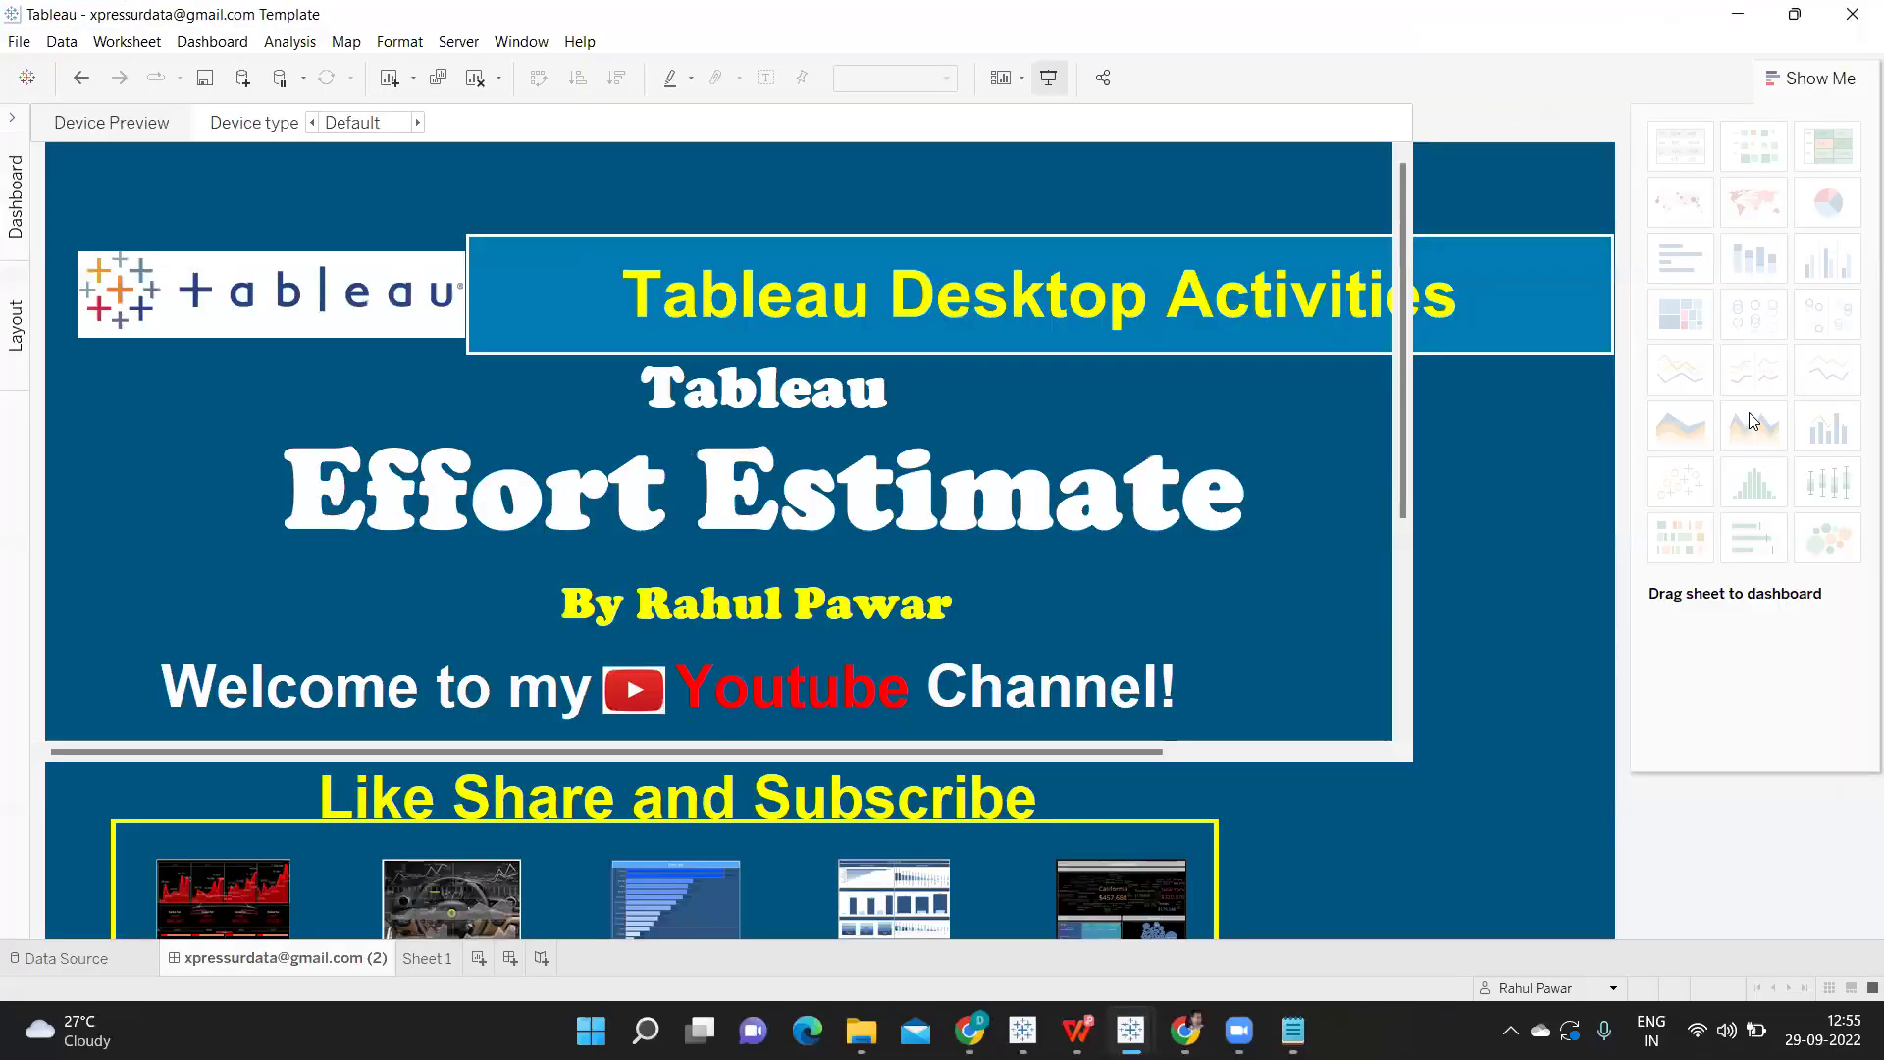
# Step: Shorten the Effort Estimate underline by one '=' and maximize the Notepad window
pyautogui.moveTo(1294, 1030)
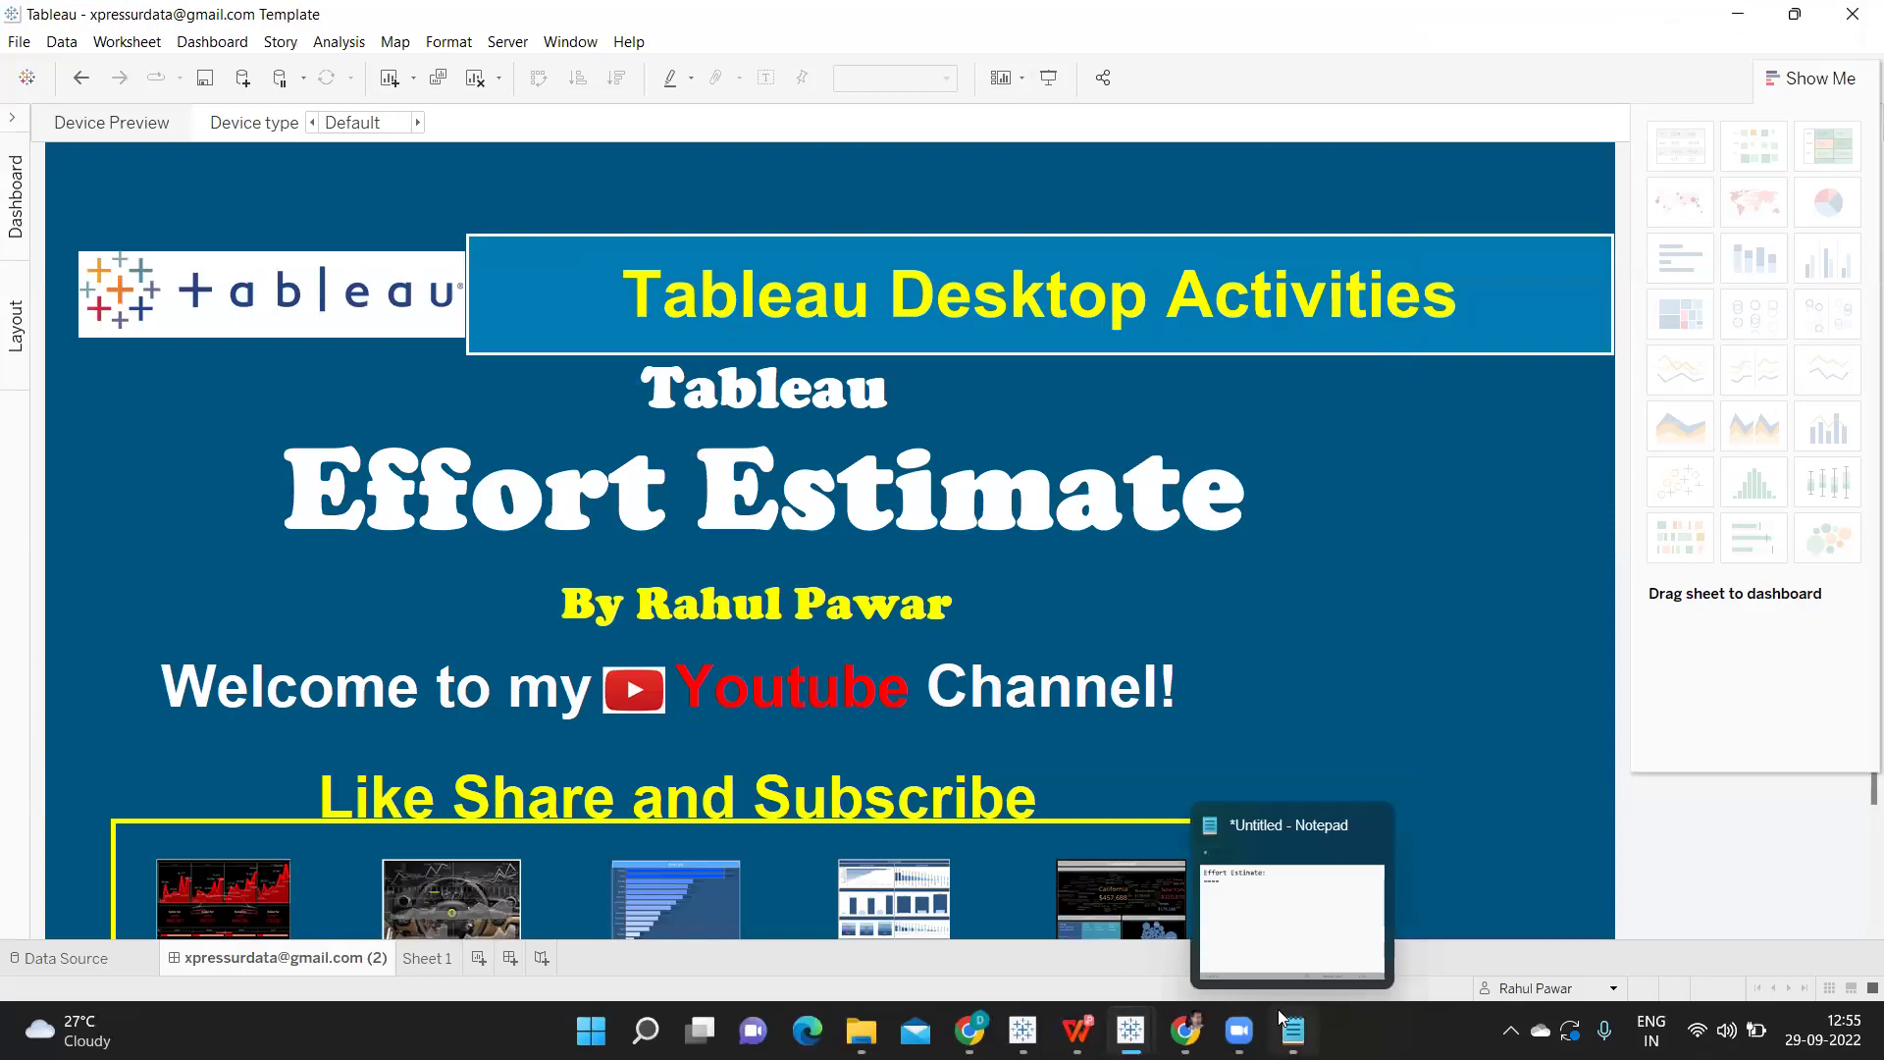
pyautogui.click(1281, 922)
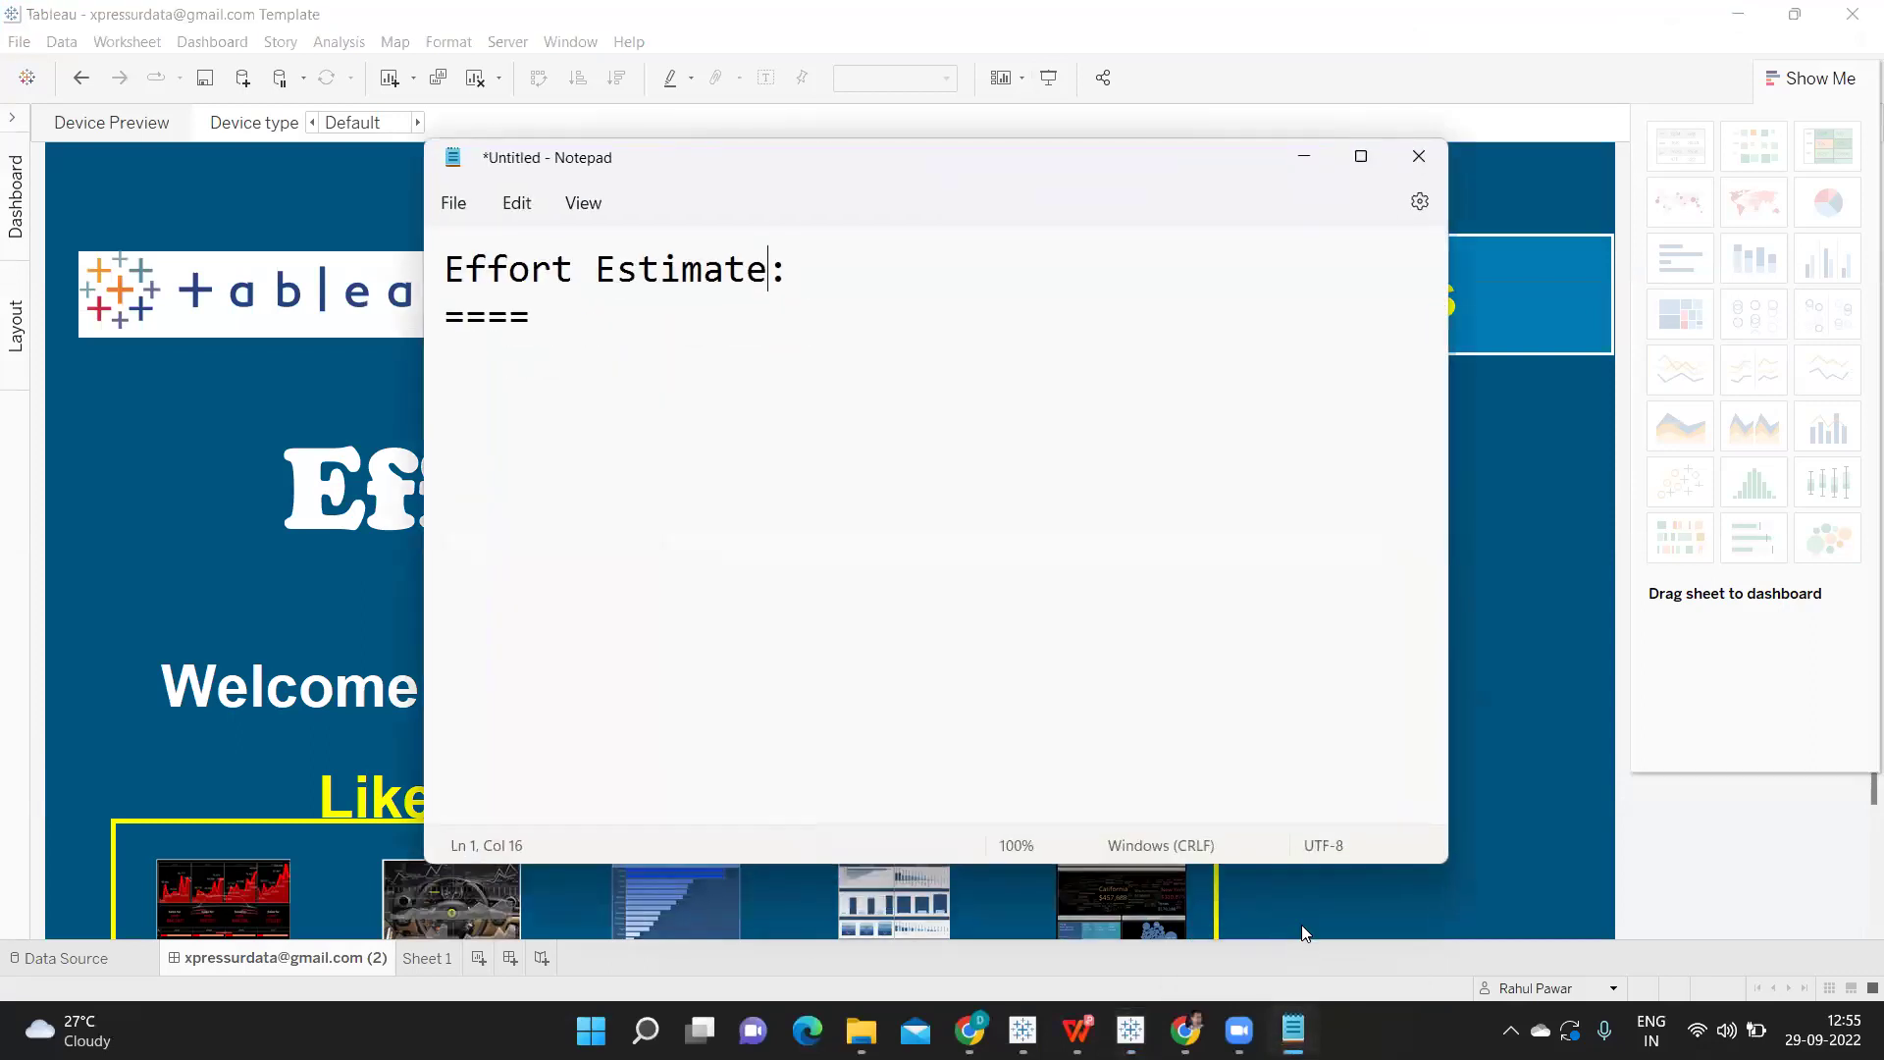
pyautogui.click(689, 326)
pyautogui.press('BackSpace')
pyautogui.press('Return')
pyautogui.click(1361, 156)
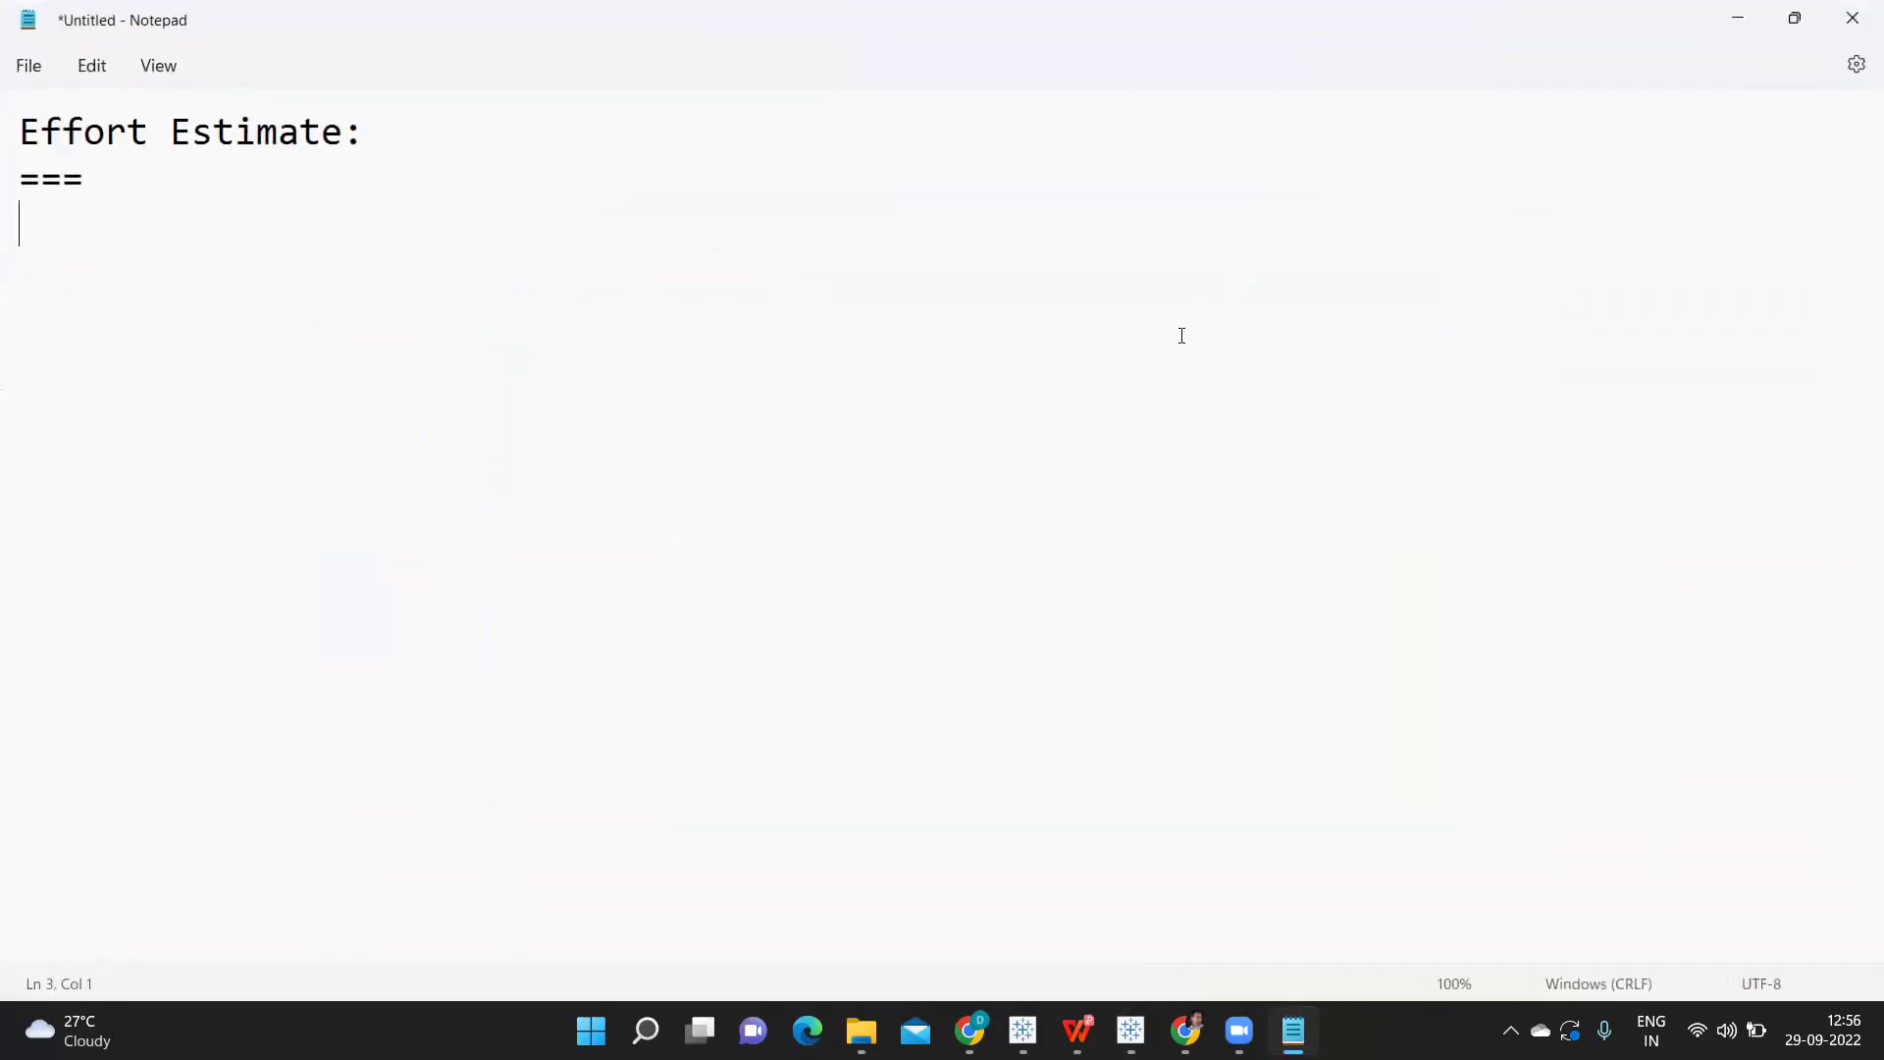
# Step: Type the questions '1. What do you have in hand?' and '2. What is expected?'
pyautogui.write('1. What do you have ')
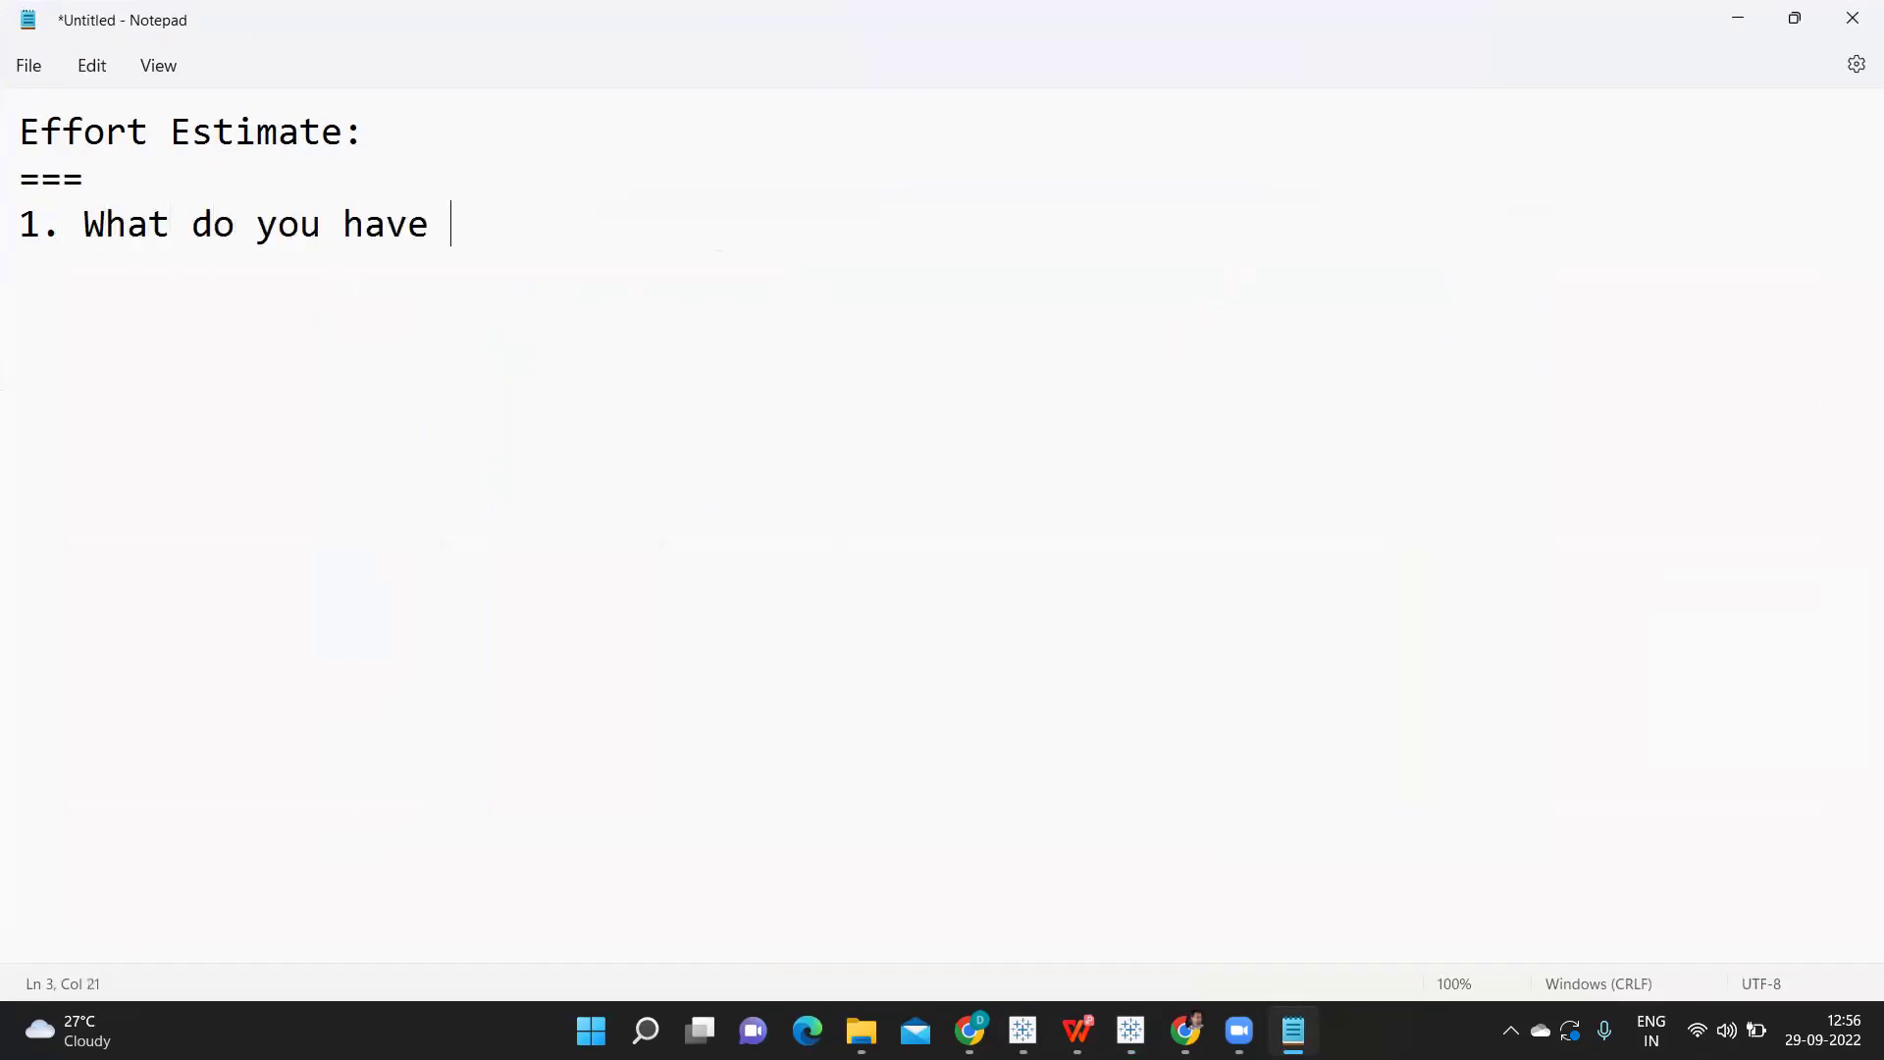
pyautogui.write('in hand?')
pyautogui.press('Return')
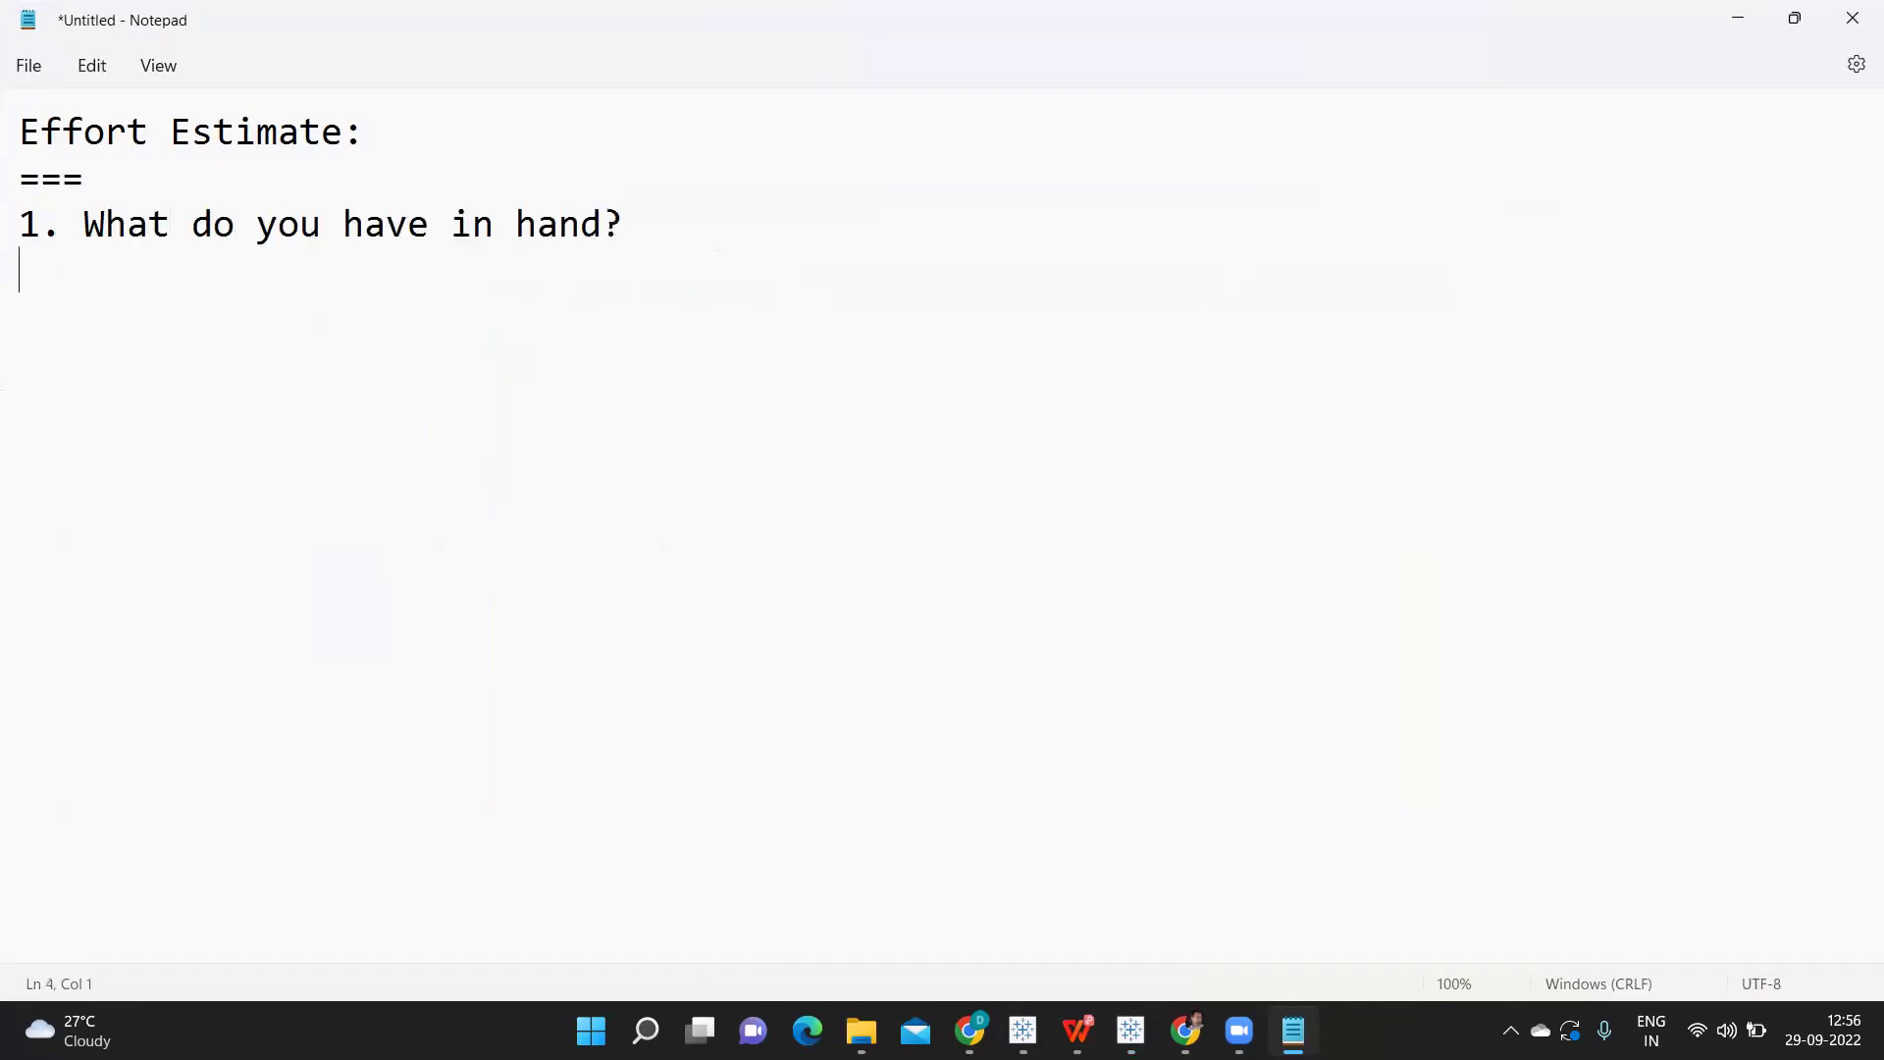
pyautogui.write('2. What is')
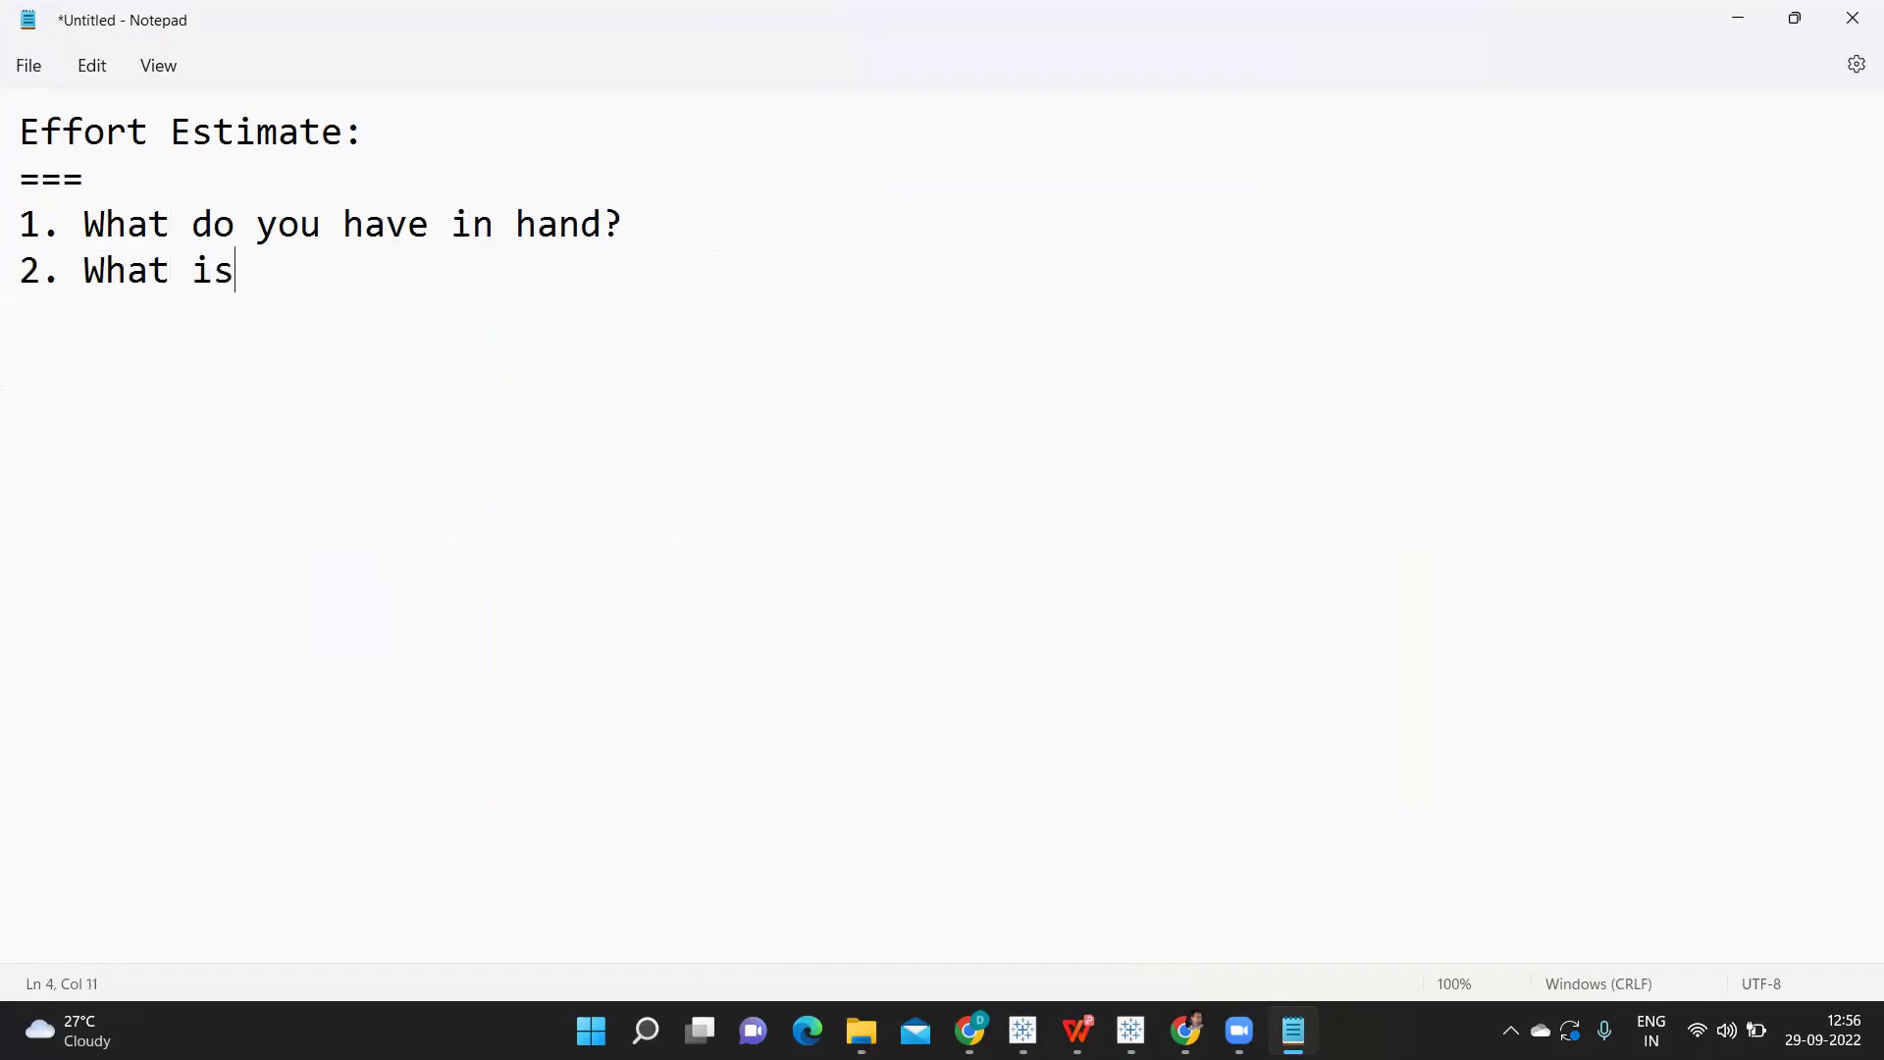
pyautogui.write(' expected?')
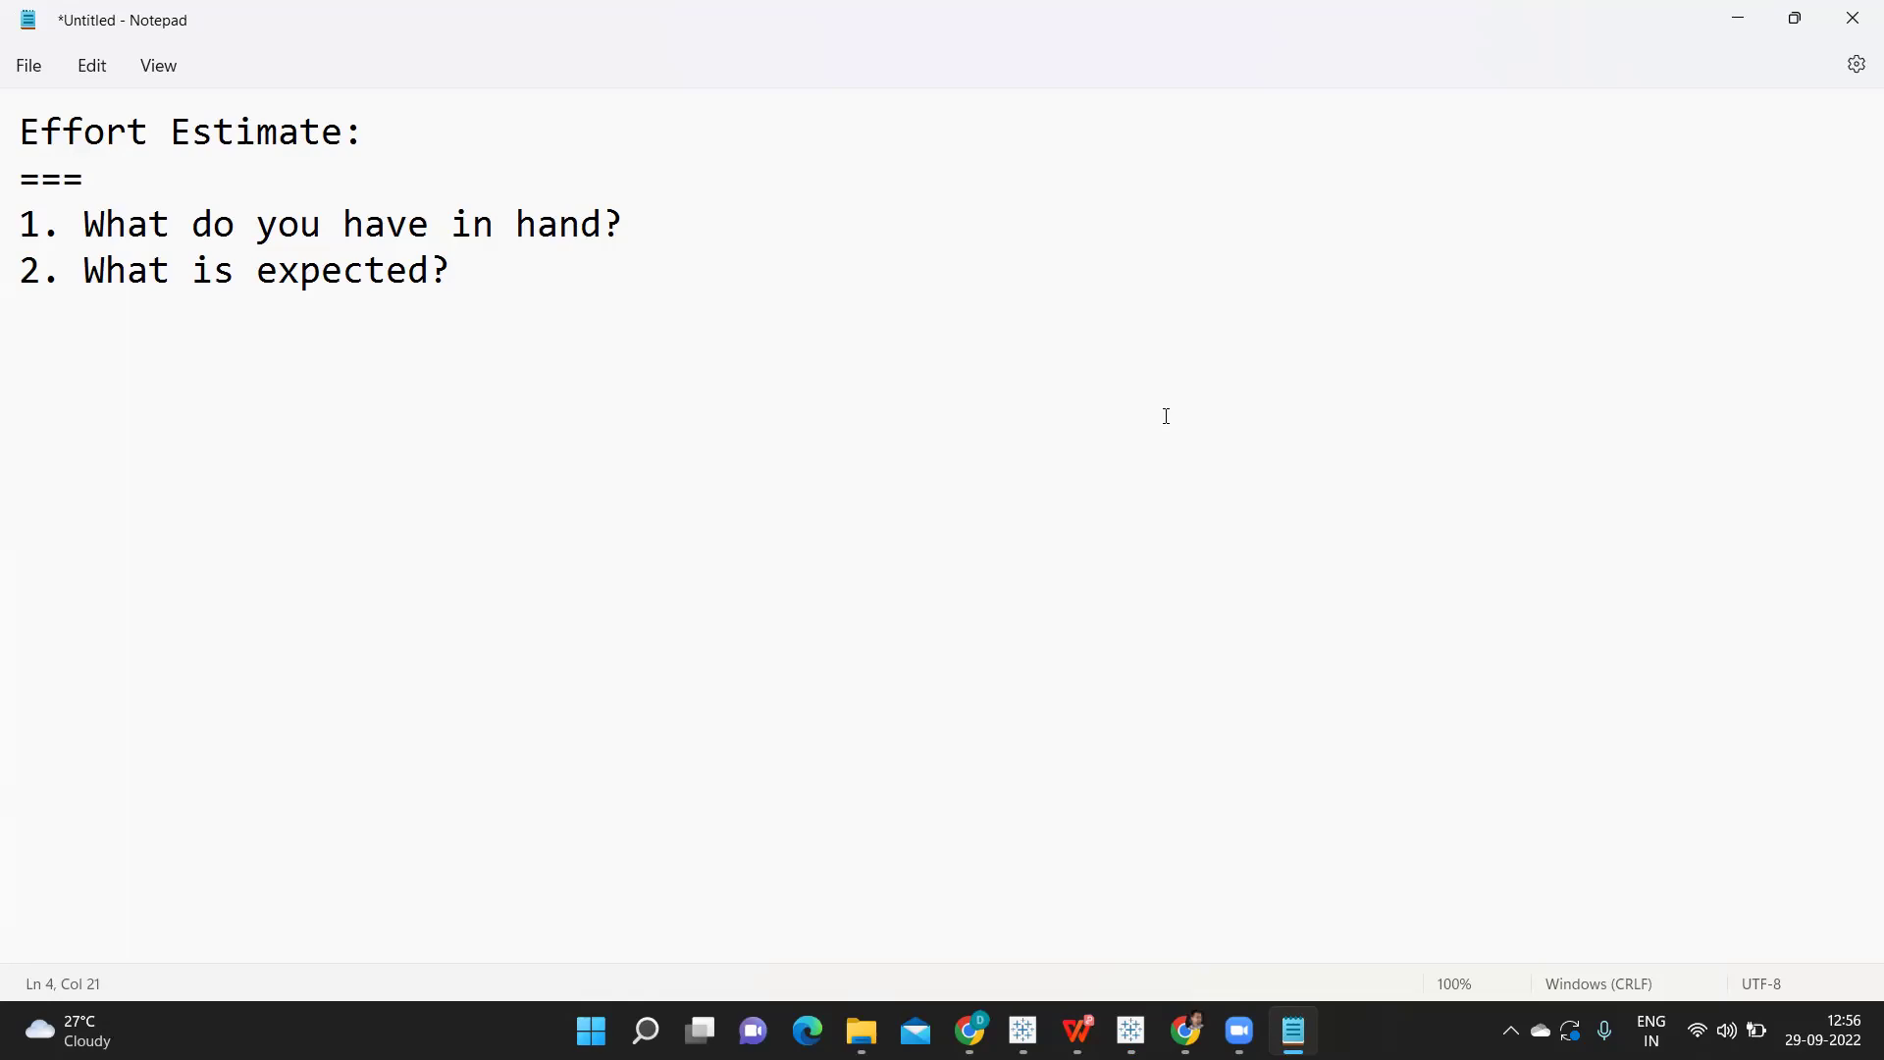
# Step: Under the first question add '1. How many reports do you need to create?'
pyautogui.click(689, 231)
pyautogui.press('Return')
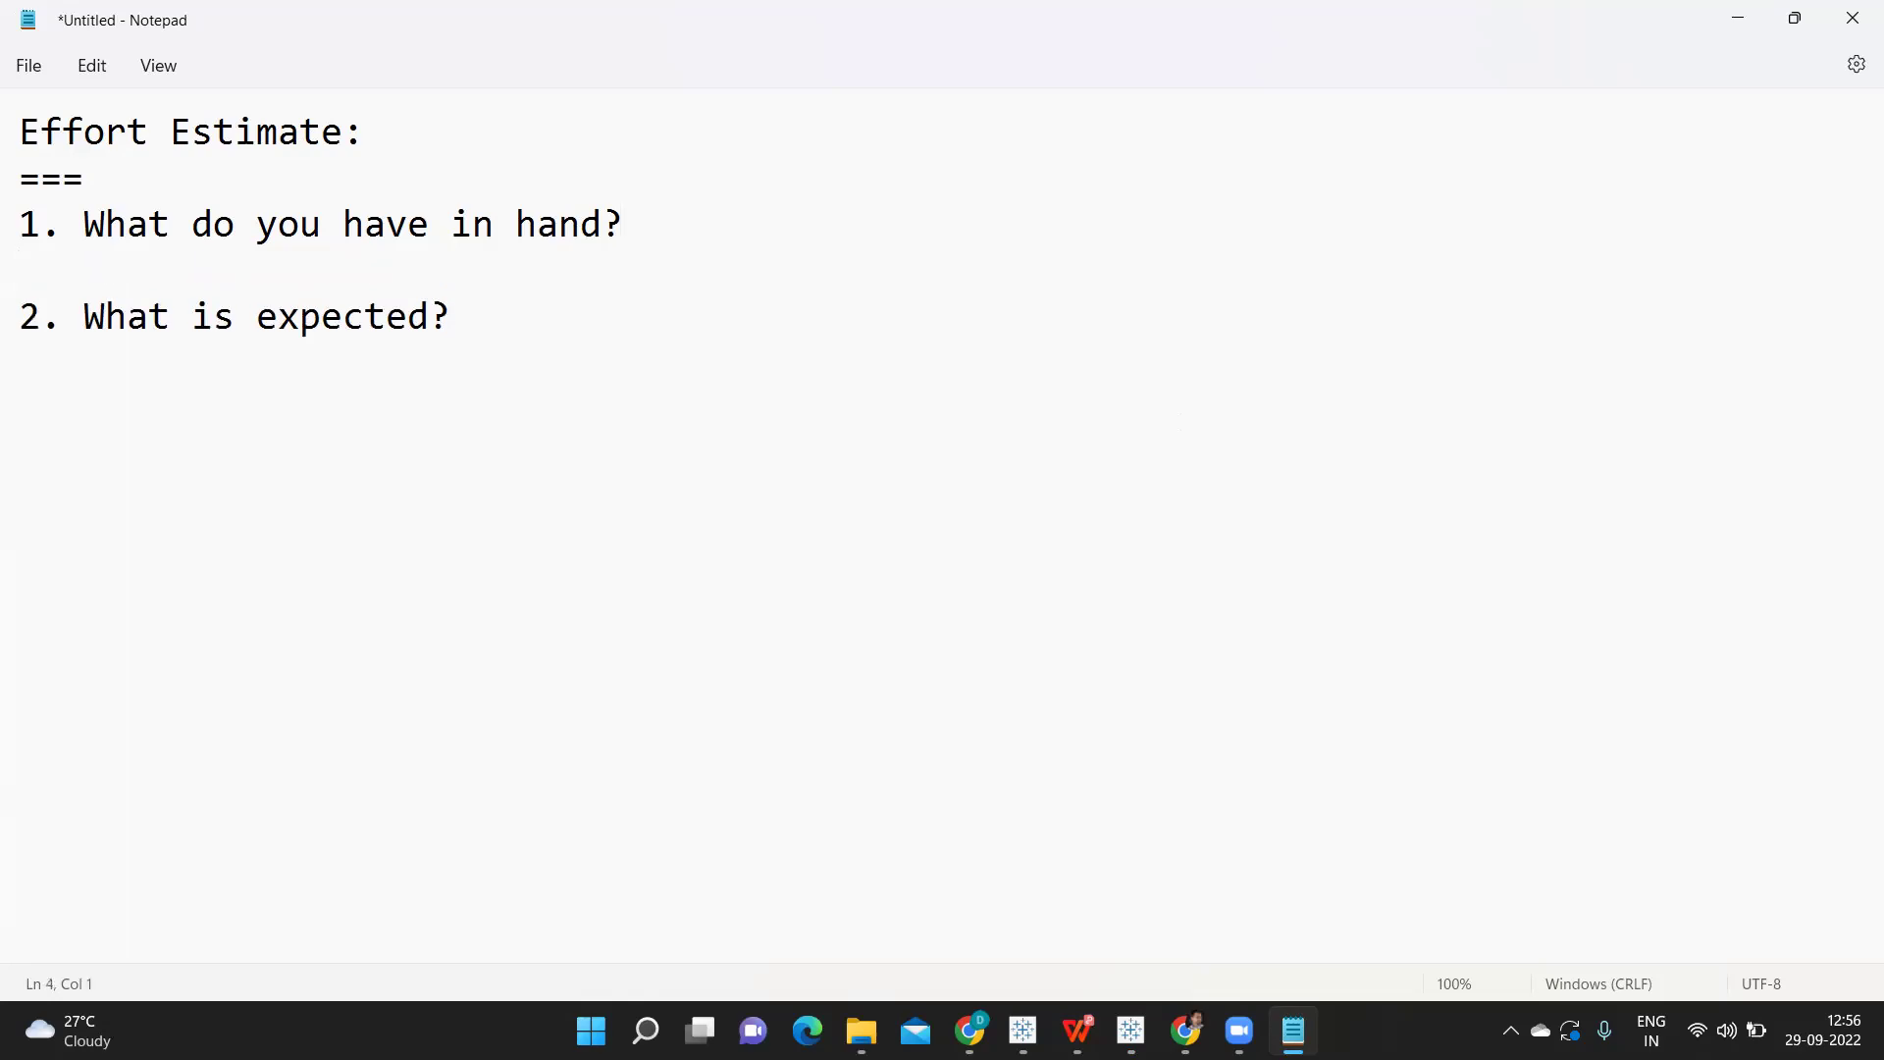
pyautogui.write('1. How man')
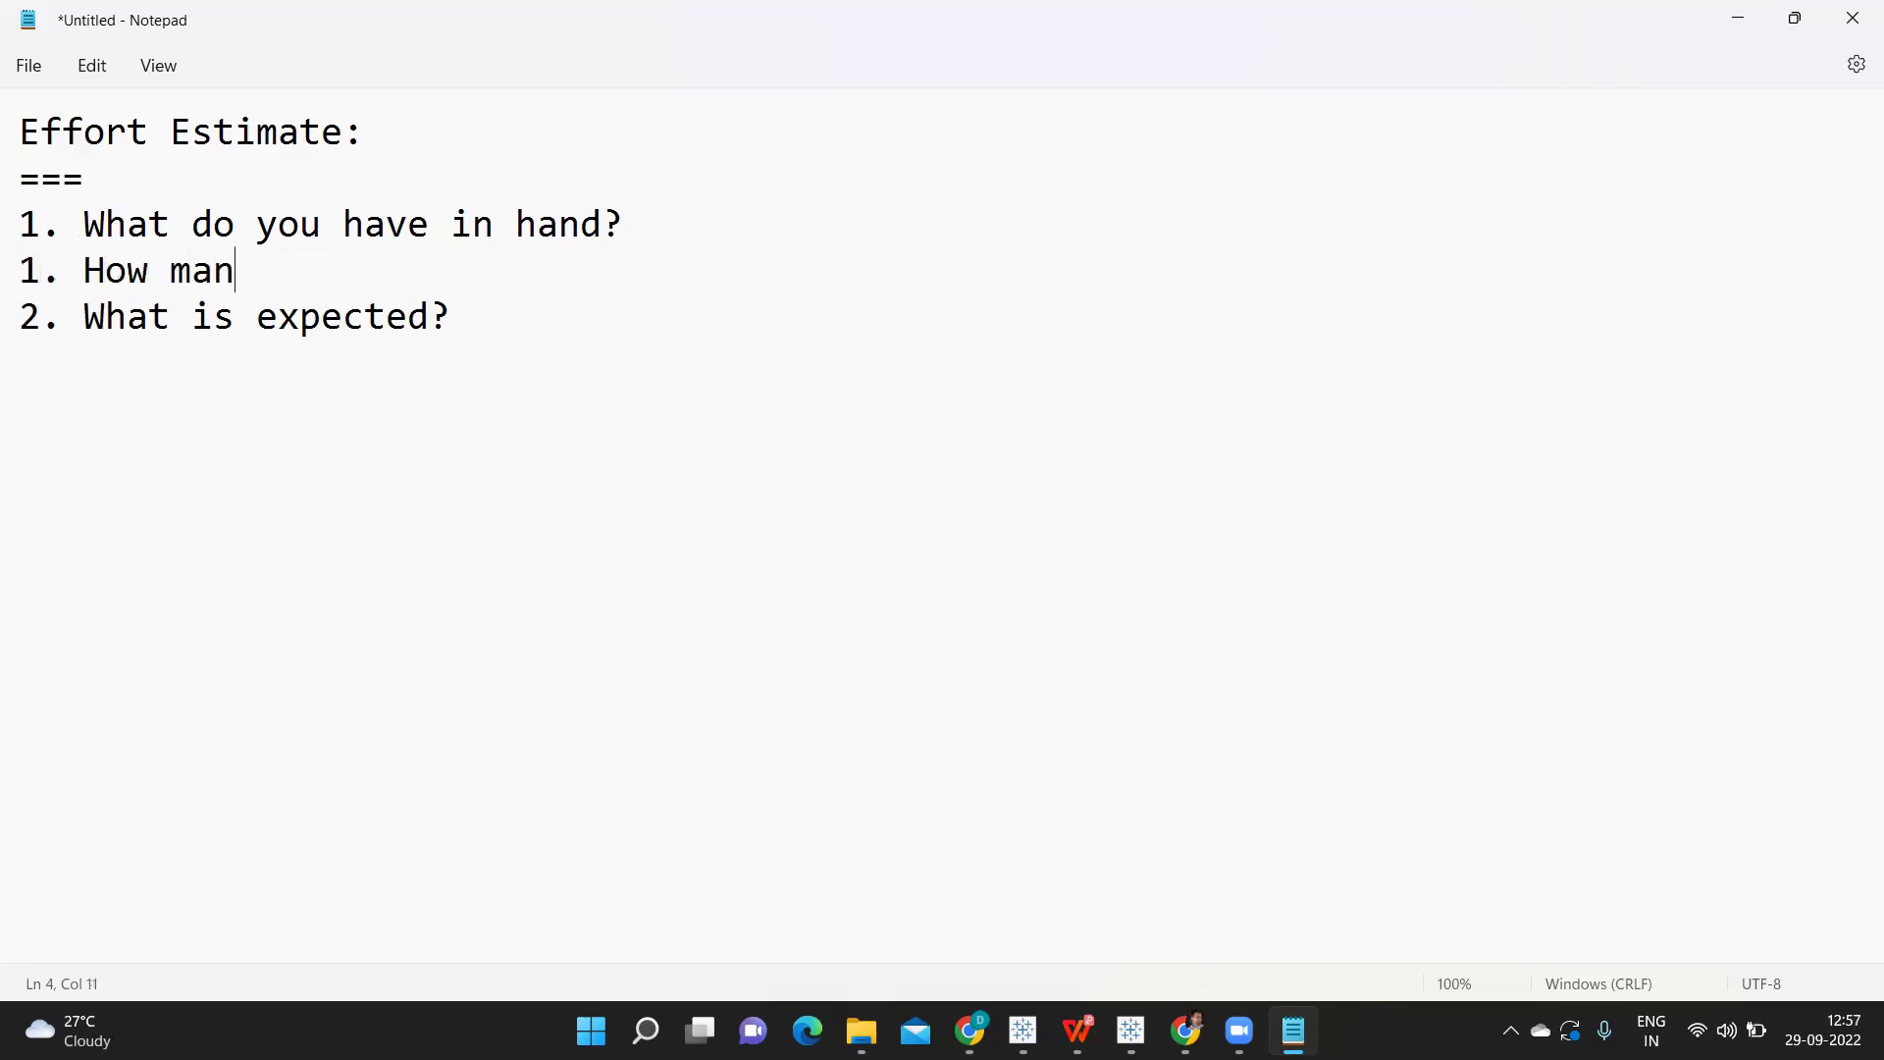
pyautogui.write('y reports do you')
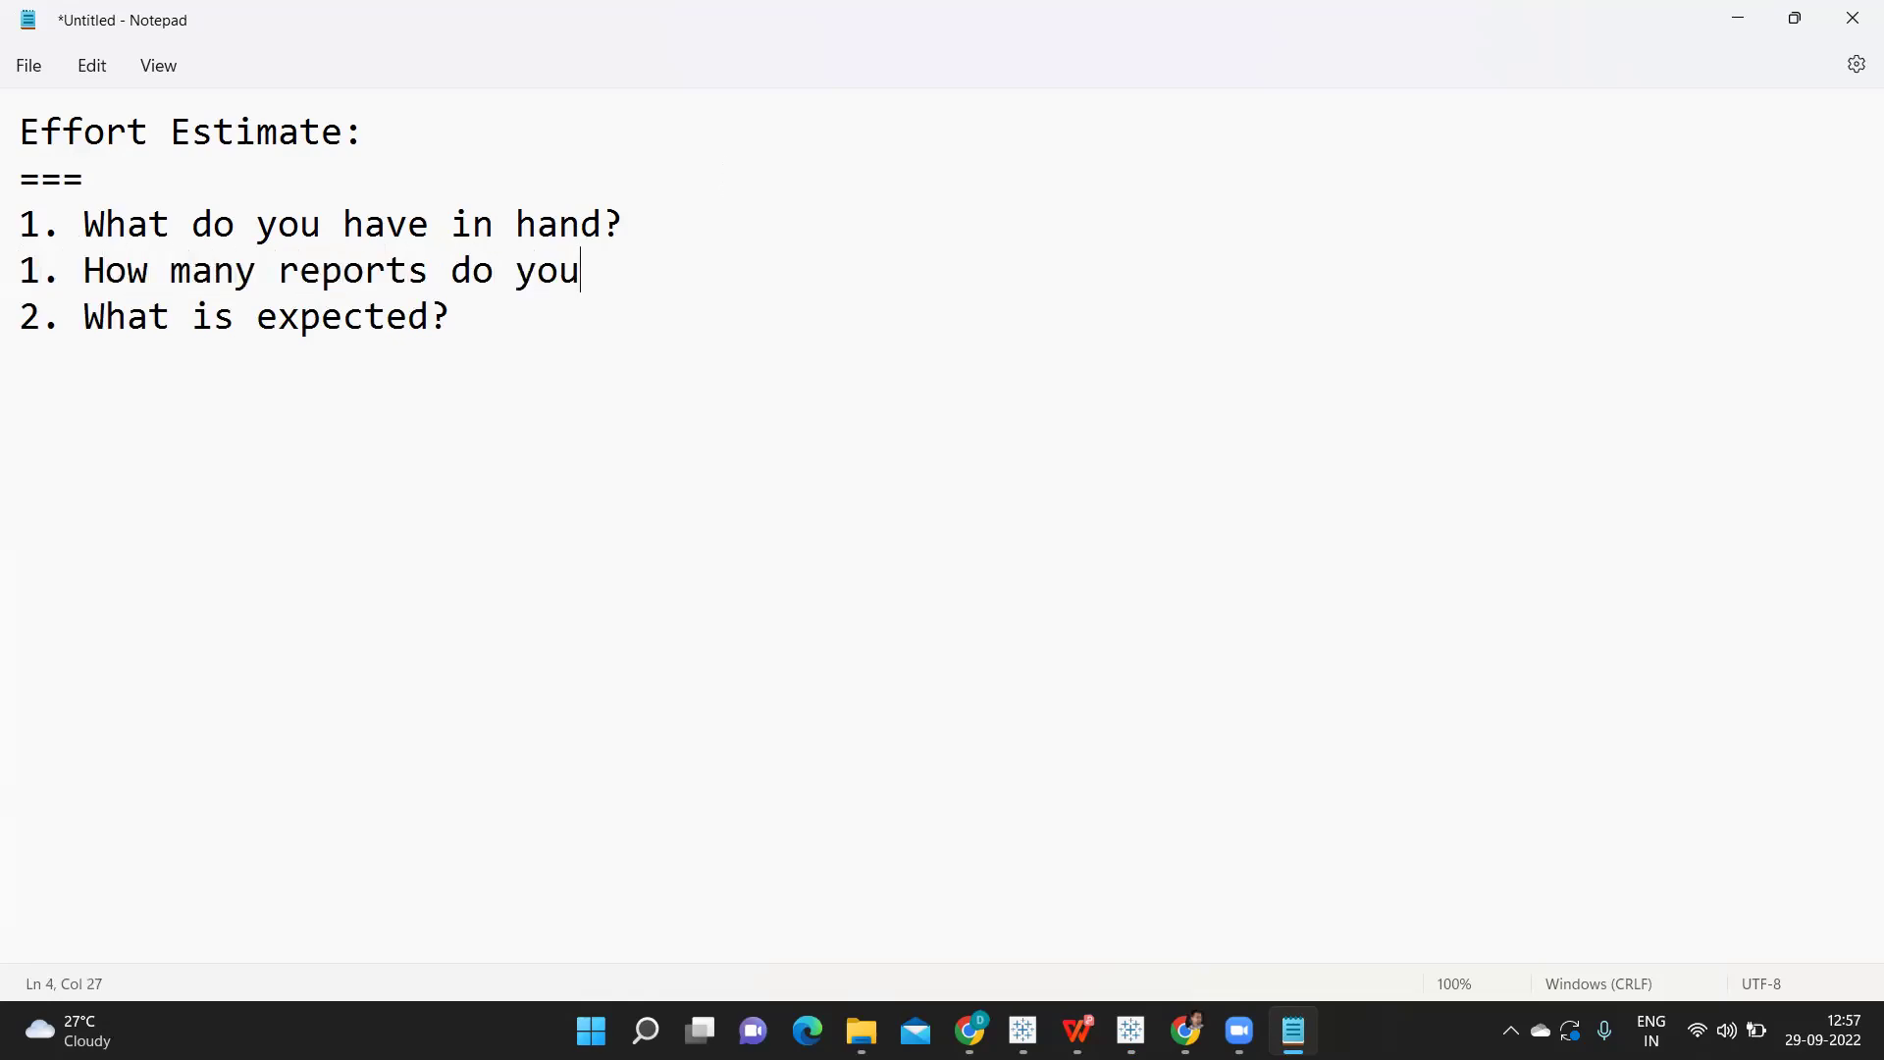
pyautogui.write(' need to create?')
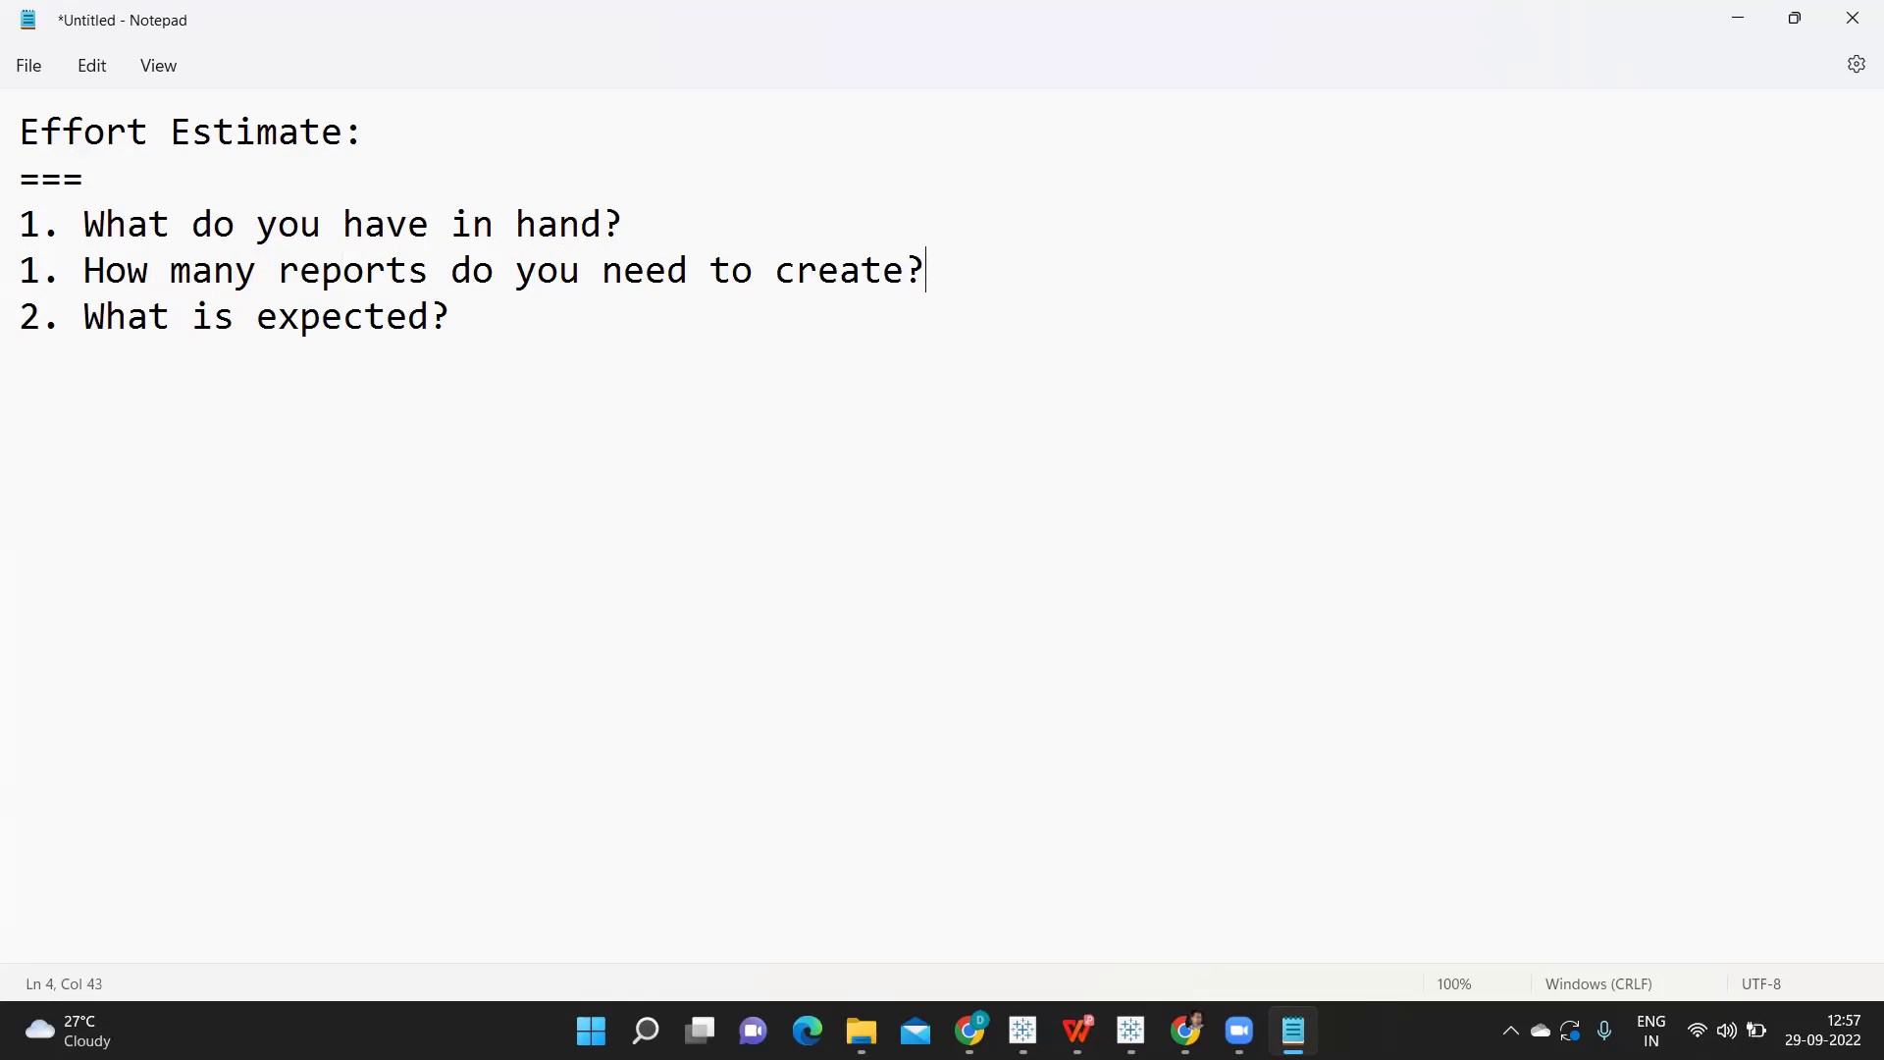
pyautogui.press('Return')
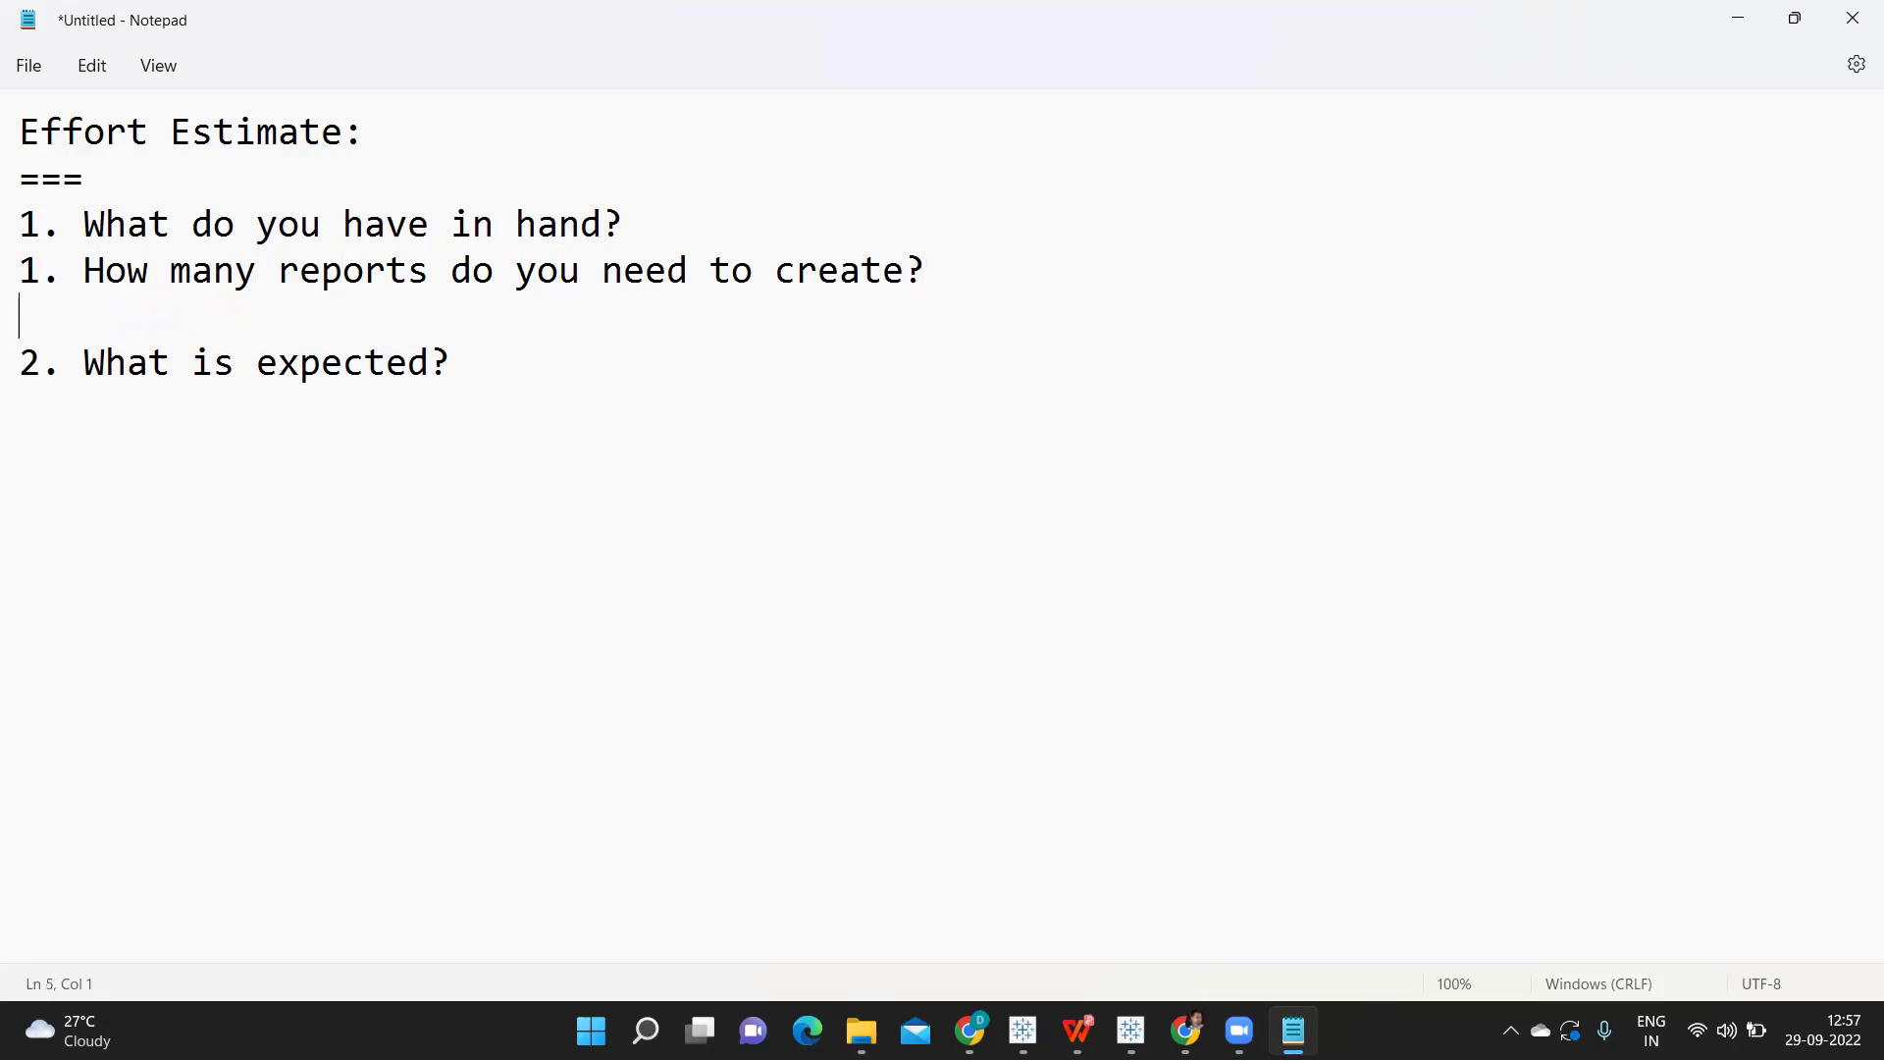
# Step: Add '2. How many Dashboard do you need to create in each report' and begin item '3.'
pyautogui.write('2. How many Dash')
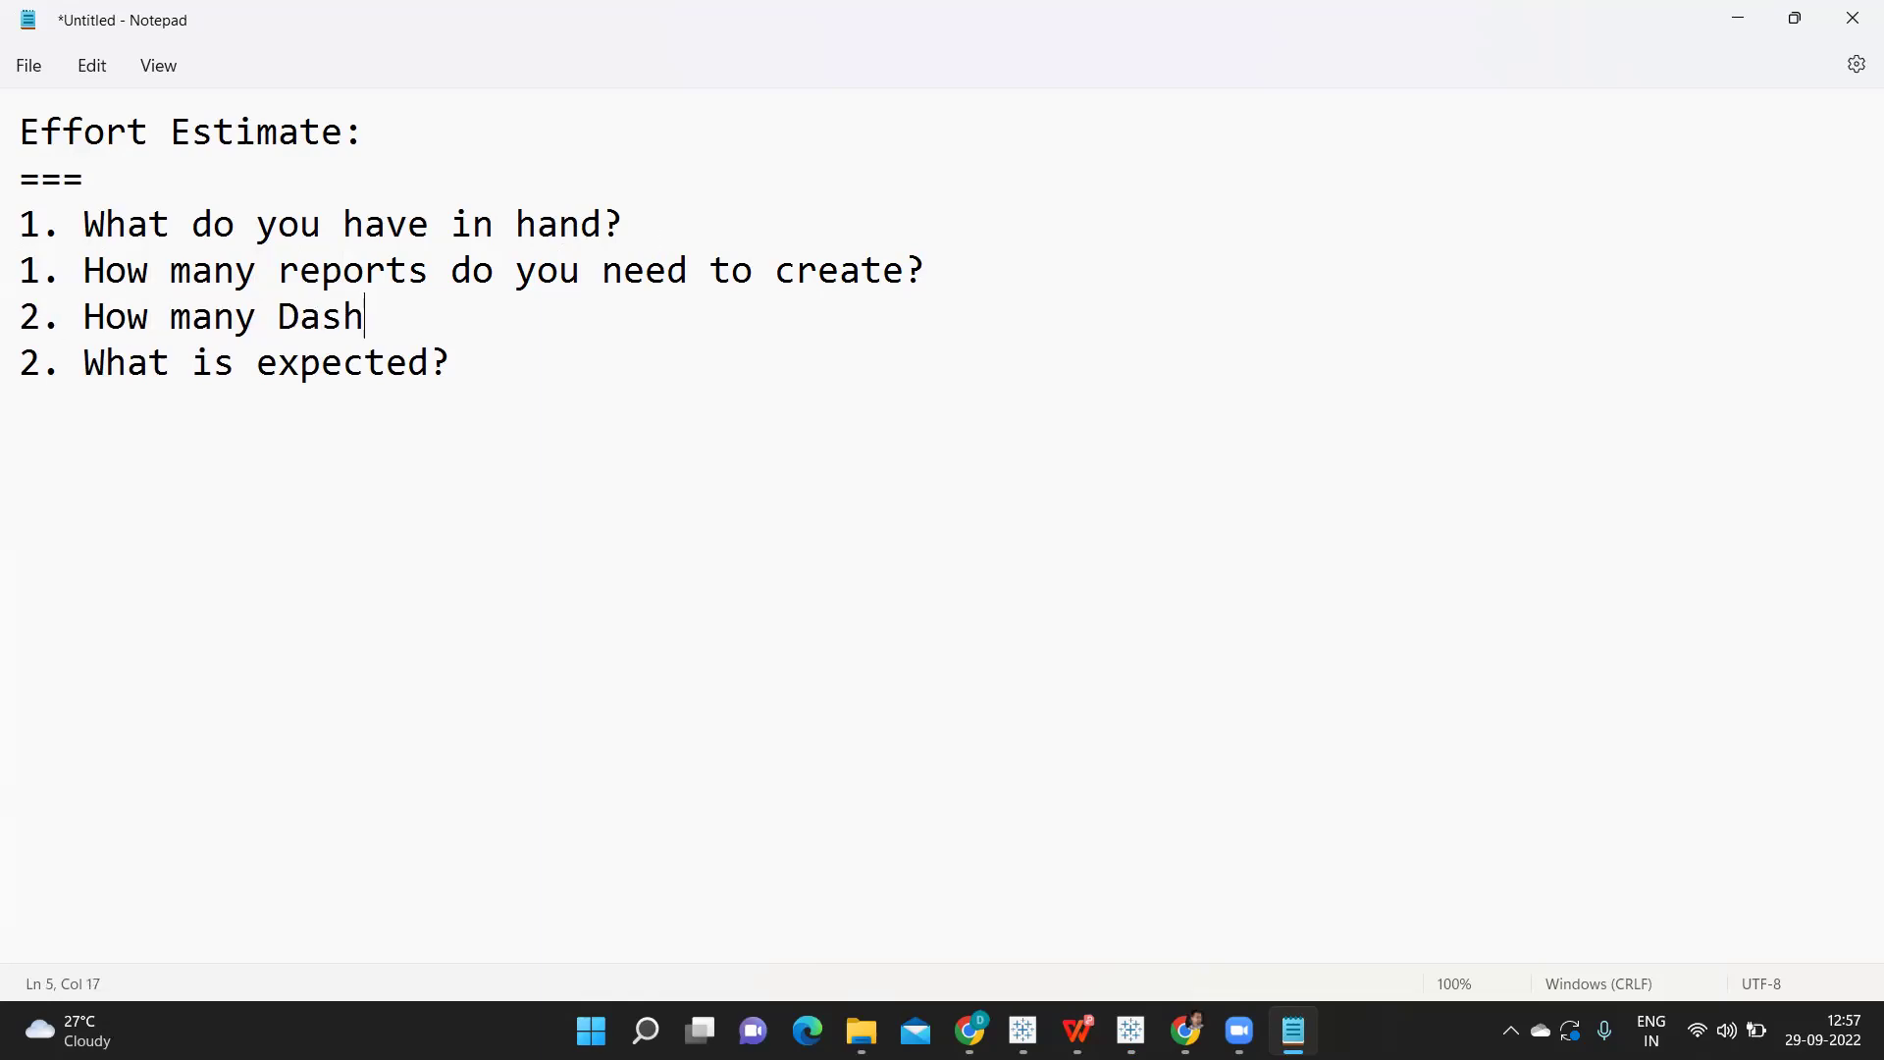
pyautogui.write('board do you h')
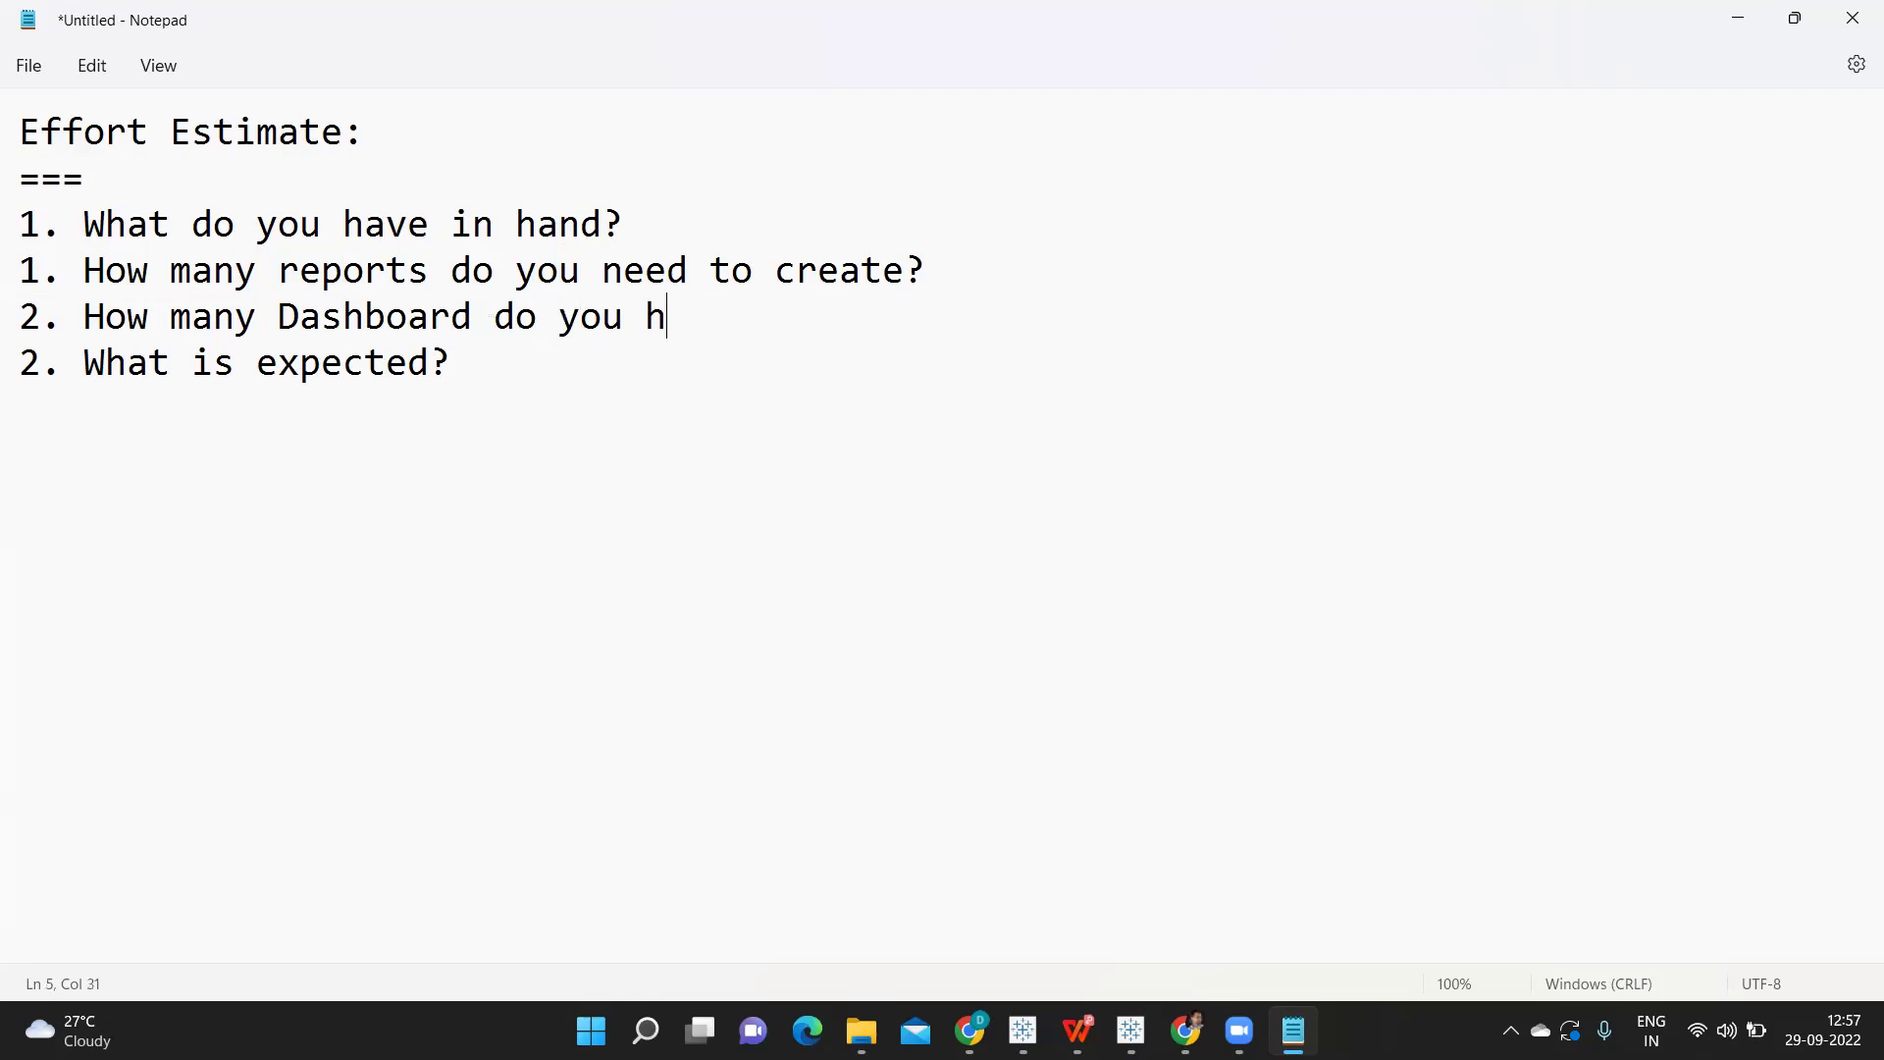
pyautogui.press('BackSpace')
pyautogui.write('need to cr')
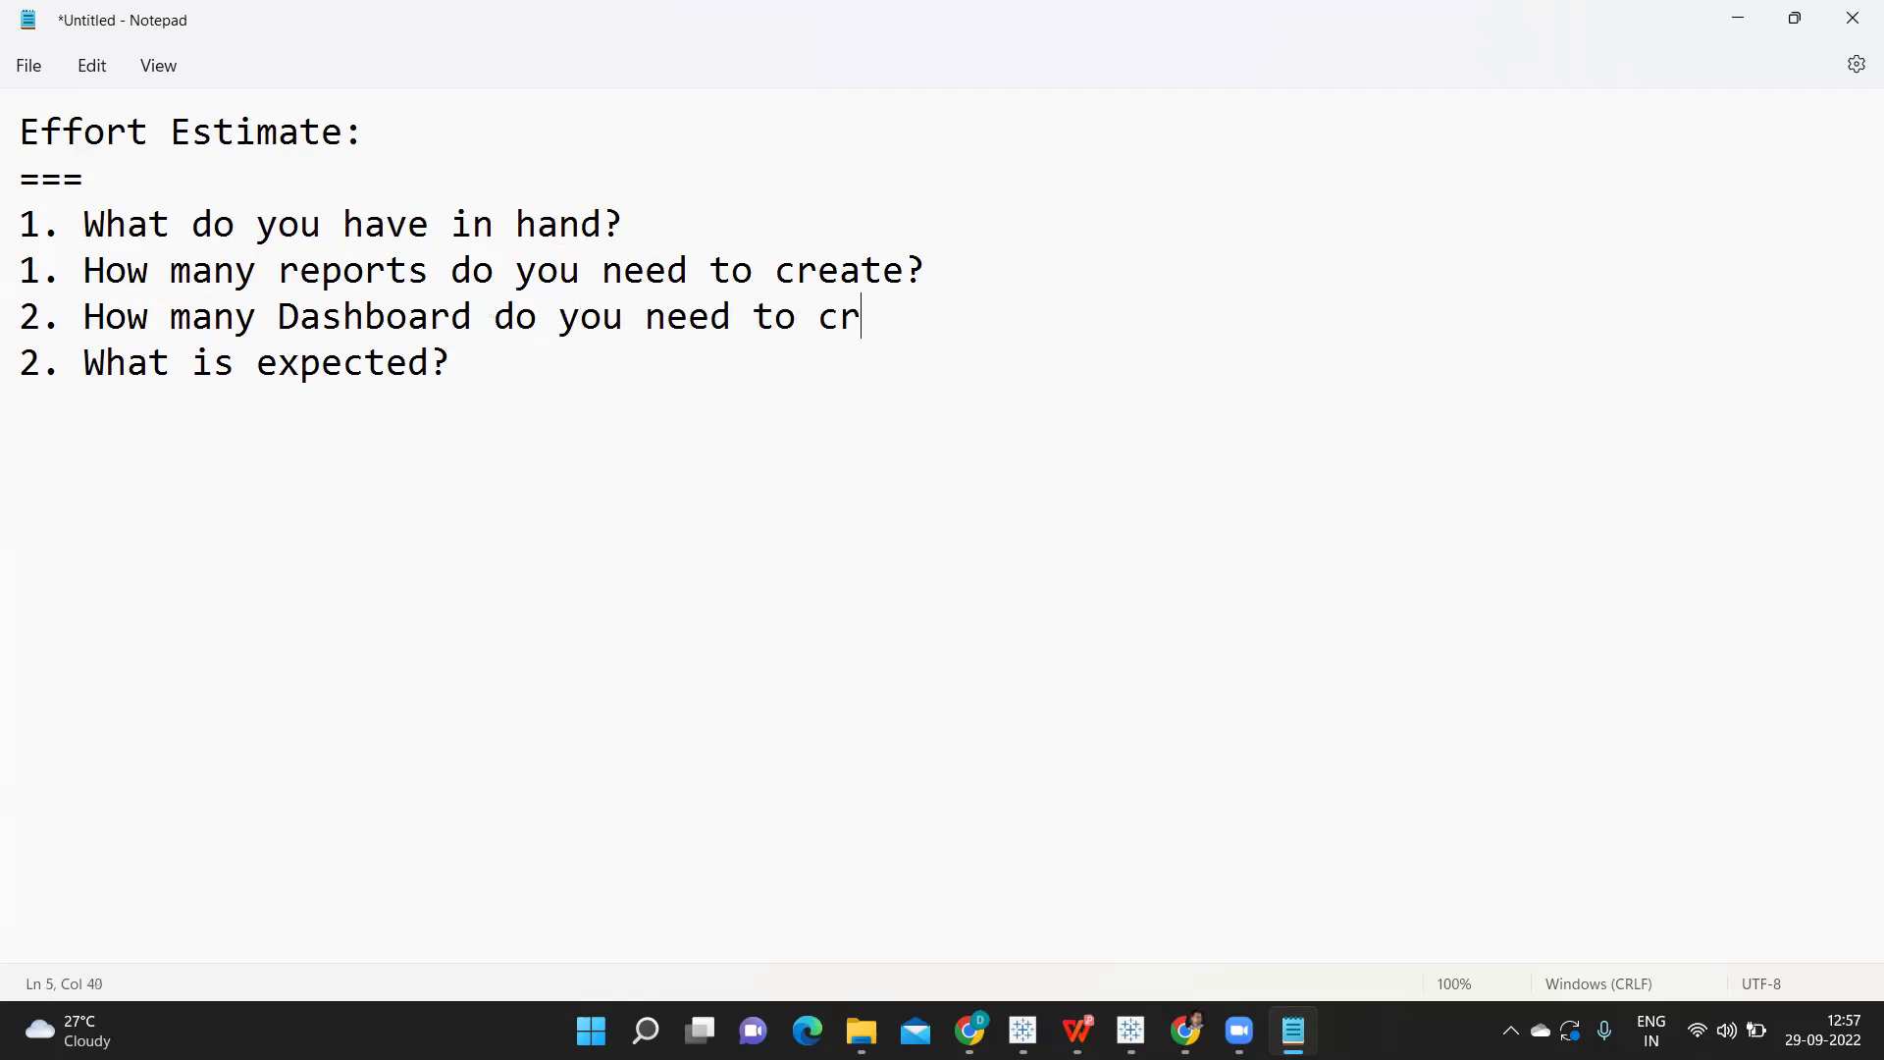
pyautogui.write('eate in each report')
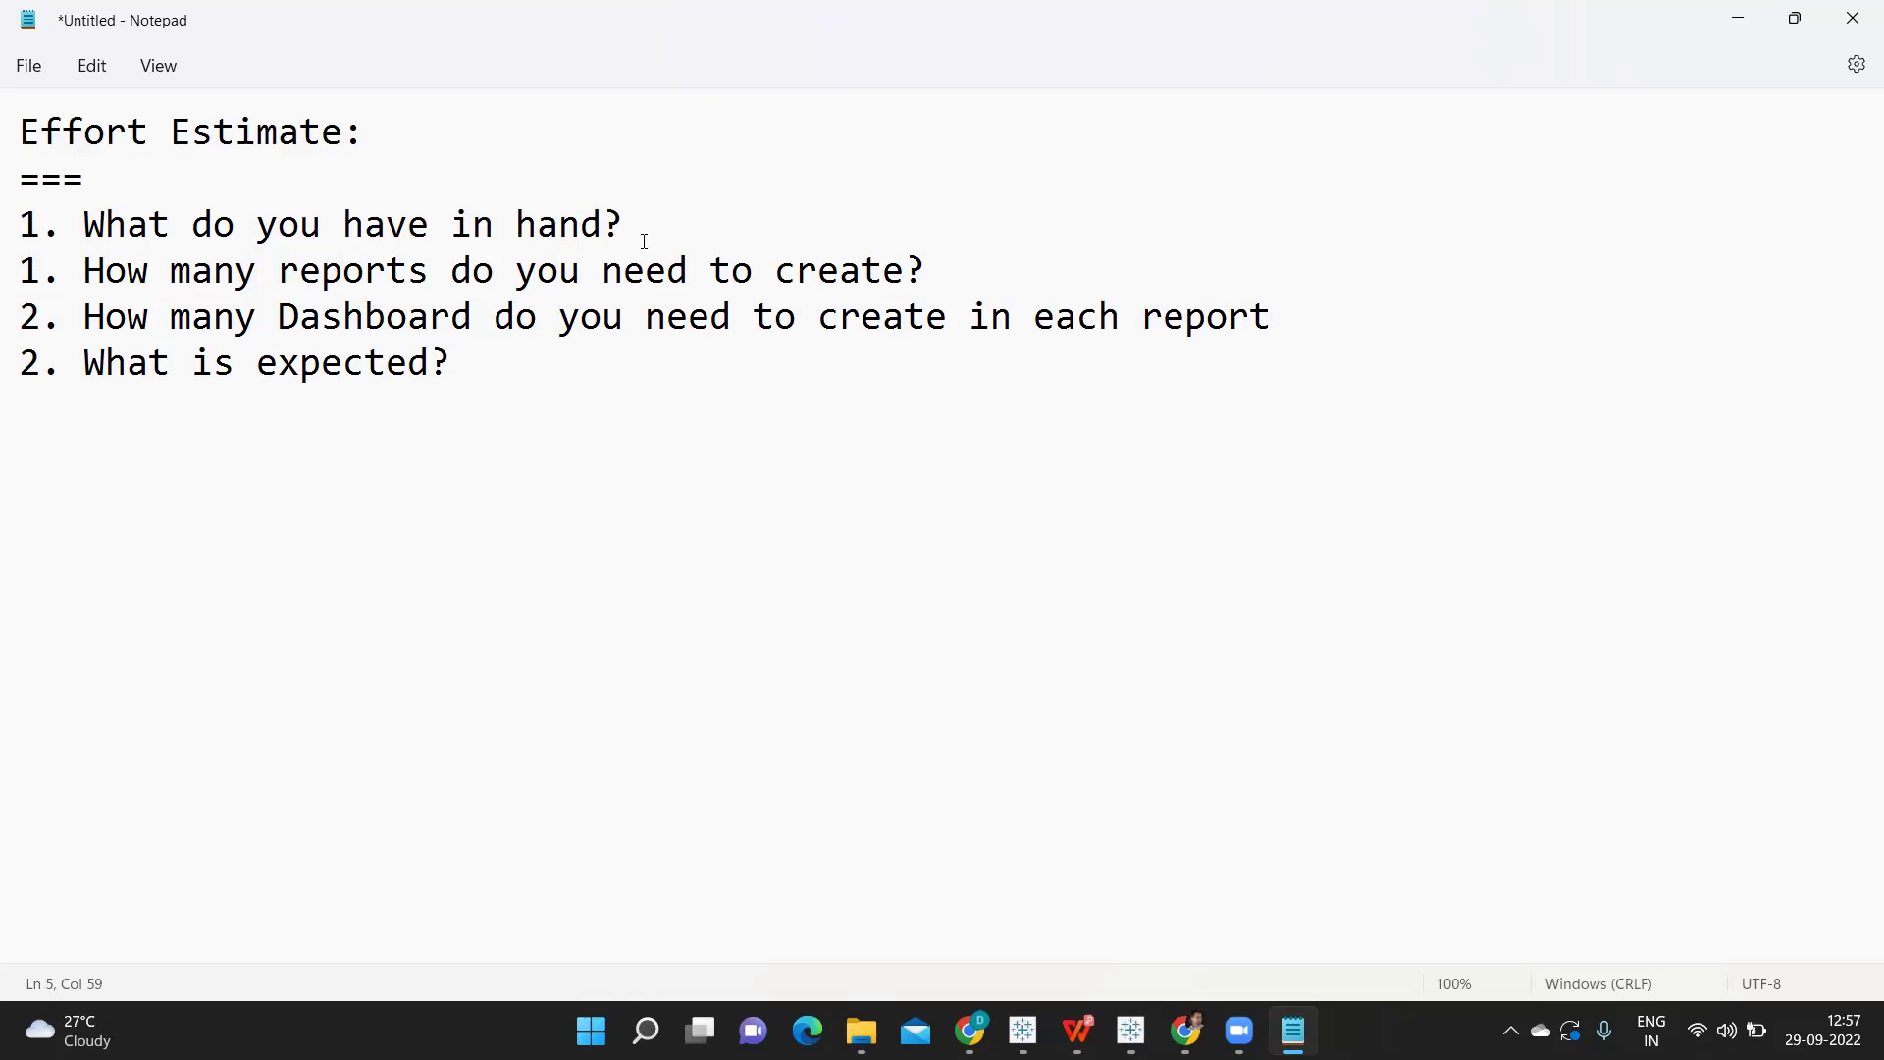
pyautogui.press('Return')
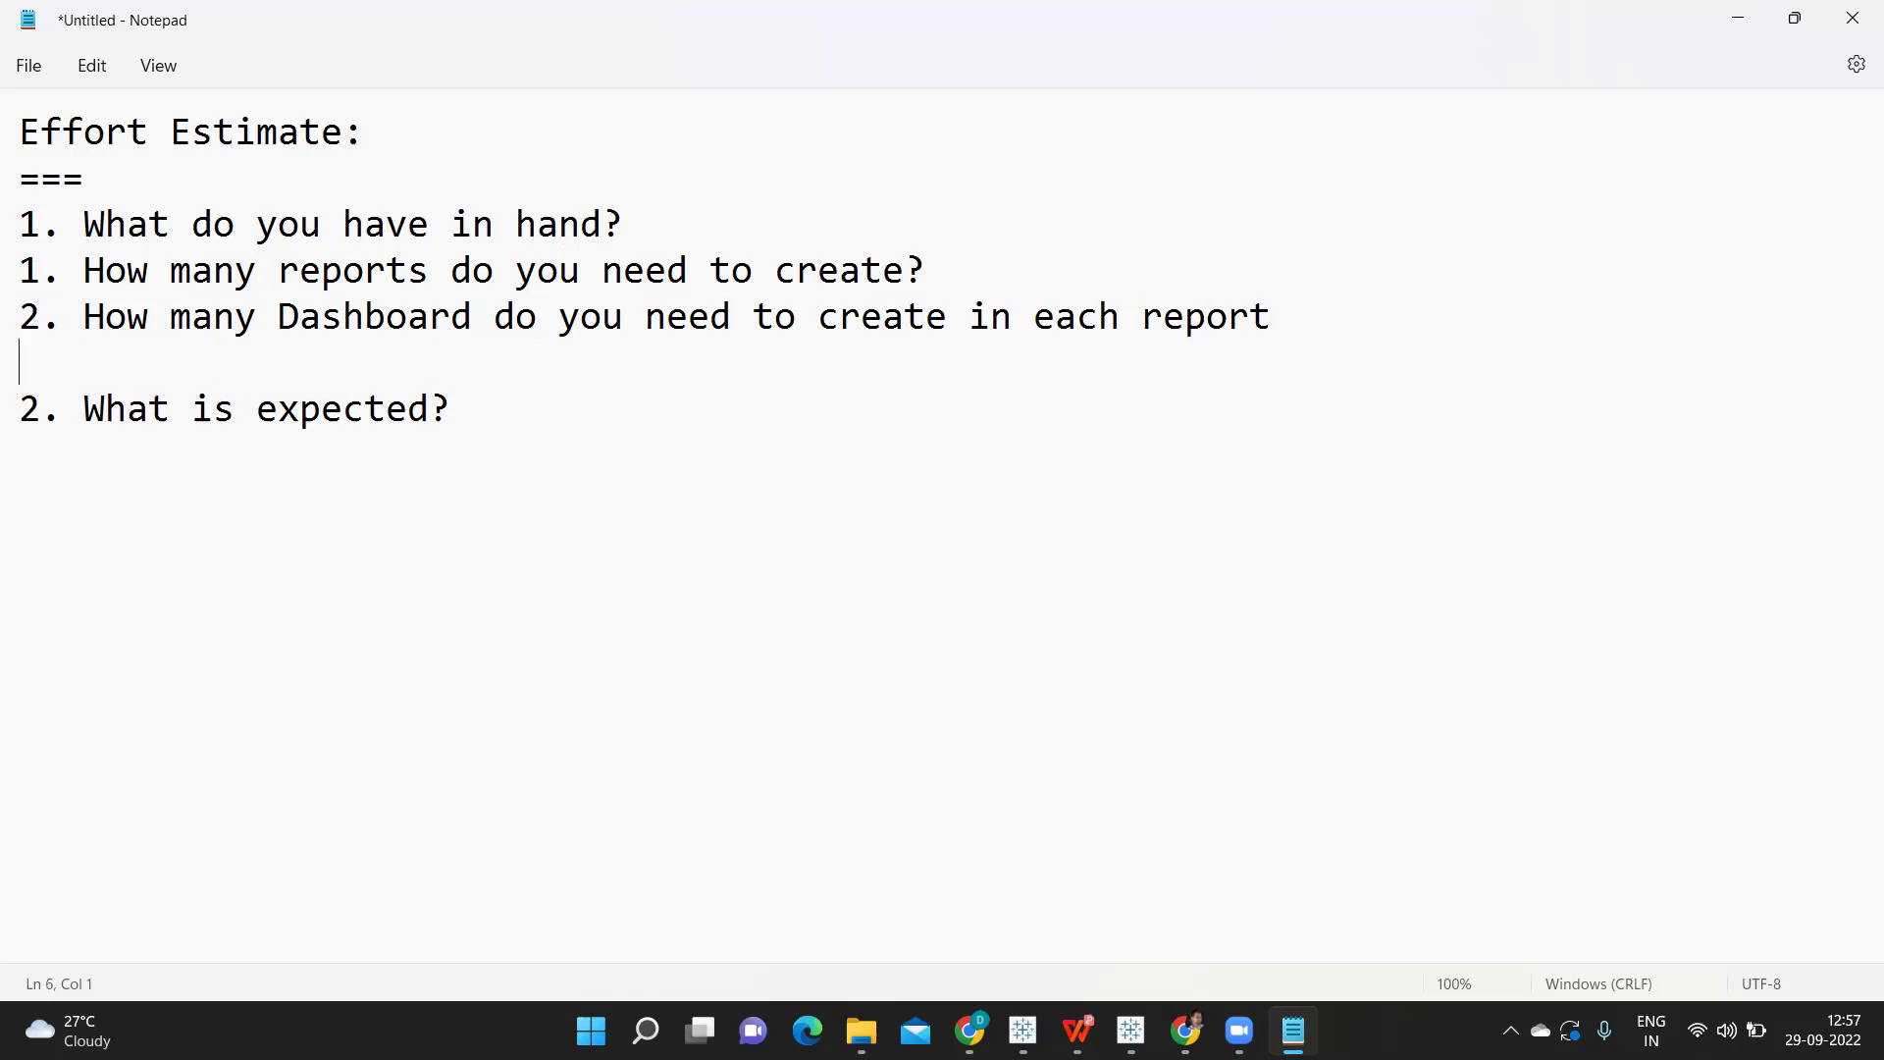
pyautogui.write('3.')
# Step: Give item 3 sub-points a (database access) and b (installing an application to access it)
pyautogui.write('-->')
pyautogui.press('Return')
pyautogui.write('a. D')
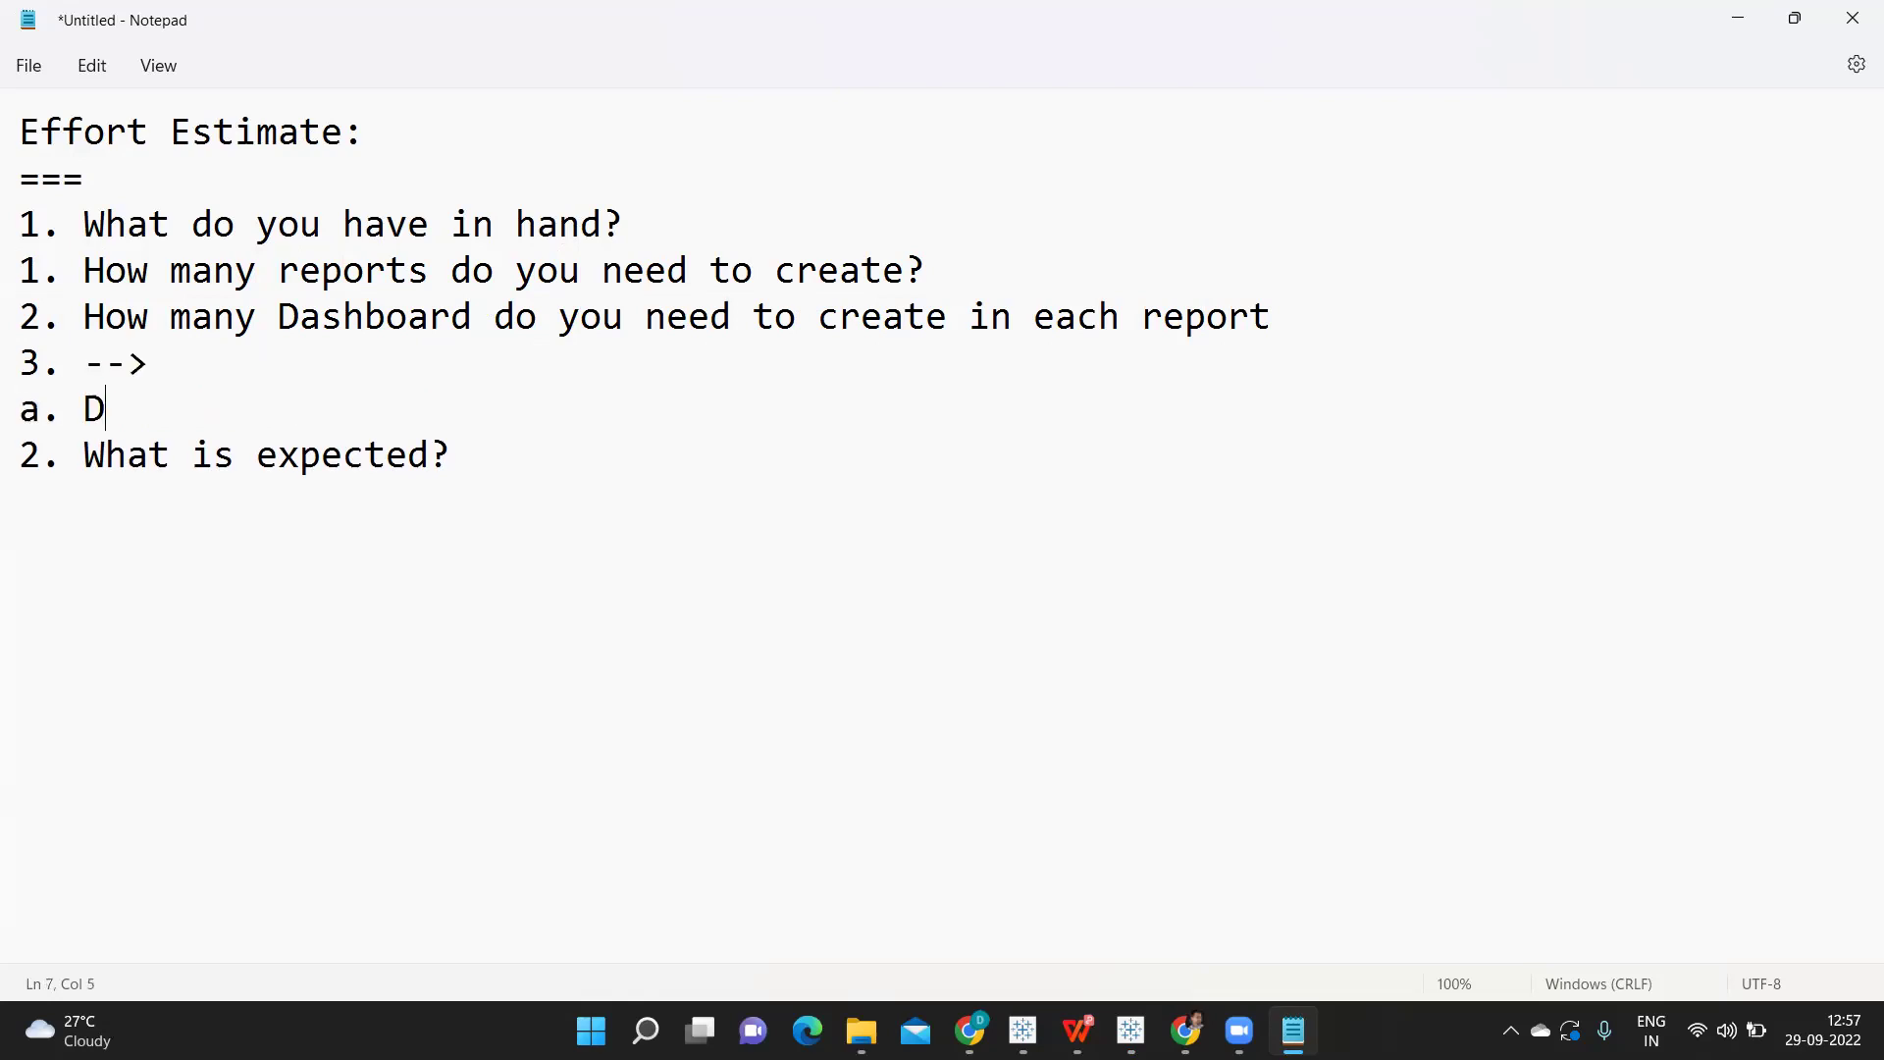
pyautogui.write('o you have acc')
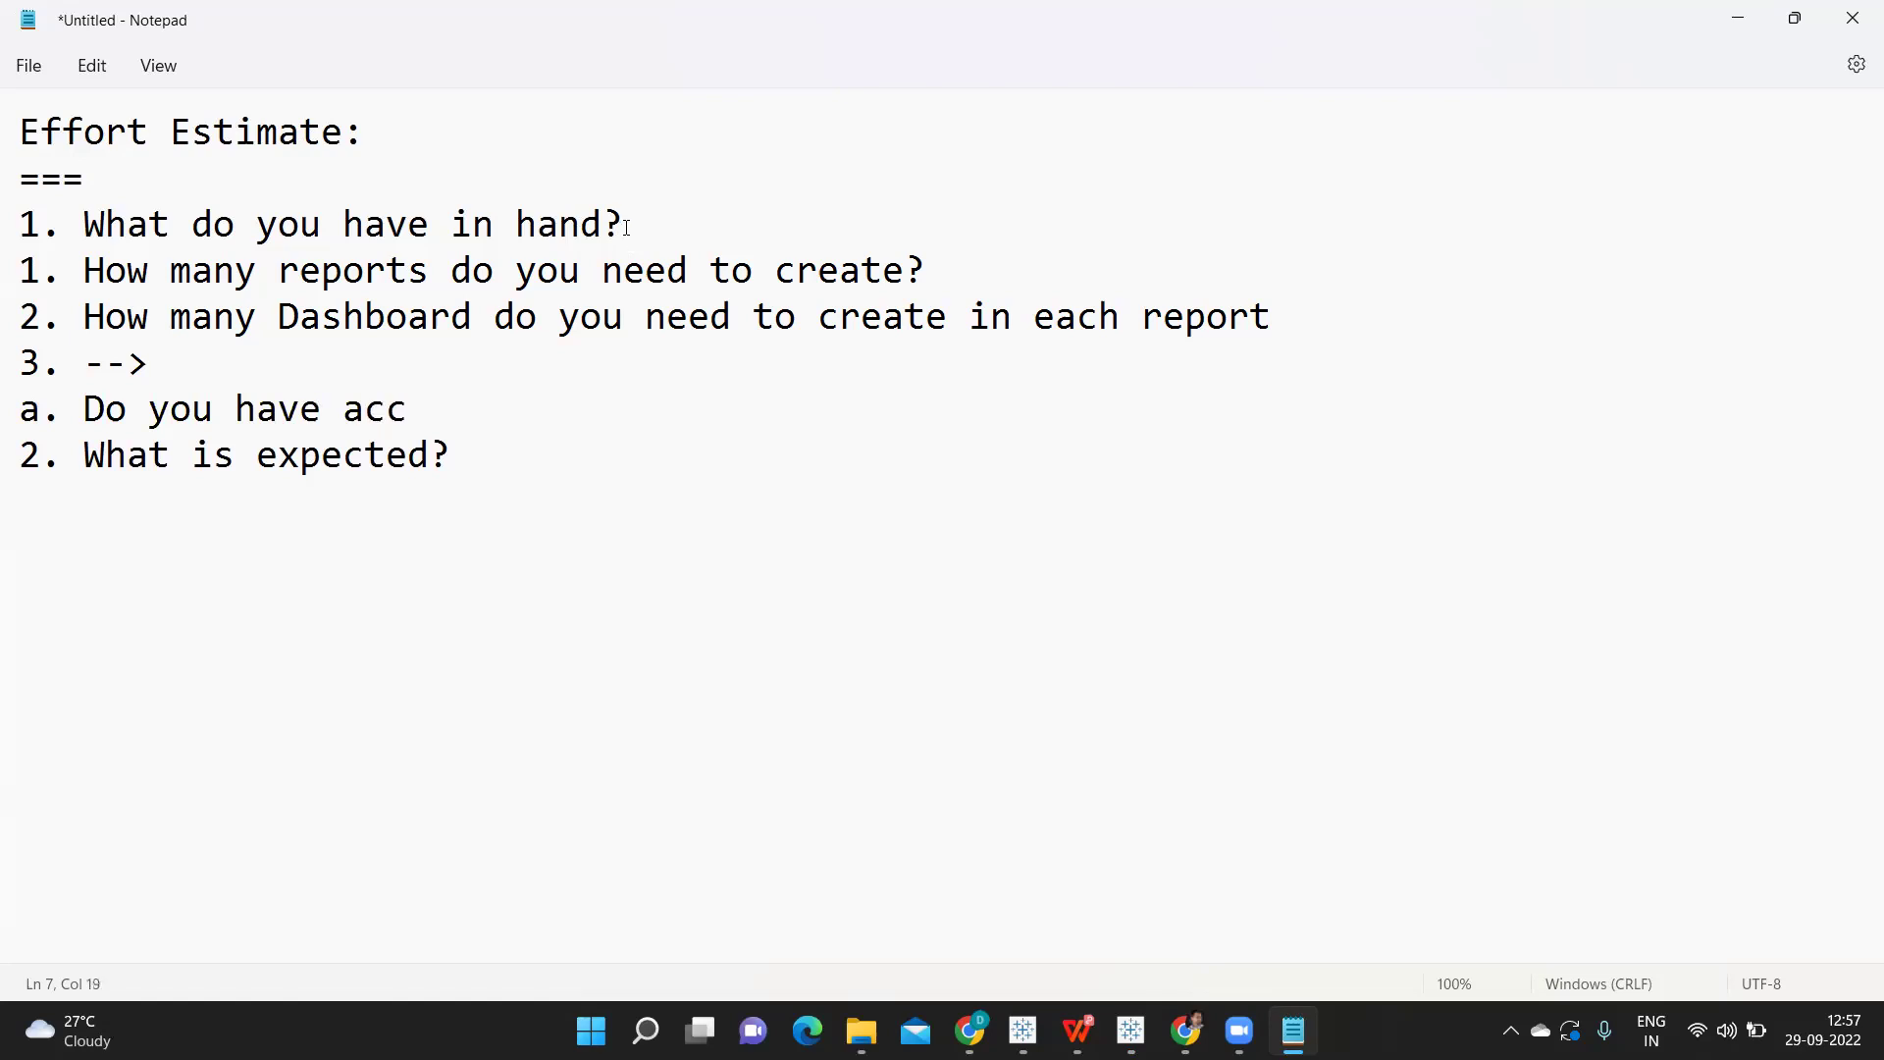
pyautogui.write('ess to the Data')
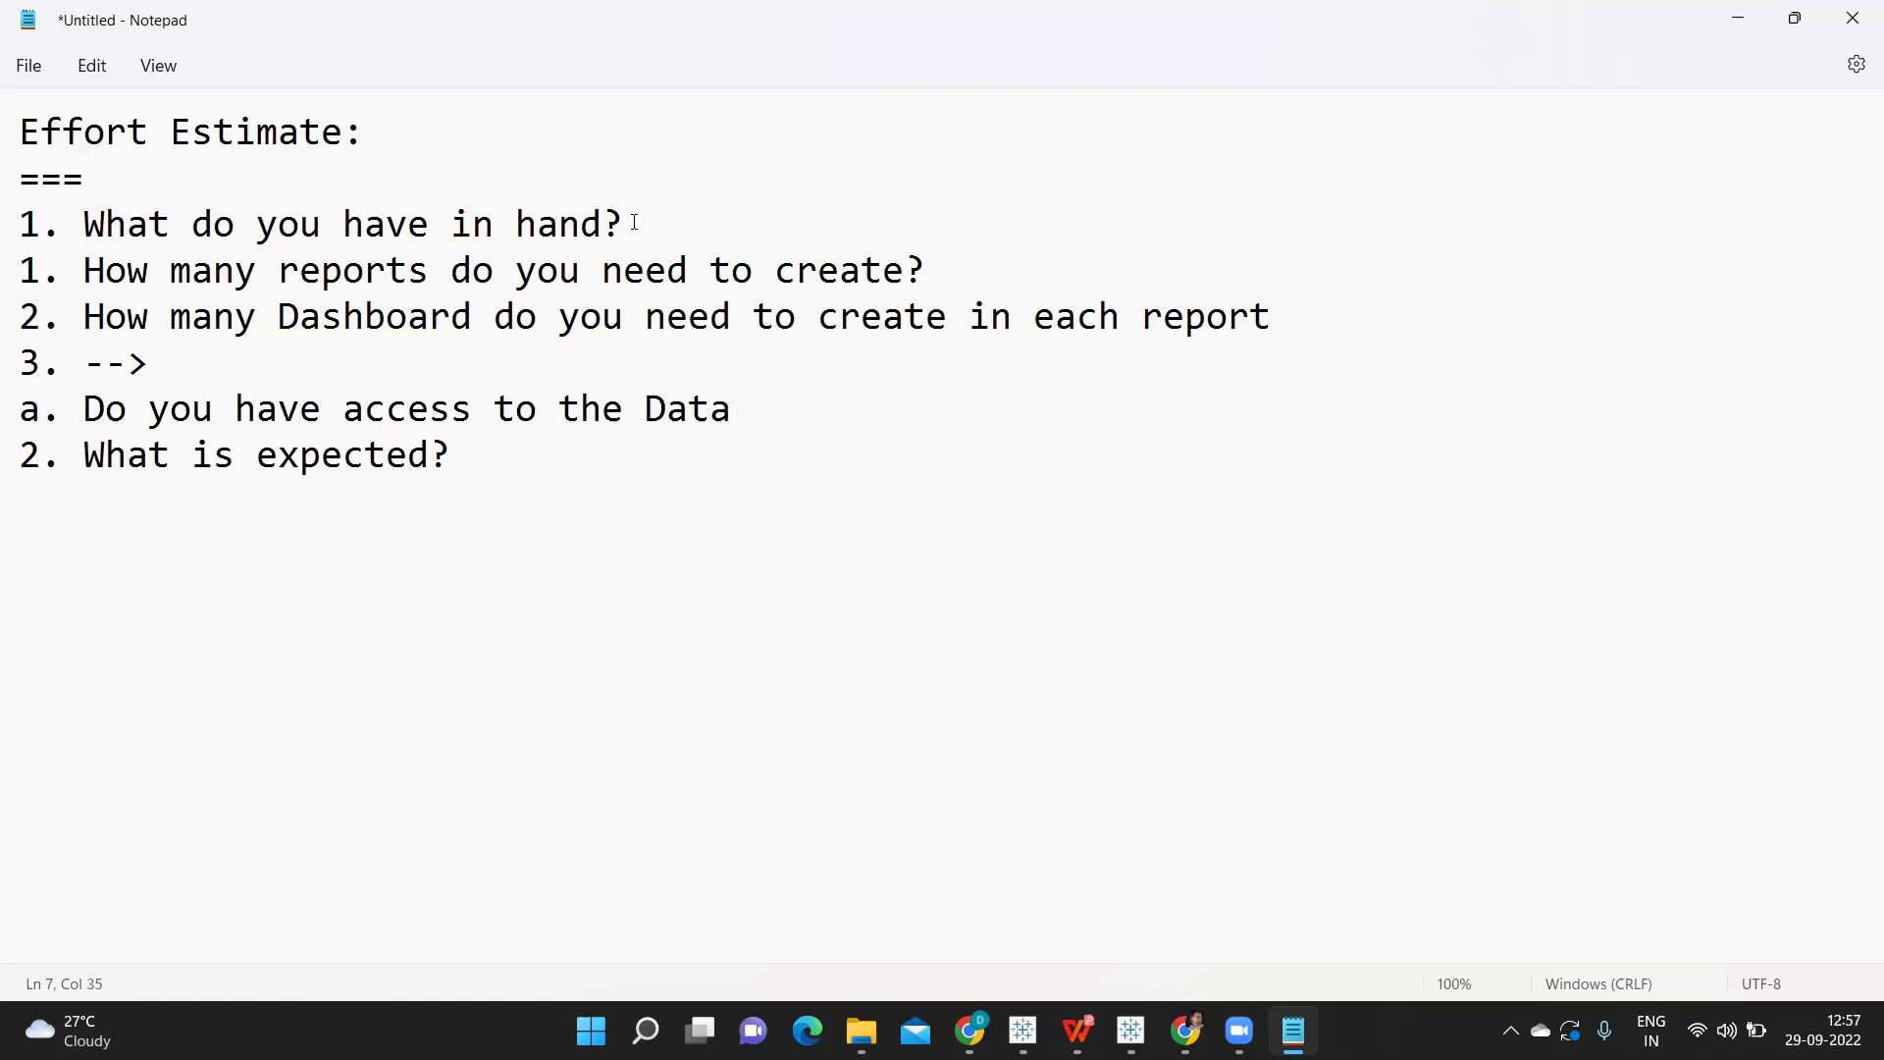
pyautogui.write(' base that is nee')
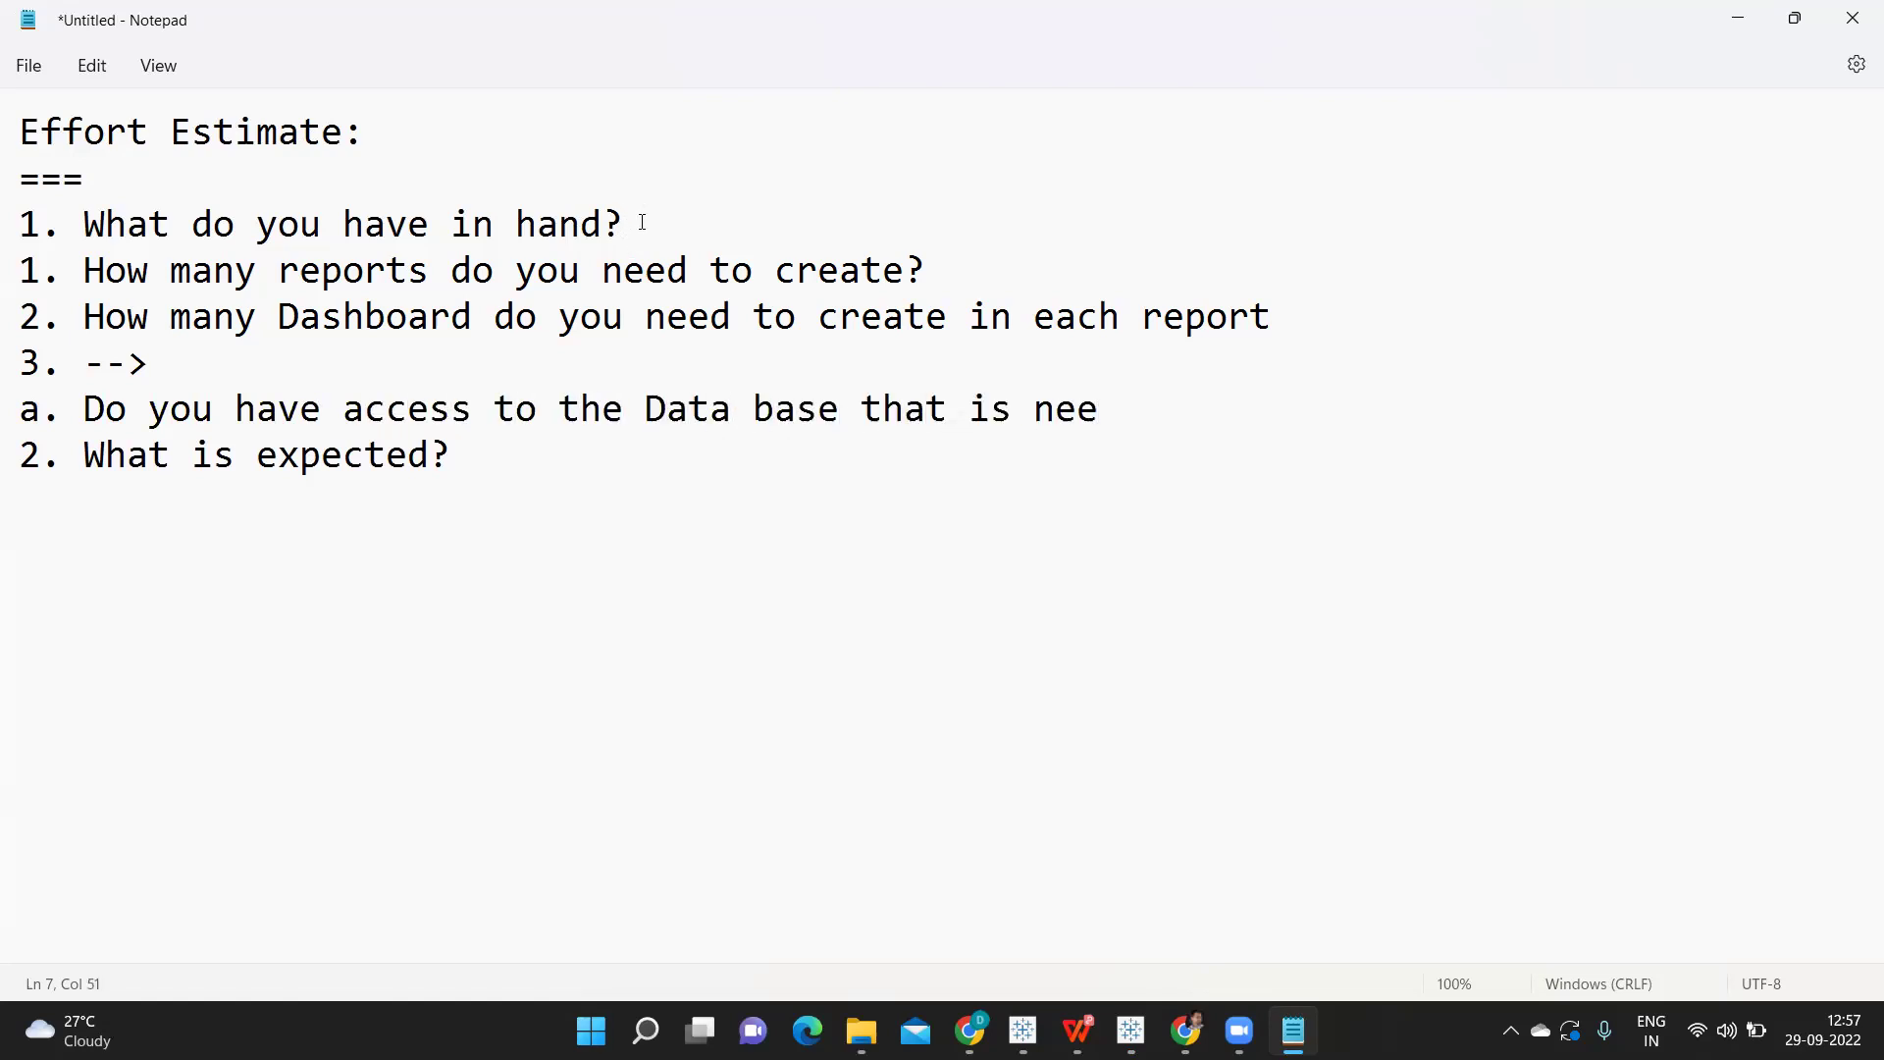
pyautogui.write('ded?')
pyautogui.press('Return')
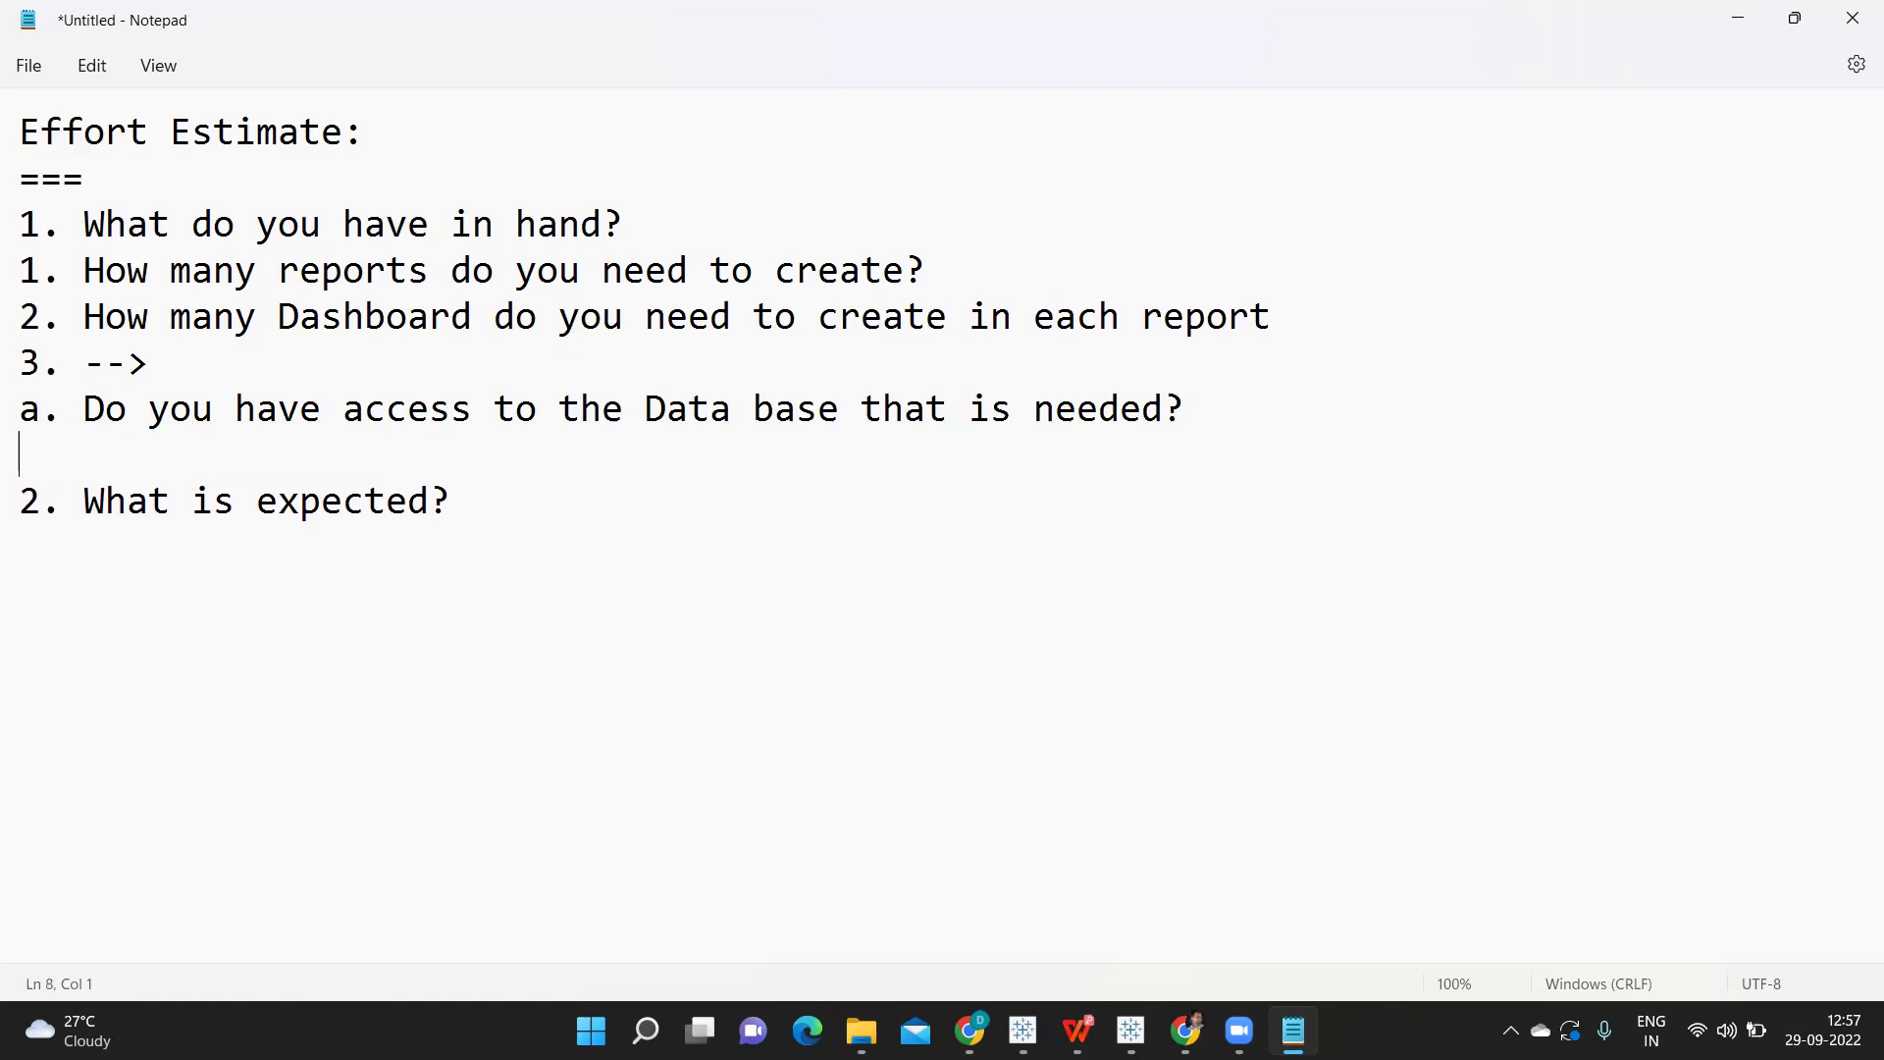
pyautogui.write('b. Do you need to inst')
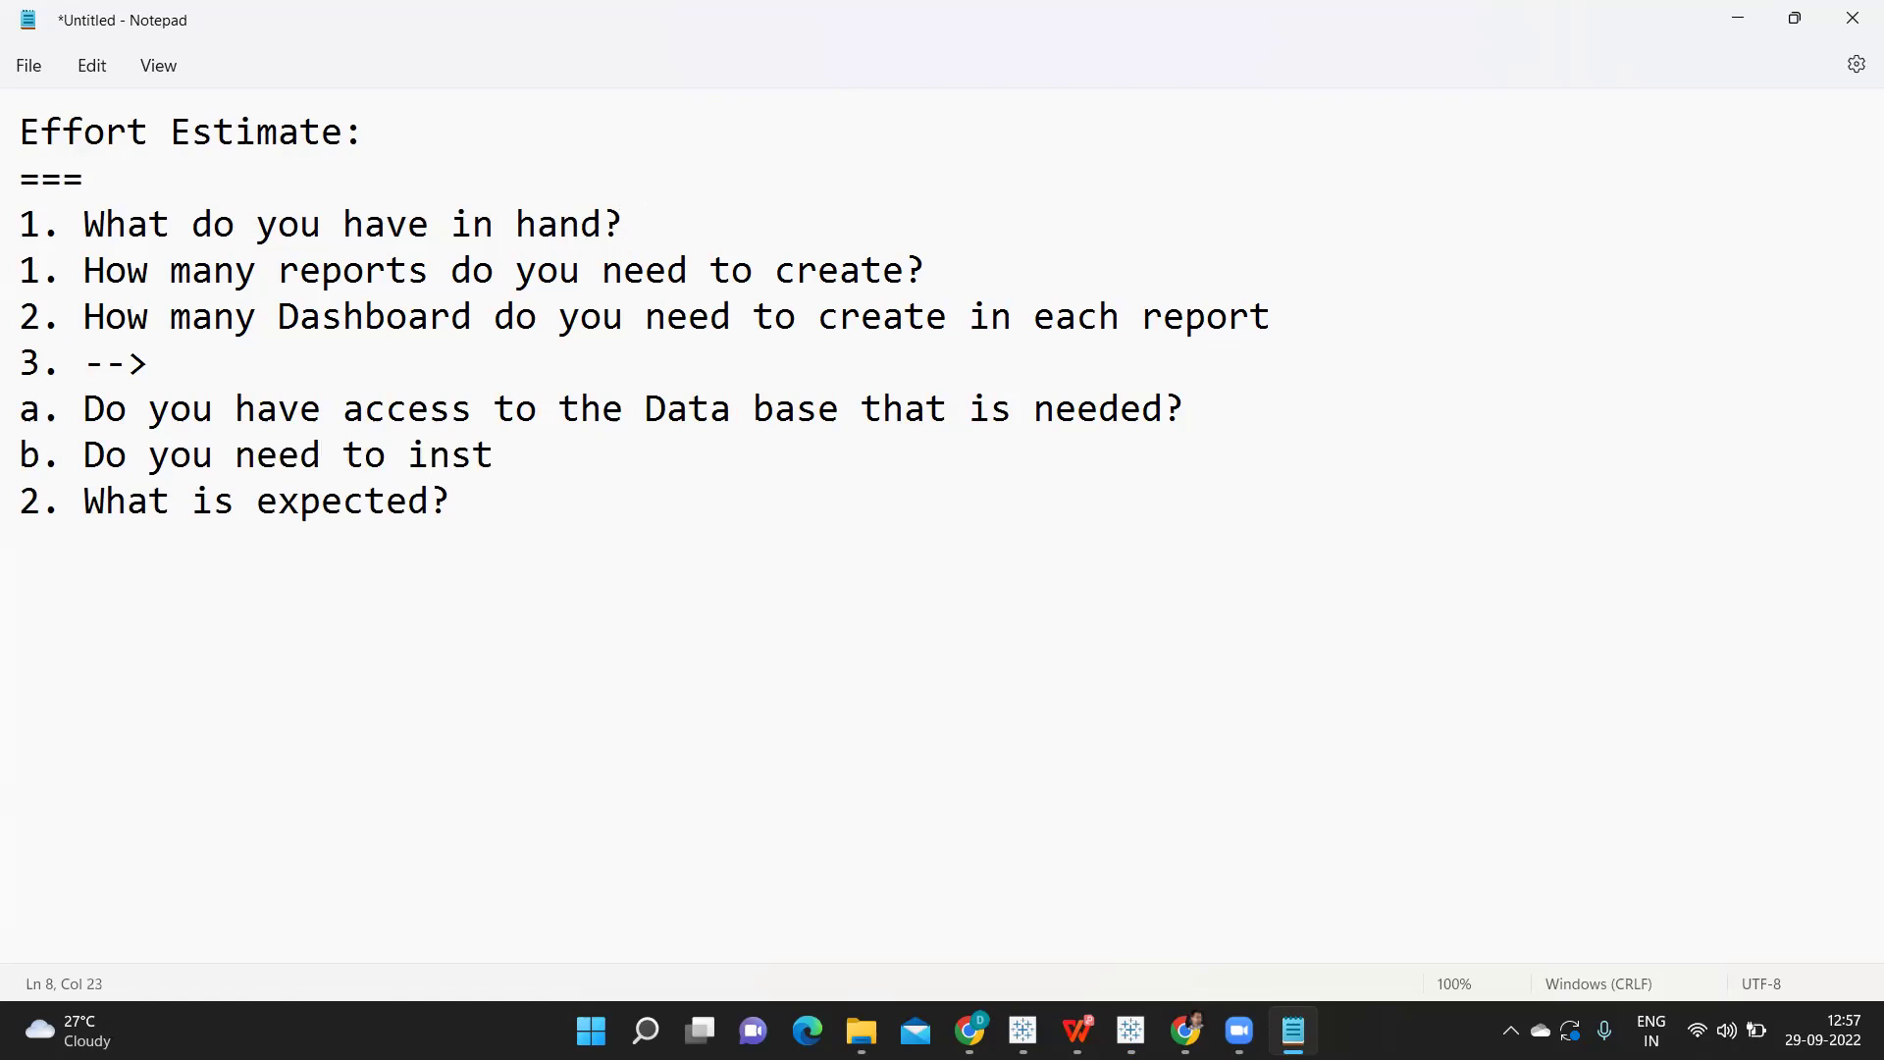
pyautogui.write('all any ap')
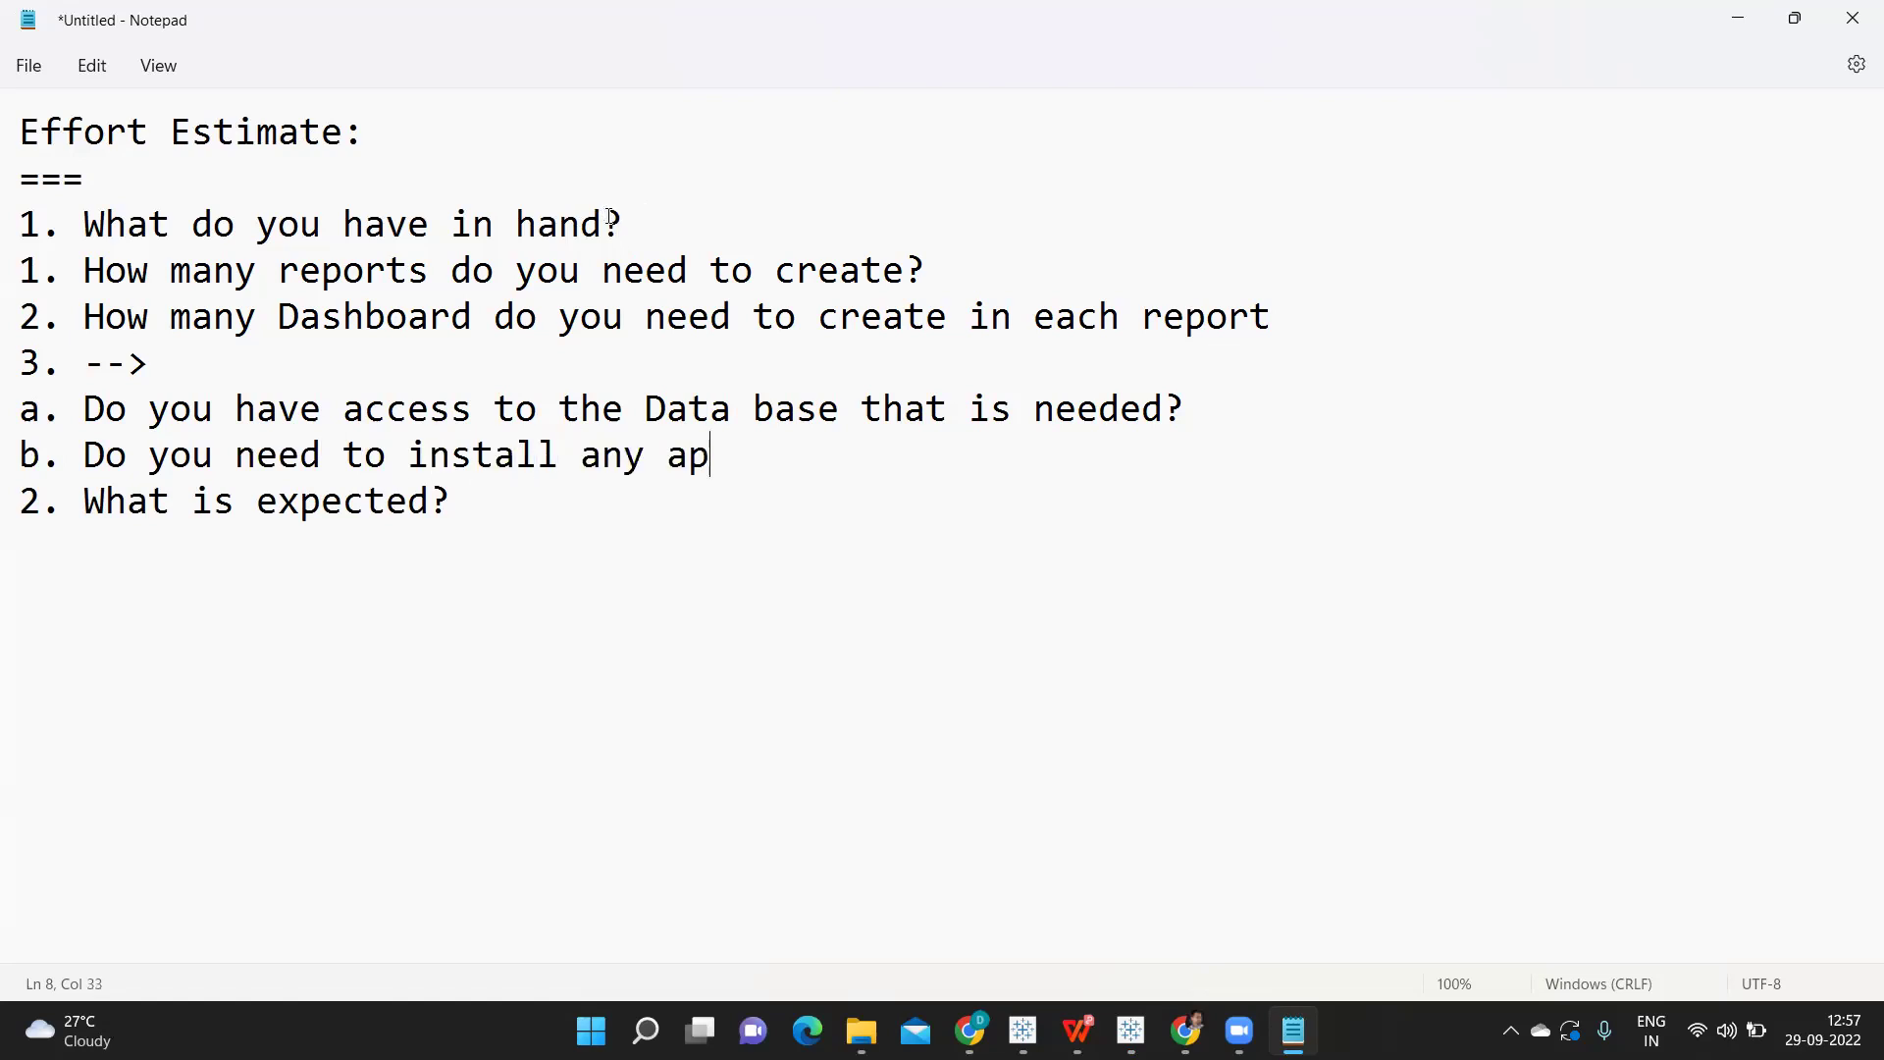
pyautogui.write('plication to ')
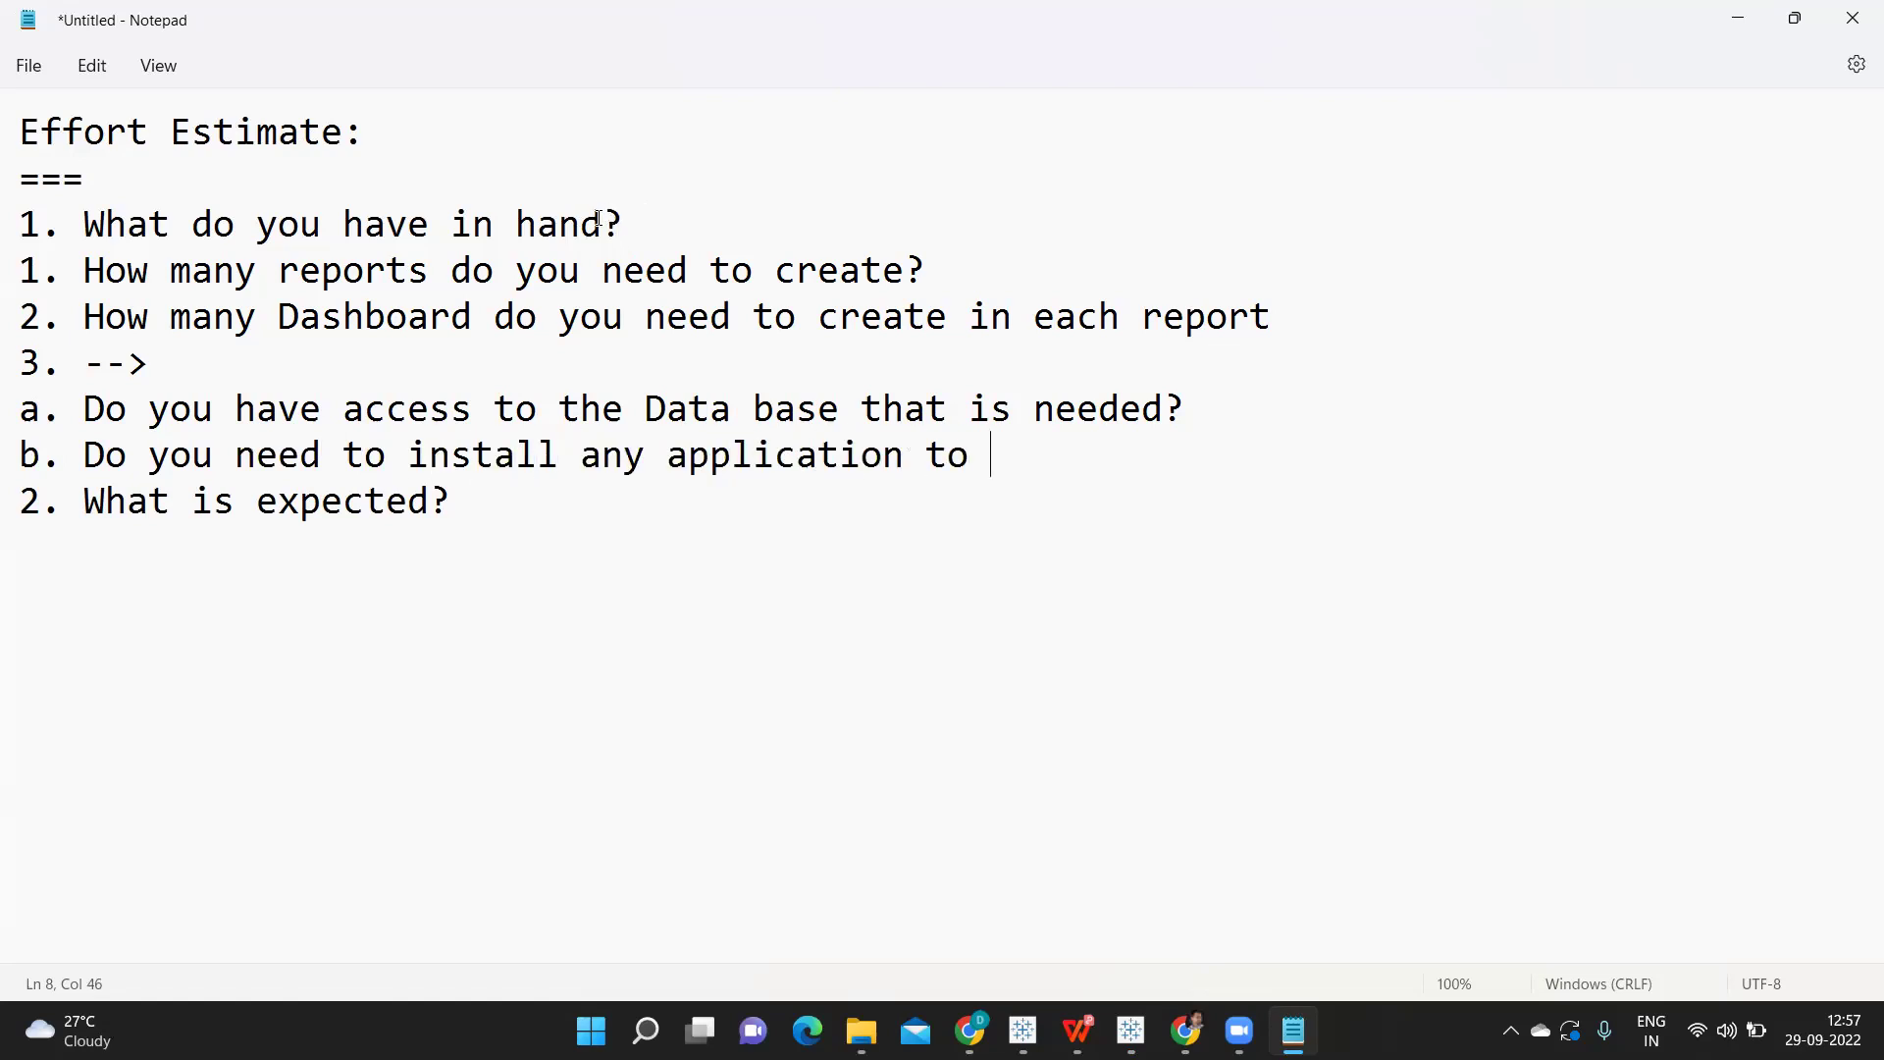
pyautogui.write('access that ')
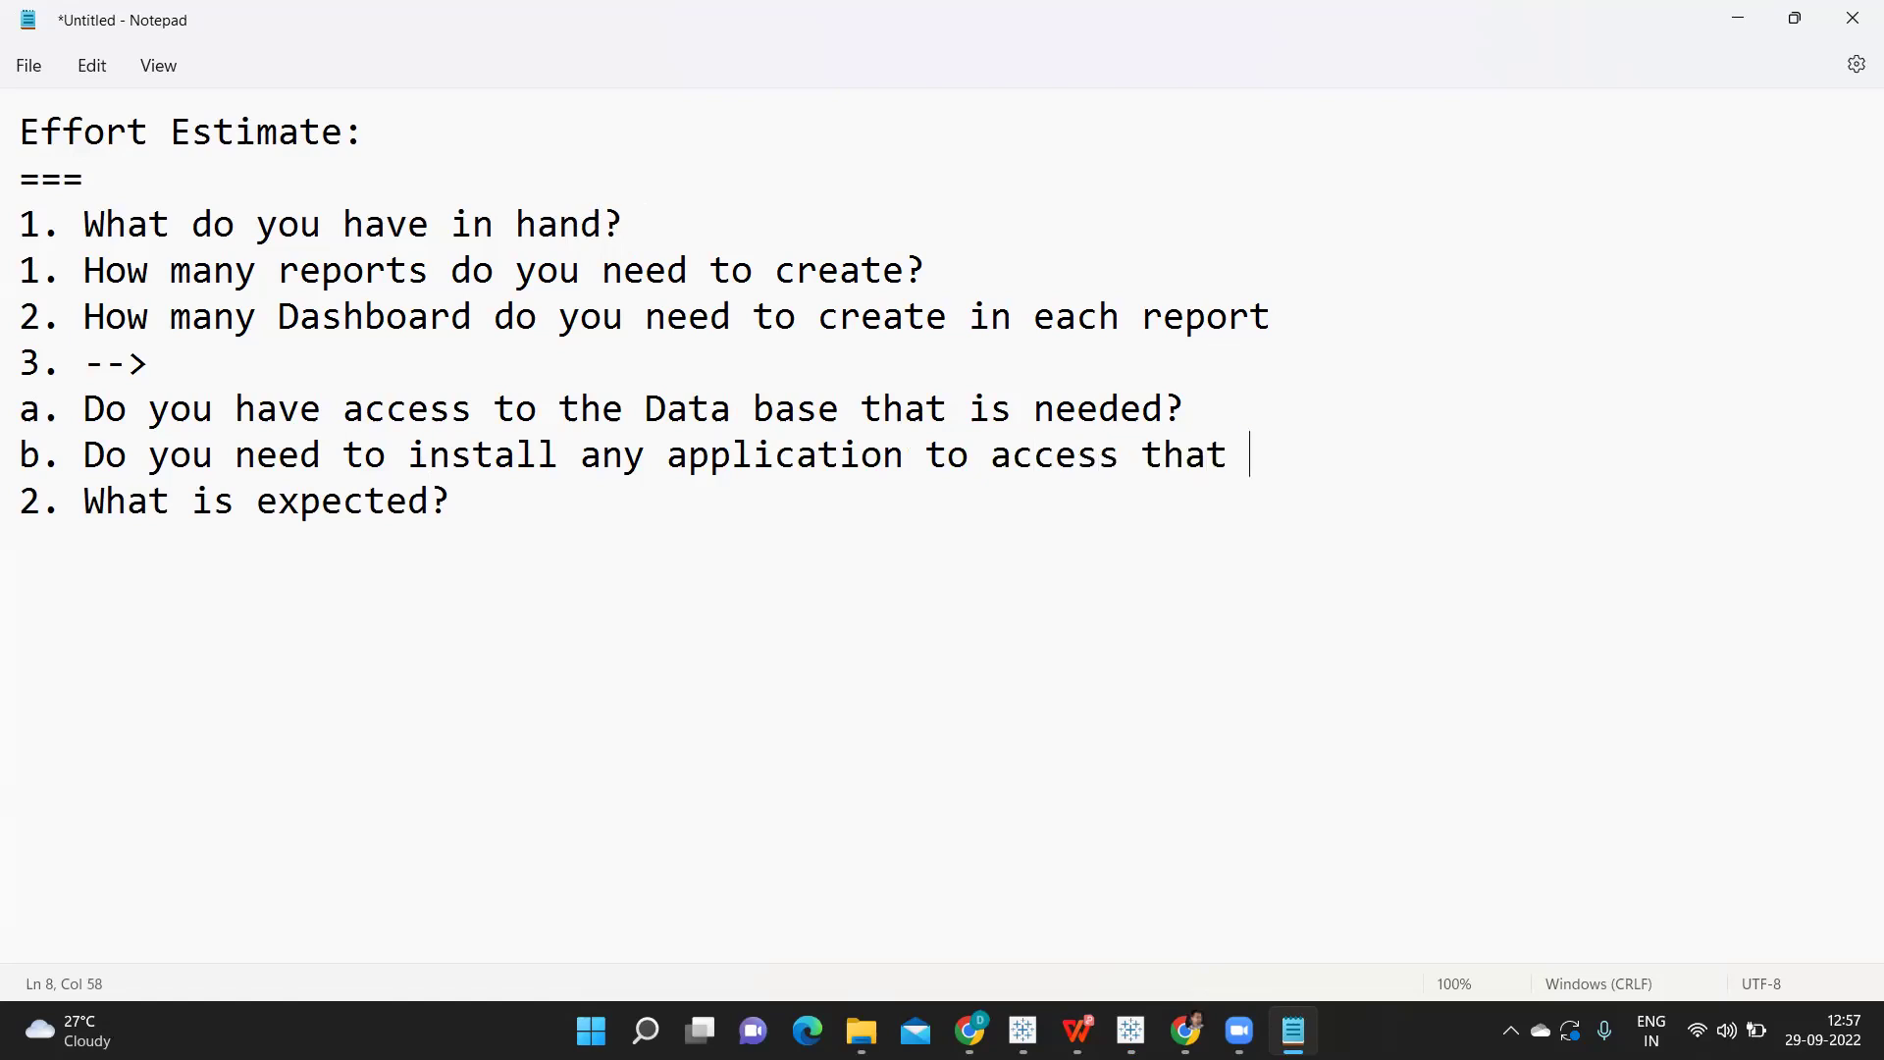
pyautogui.write('data based')
pyautogui.press('BackSpace')
pyautogui.press('Return')
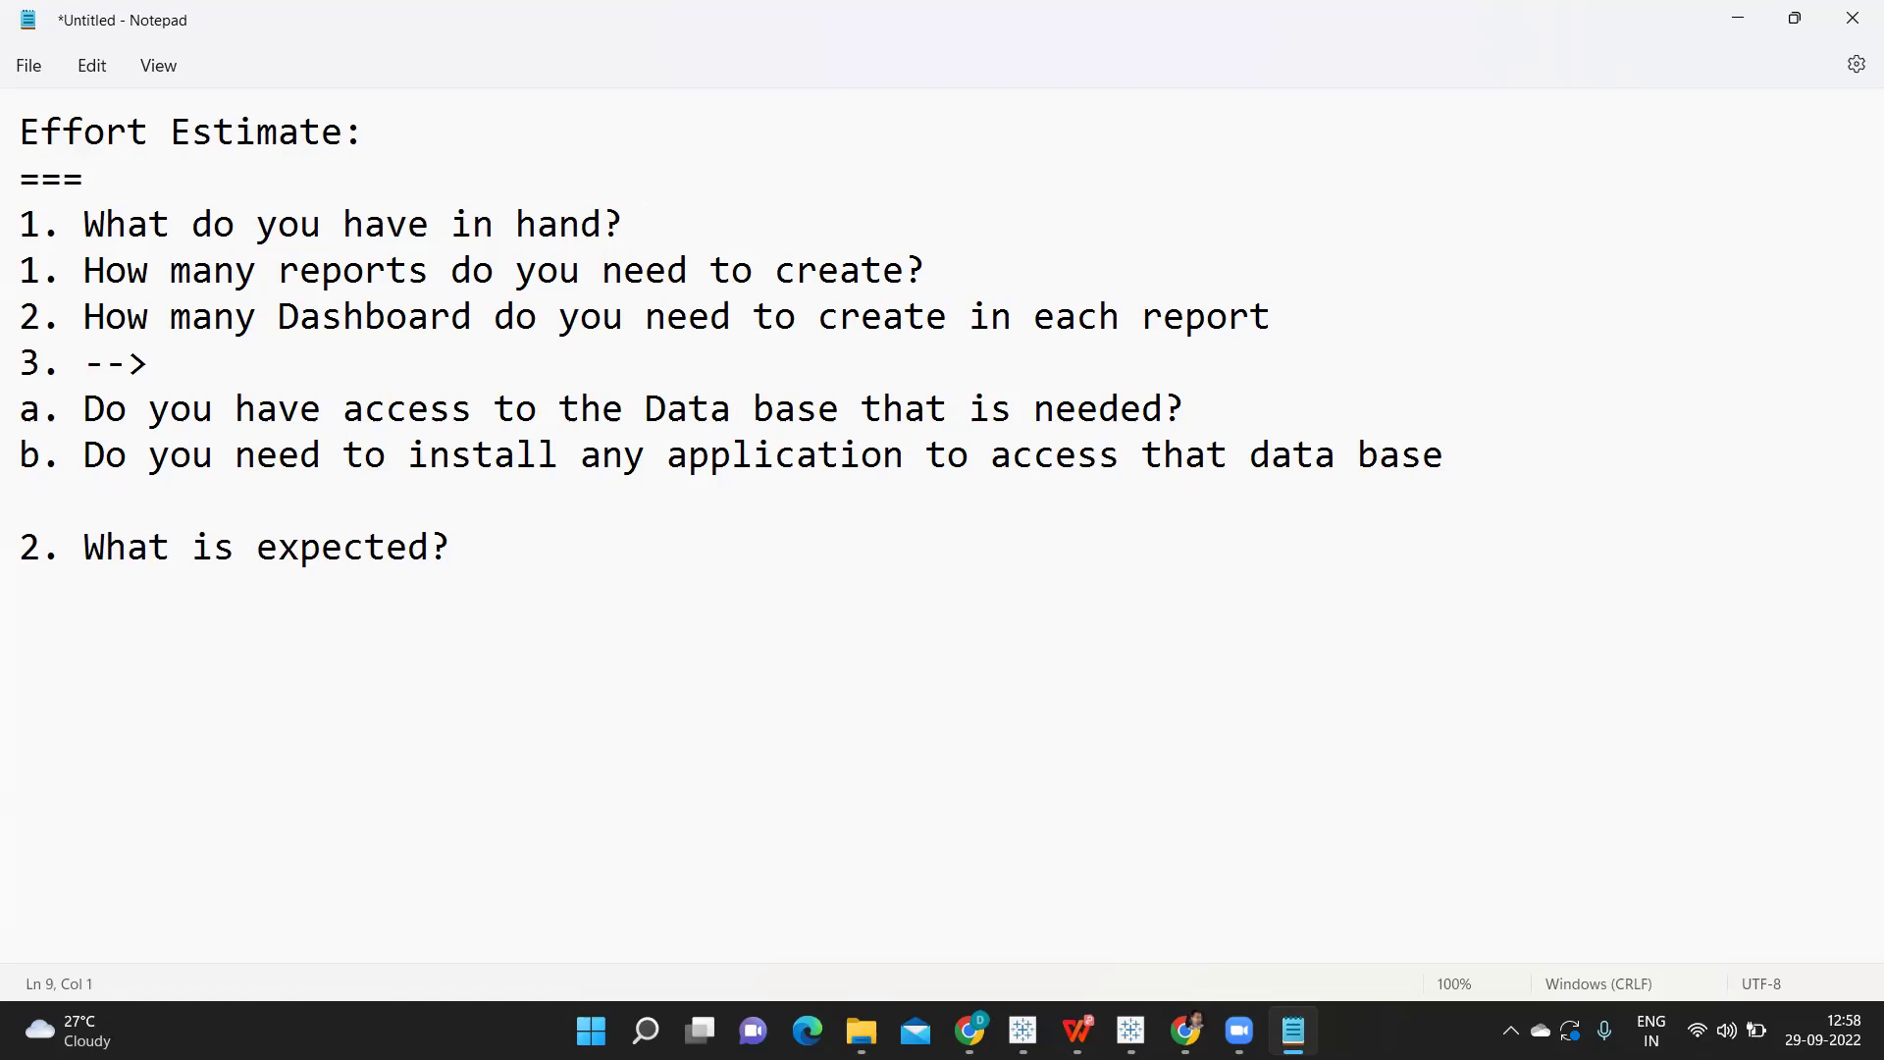
# Step: Add point c about raising tickets and getting you the access to the database
pyautogui.write('c. -->raising i')
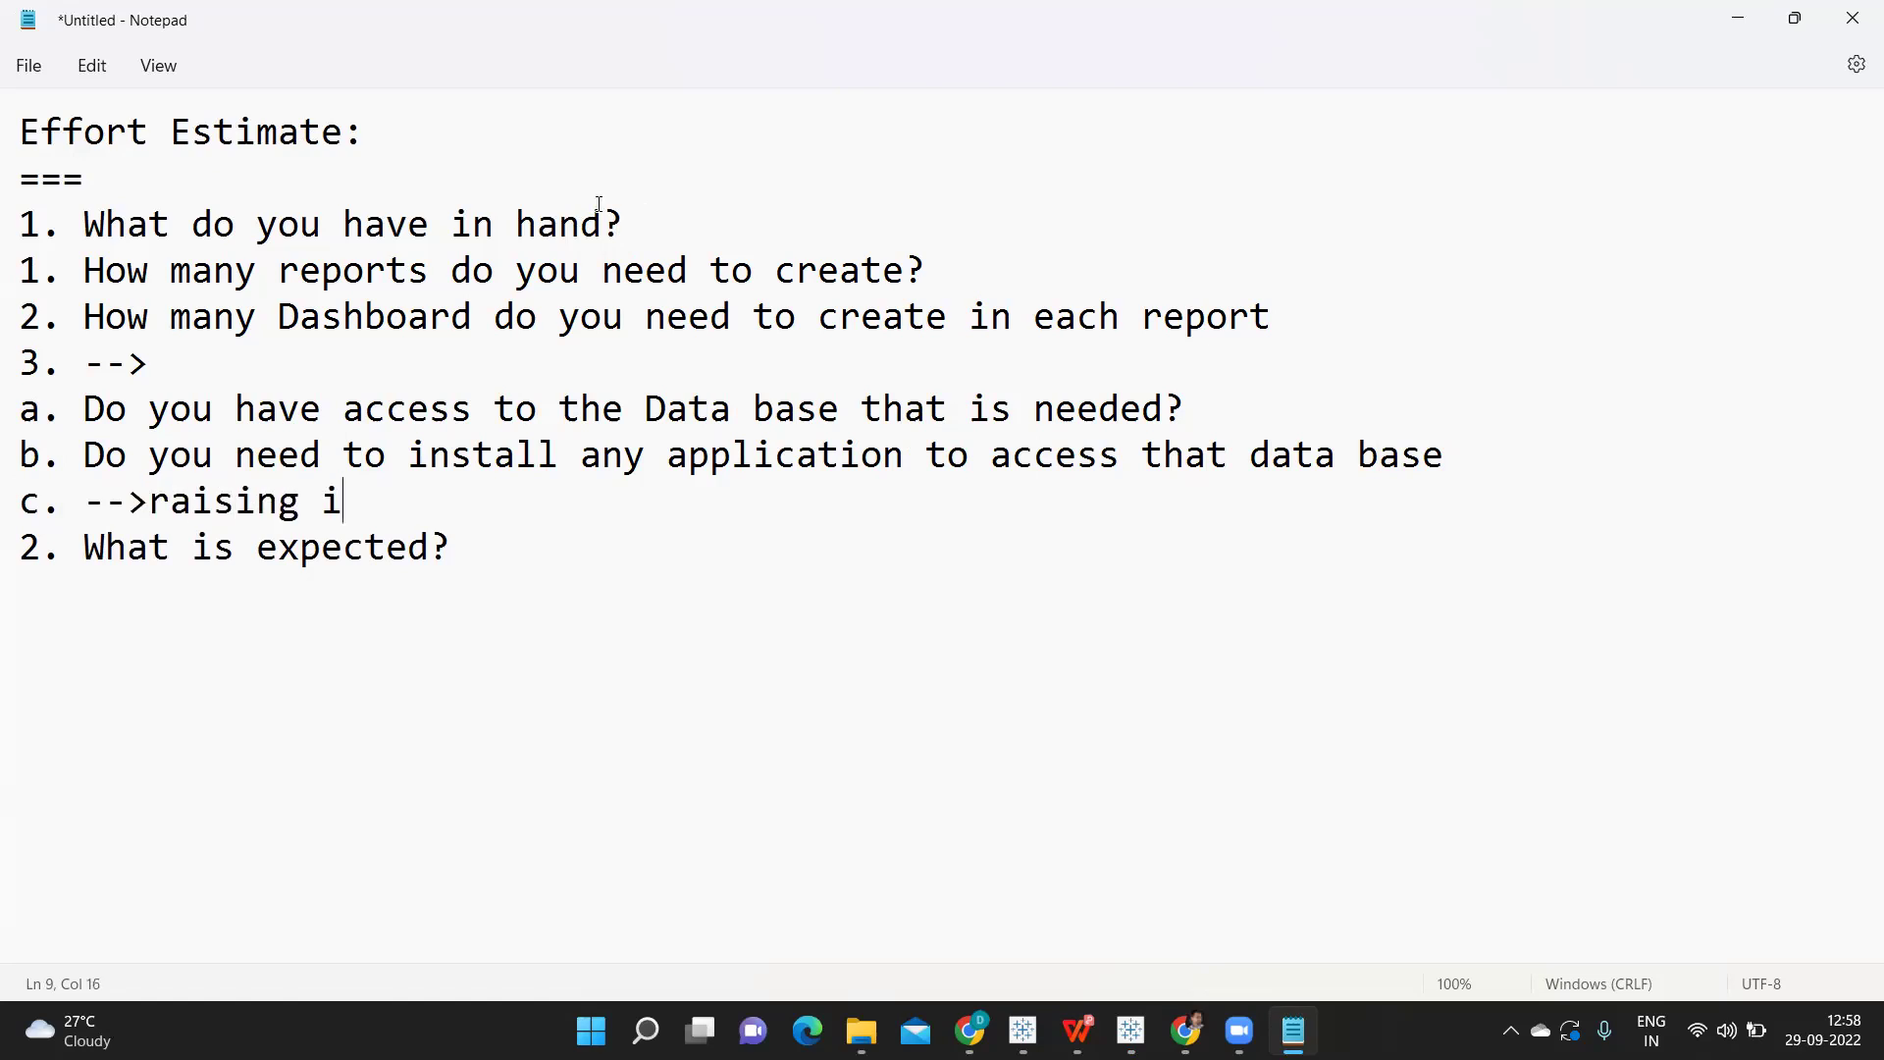
pyautogui.press('BackSpace')
pyautogui.write('tickets, ')
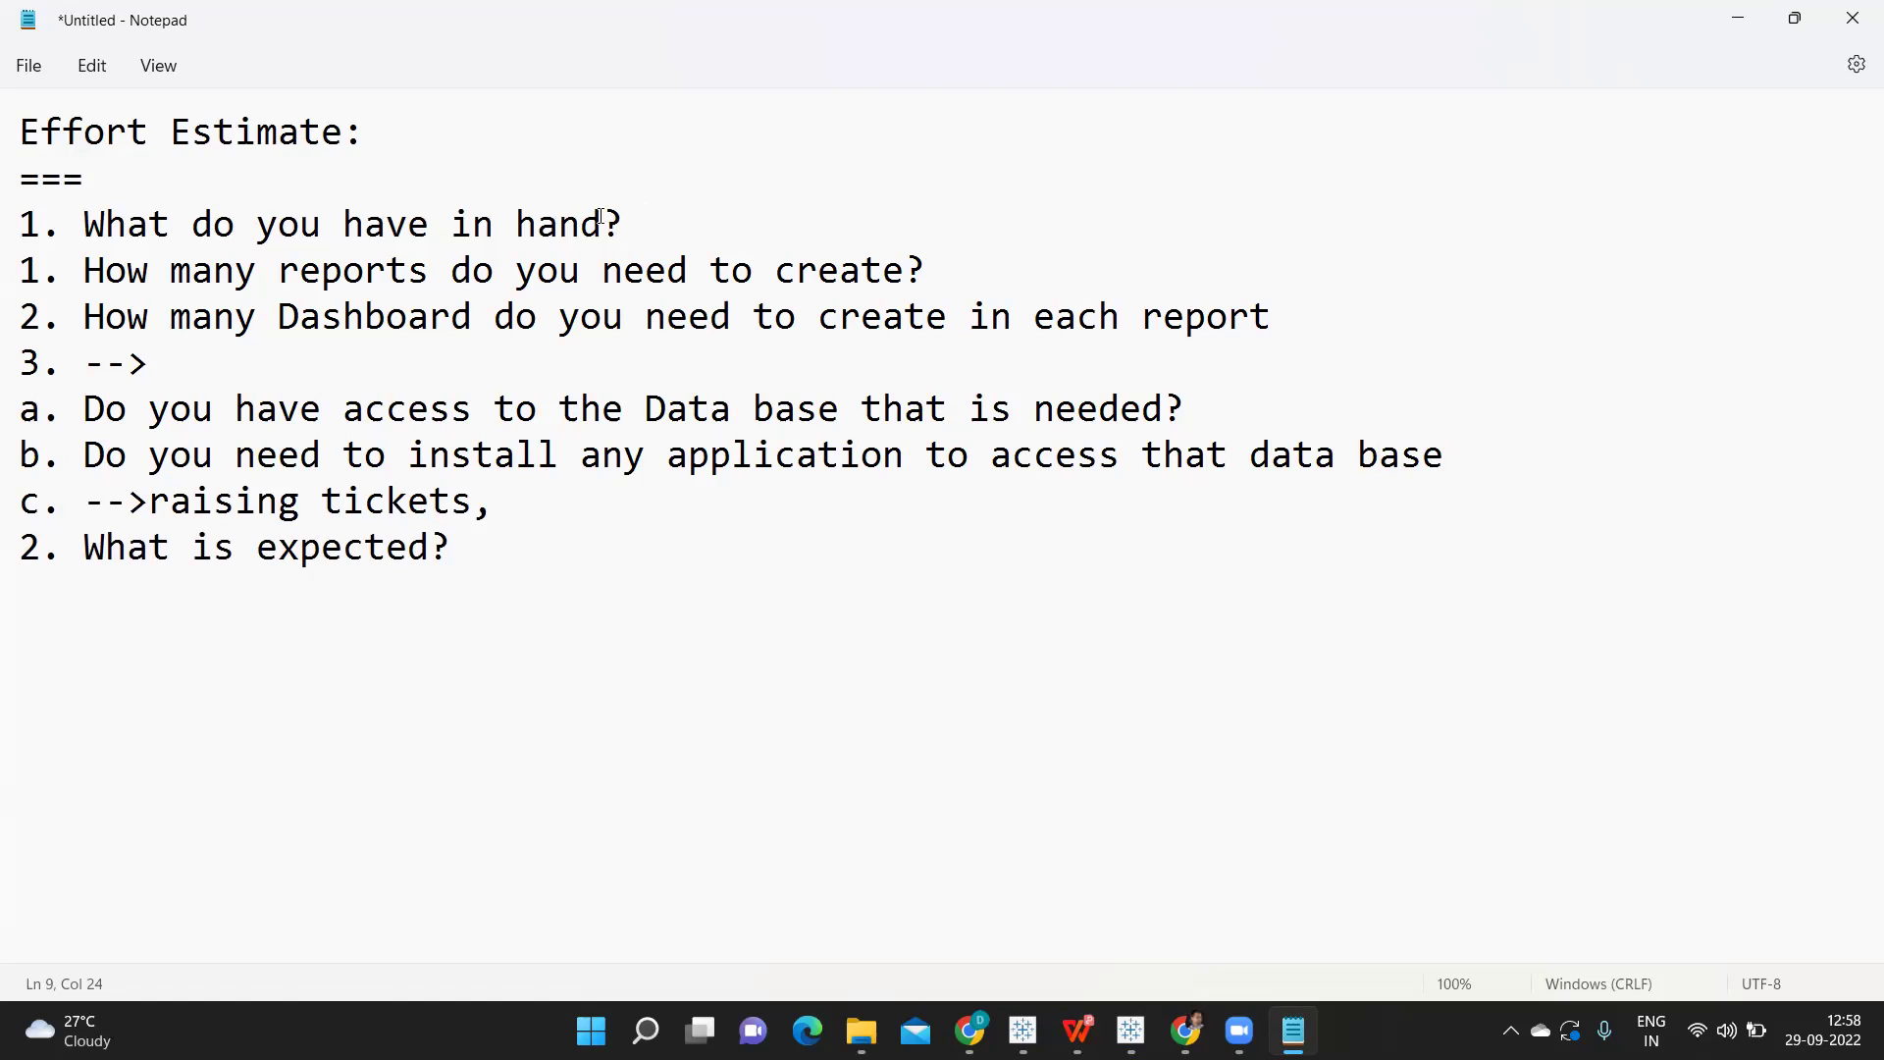
pyautogui.write('getting a')
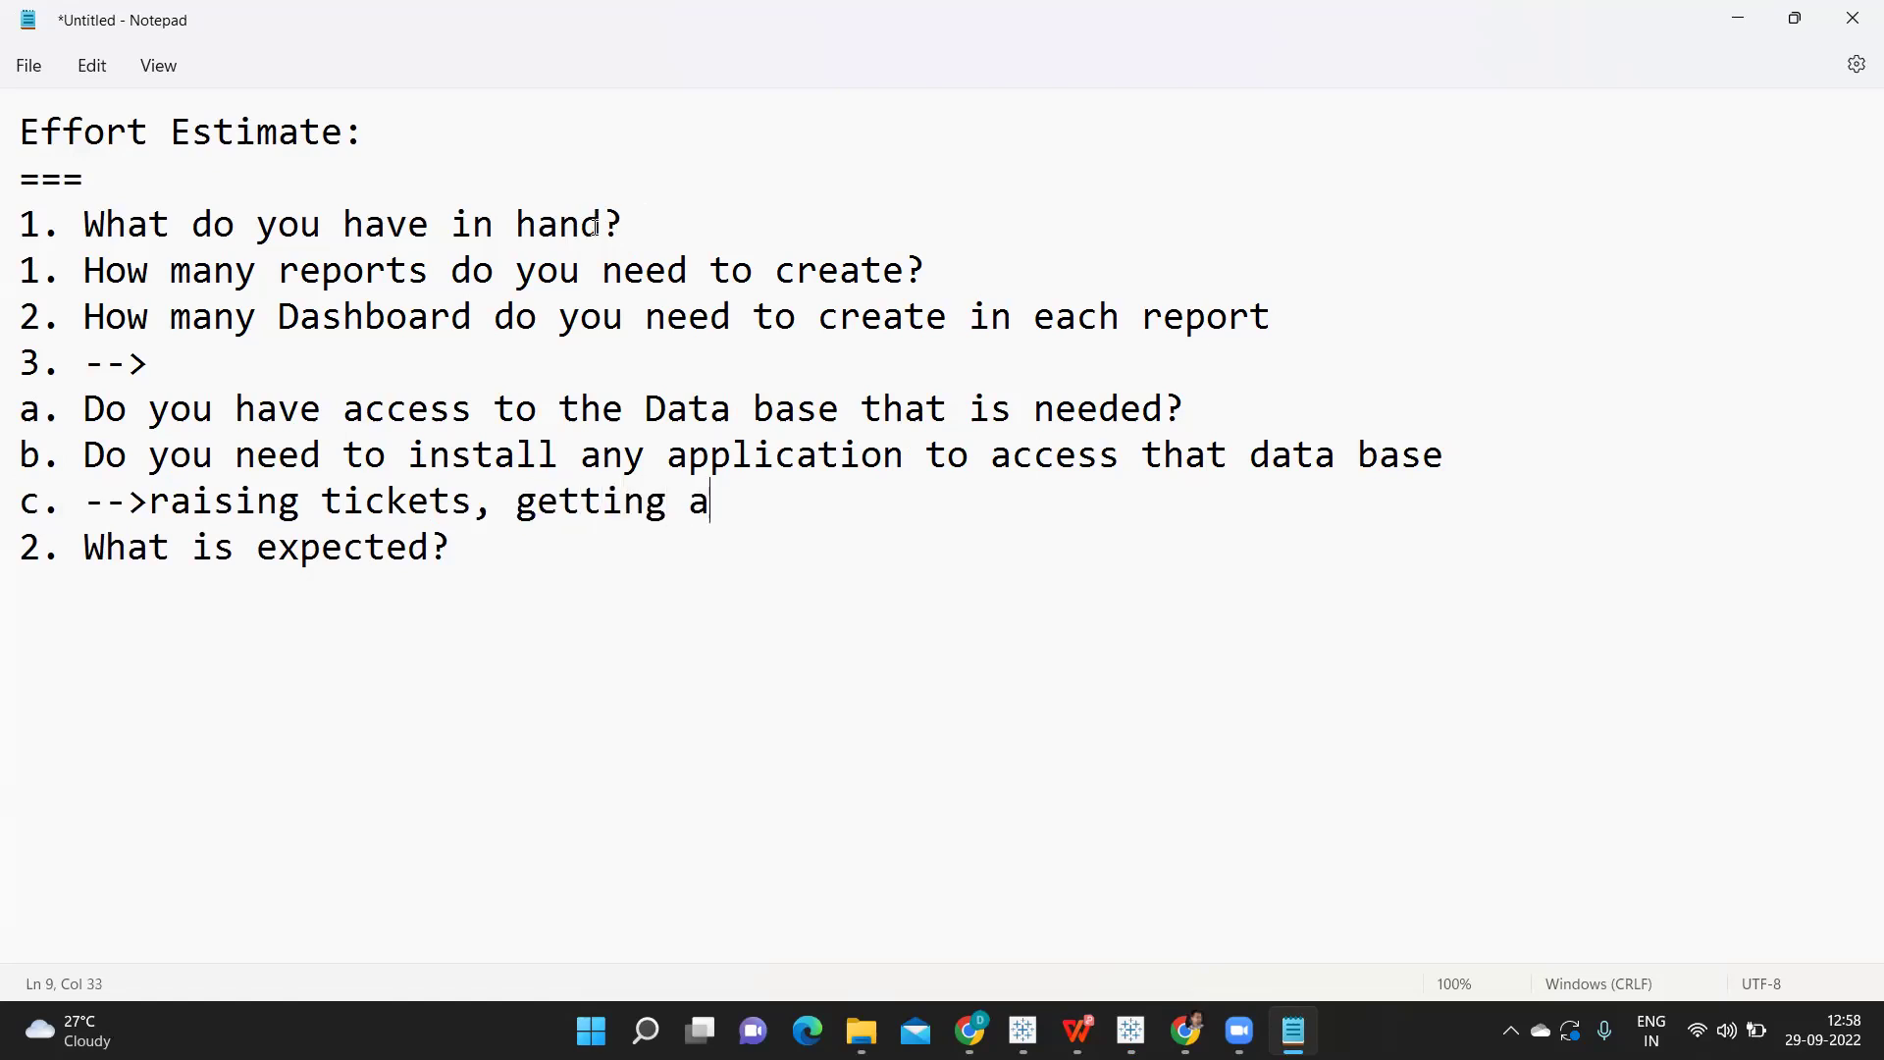
pyautogui.press('BackSpace')
pyautogui.write('your ready and ')
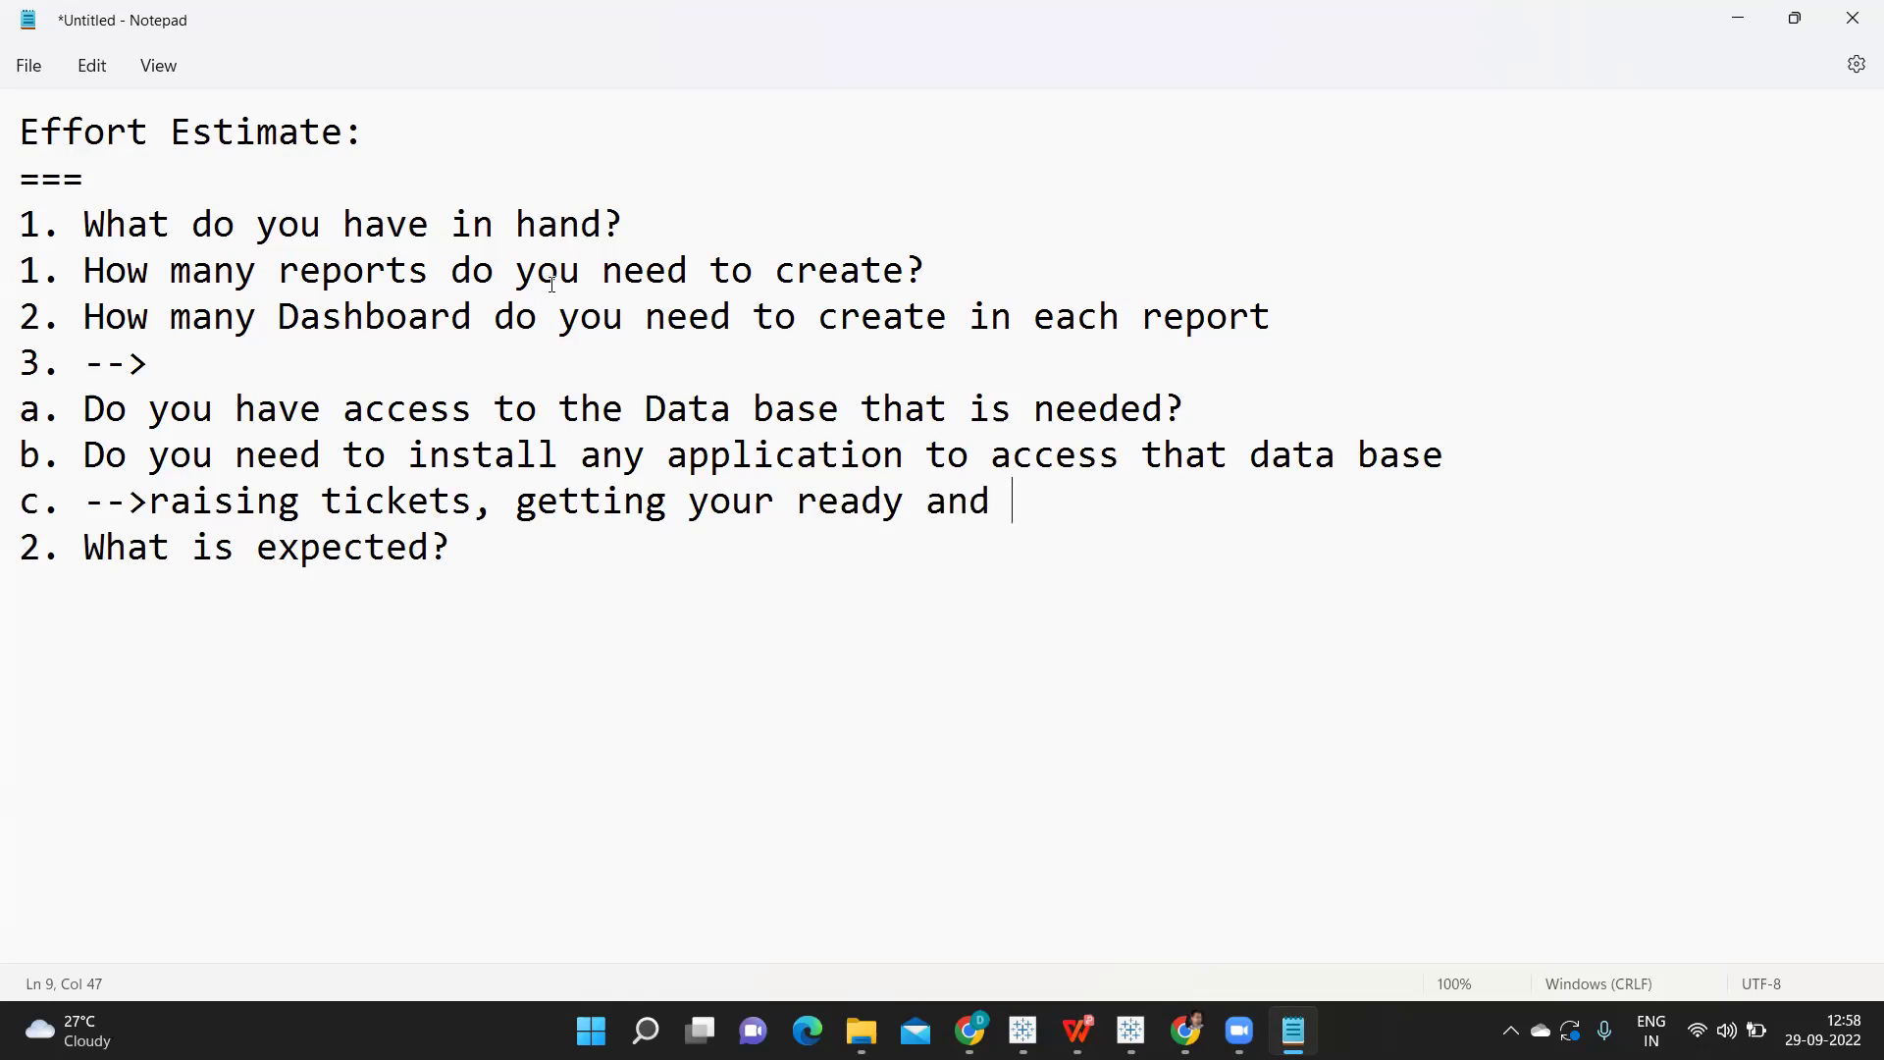
pyautogui.write('getting you th')
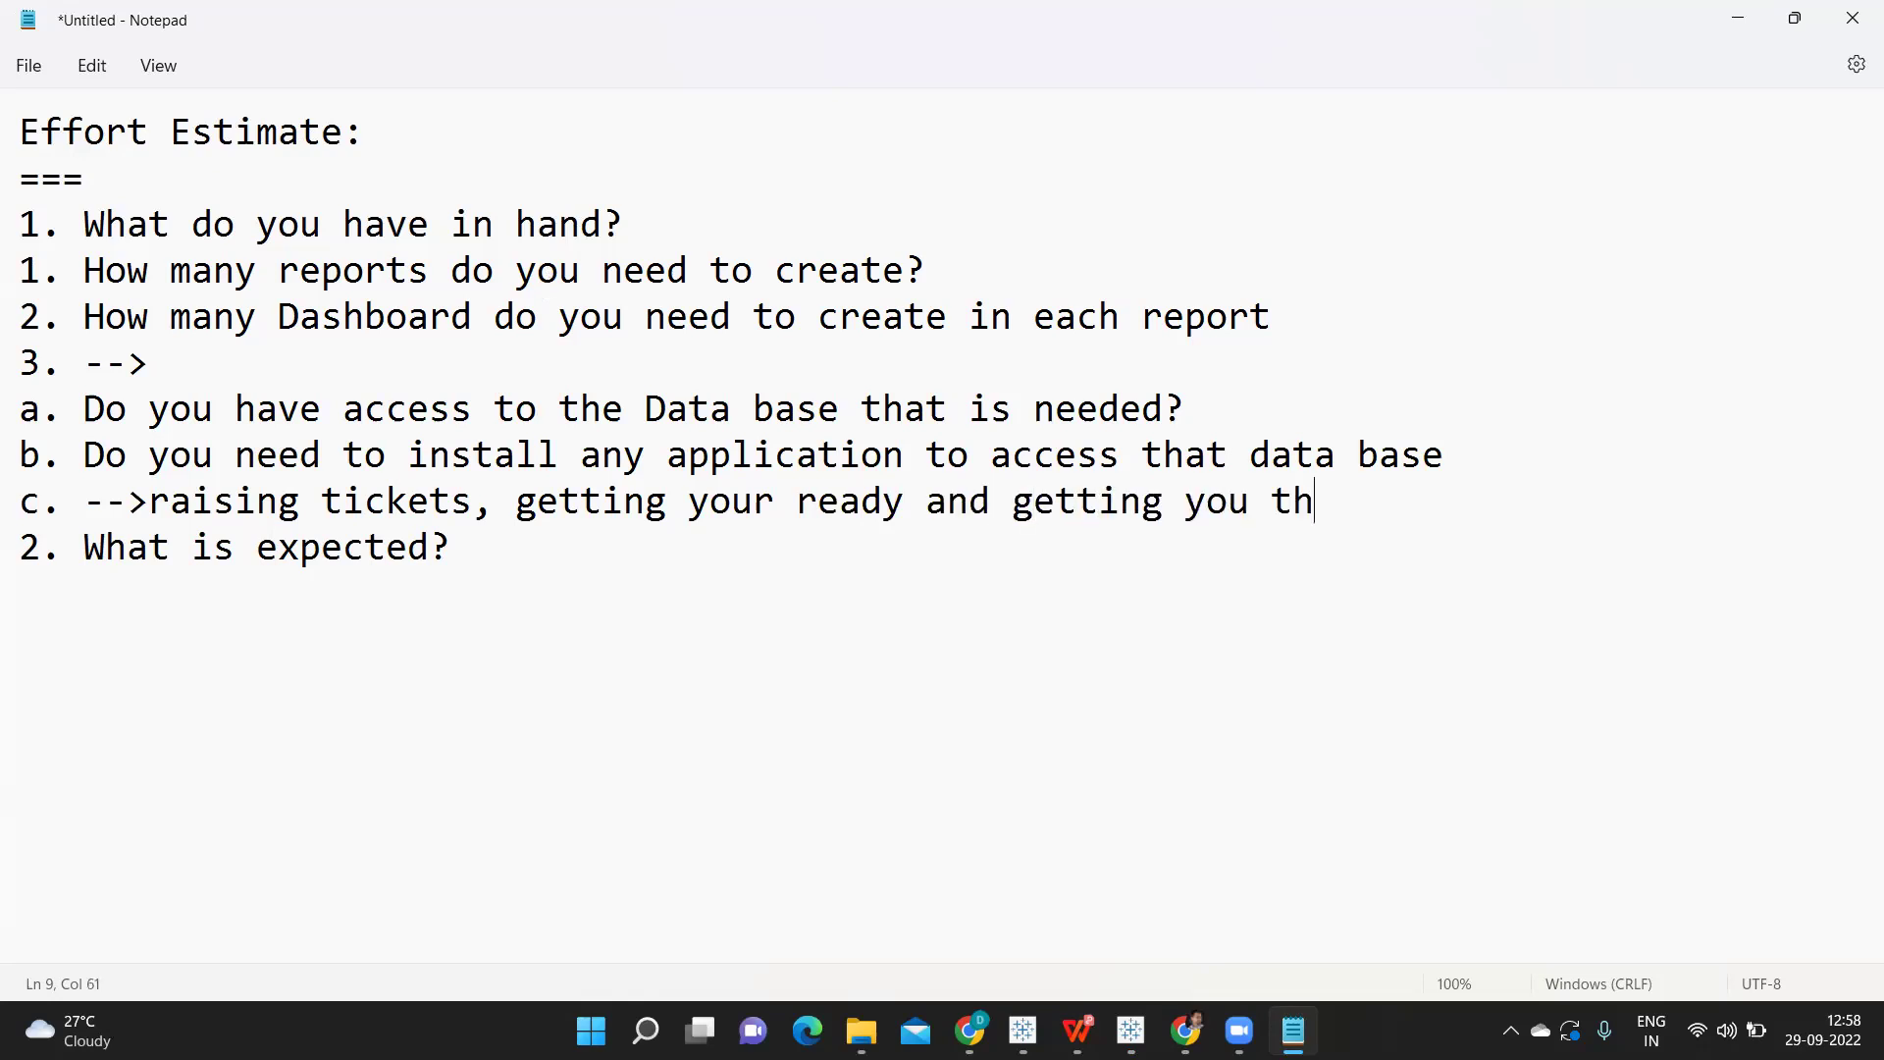
pyautogui.write('e access to th')
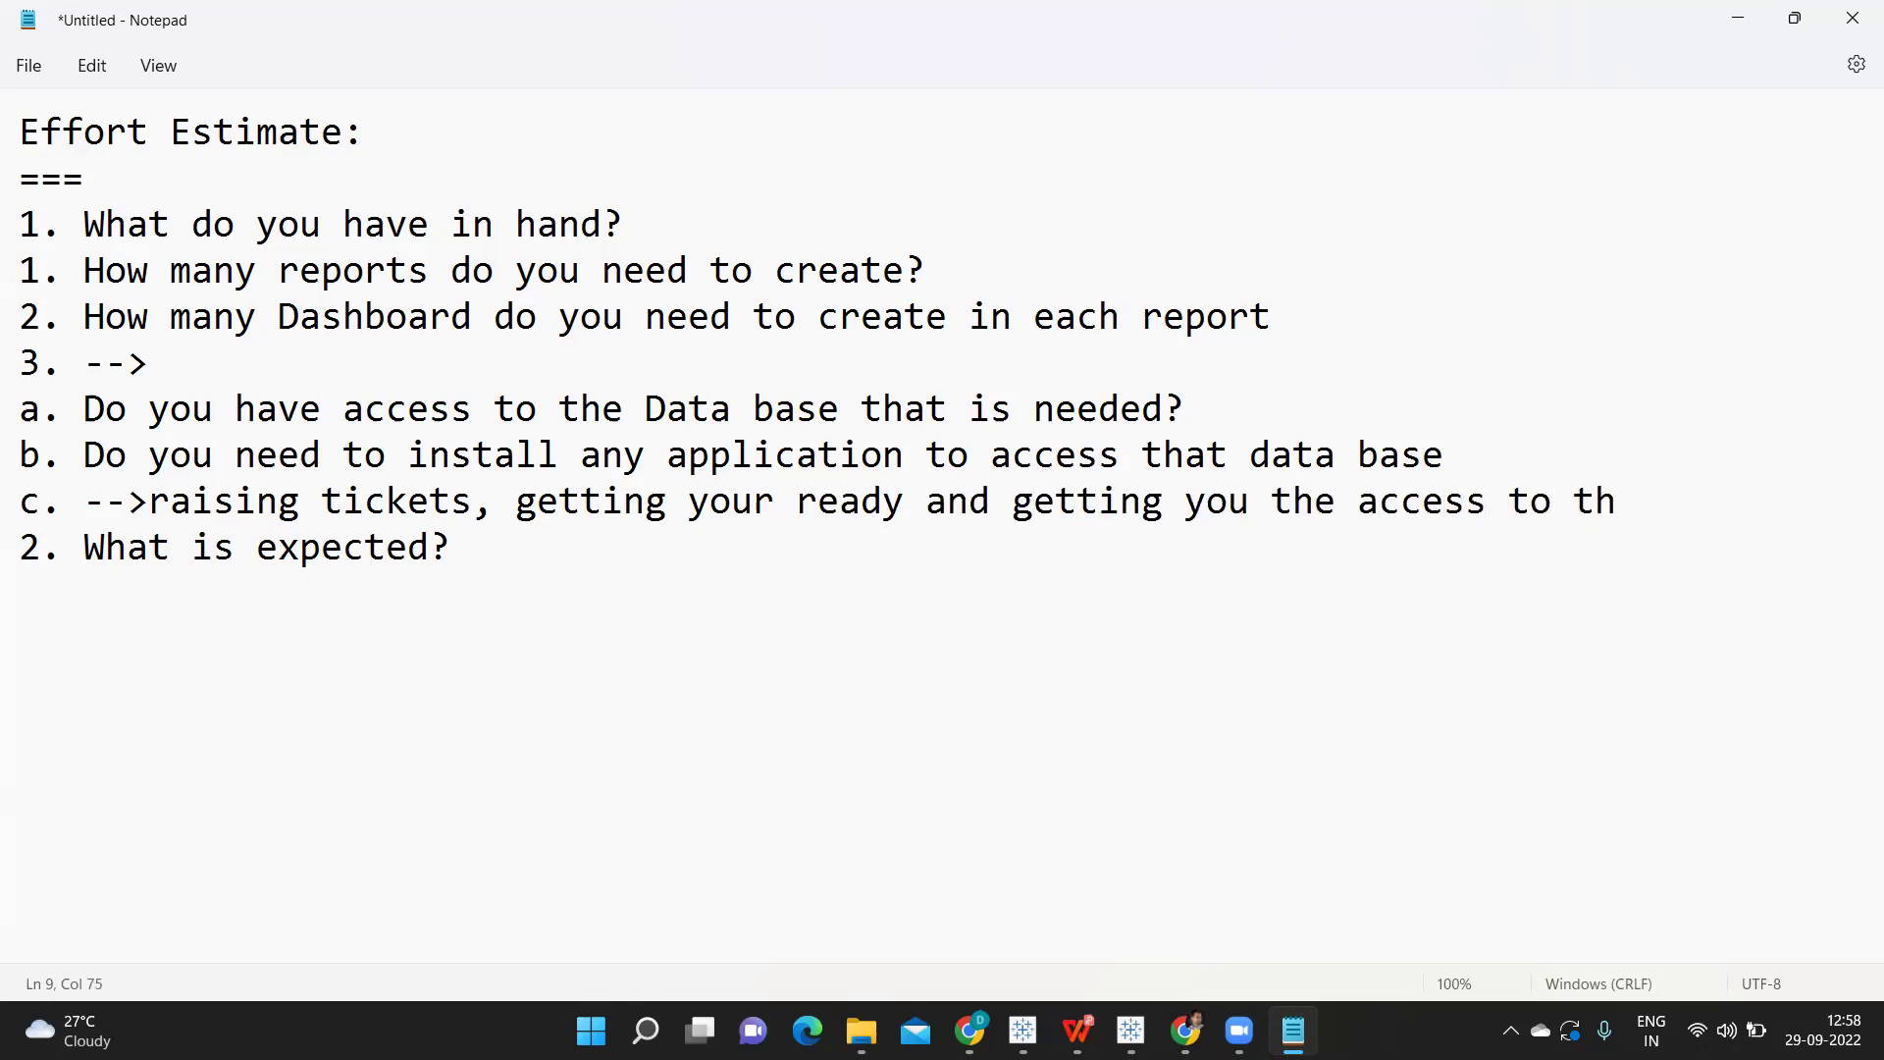
pyautogui.write('e database')
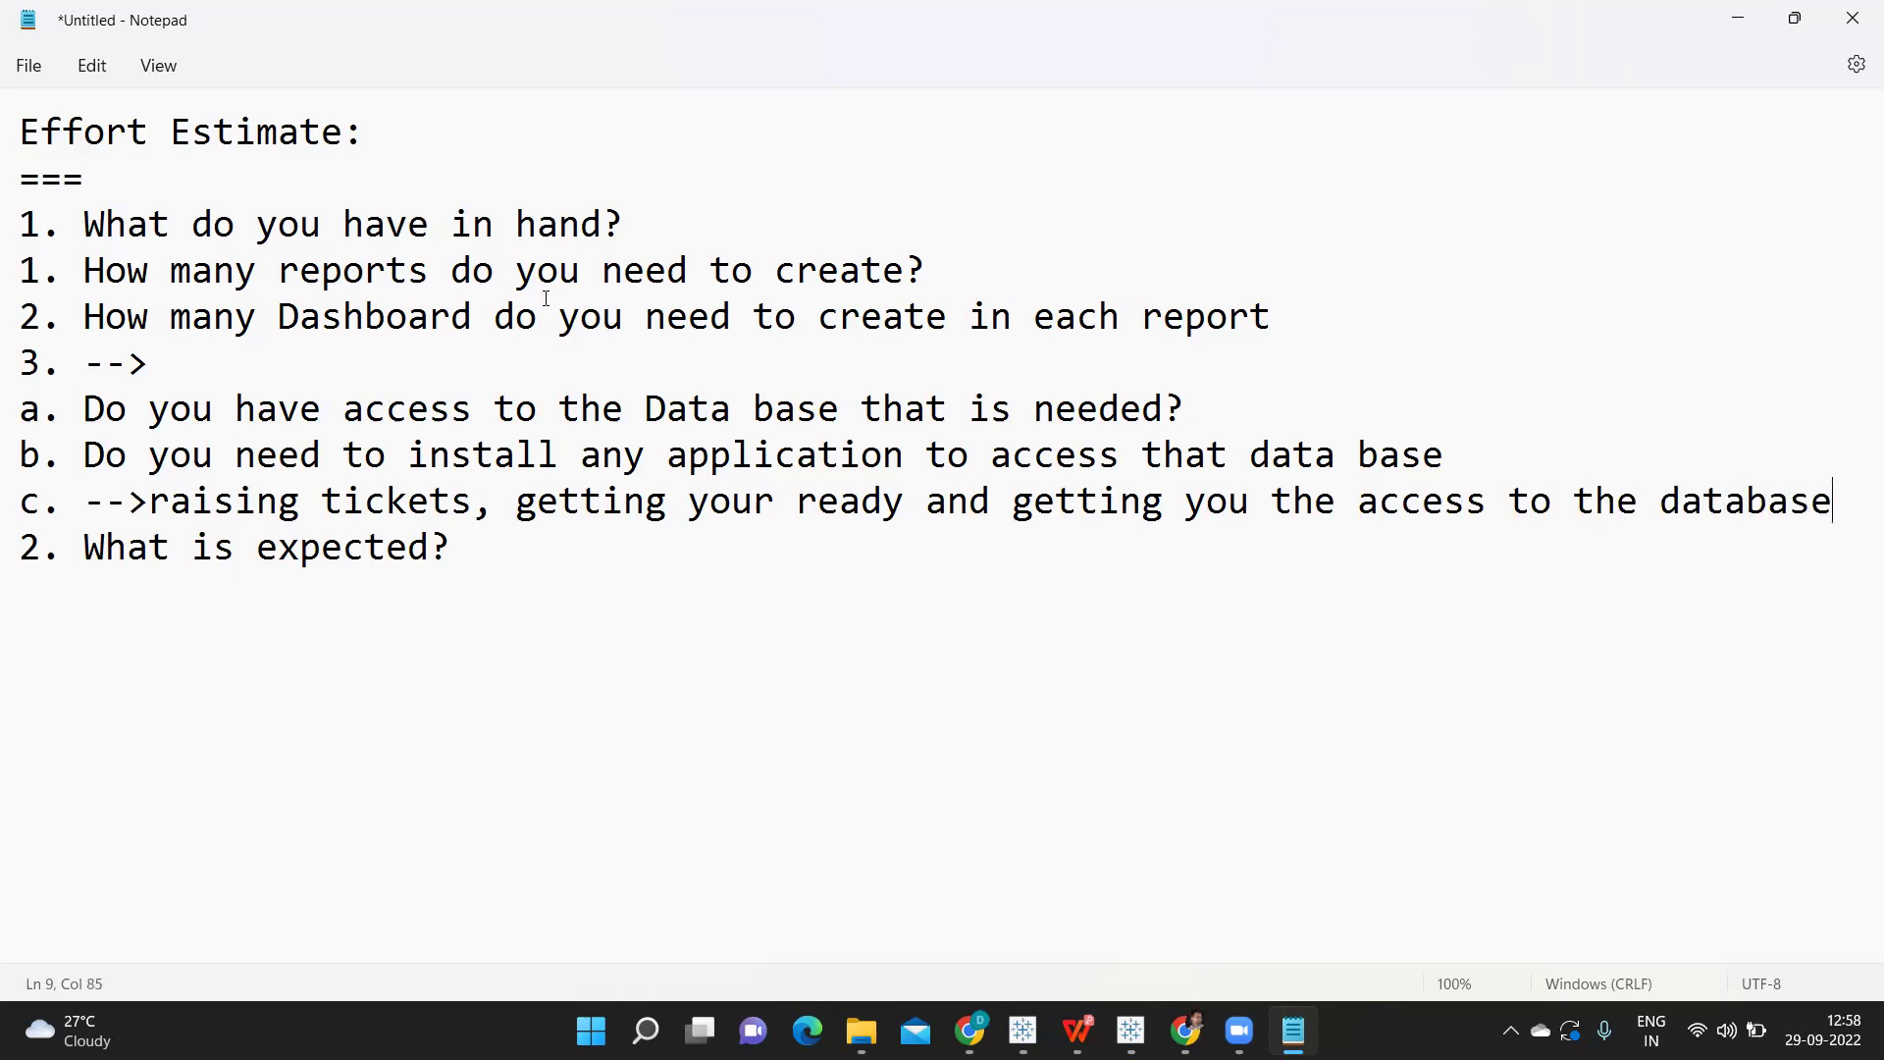
pyautogui.write('.')
pyautogui.press('Return')
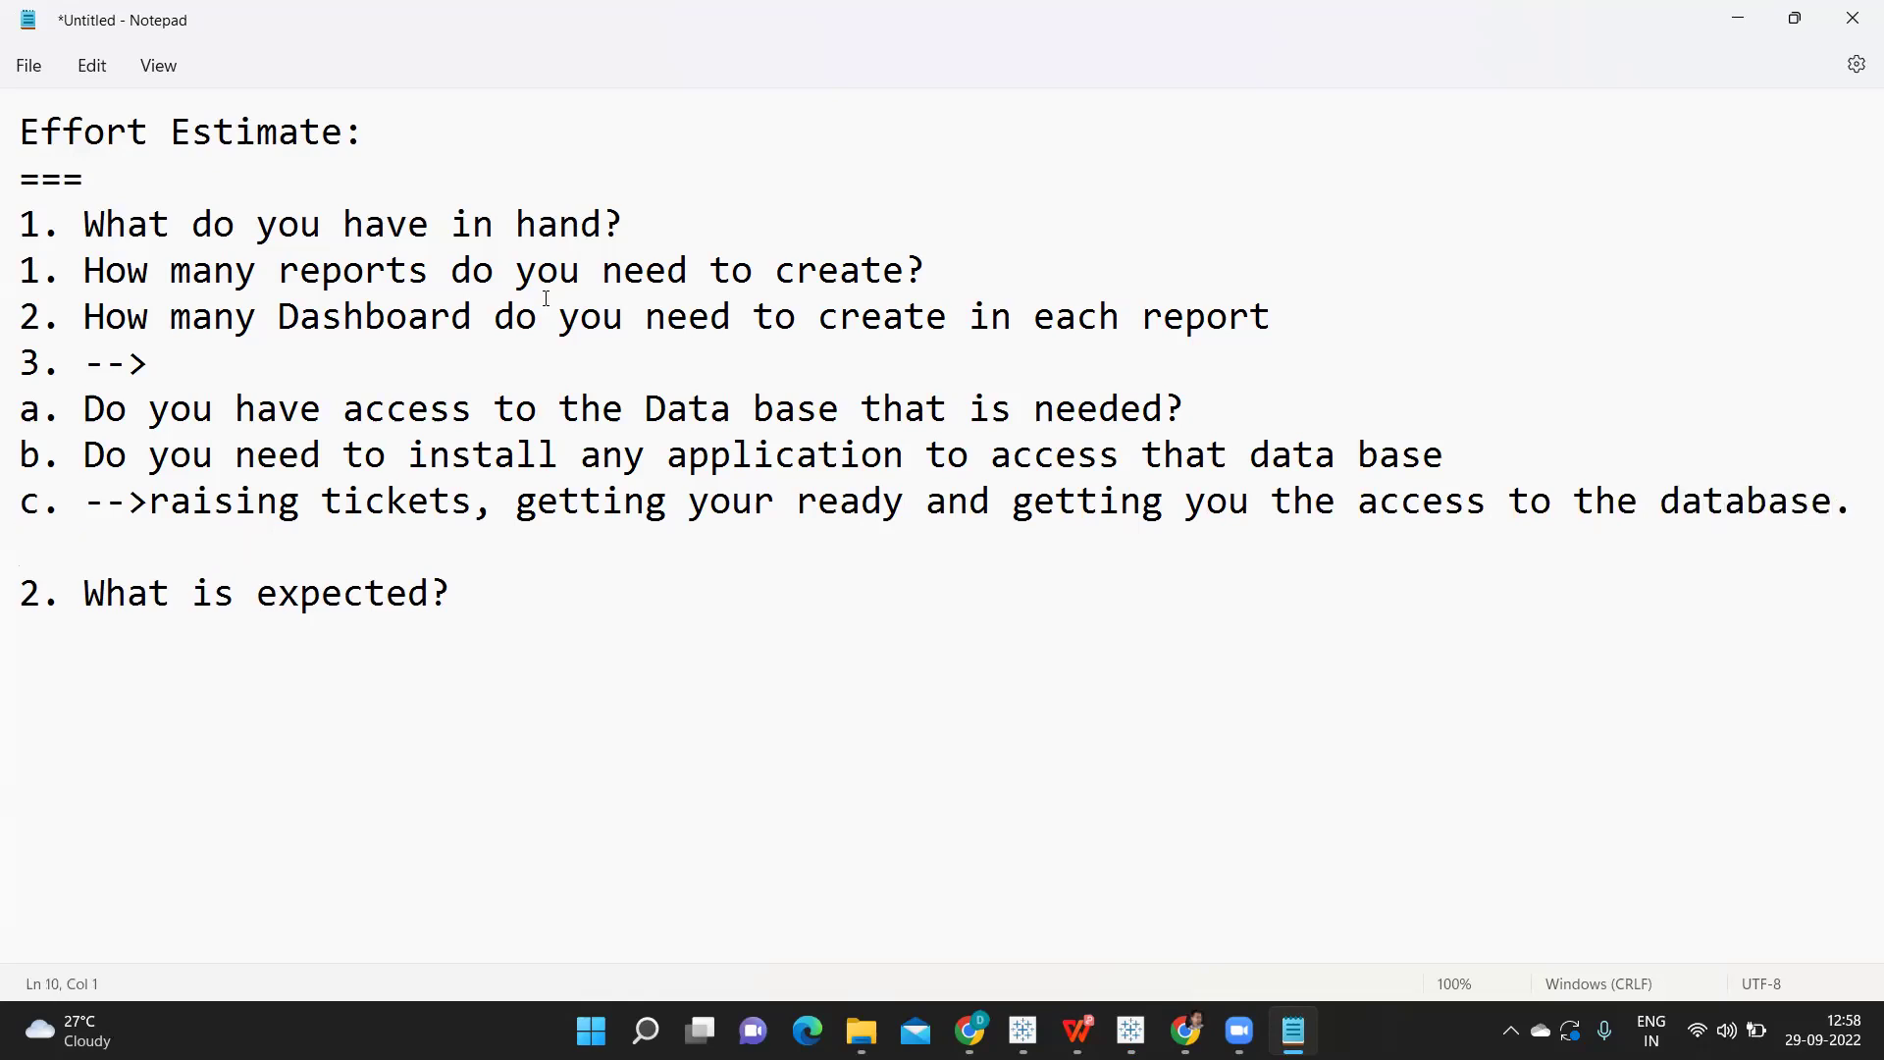
# Step: Highlight the in-hand and access question groups, and insert an extra blank line below point c
pyautogui.moveTo(19, 410); pyautogui.dragTo(118, 499)
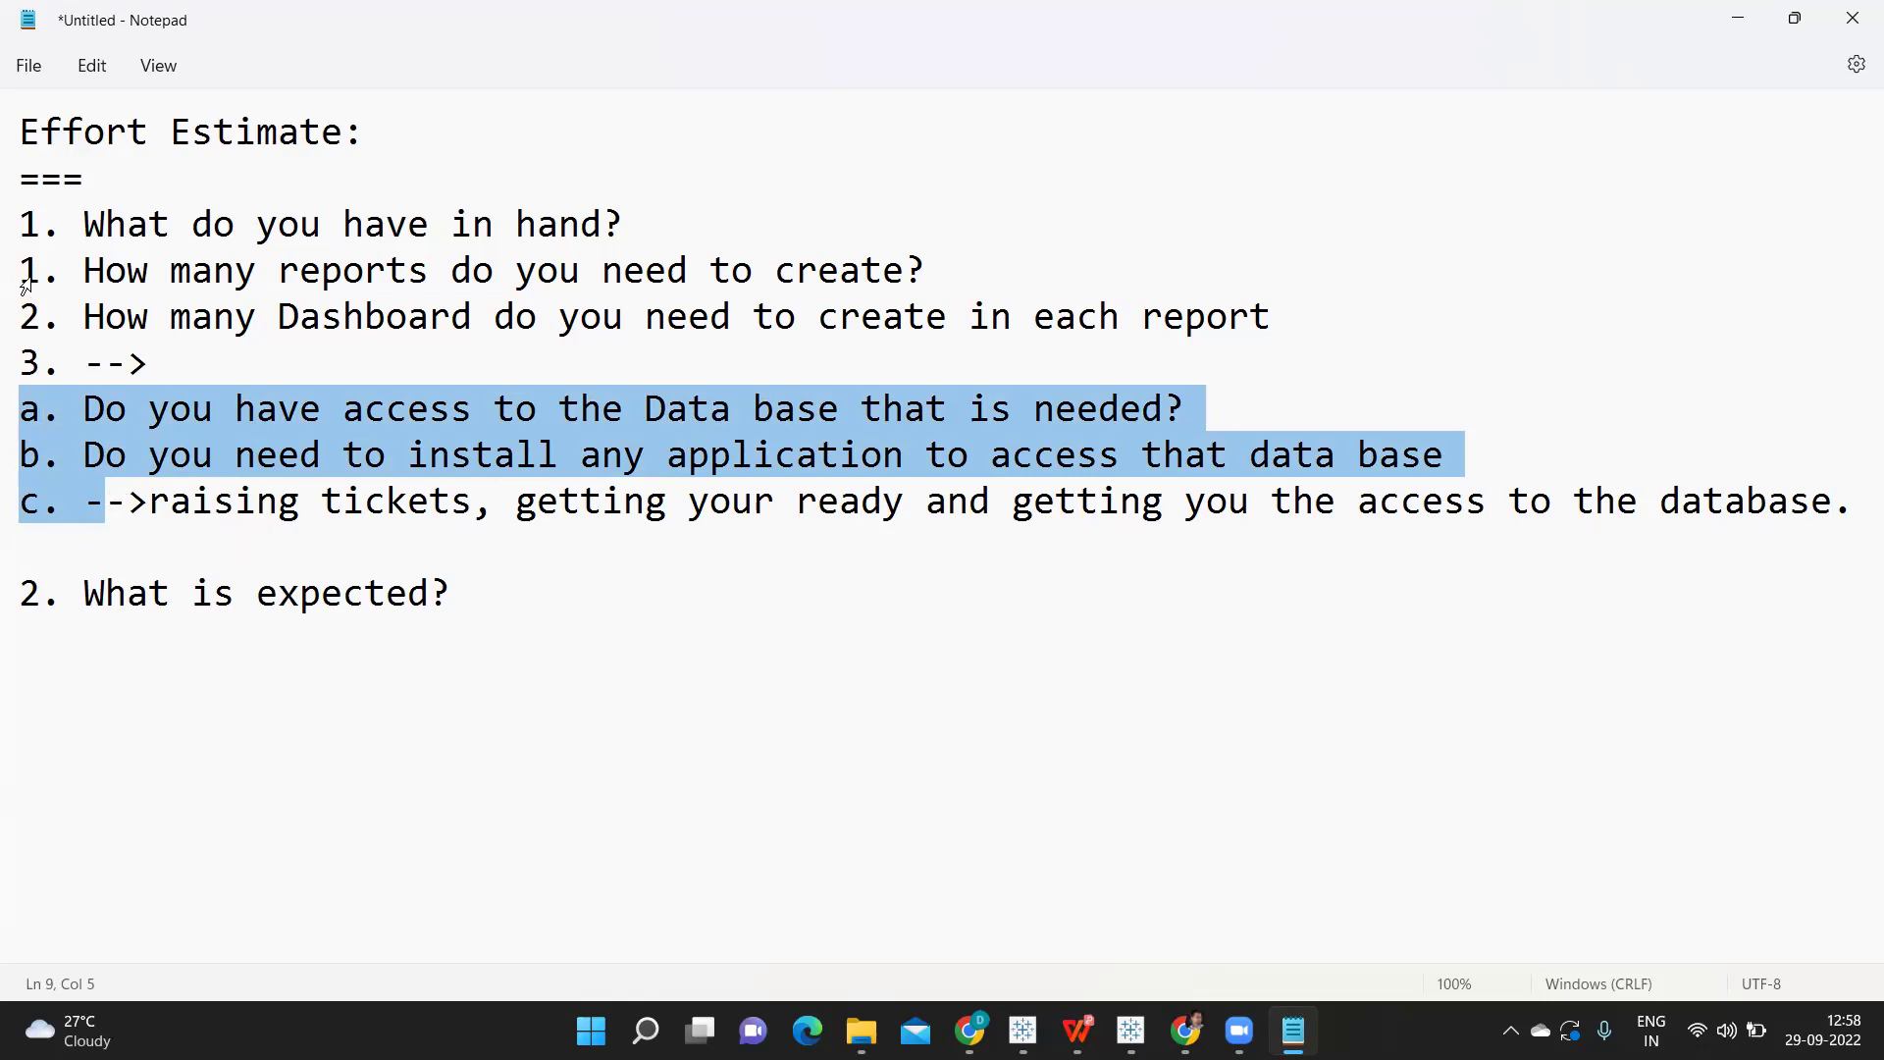
pyautogui.moveTo(24, 220); pyautogui.dragTo(224, 346)
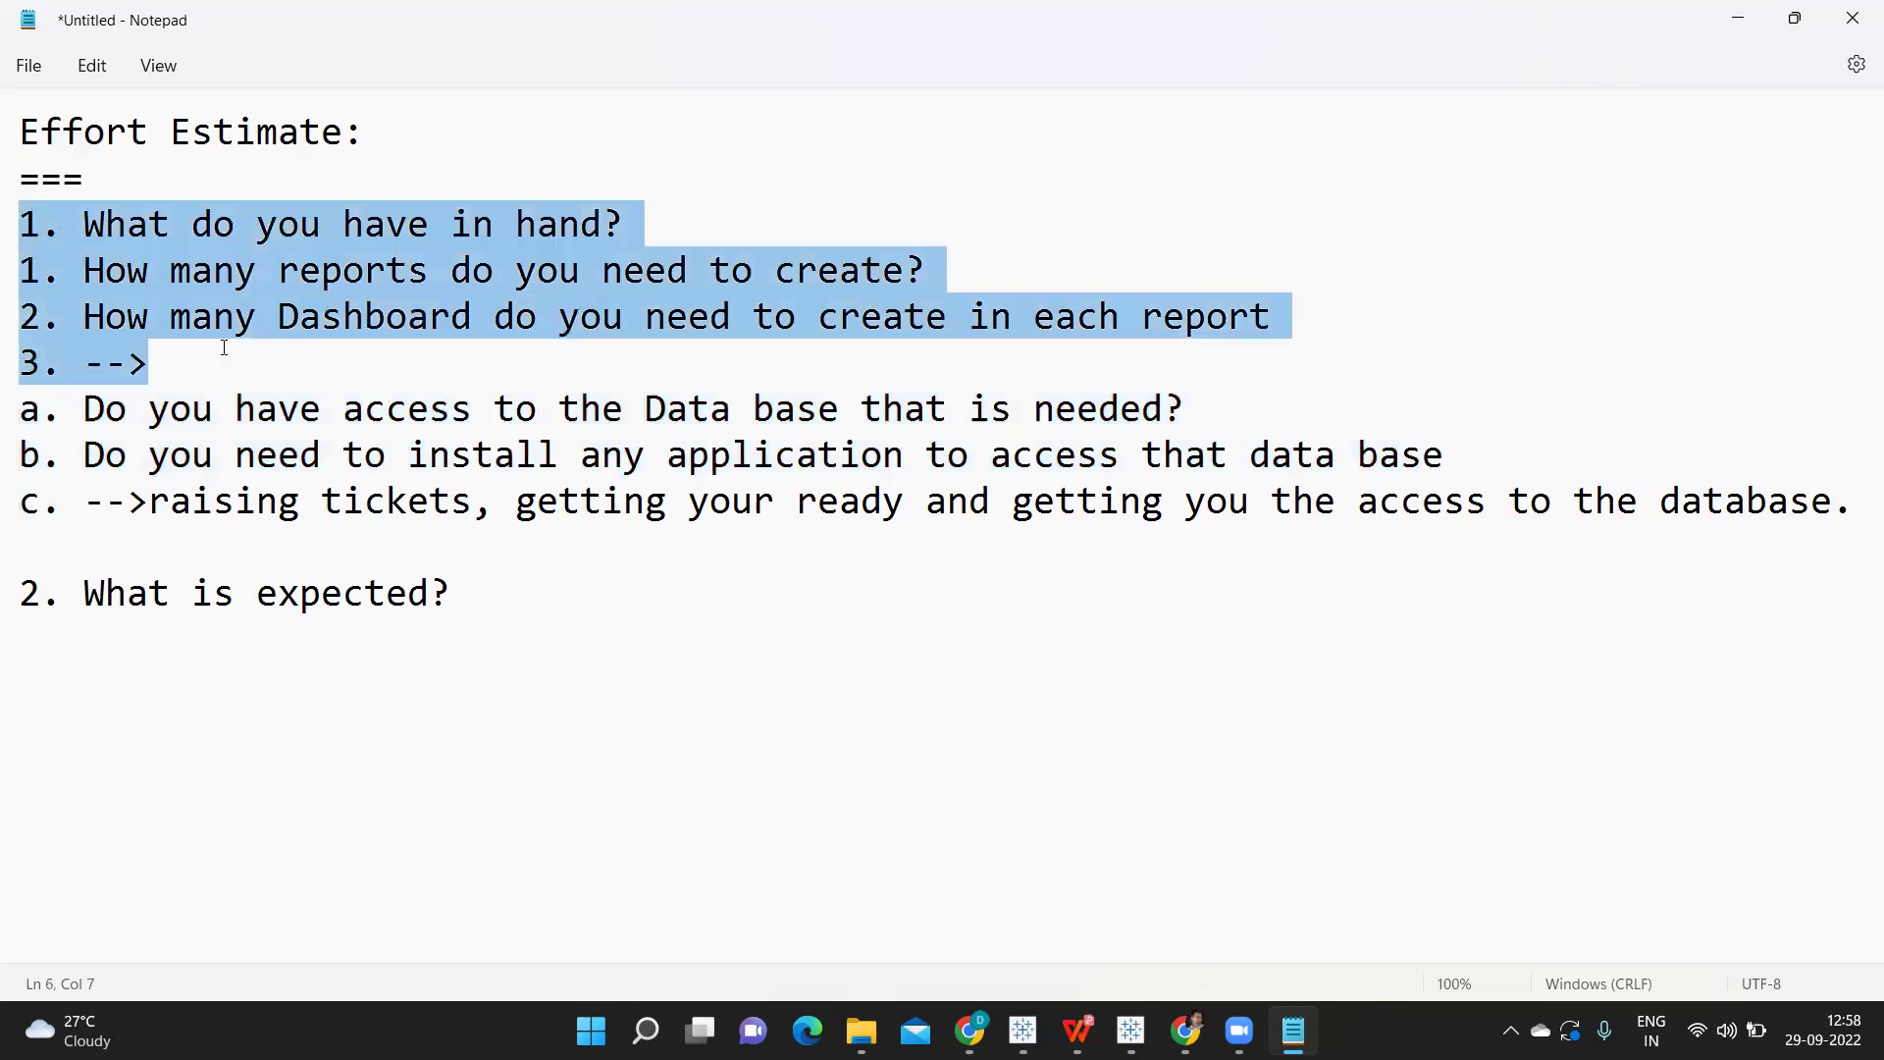
pyautogui.click(225, 322)
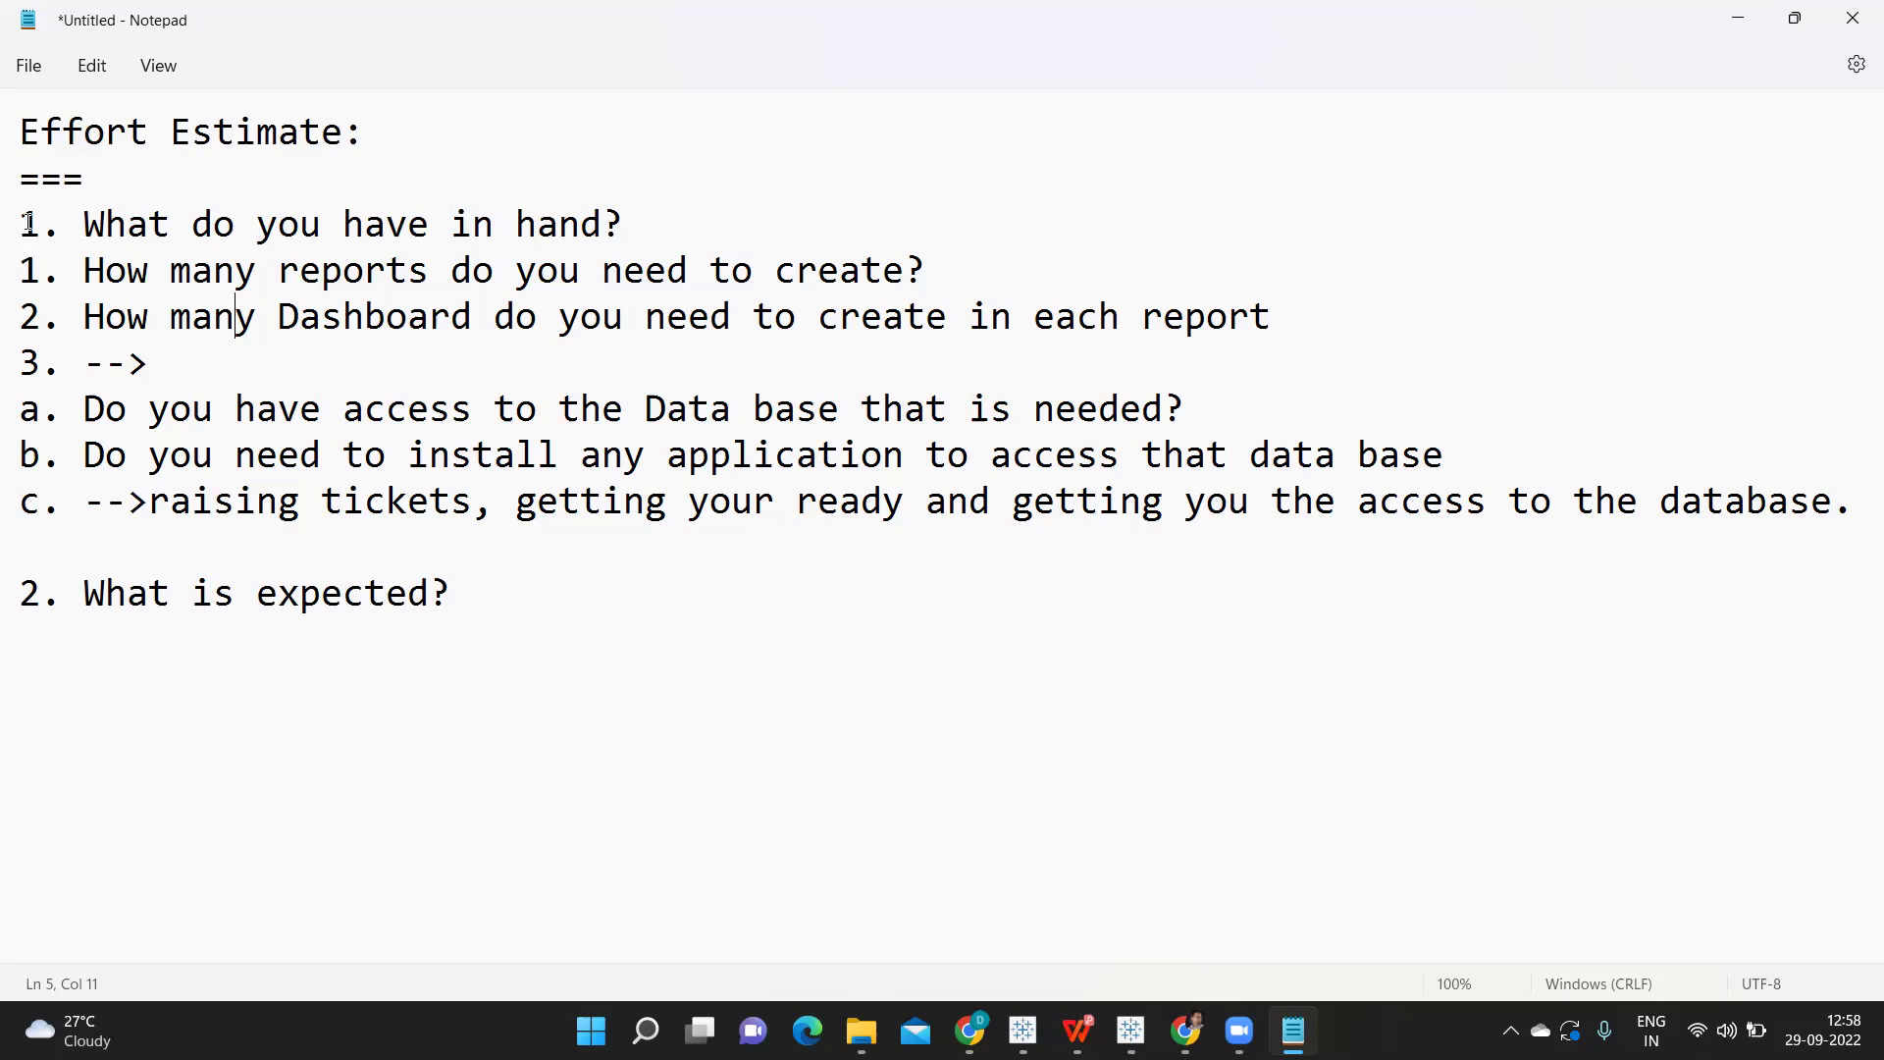
pyautogui.moveTo(20, 224); pyautogui.dragTo(252, 353)
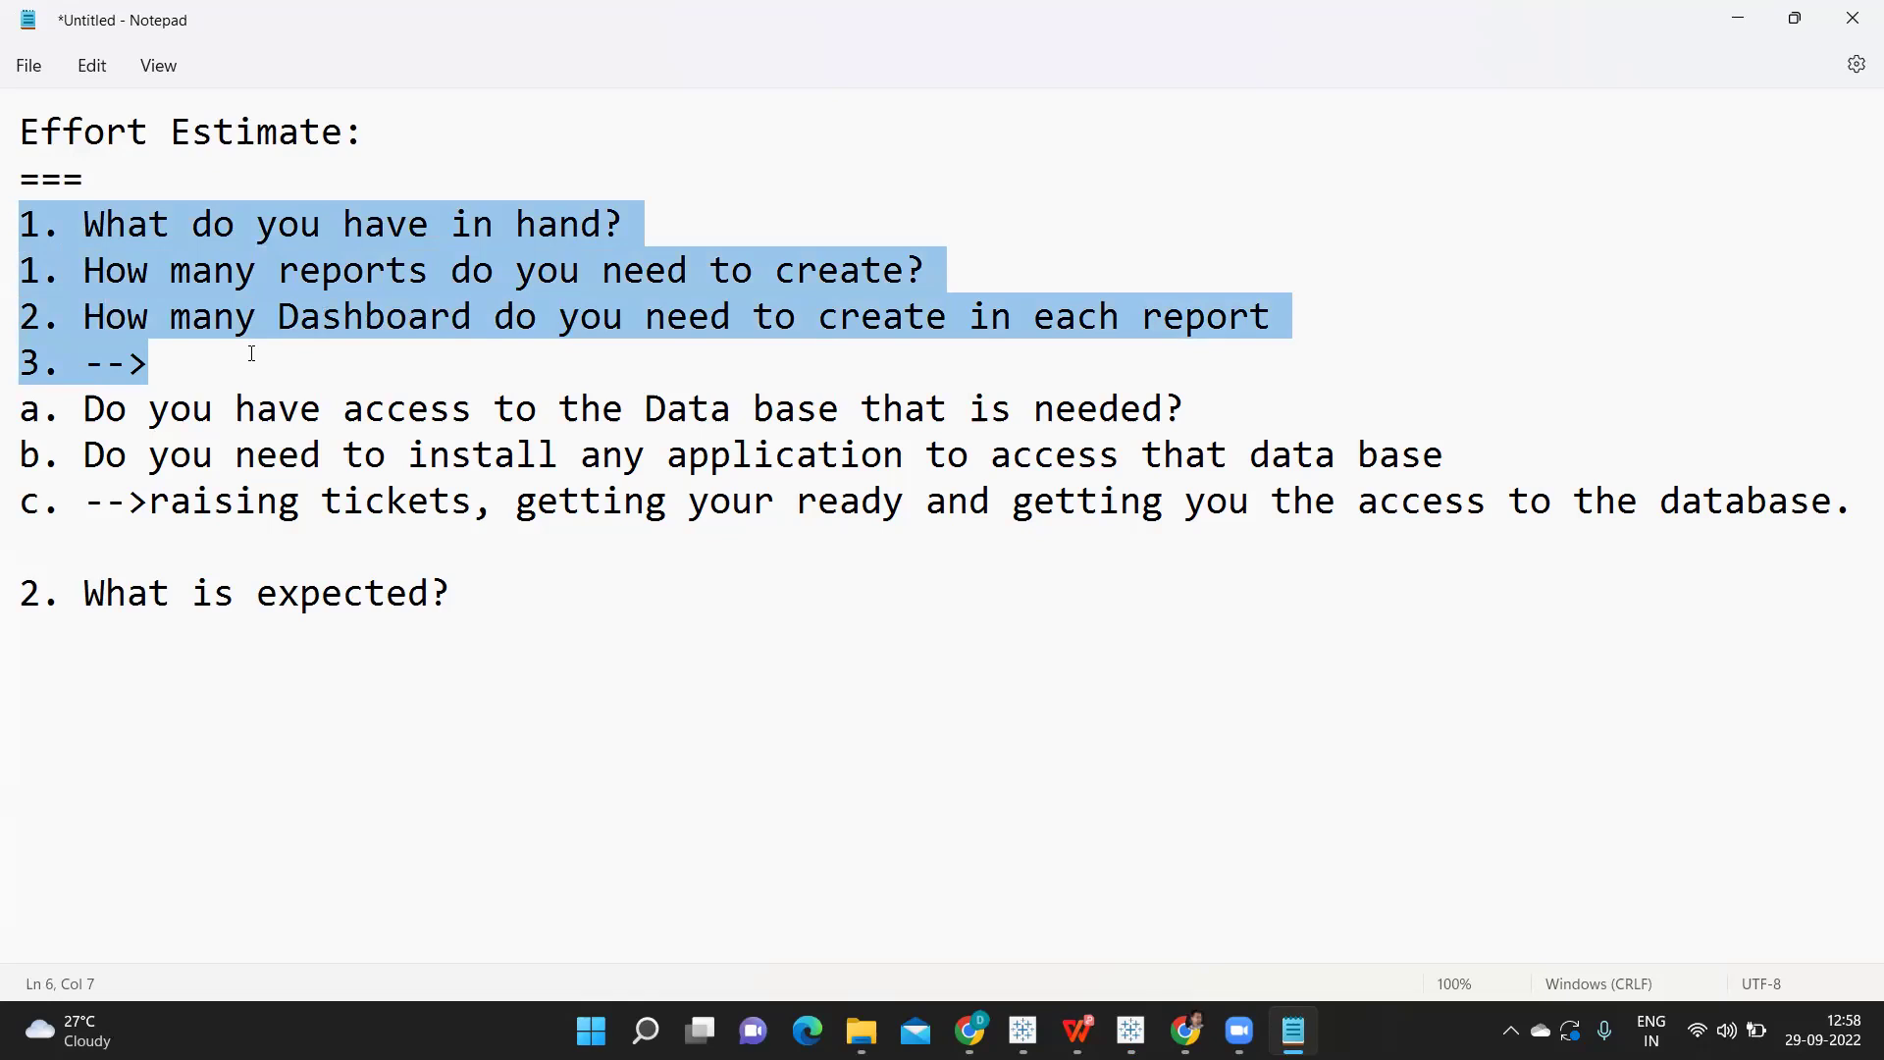
pyautogui.moveTo(19, 408); pyautogui.dragTo(151, 512)
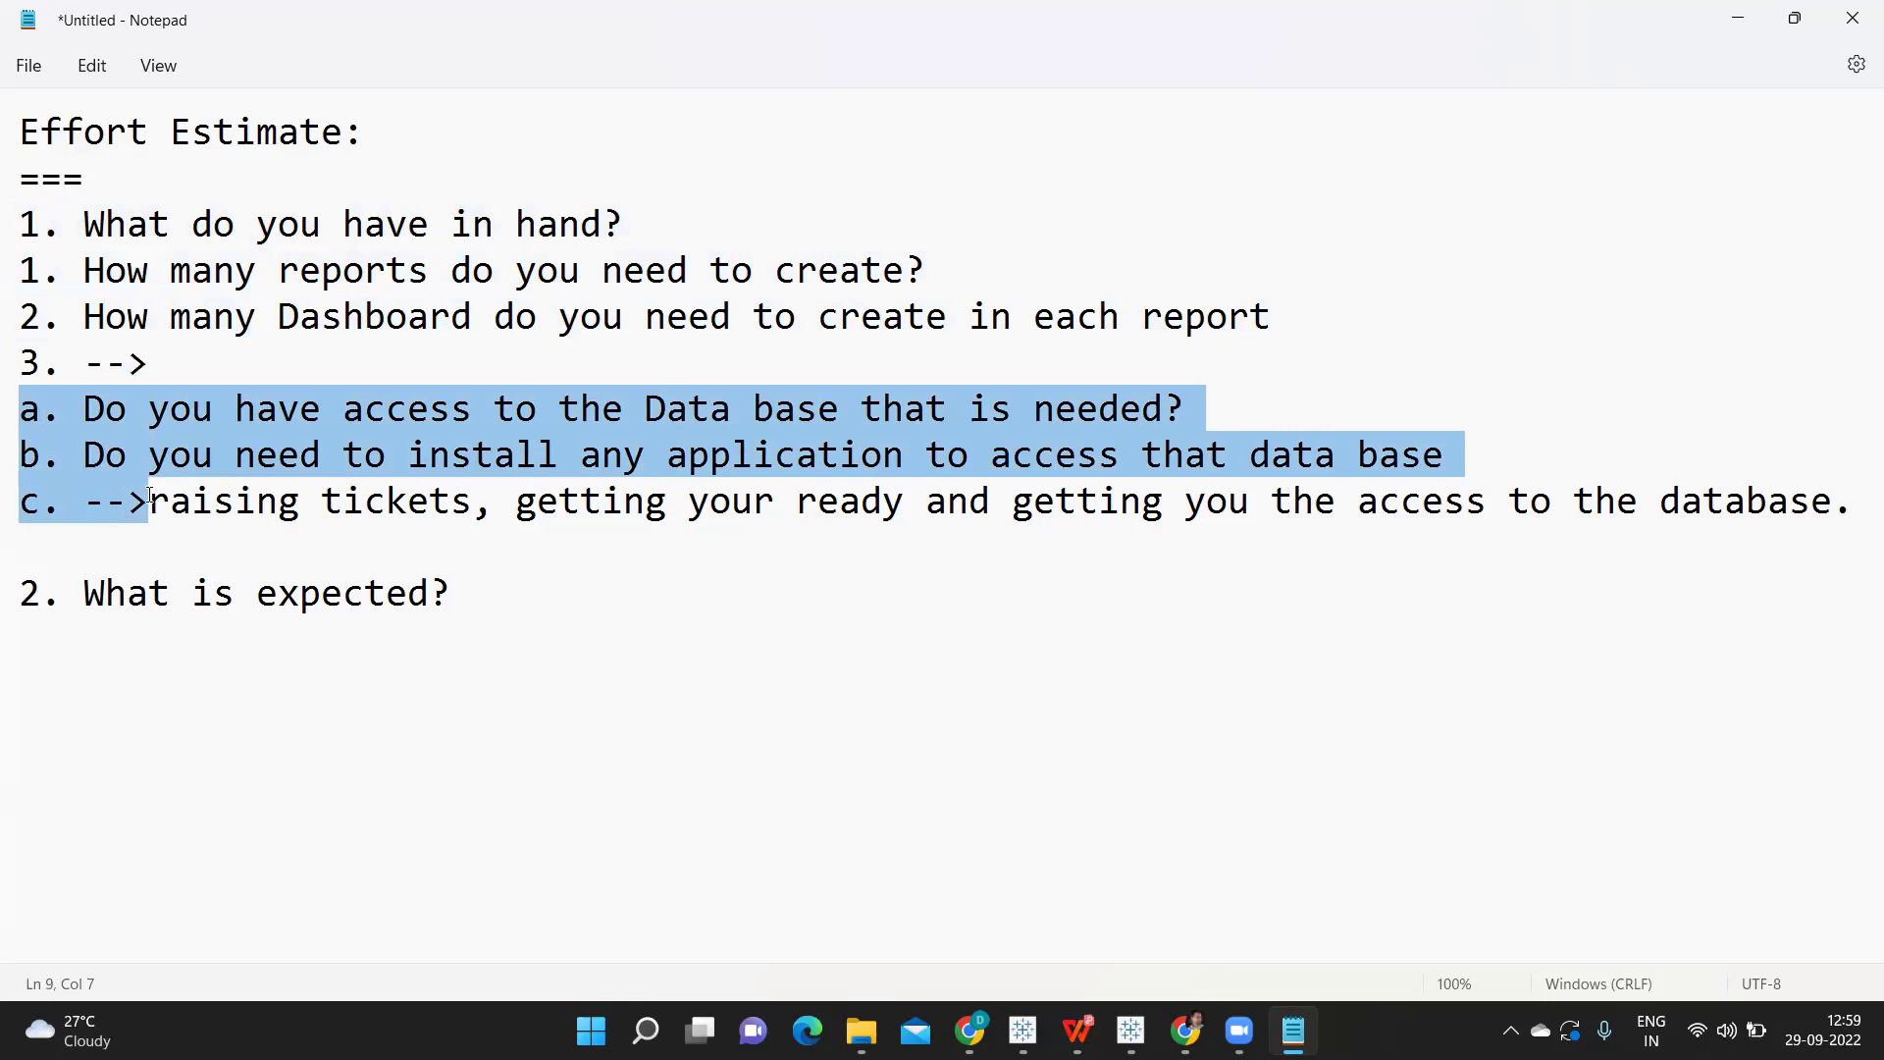
pyautogui.click(153, 507)
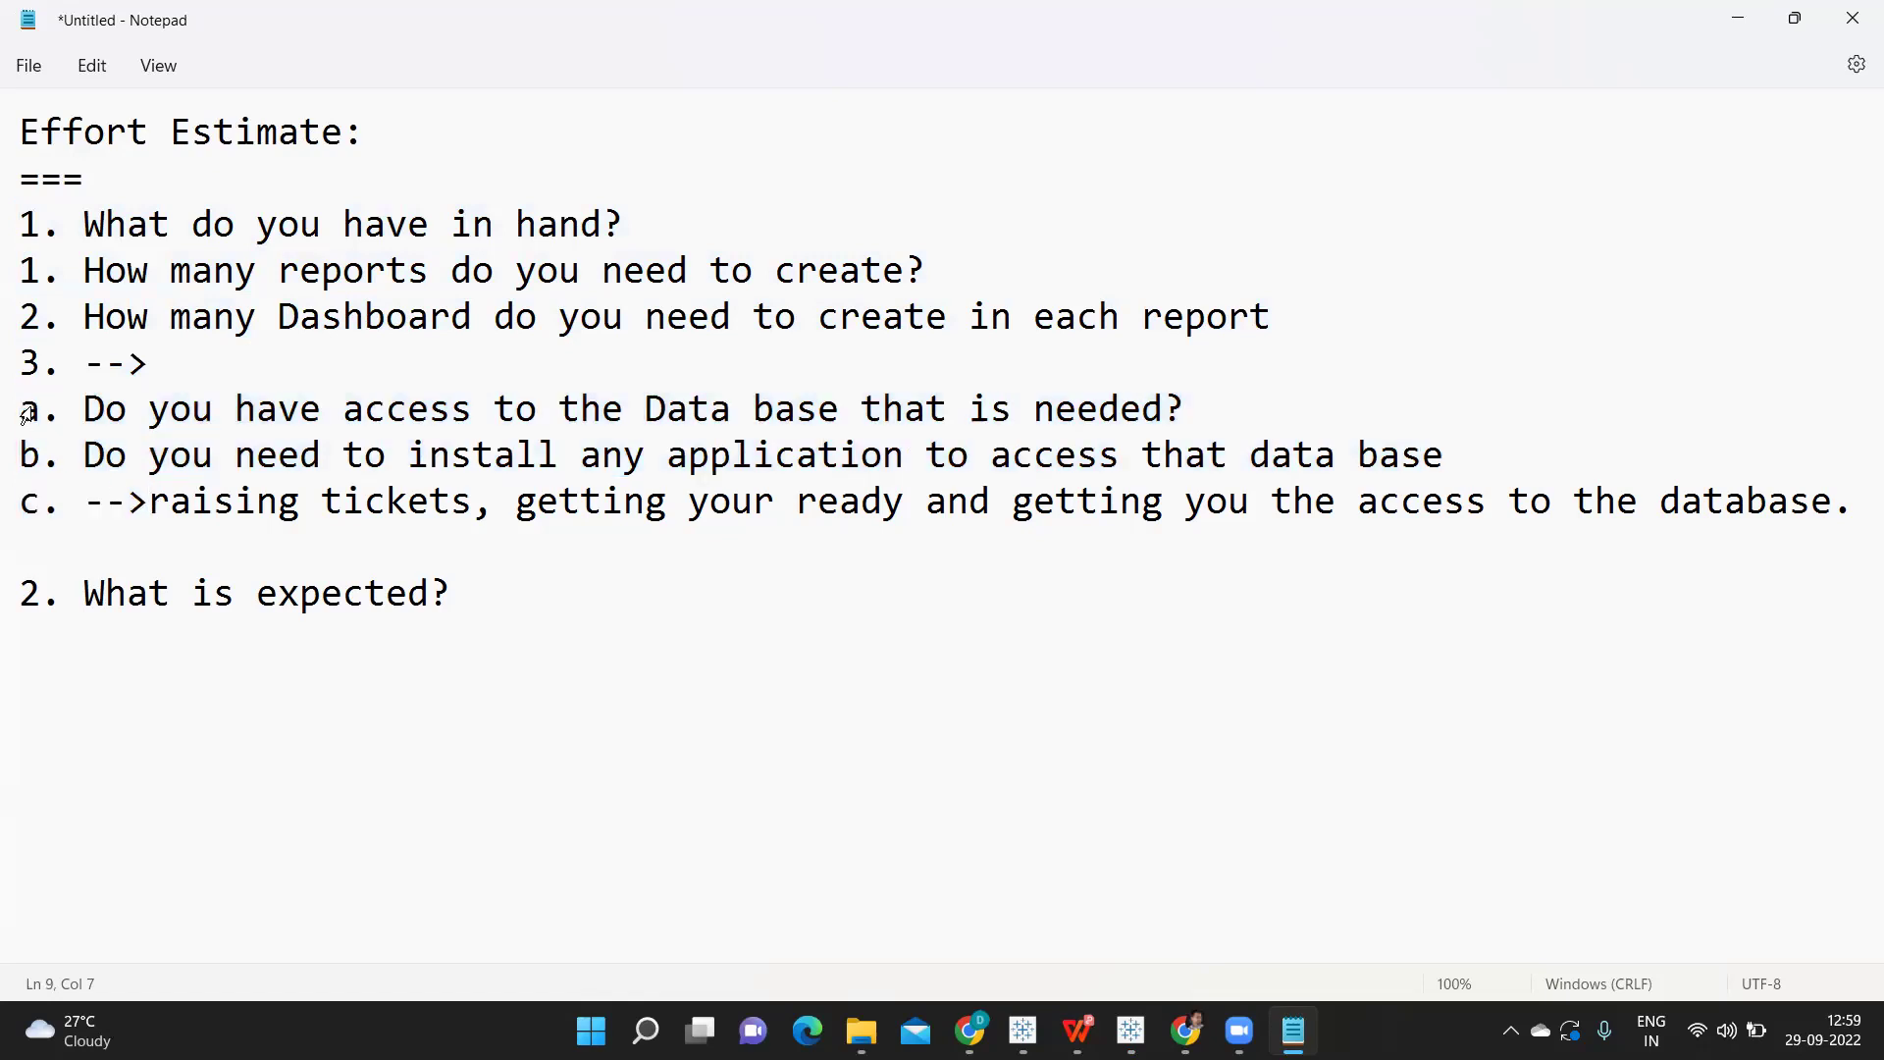
pyautogui.moveTo(25, 414); pyautogui.dragTo(133, 509)
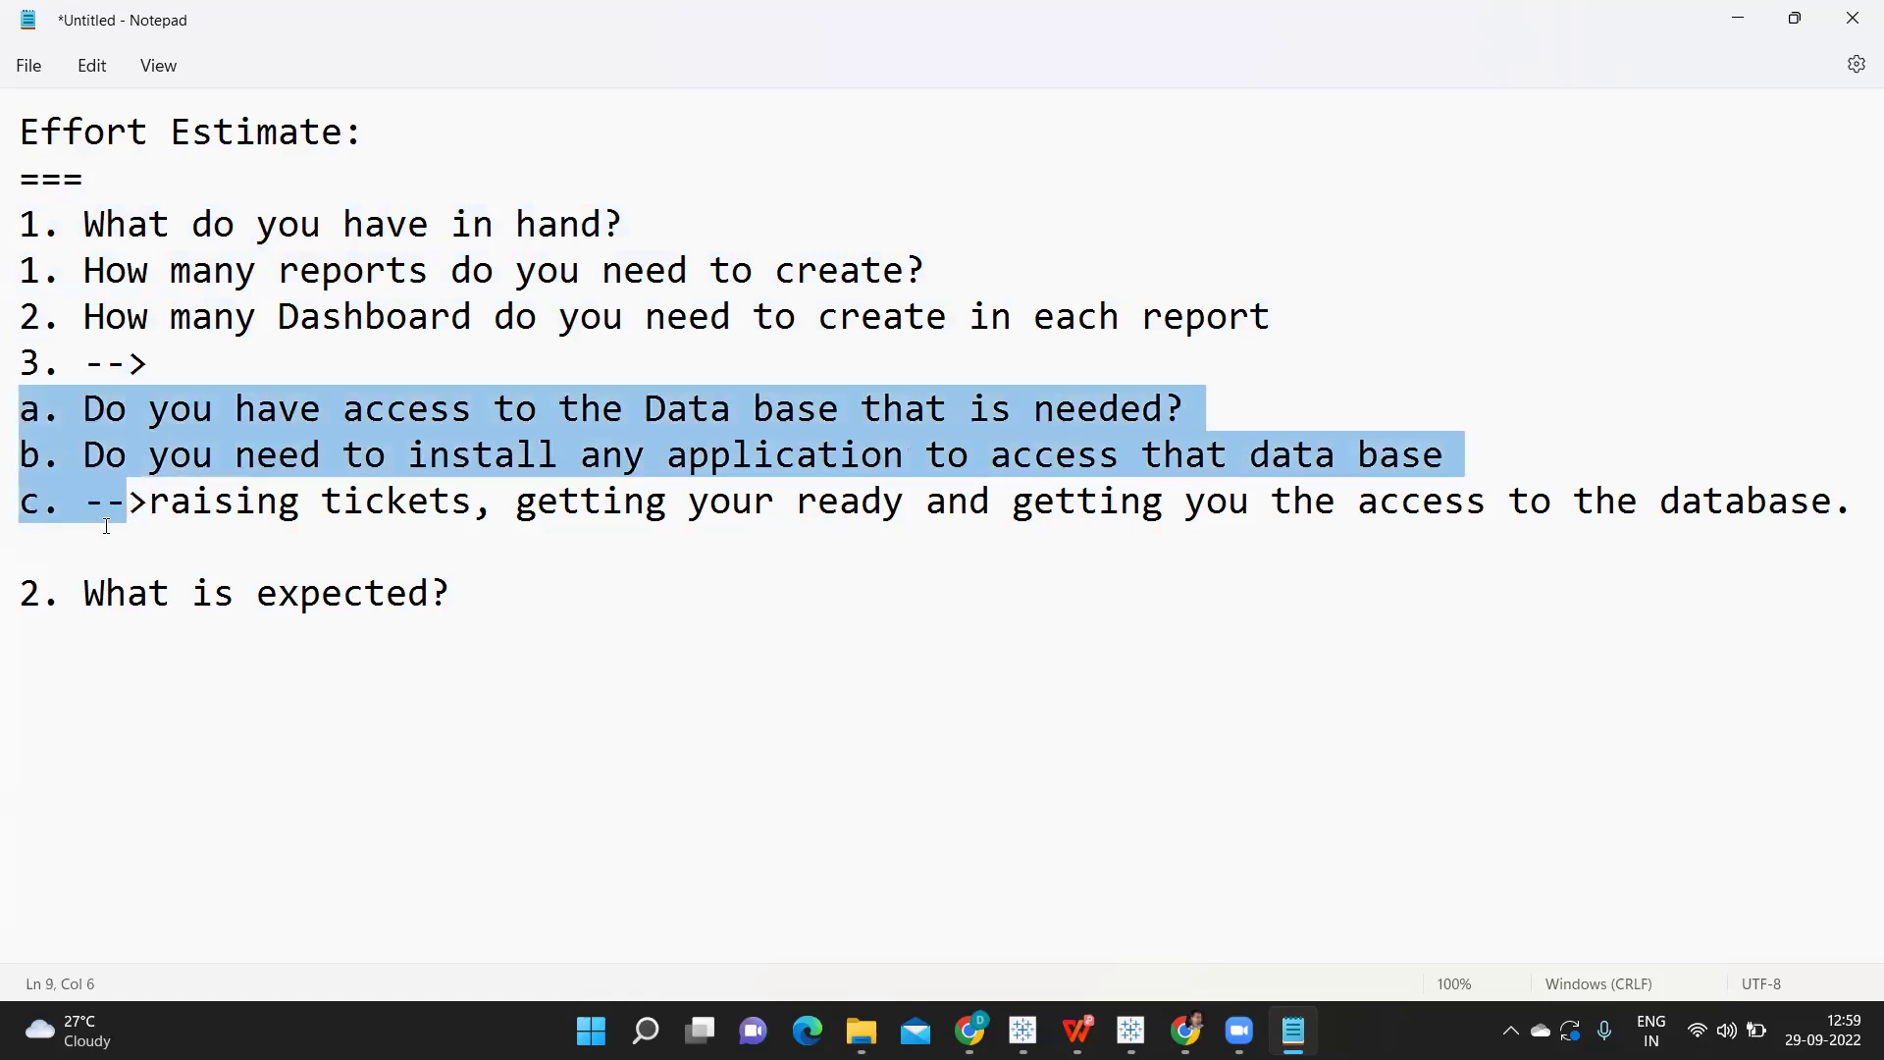
pyautogui.click(108, 535)
pyautogui.press('Return')
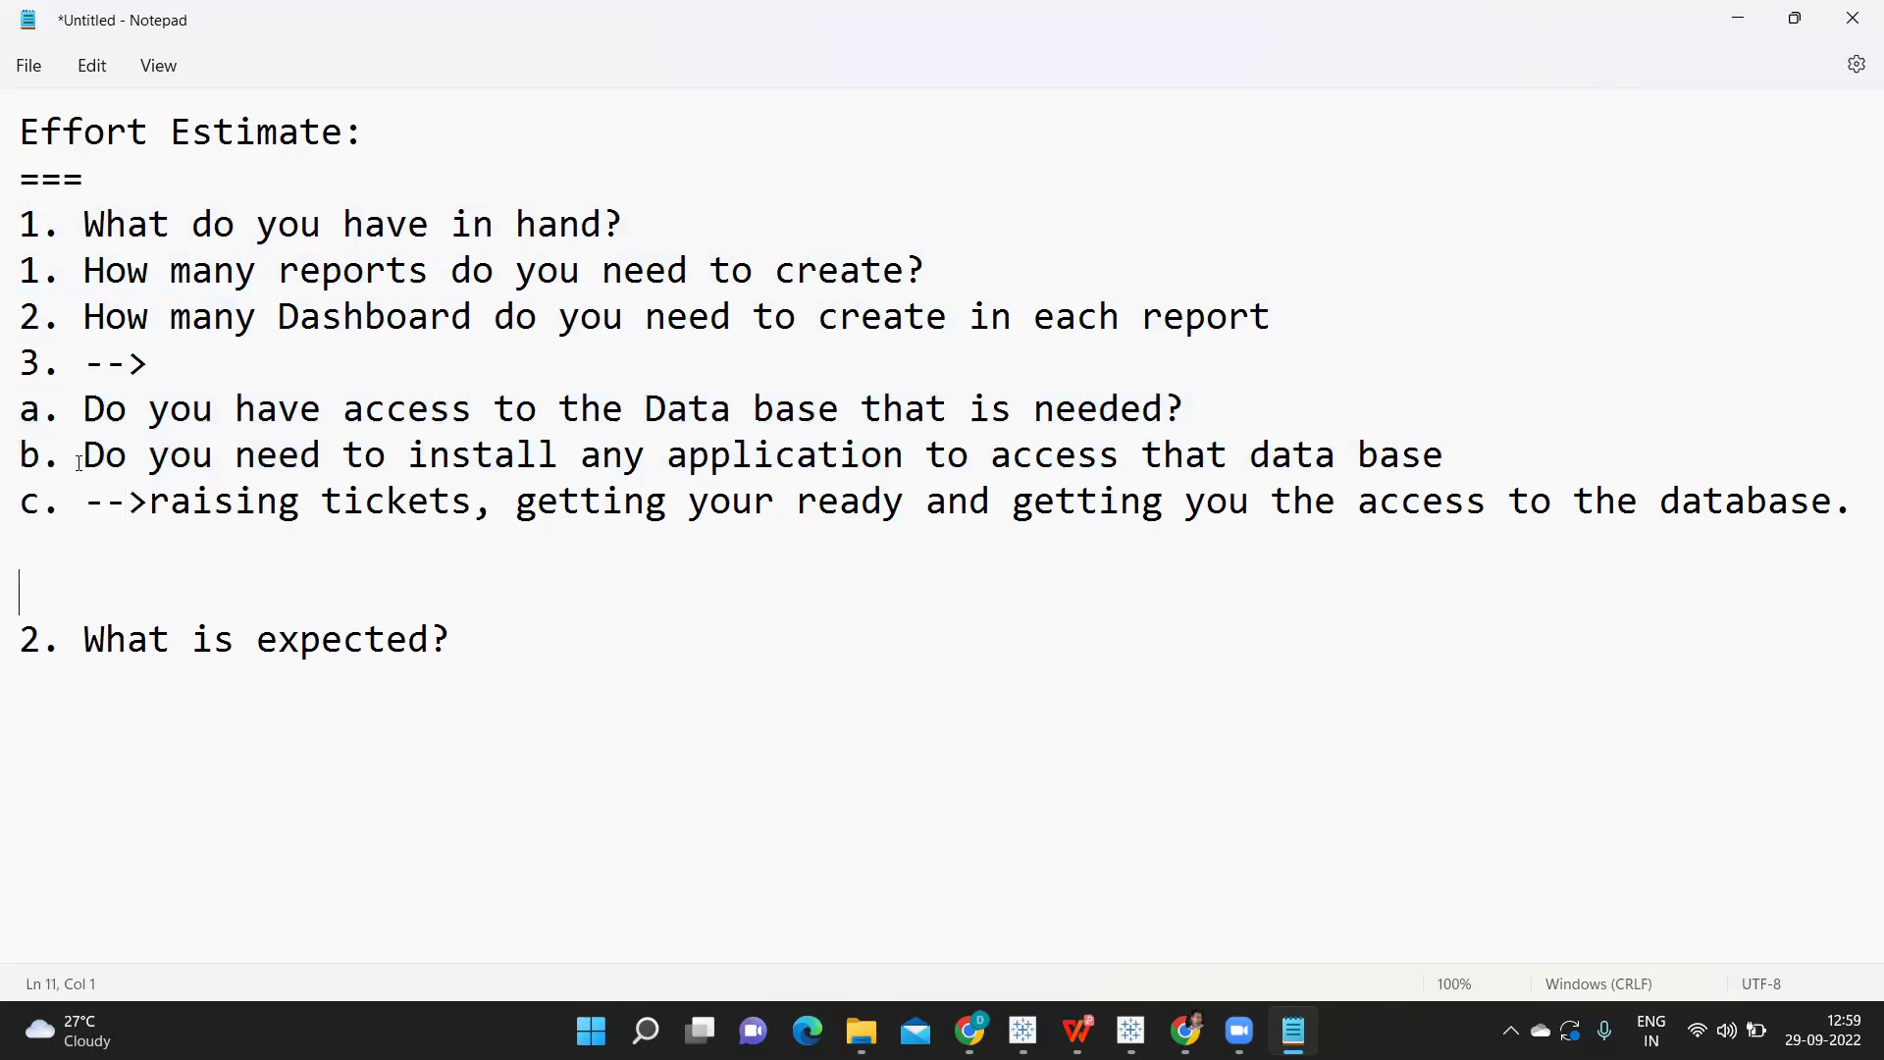
pyautogui.moveTo(25, 267); pyautogui.dragTo(363, 314)
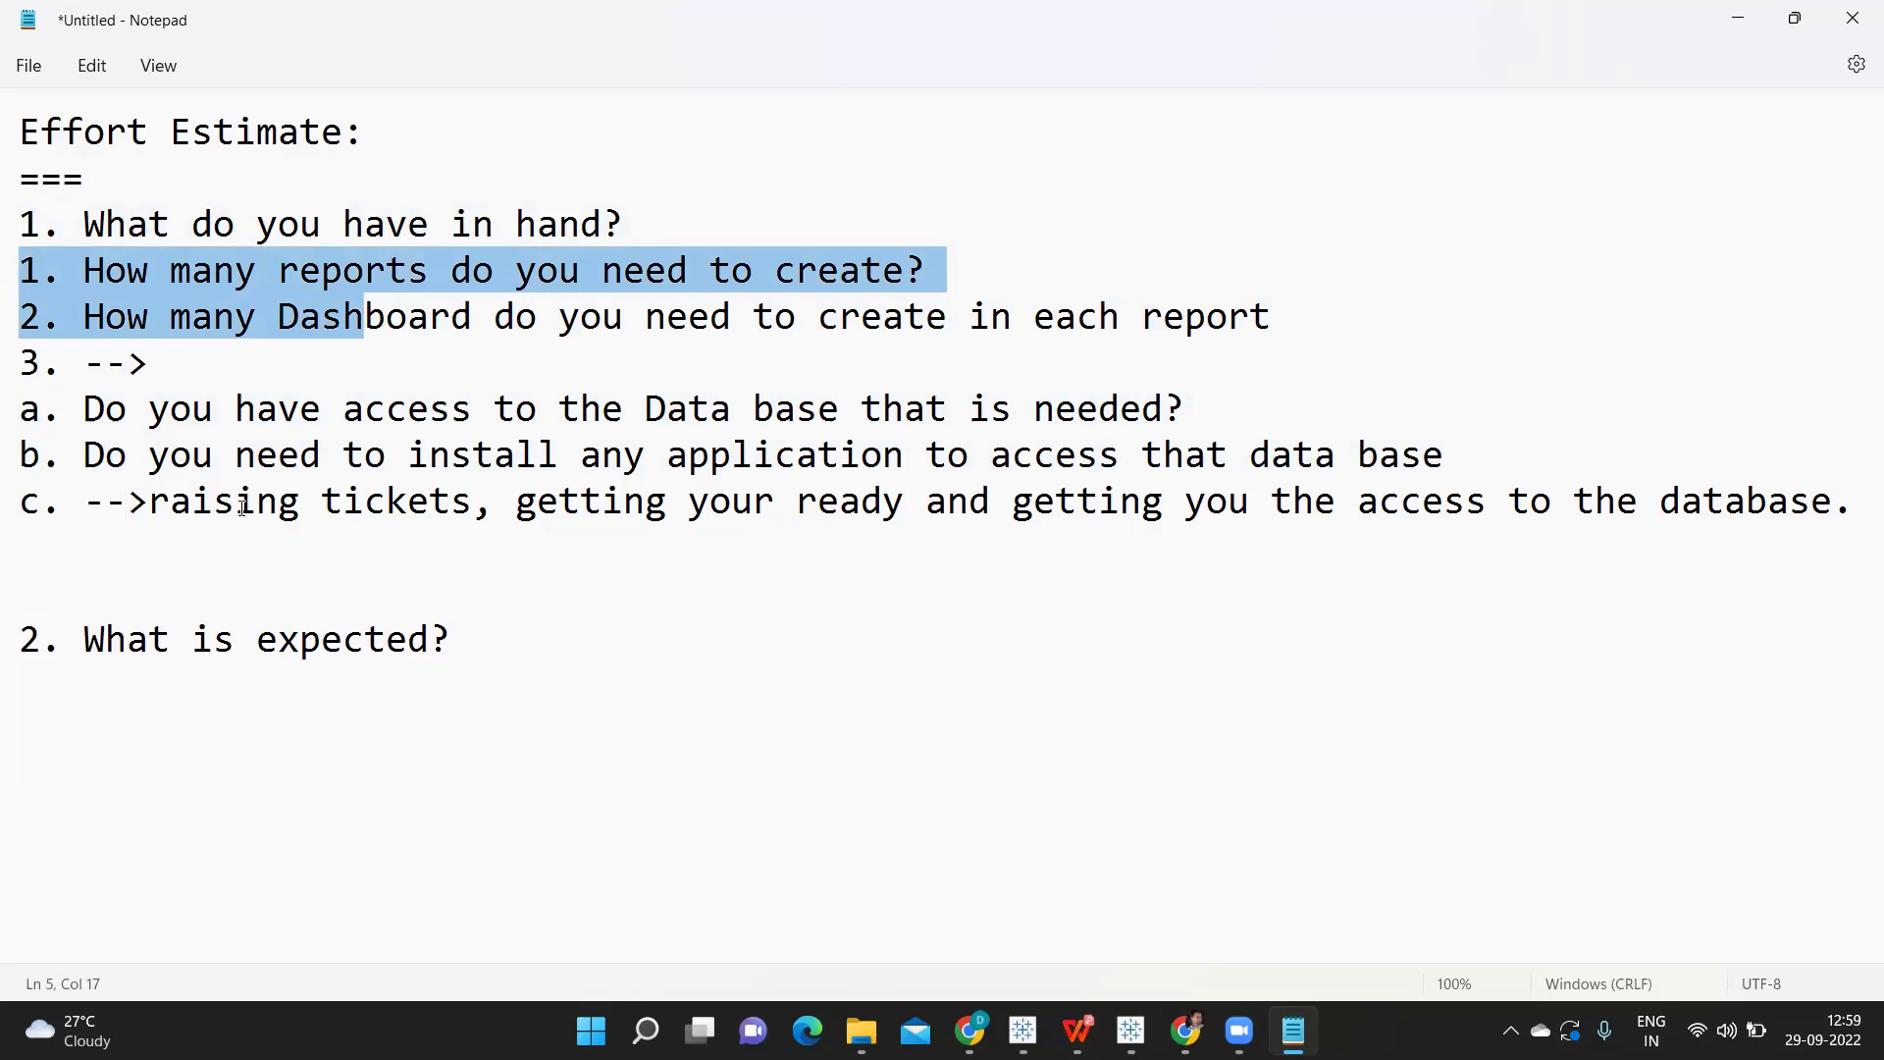
# Step: Add the item '1. What is the complexity involved.' on the blank line
pyautogui.click(147, 567)
pyautogui.write('1')
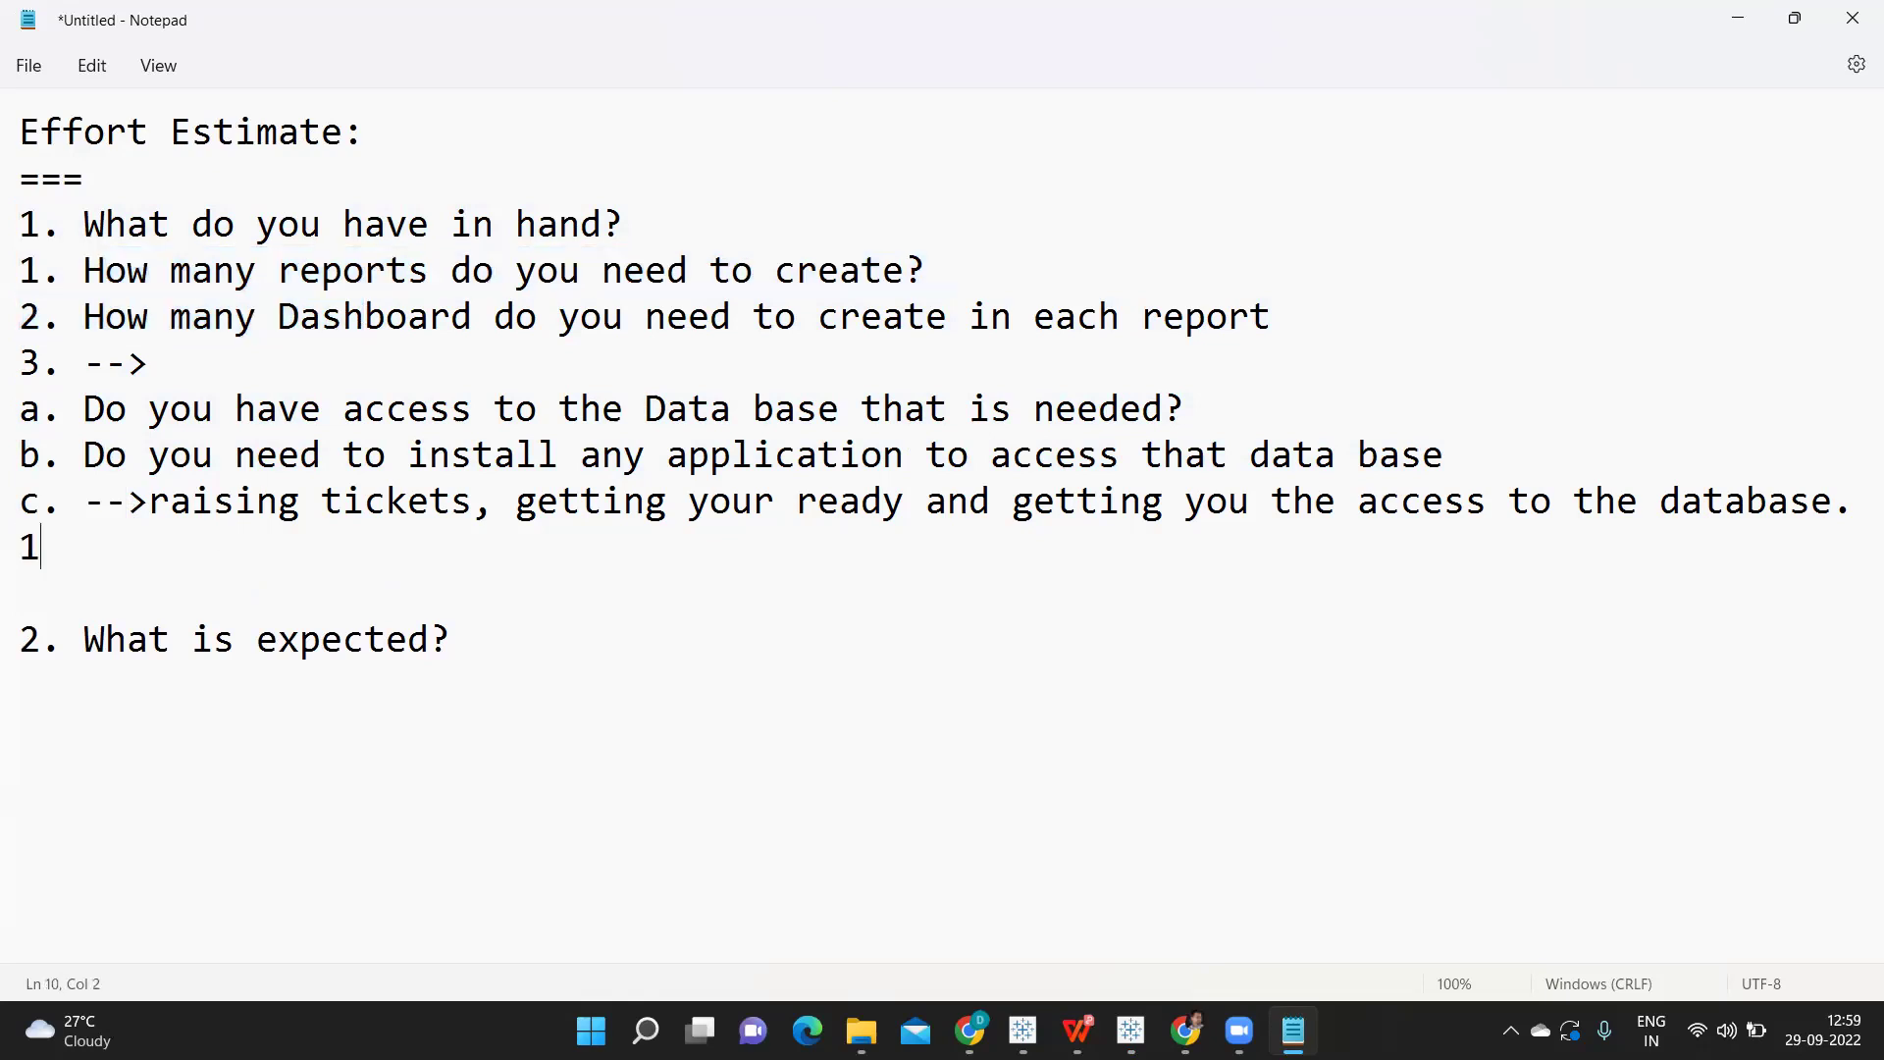
pyautogui.press('BackSpace')
pyautogui.write('. What is the cpm')
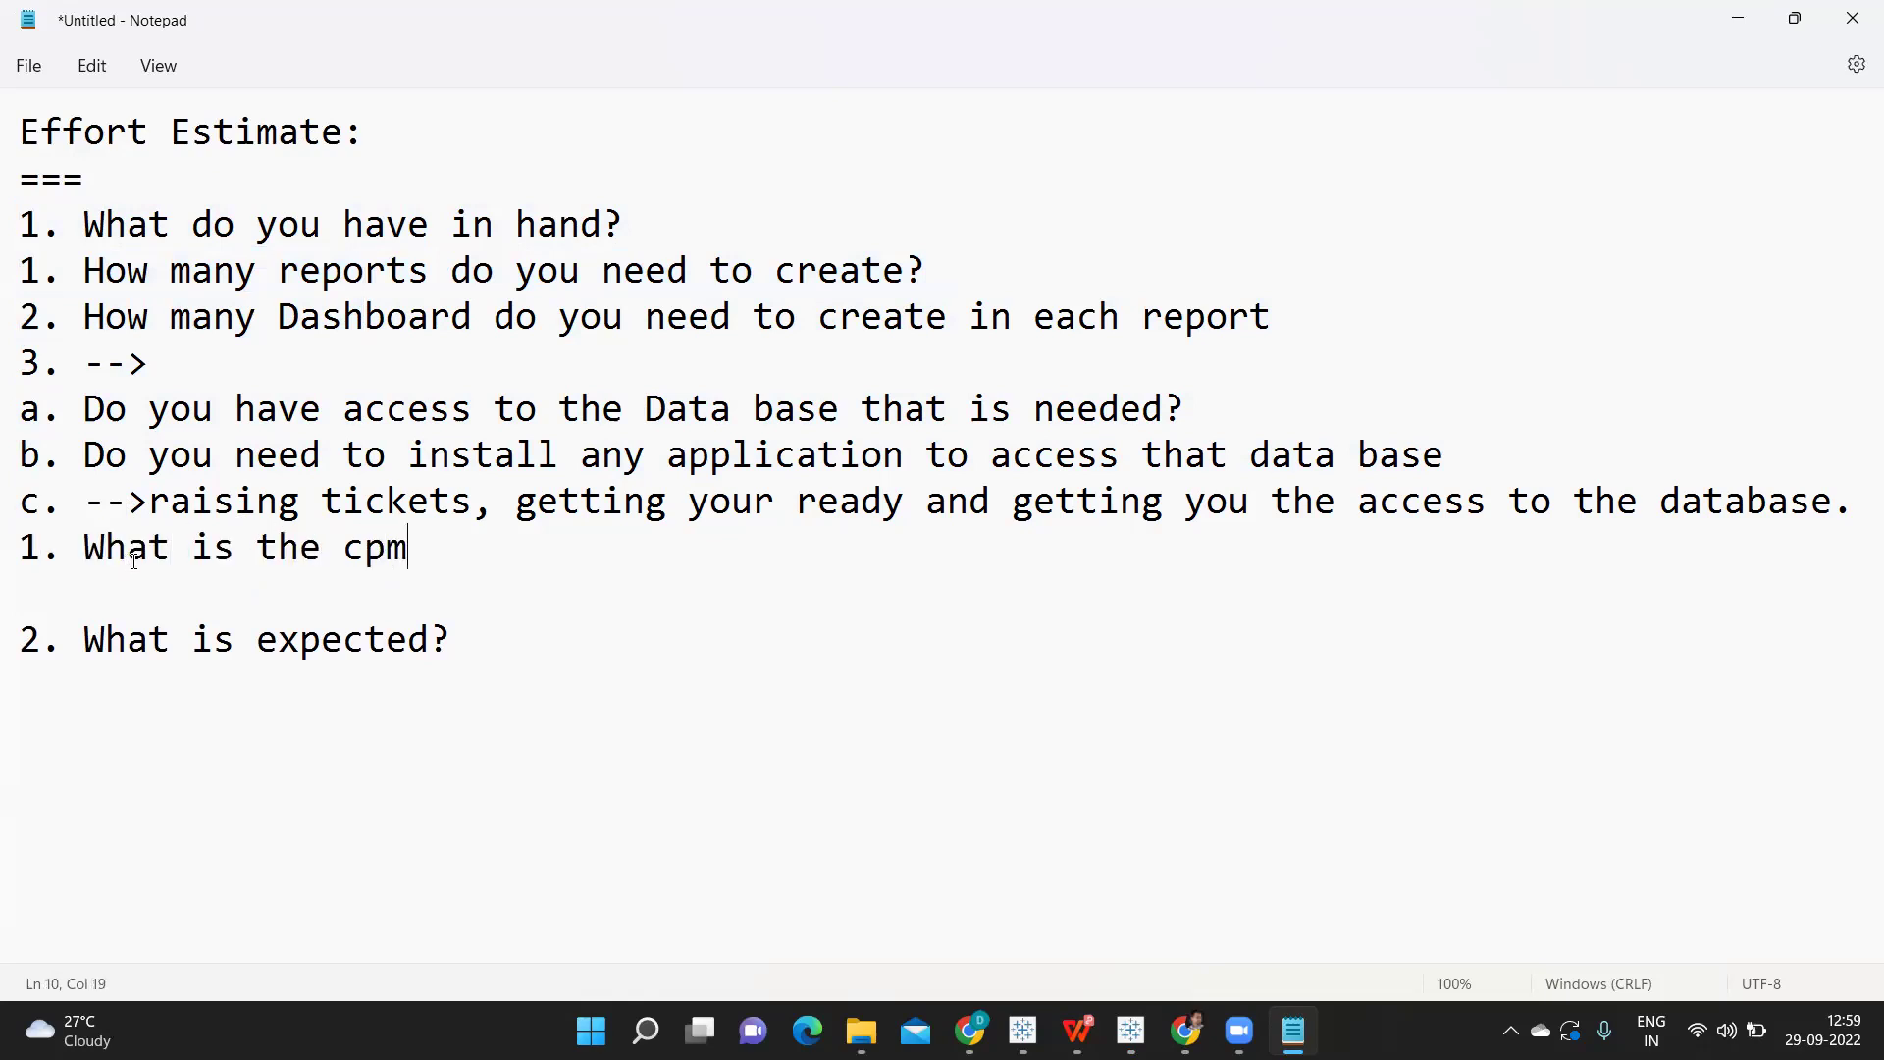
pyautogui.press('BackSpace')
pyautogui.press('BackSpace')
pyautogui.write('omplexity ')
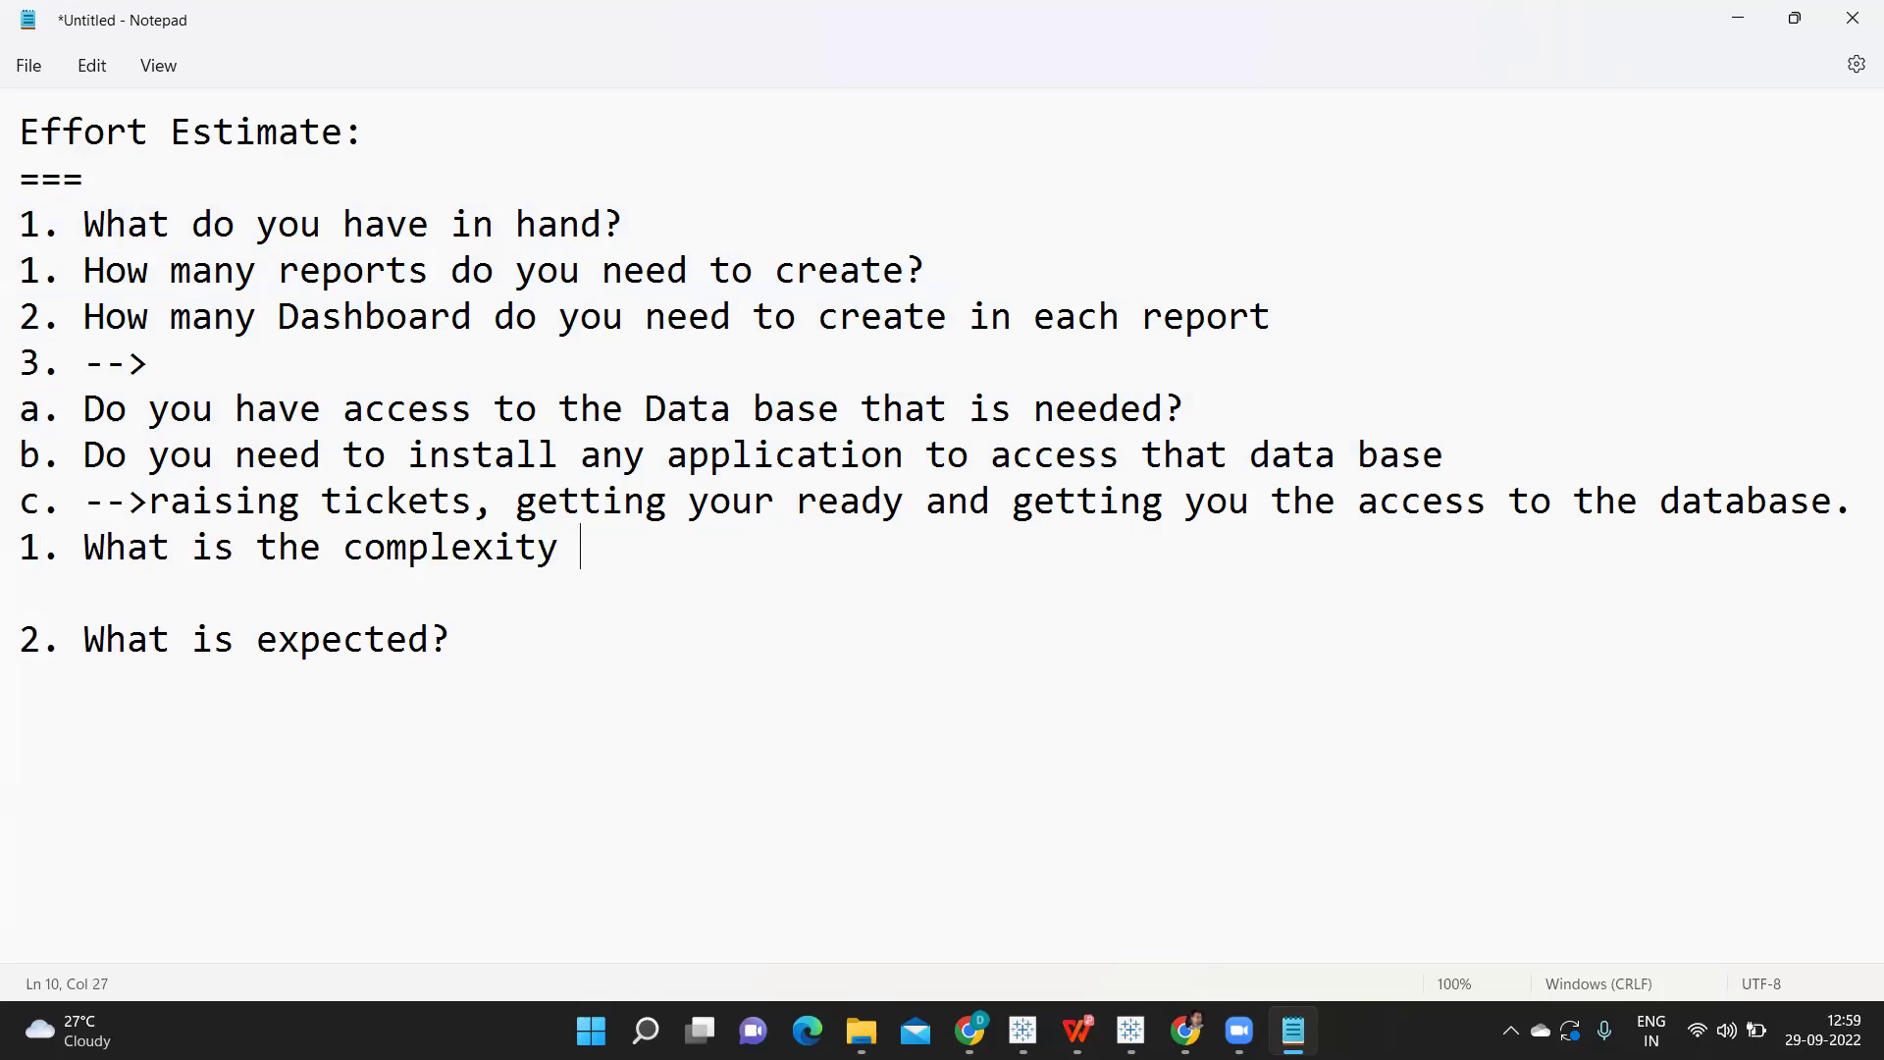
pyautogui.write('involv')
pyautogui.press('BackSpace')
pyautogui.press('BackSpace')
pyautogui.write('volved.')
# Step: Add notes on the client expecting straightforward reports and needing to derive lots of logics
pyautogui.press('Return')
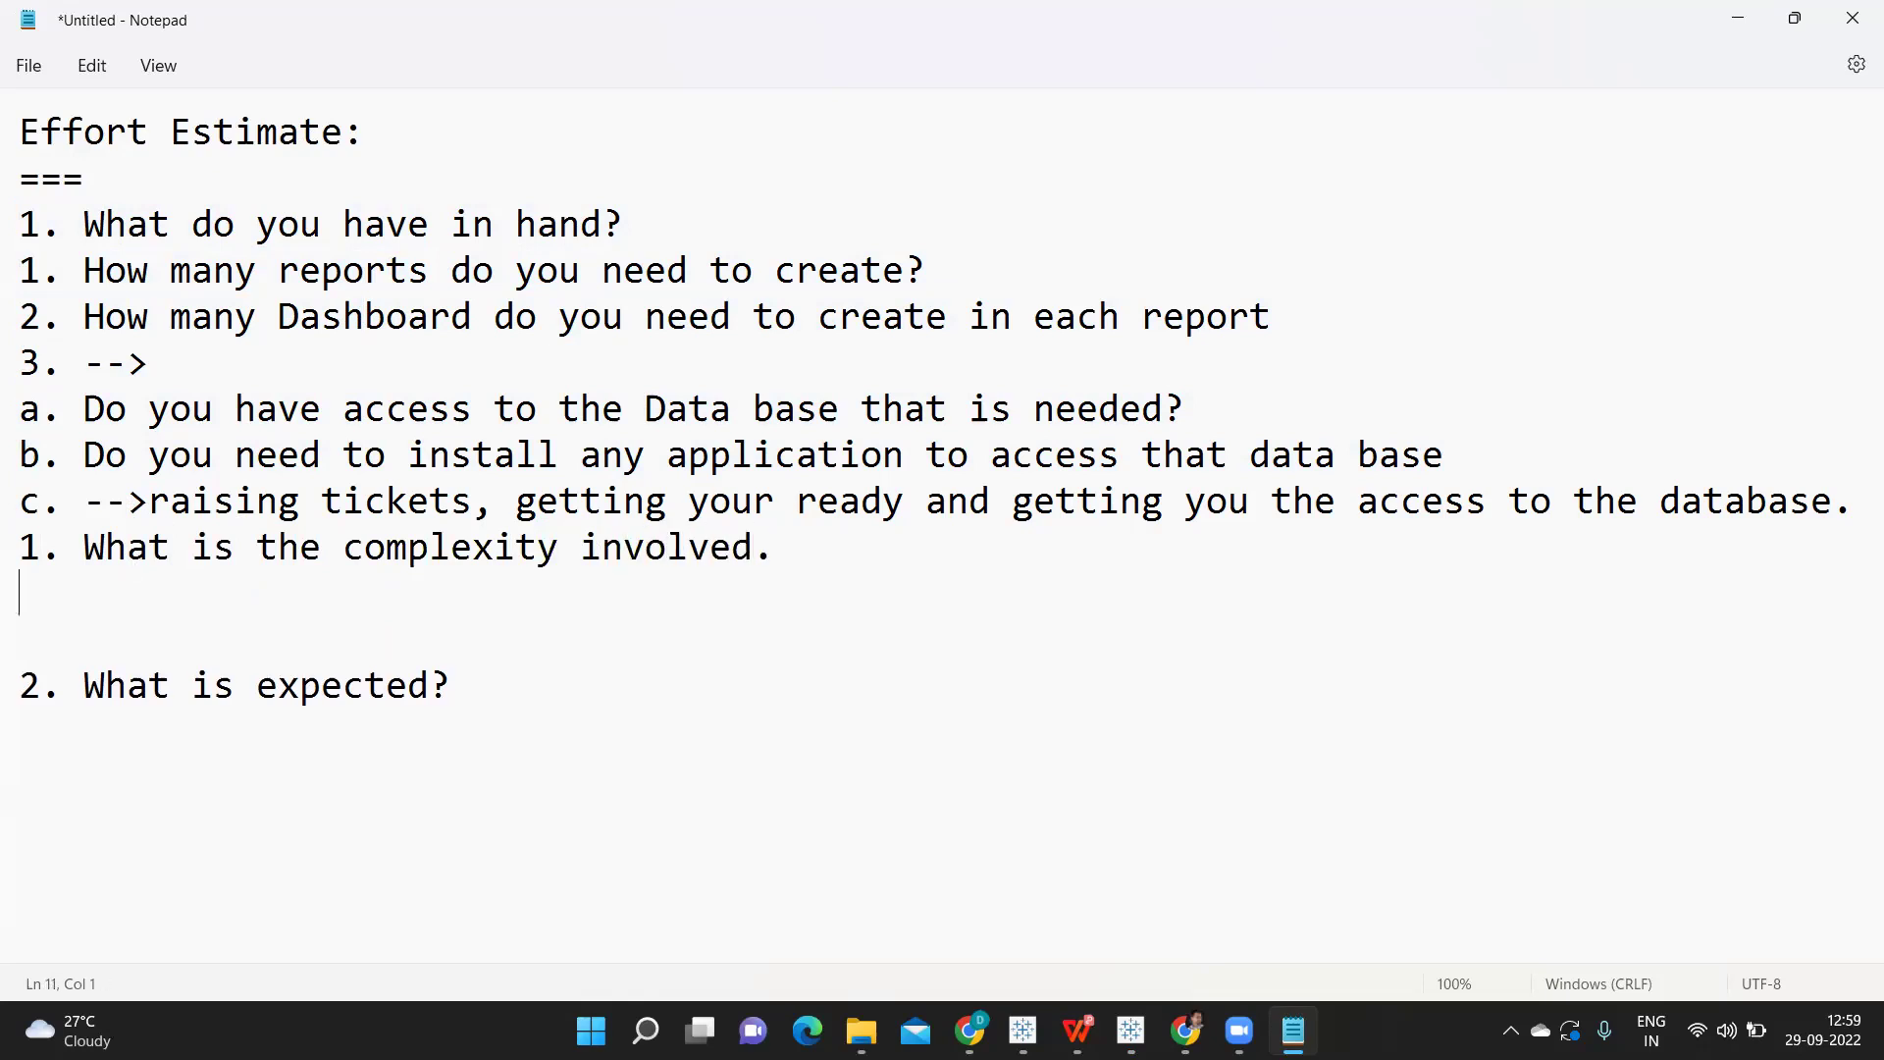
pyautogui.write('is the')
pyautogui.press('BackSpace')
pyautogui.press('BackSpace')
pyautogui.write('the client expe')
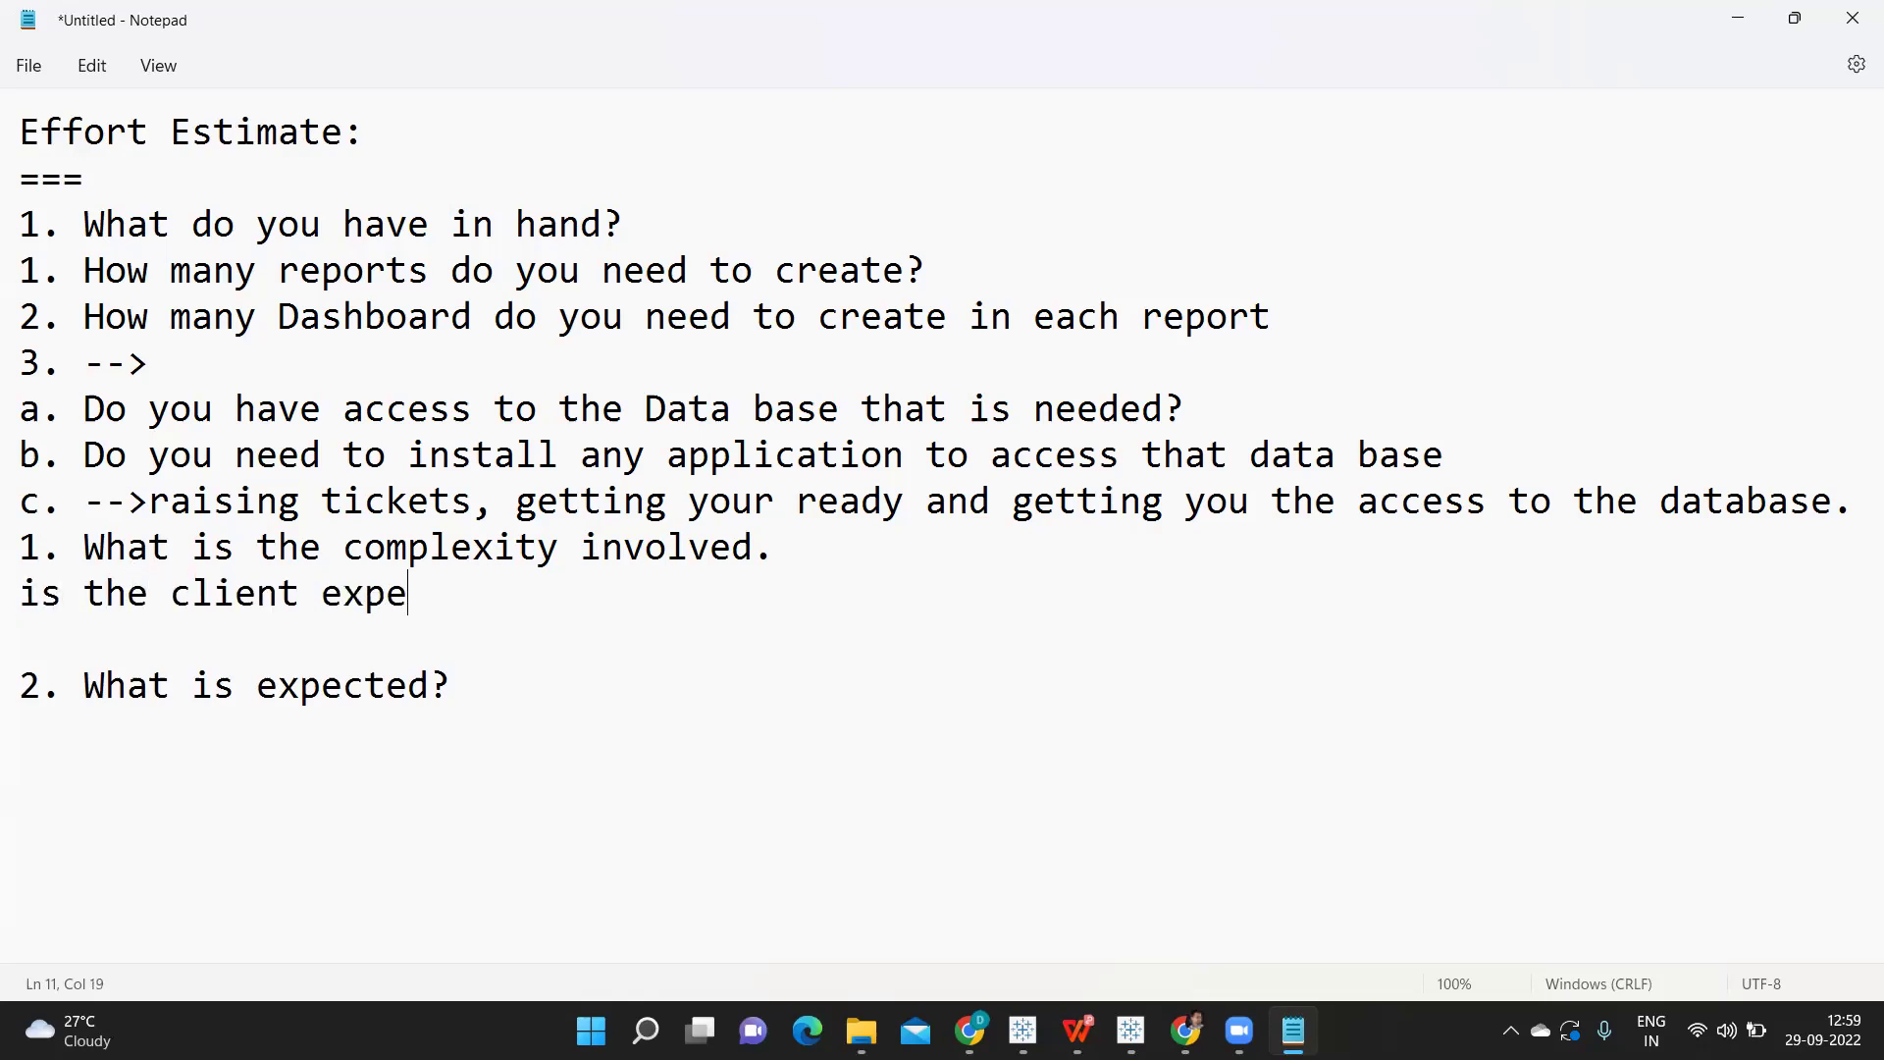
pyautogui.write('cting st')
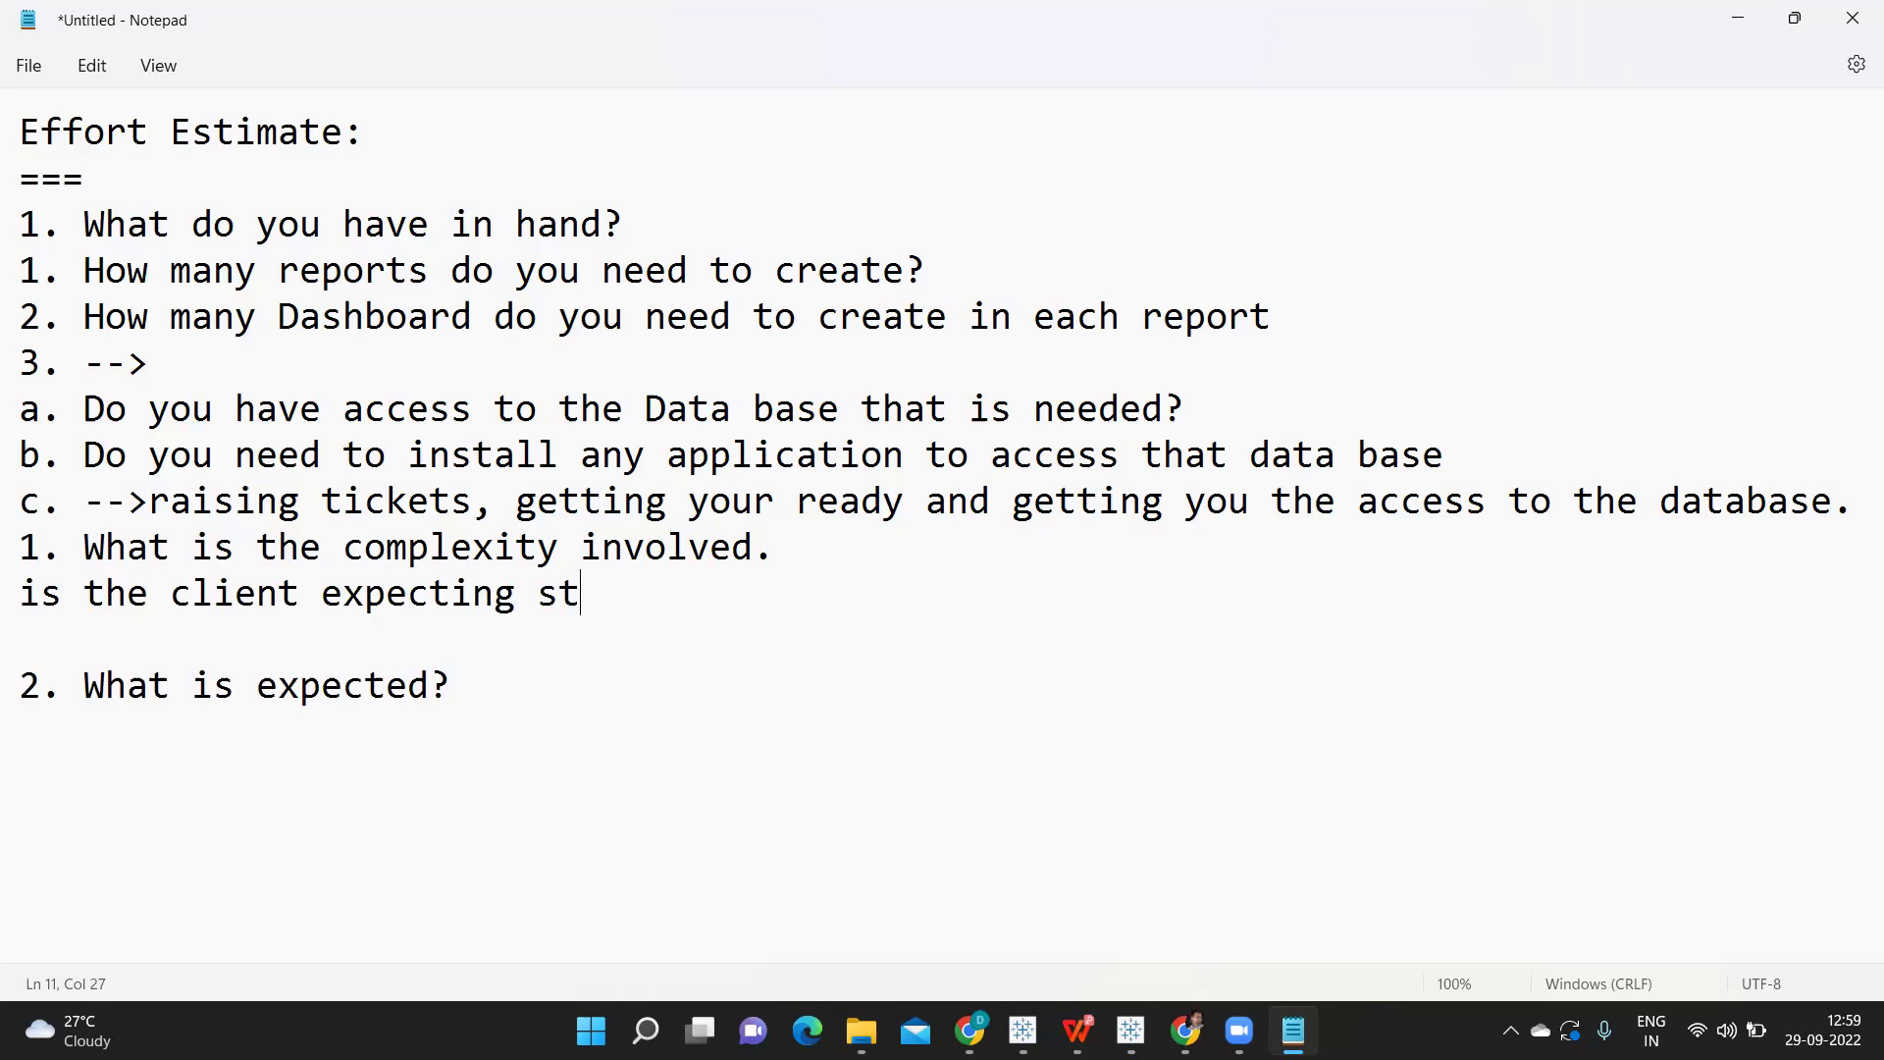
pyautogui.write('raigh forwar')
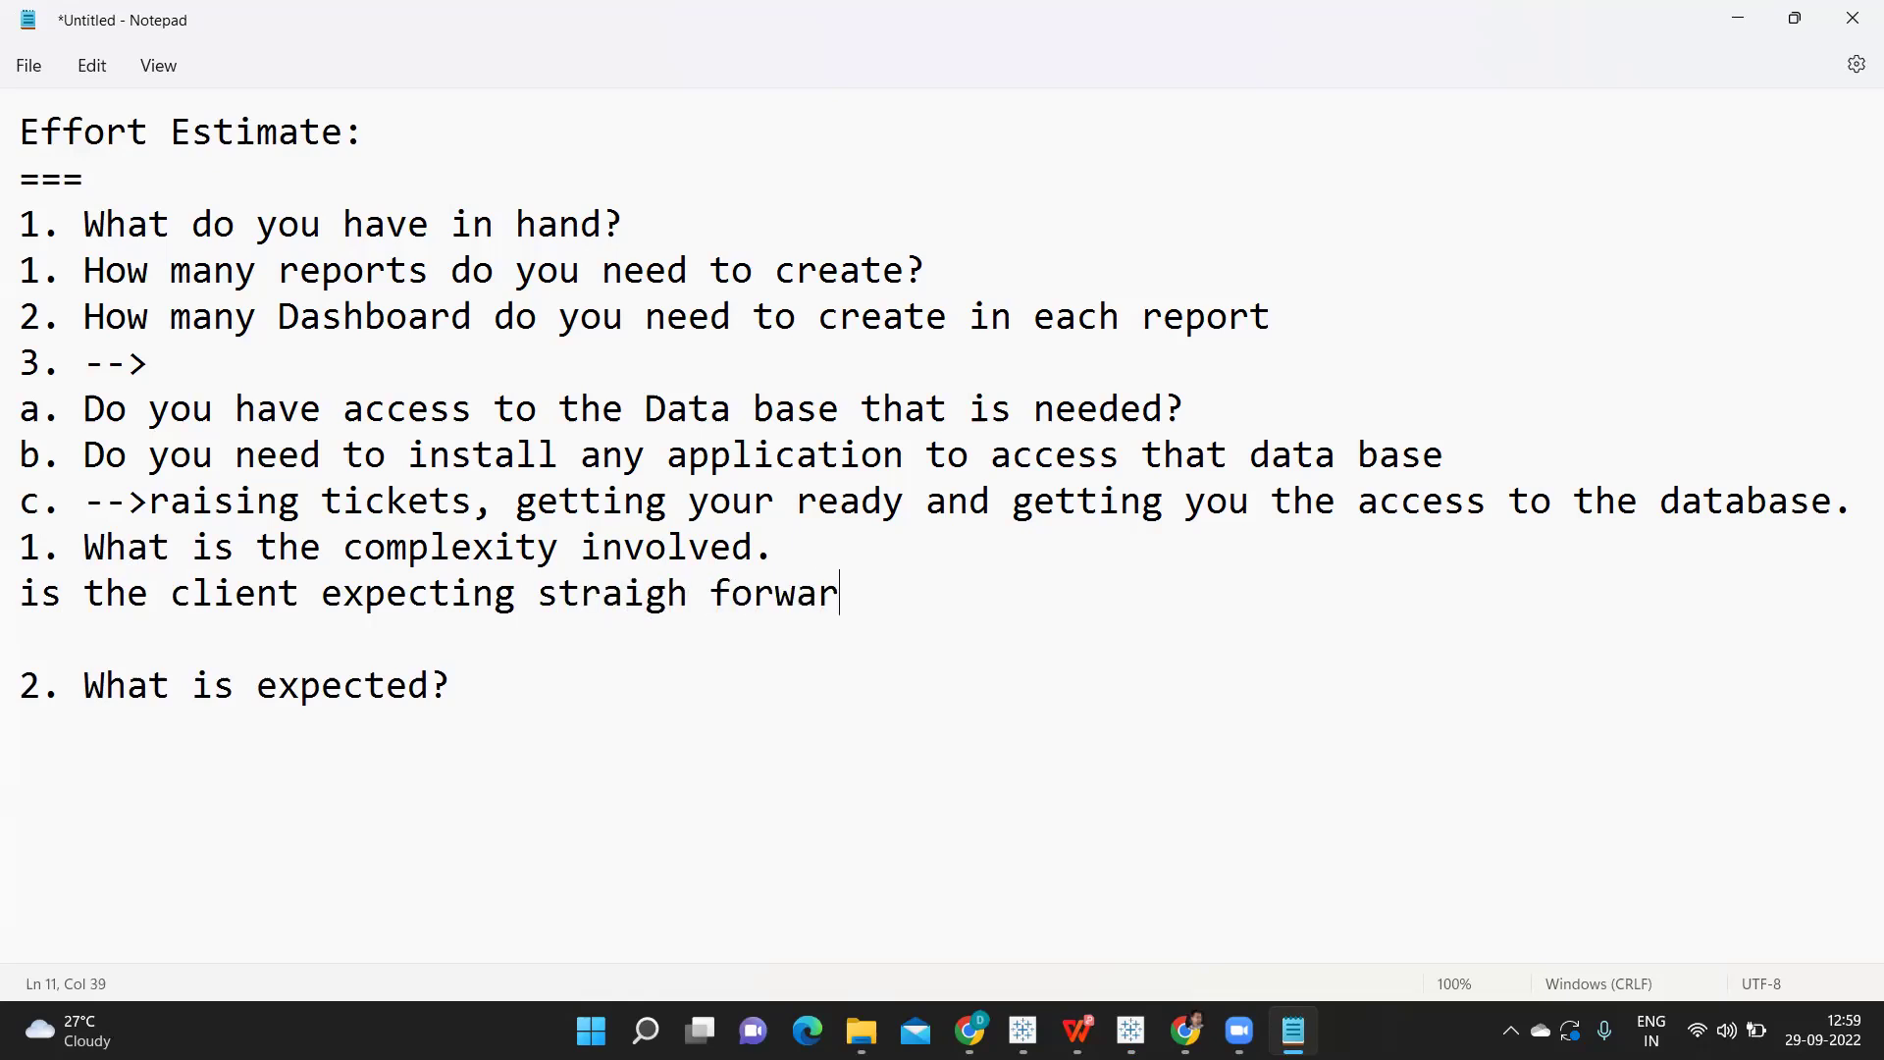
pyautogui.write('d reports')
pyautogui.press('Return')
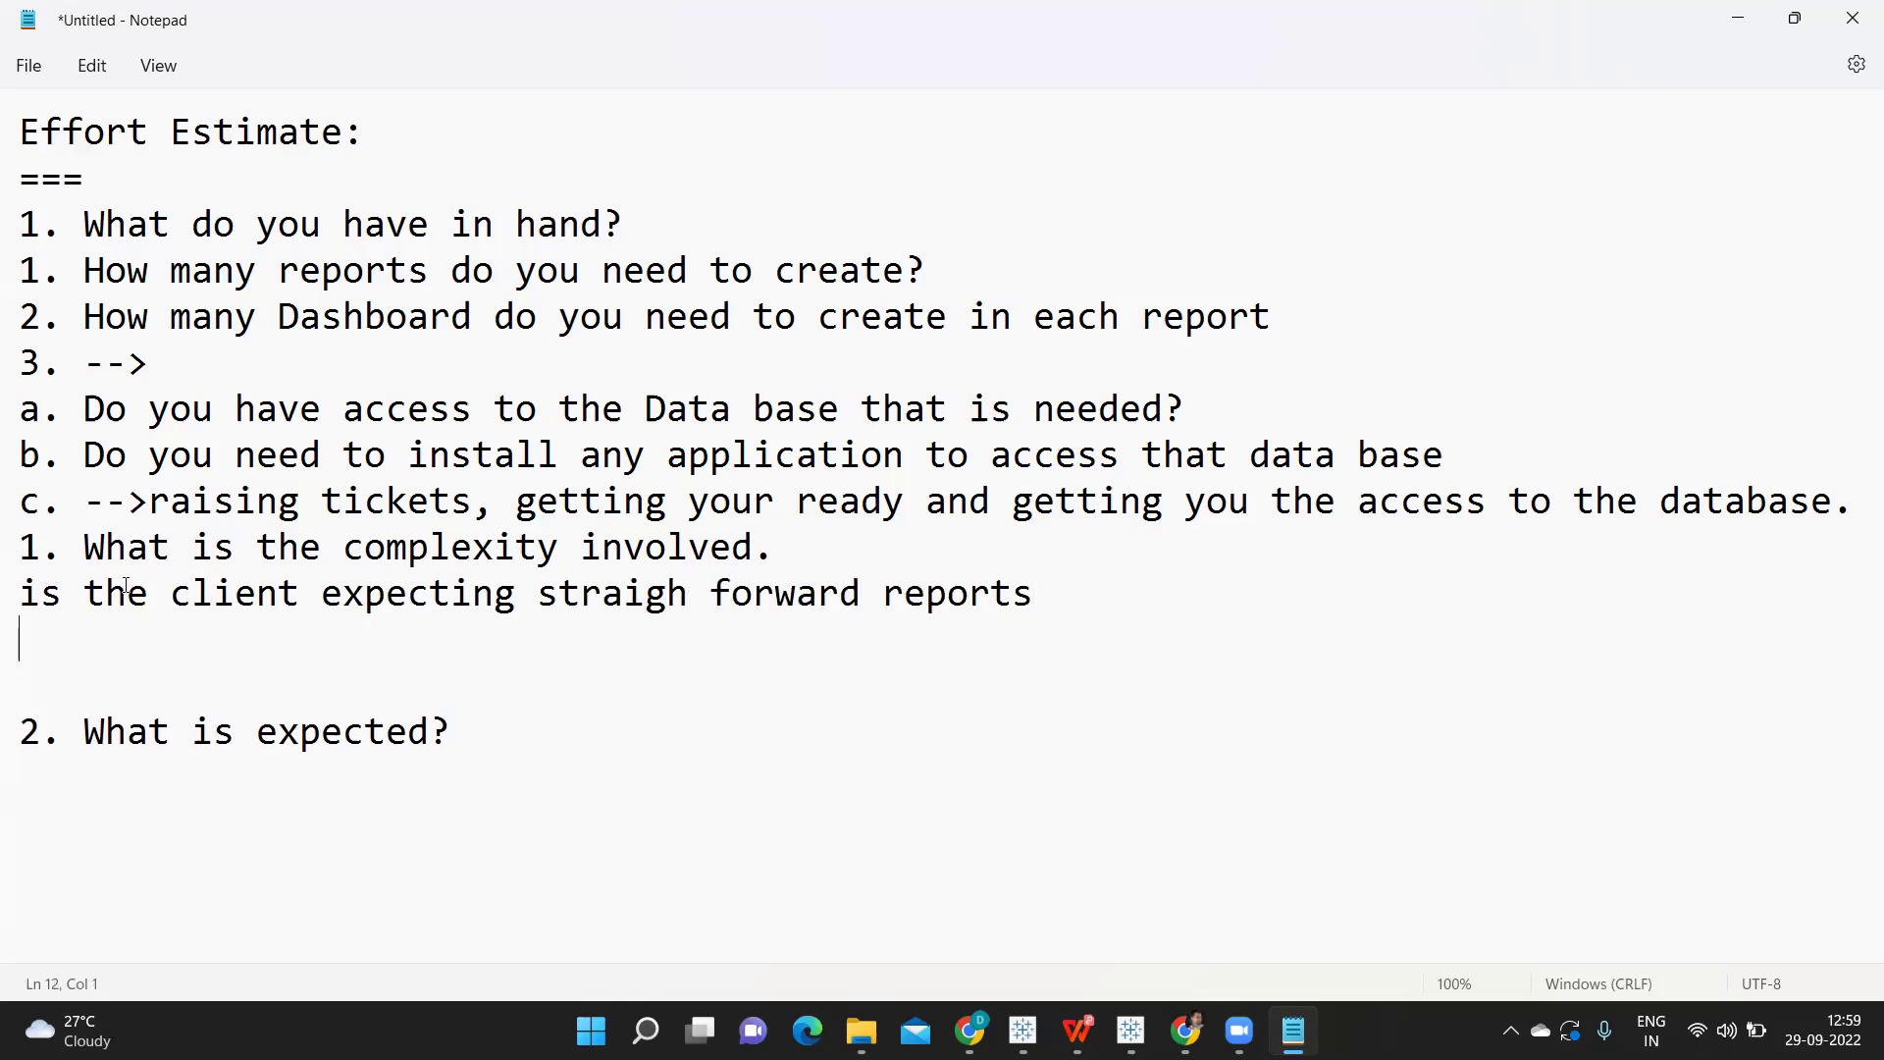
pyautogui.write('do you need to ')
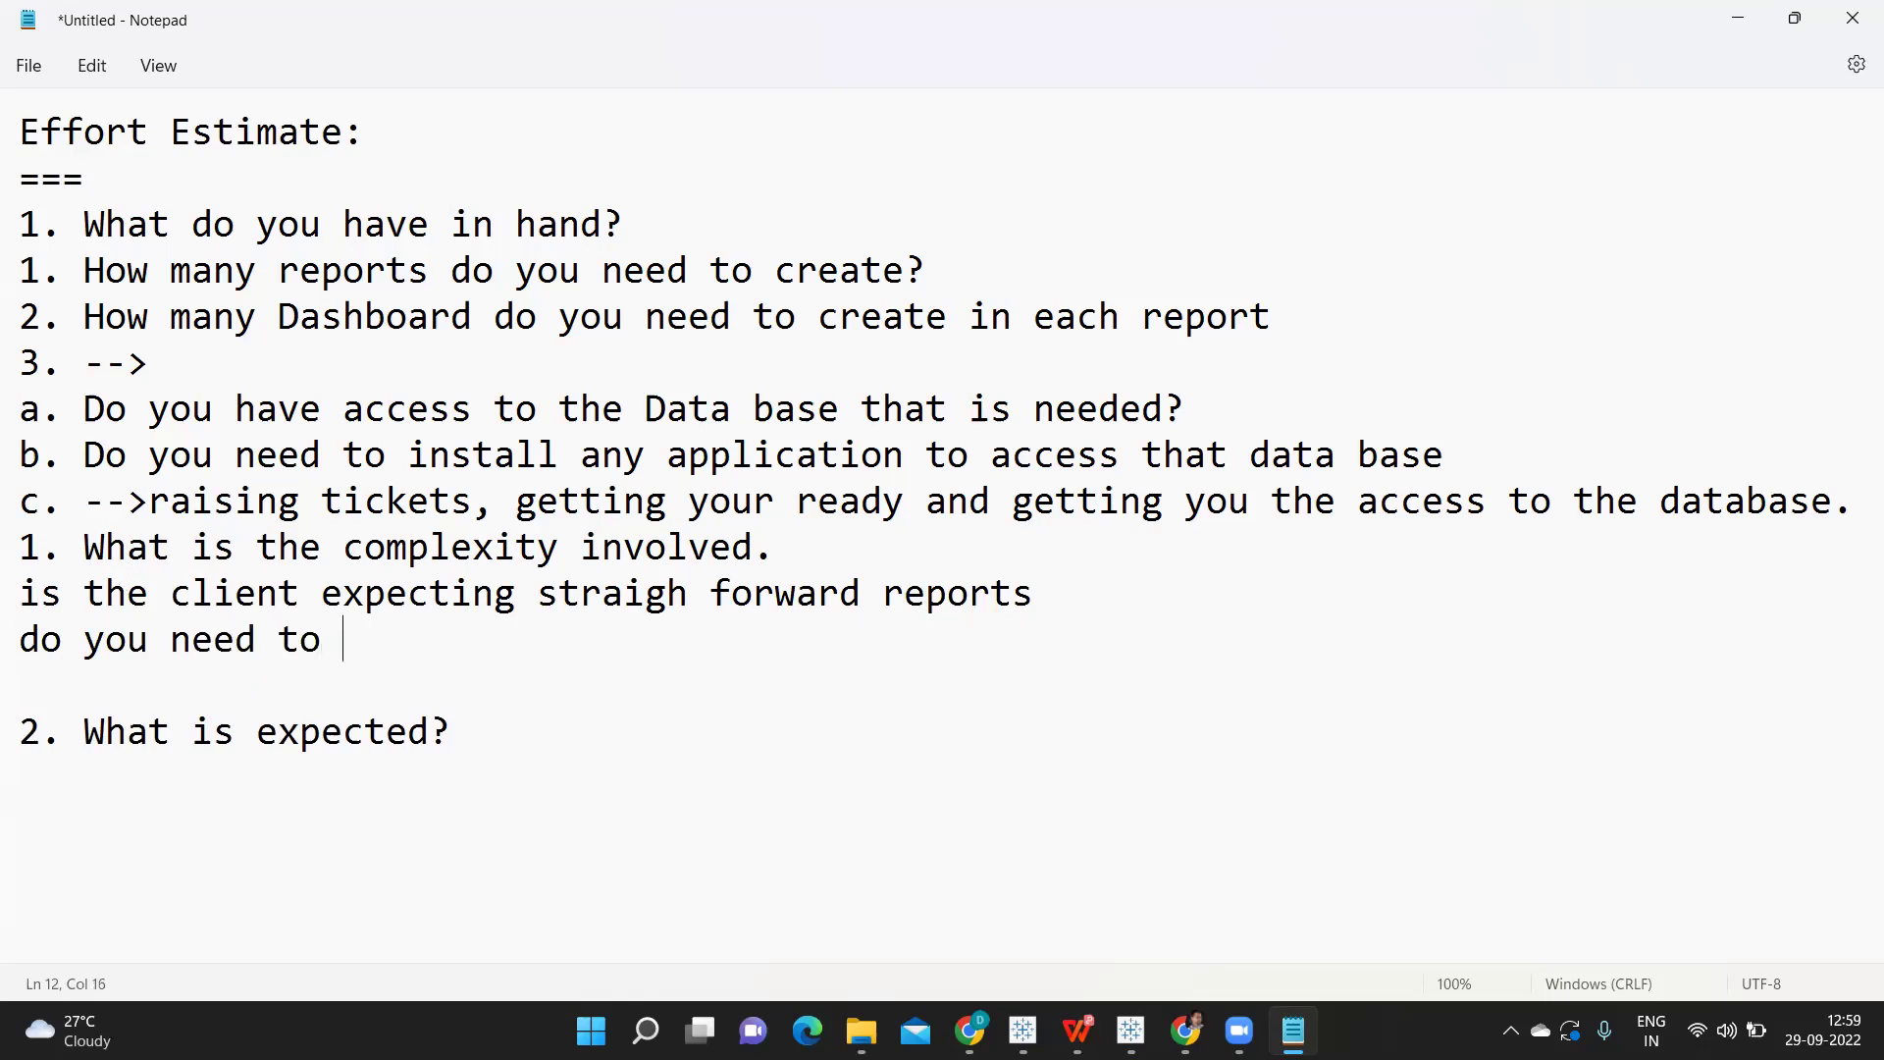
pyautogui.write('derive lot of lgo')
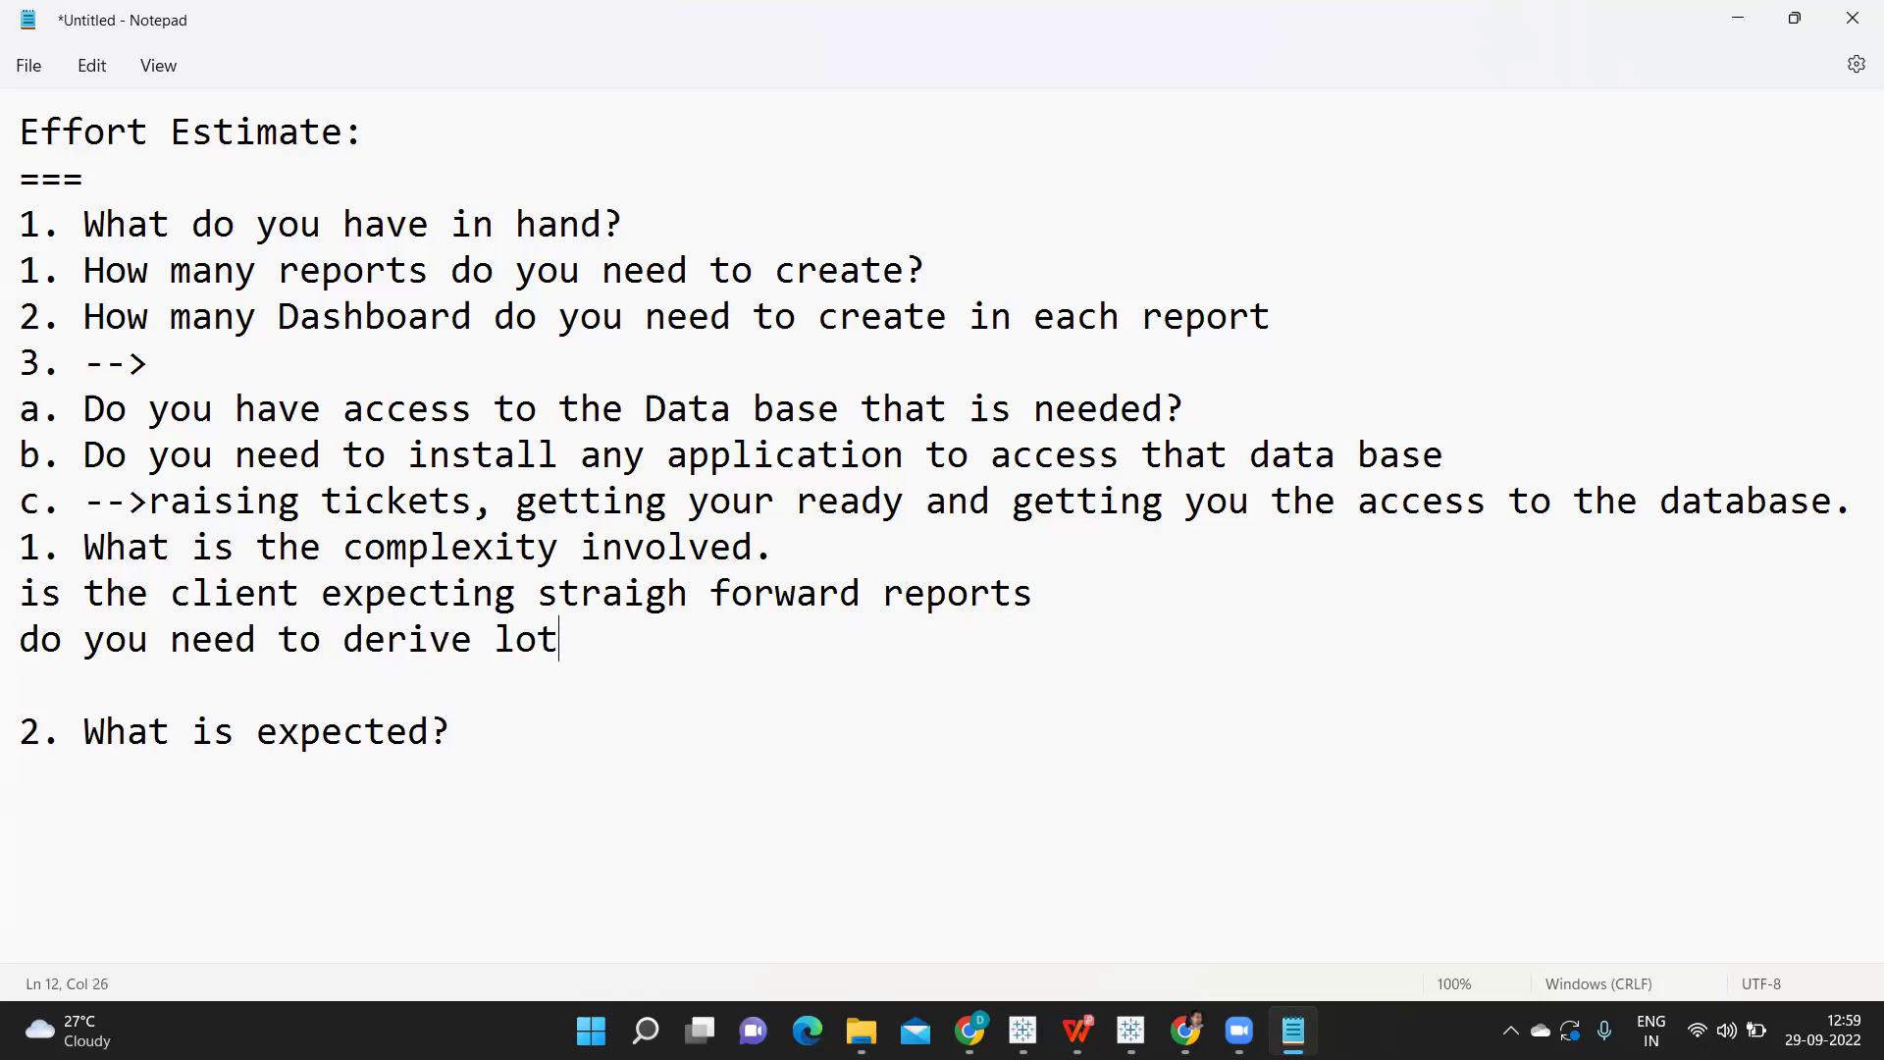
pyautogui.press('BackSpace')
pyautogui.press('BackSpace')
pyautogui.write('oi')
pyautogui.press('BackSpace')
pyautogui.write('gics')
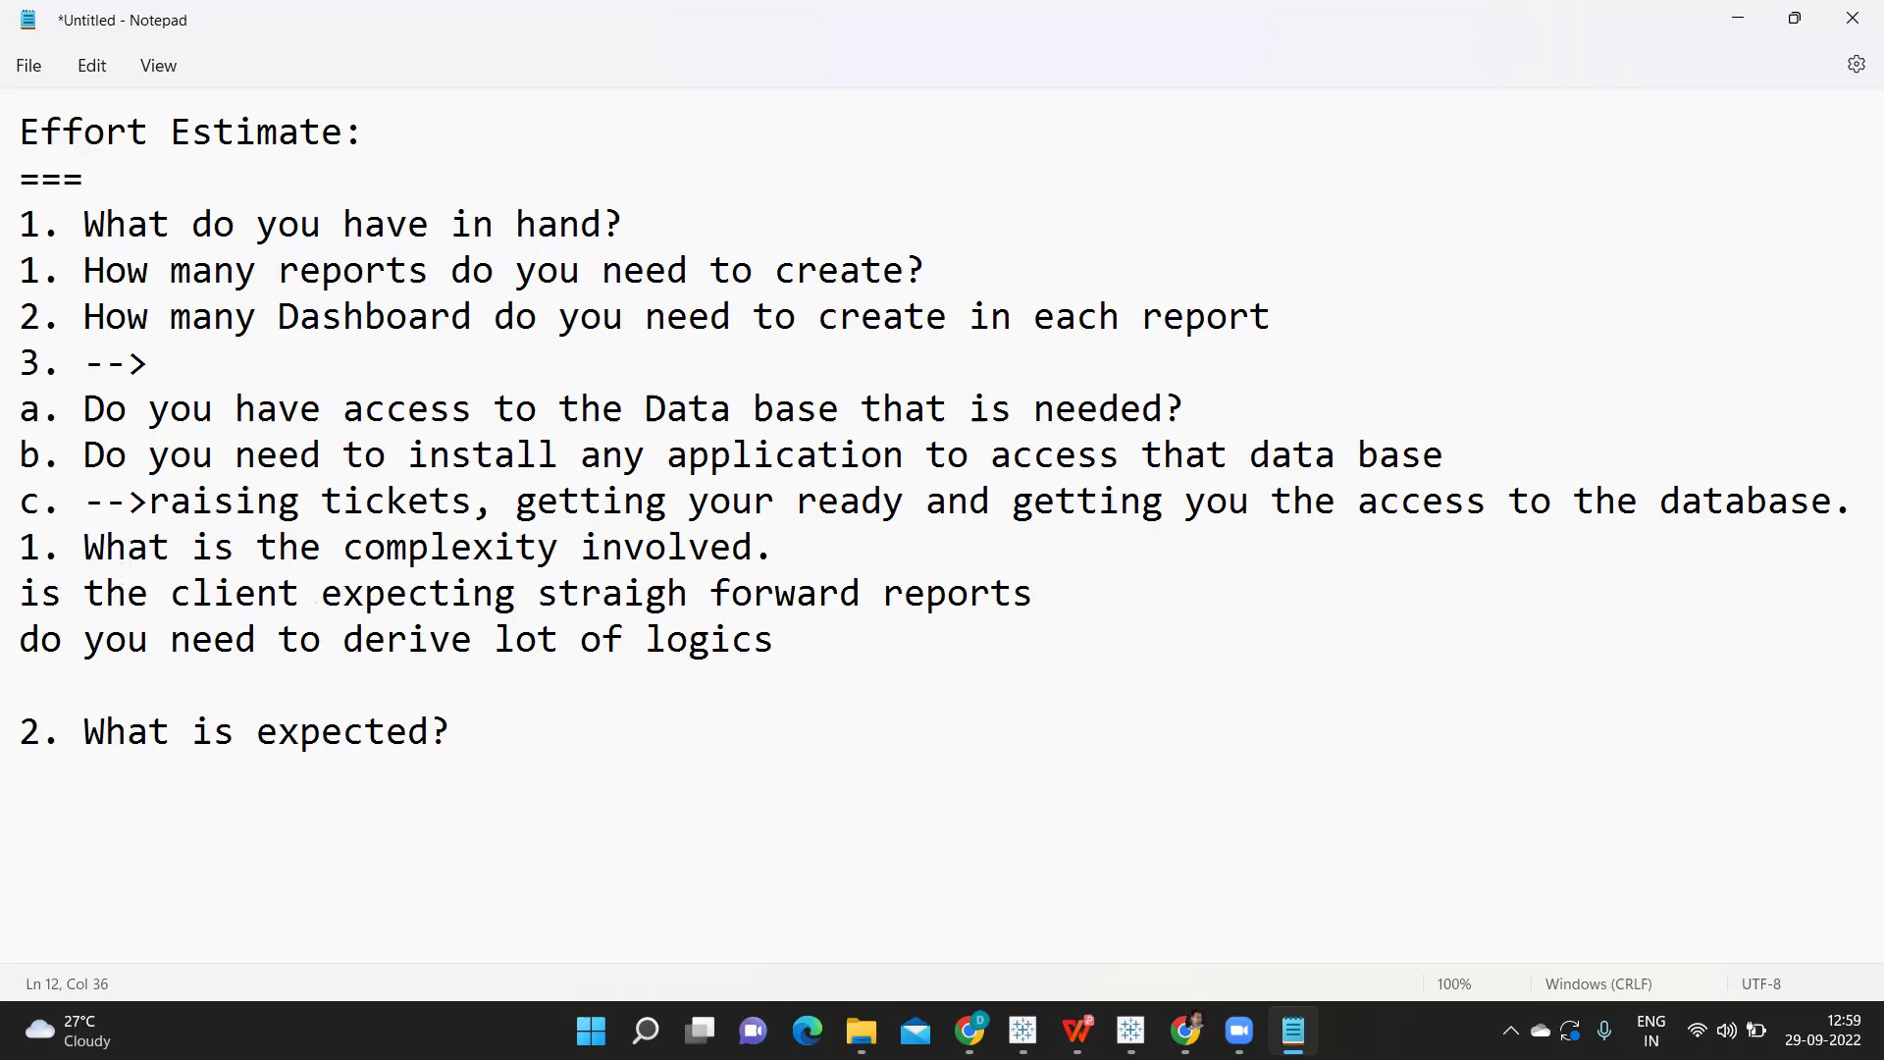
# Step: View the Book2.pptx My First Dashboard slide, then switch to Tableau's Measuring Customer Loyalty workbook
pyautogui.moveTo(1080, 1028)
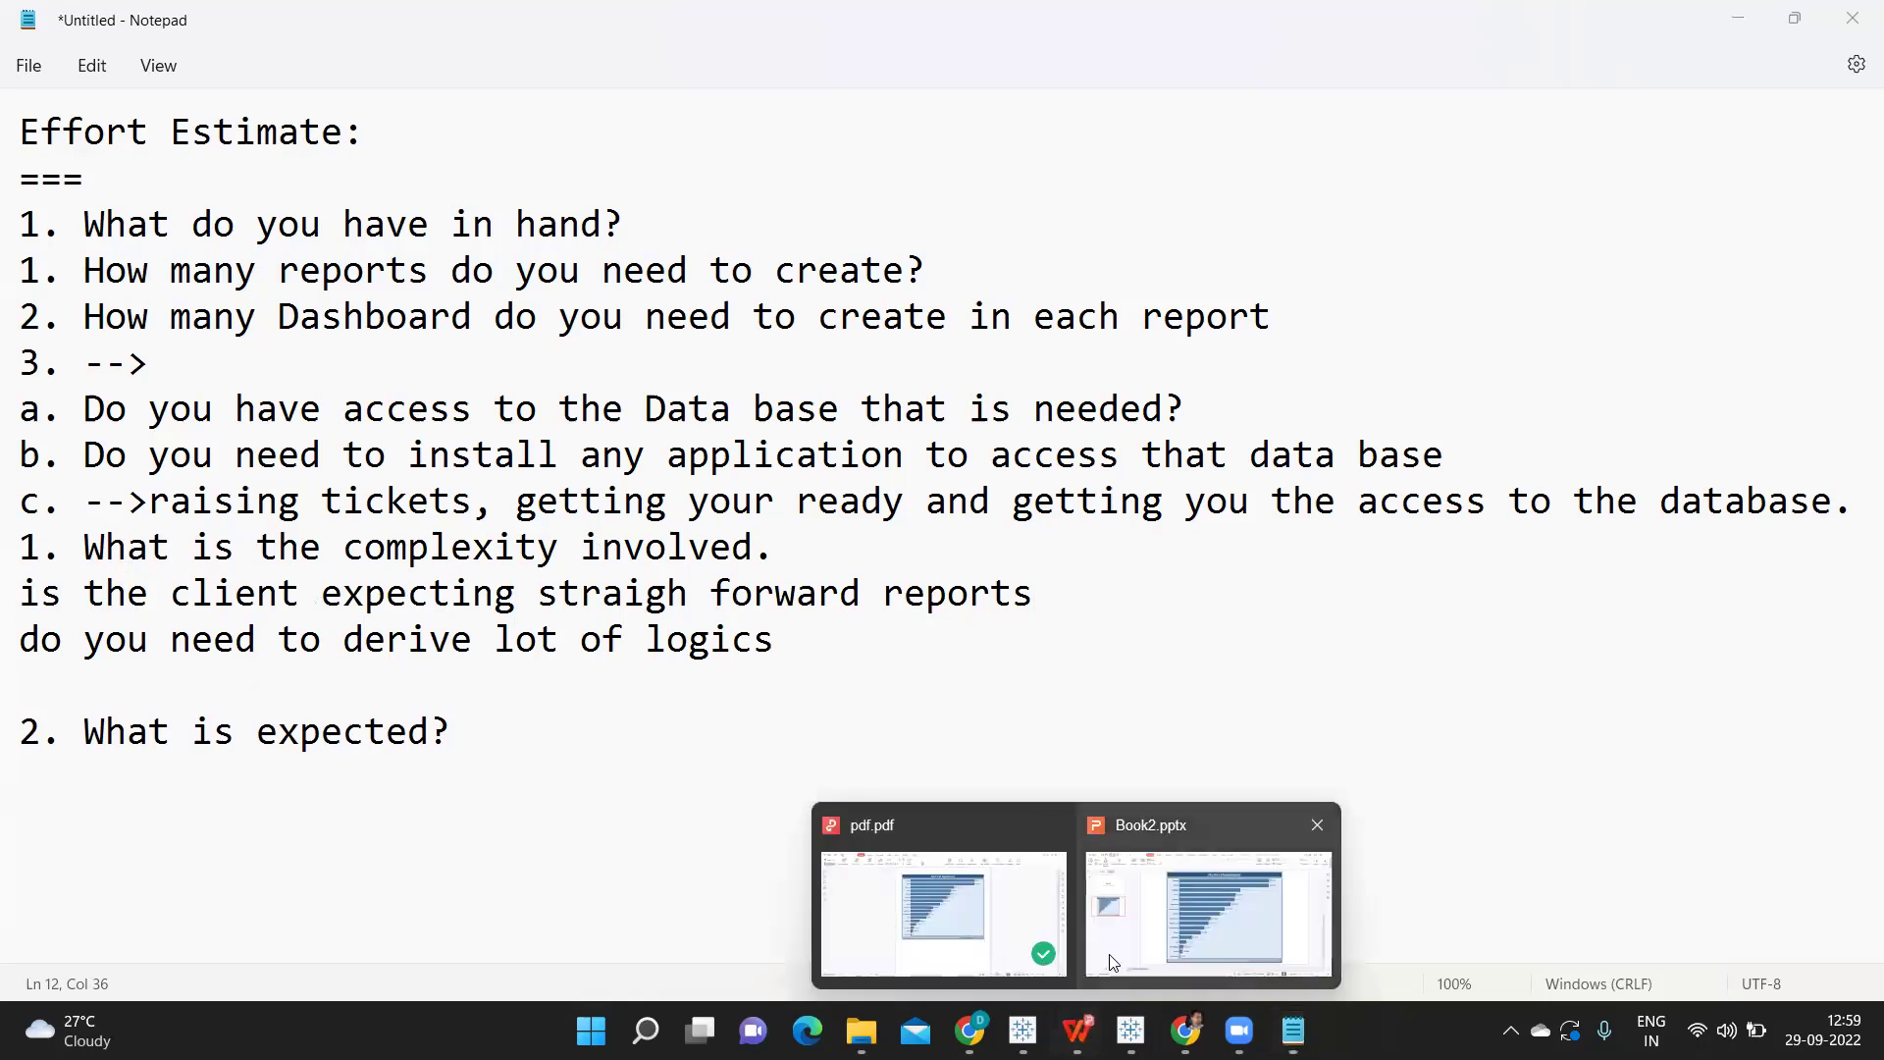
pyautogui.click(1164, 923)
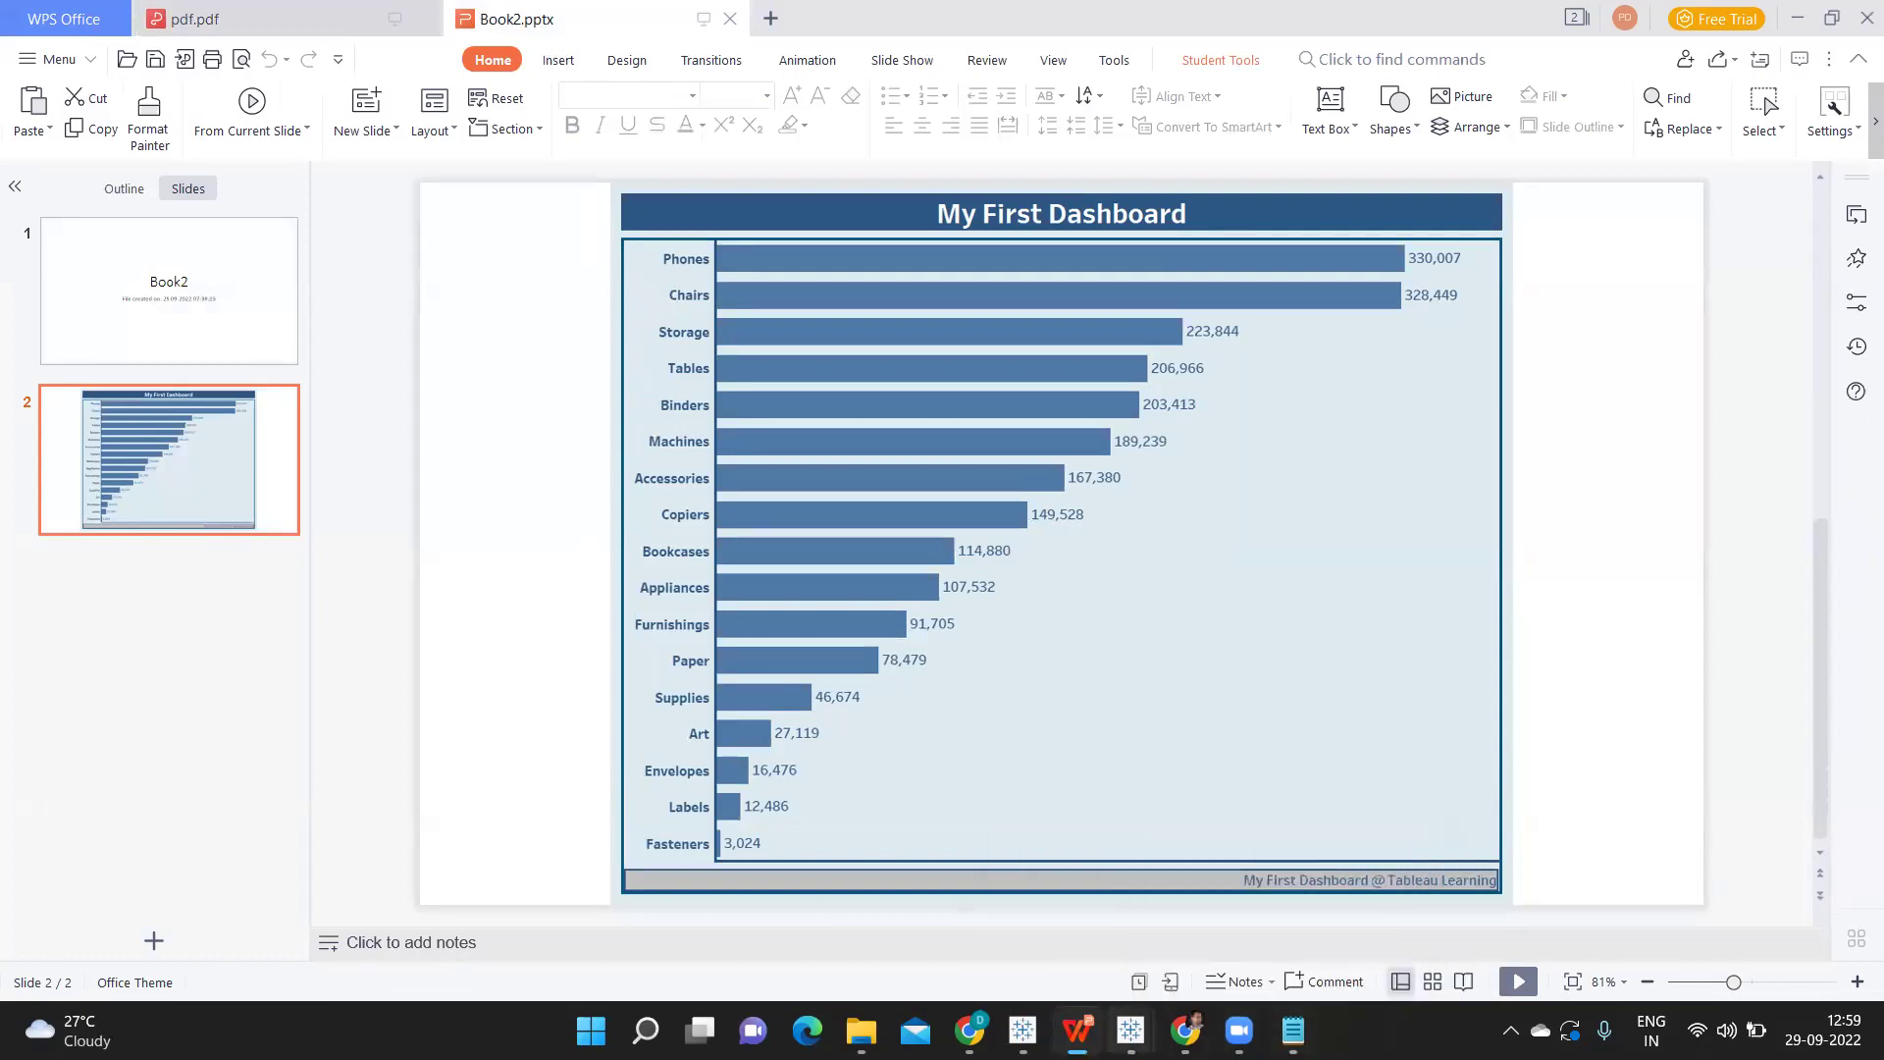
pyautogui.moveTo(1130, 1030)
pyautogui.click(981, 917)
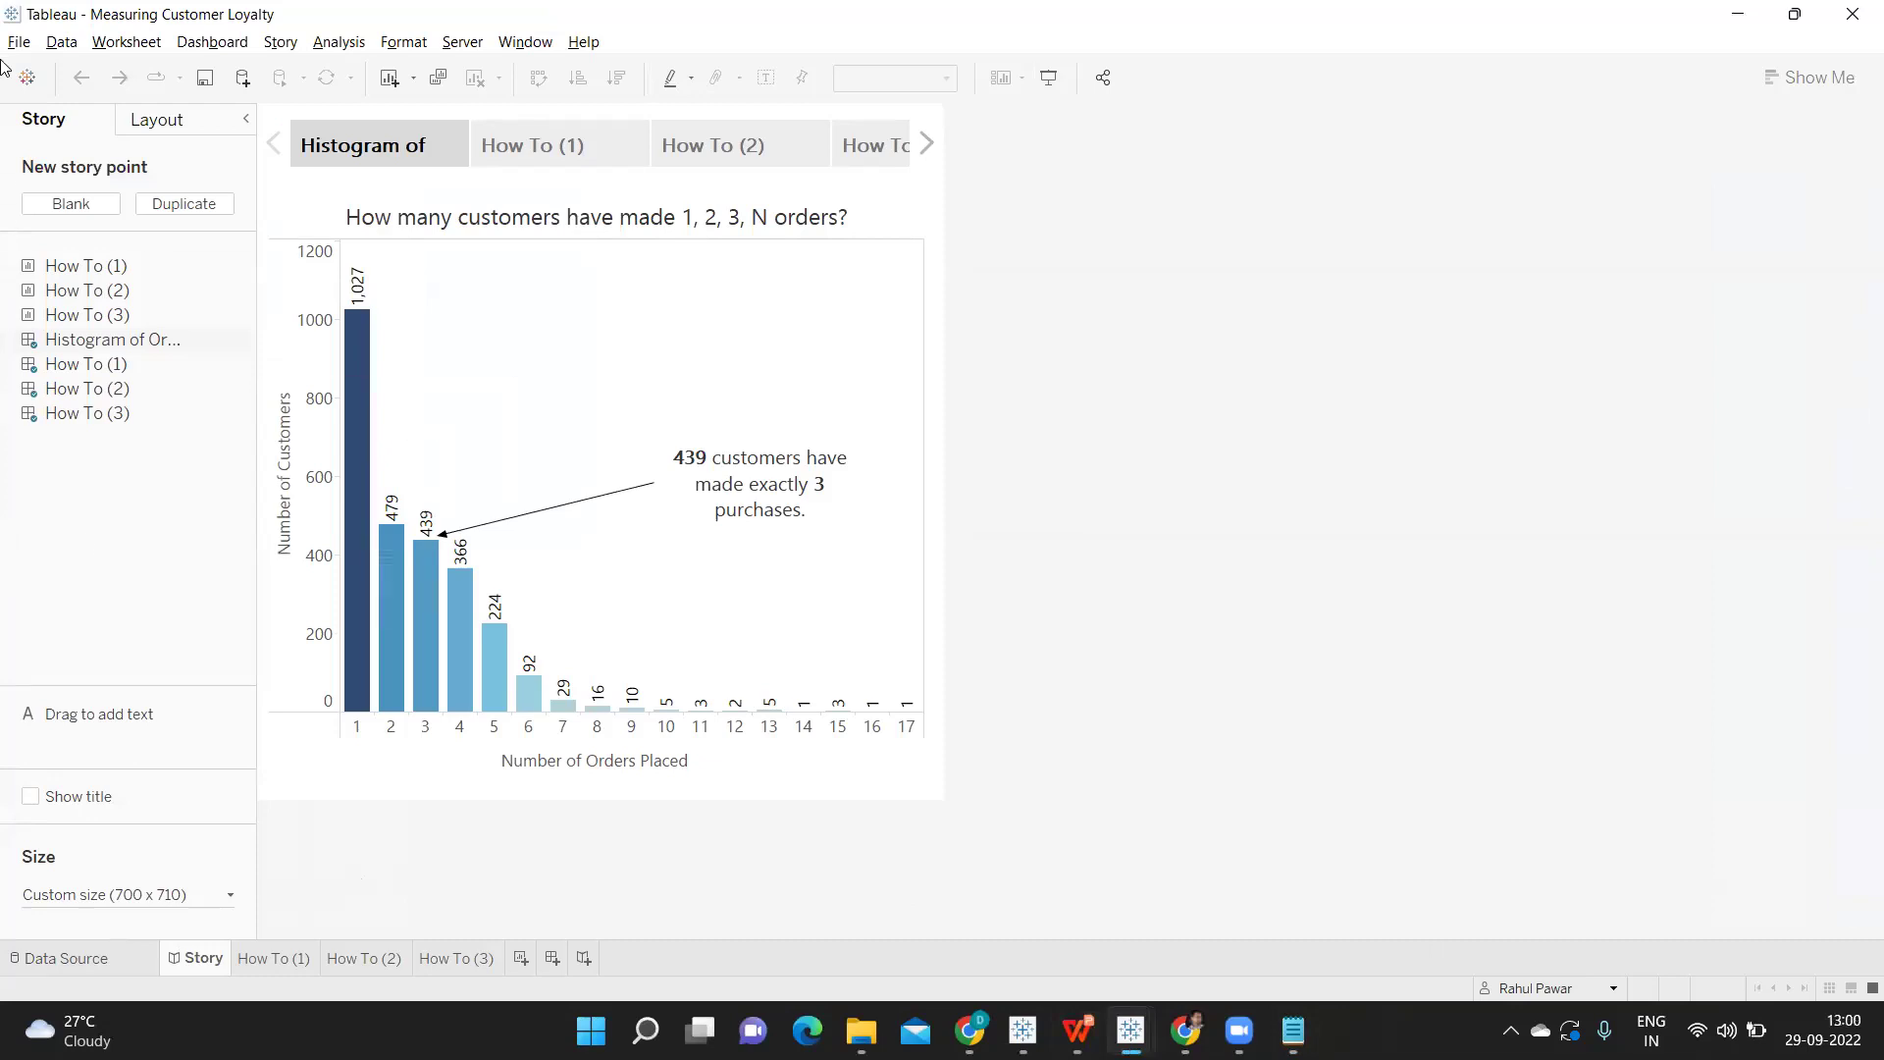
# Step: Open the Superstore sample workbook in a new Tableau window from the Start page
pyautogui.click(27, 77)
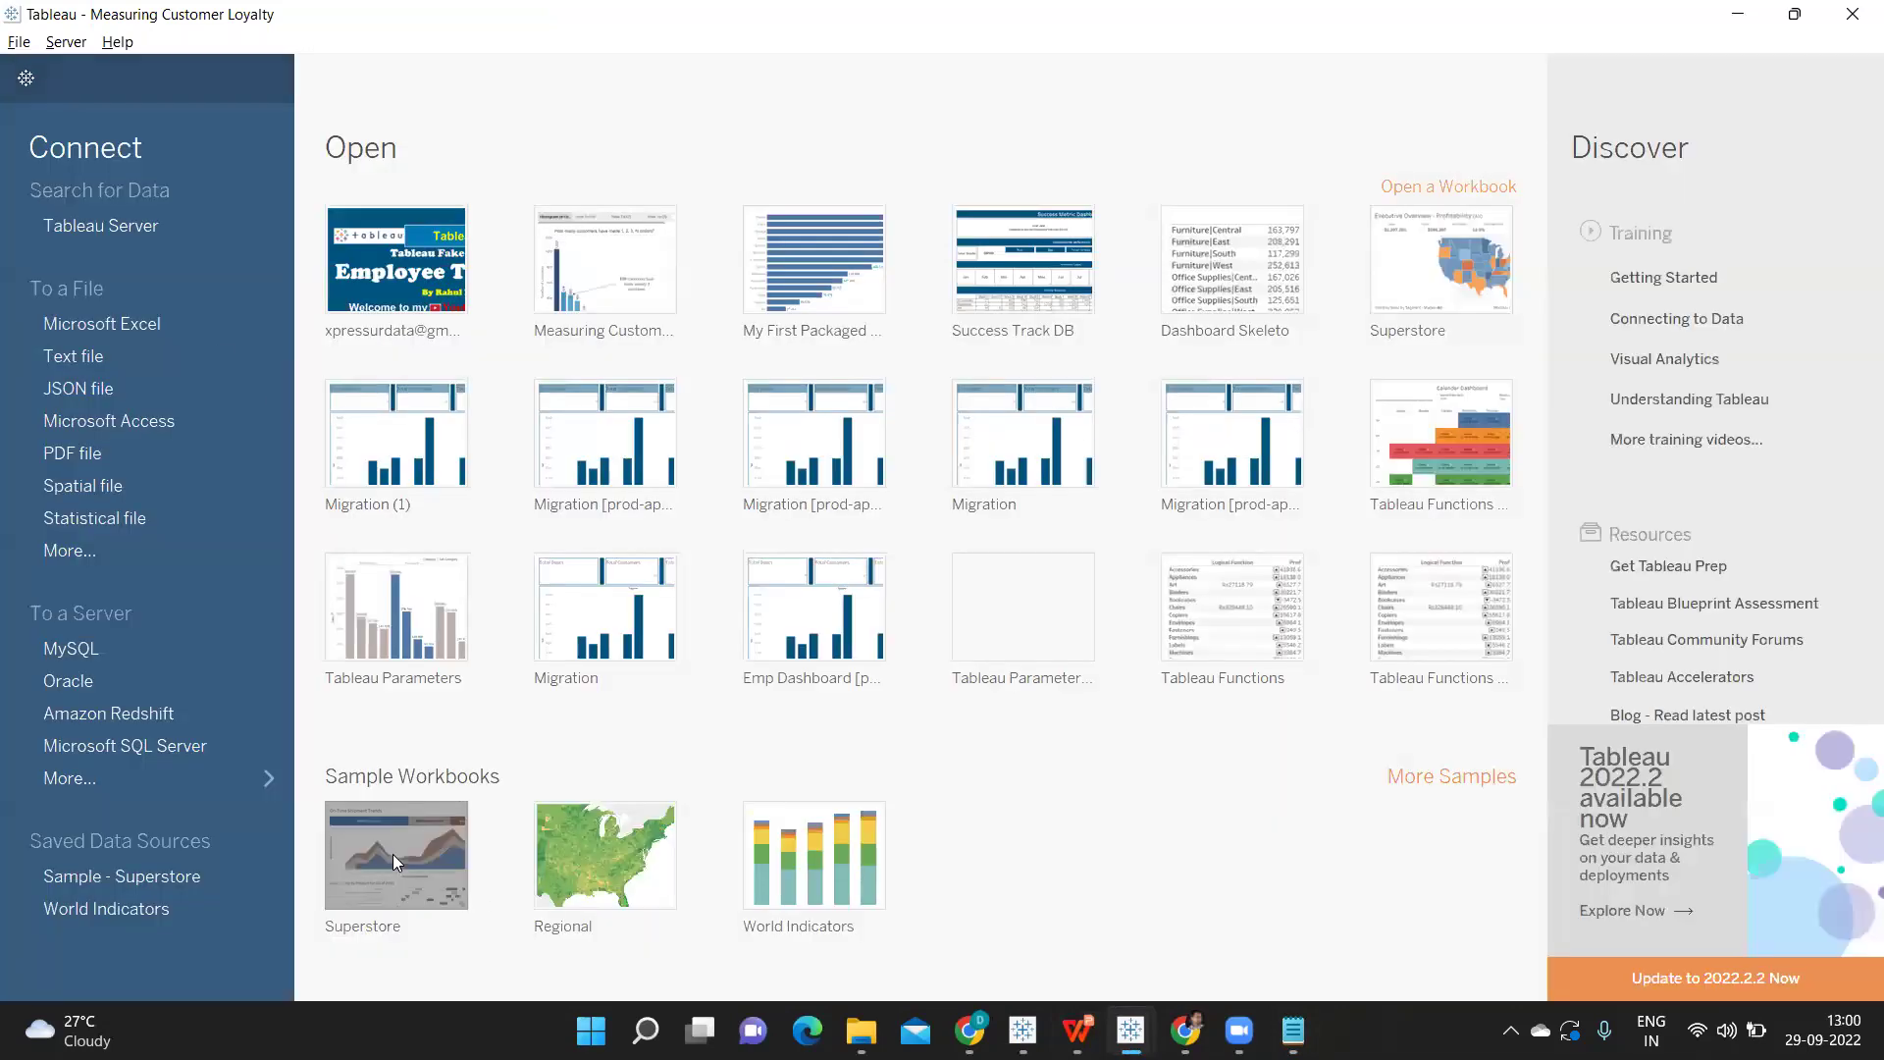
pyautogui.hotkey('ctrl', '1')
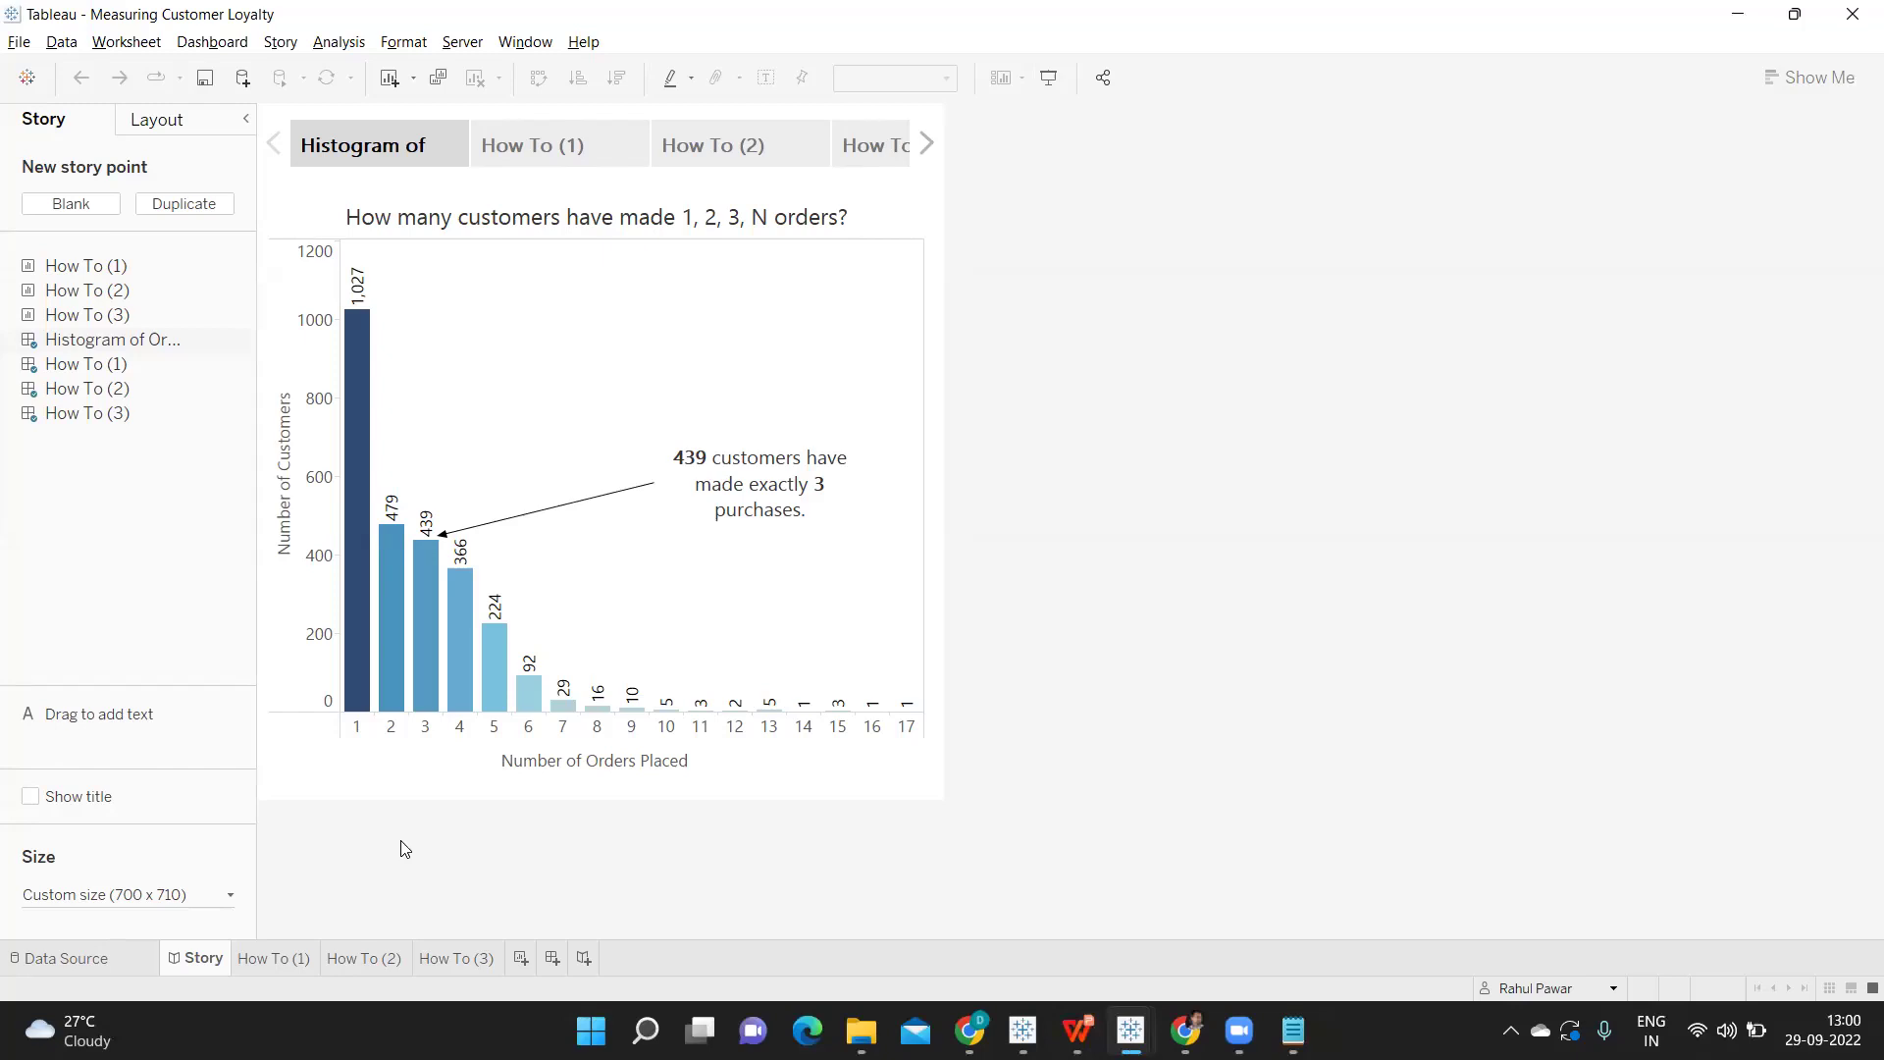
pyautogui.hotkey('ctrl', 'n')
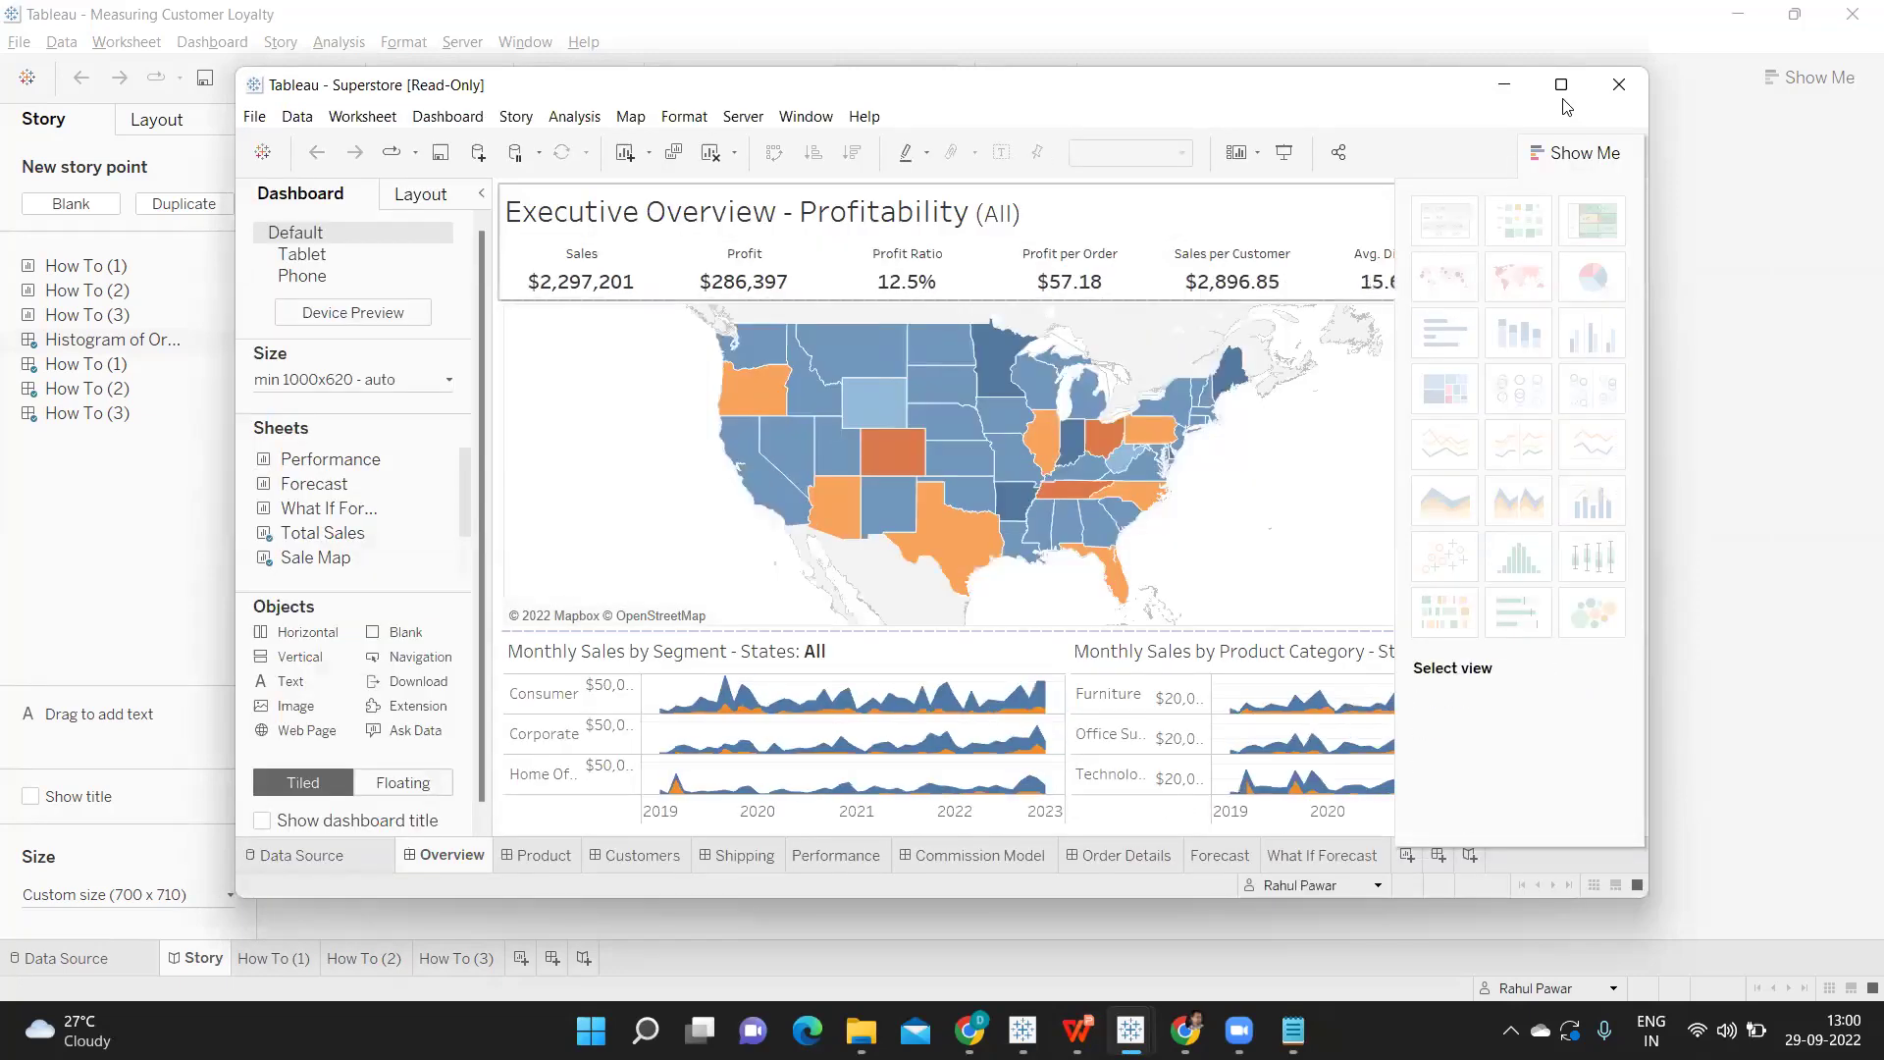
# Step: Maximize the Superstore window, inspect its dashboard sheets, and hide the Show Me panel
pyautogui.click(1560, 84)
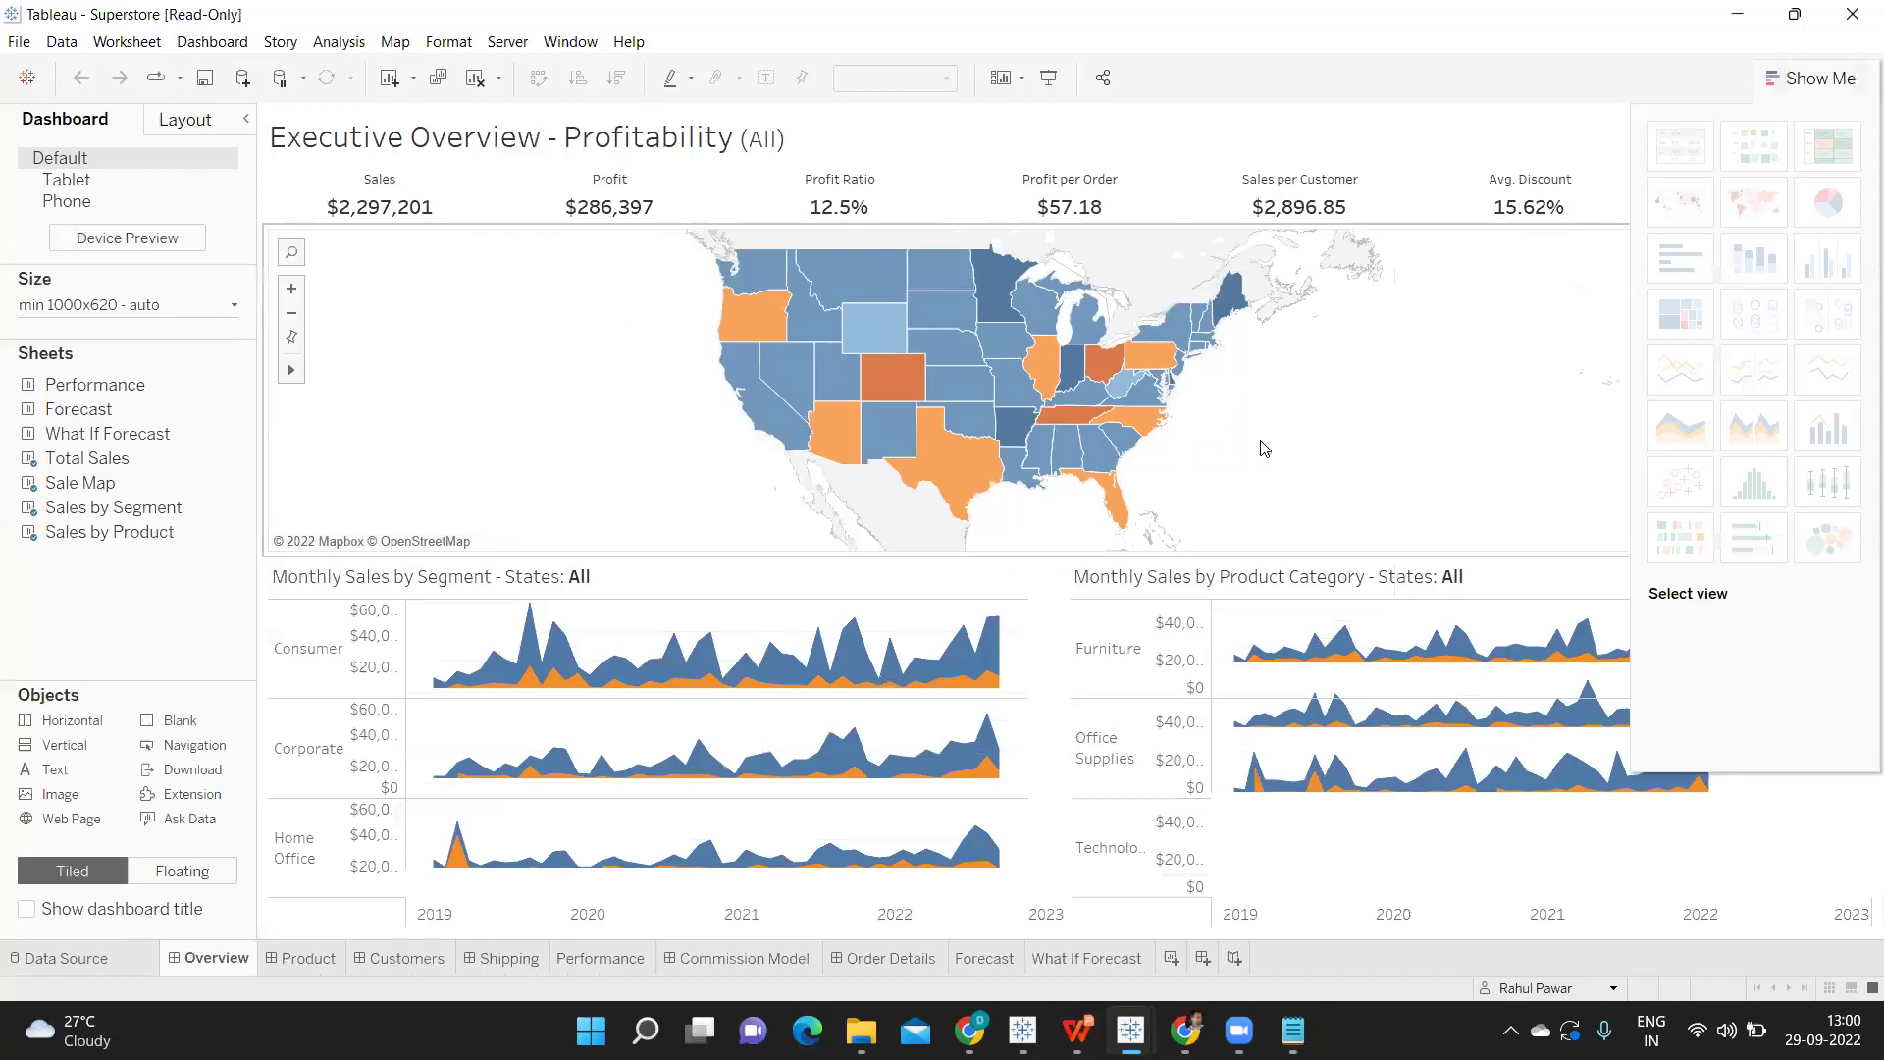
pyautogui.click(942, 169)
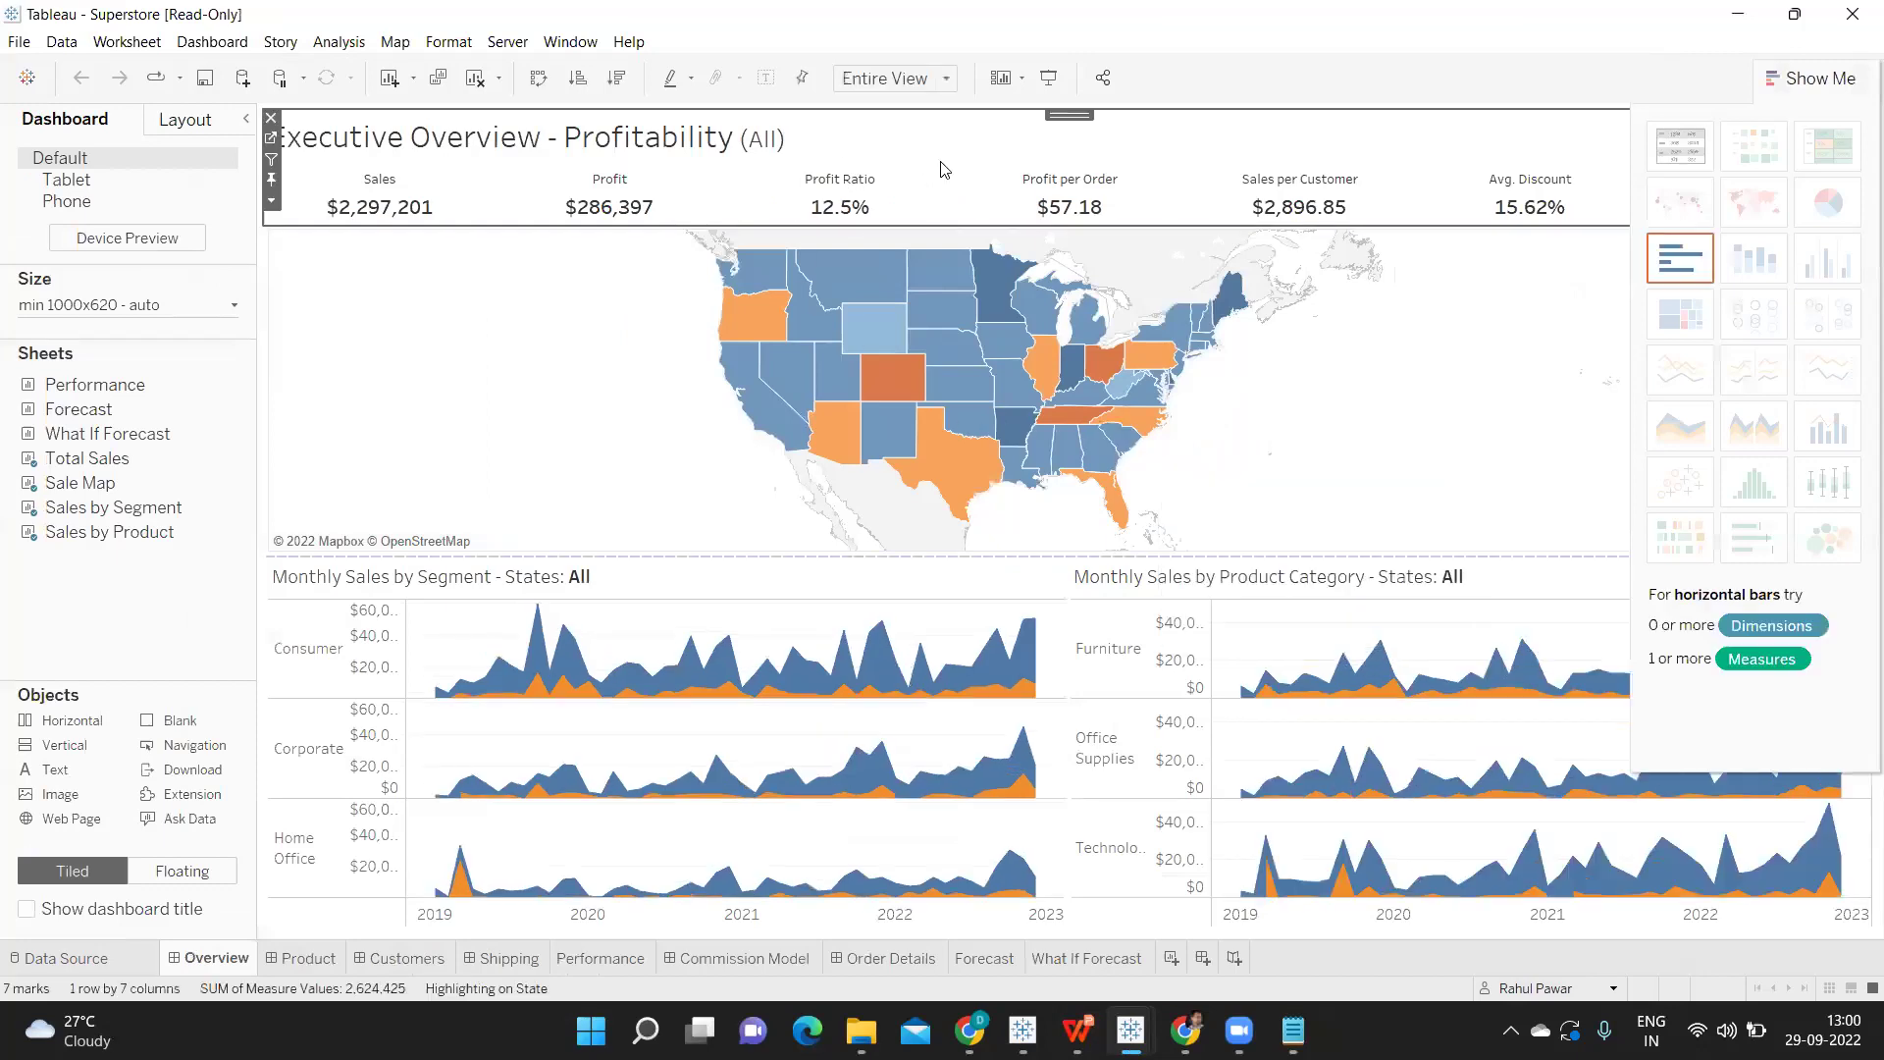
pyautogui.click(602, 315)
pyautogui.click(731, 601)
pyautogui.click(1188, 588)
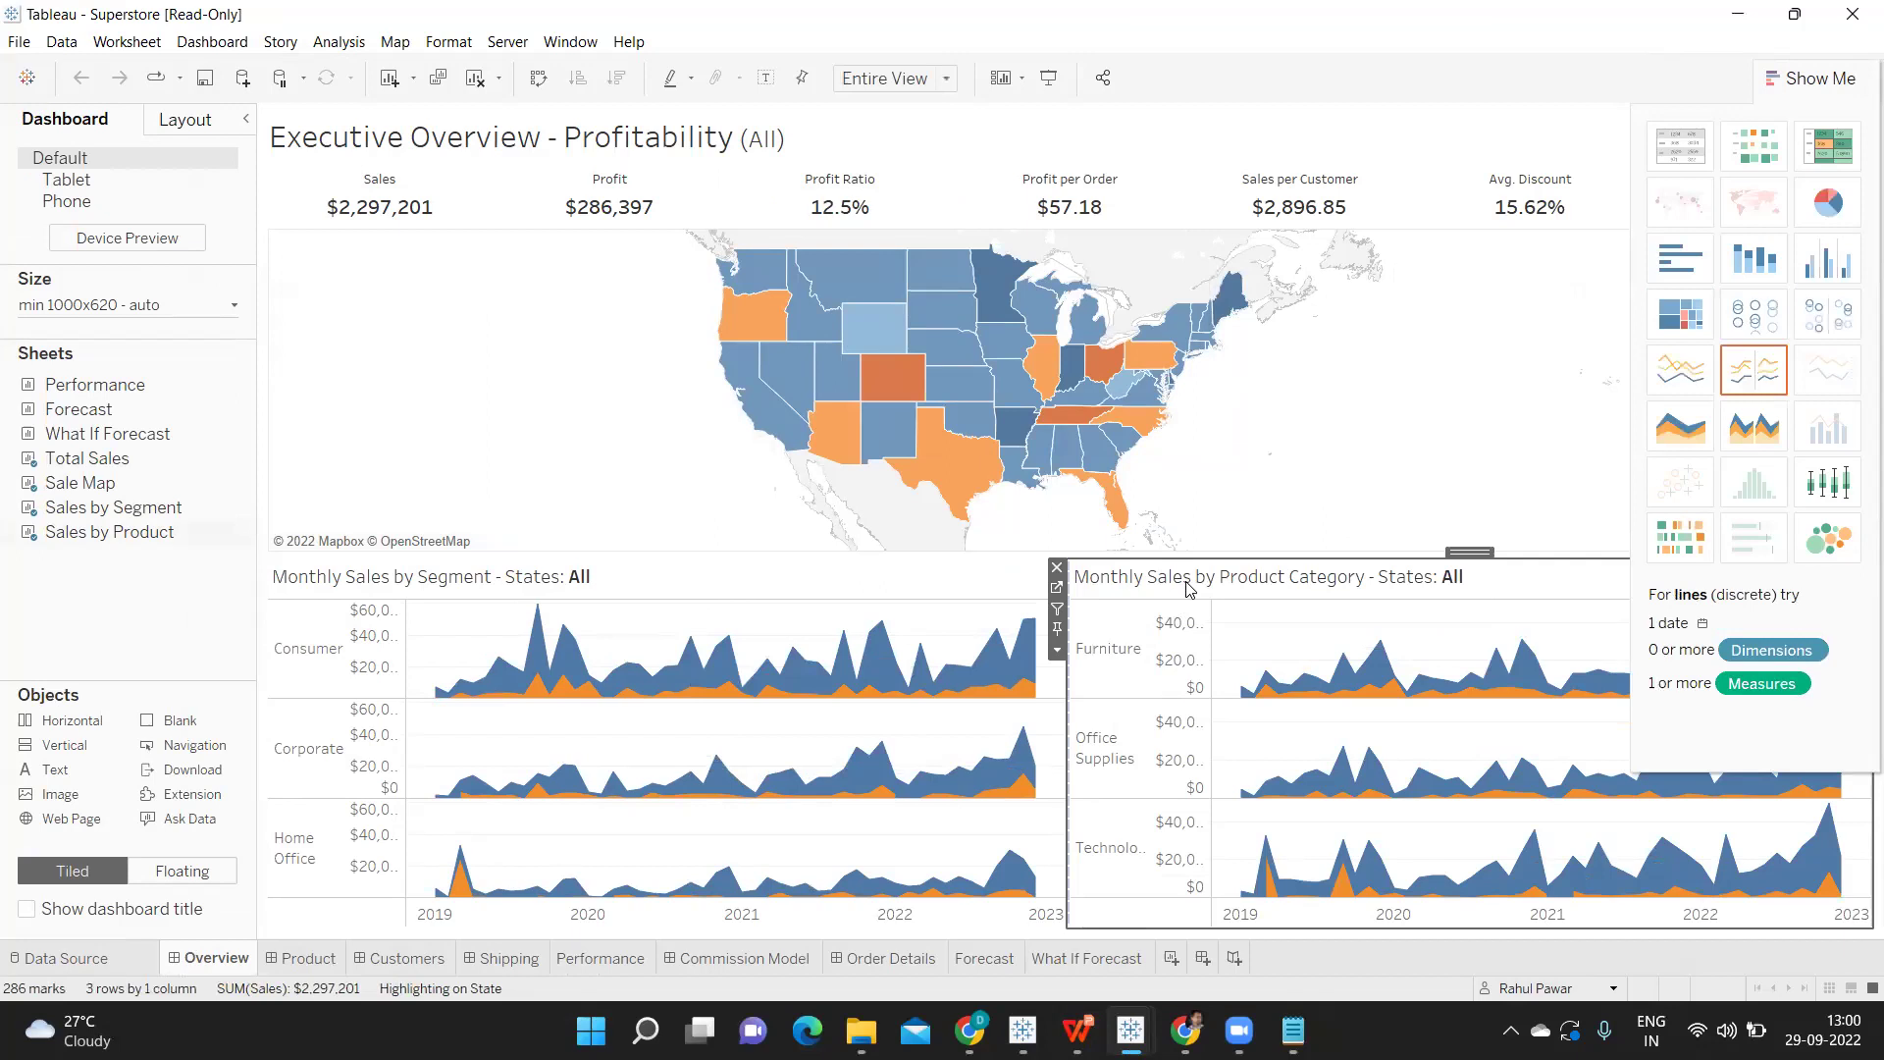
pyautogui.click(1843, 83)
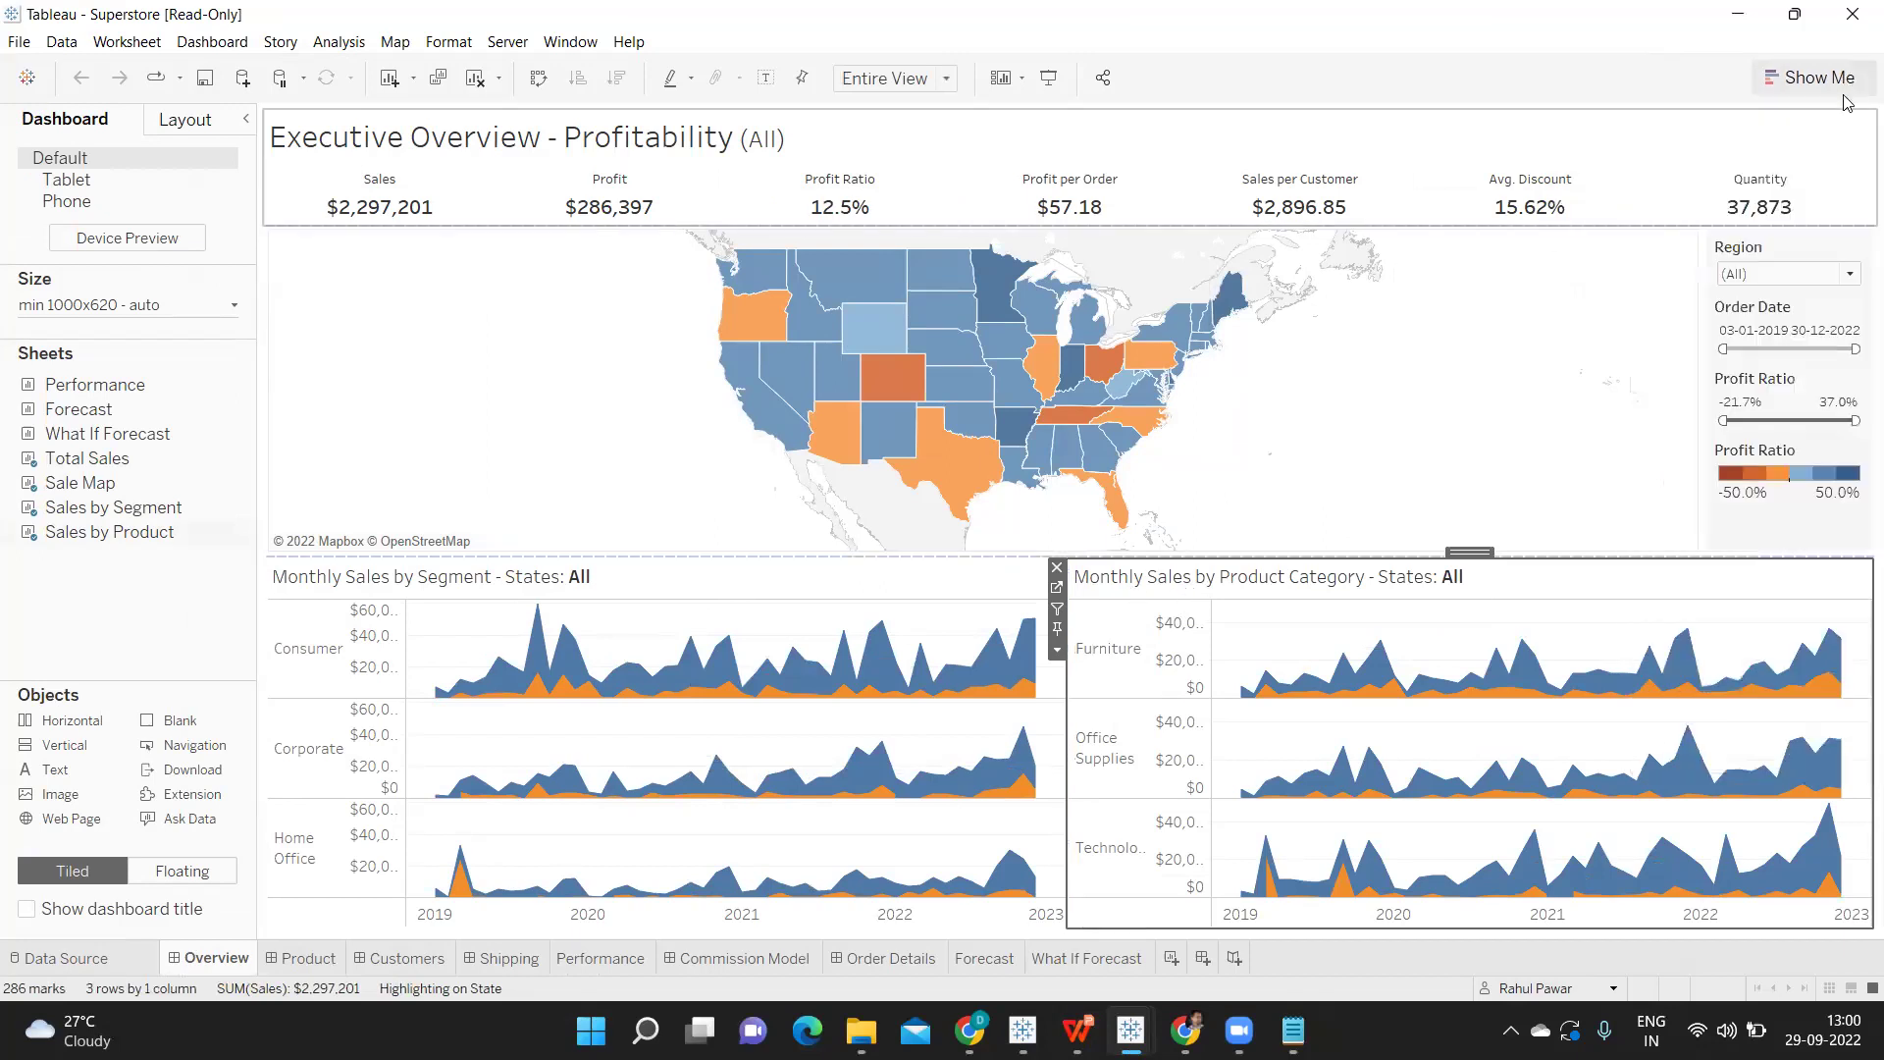
# Step: Filter the dashboard to Wyoming, then clear the filter back to all states and return to Notepad
pyautogui.click(596, 218)
pyautogui.moveTo(924, 317)
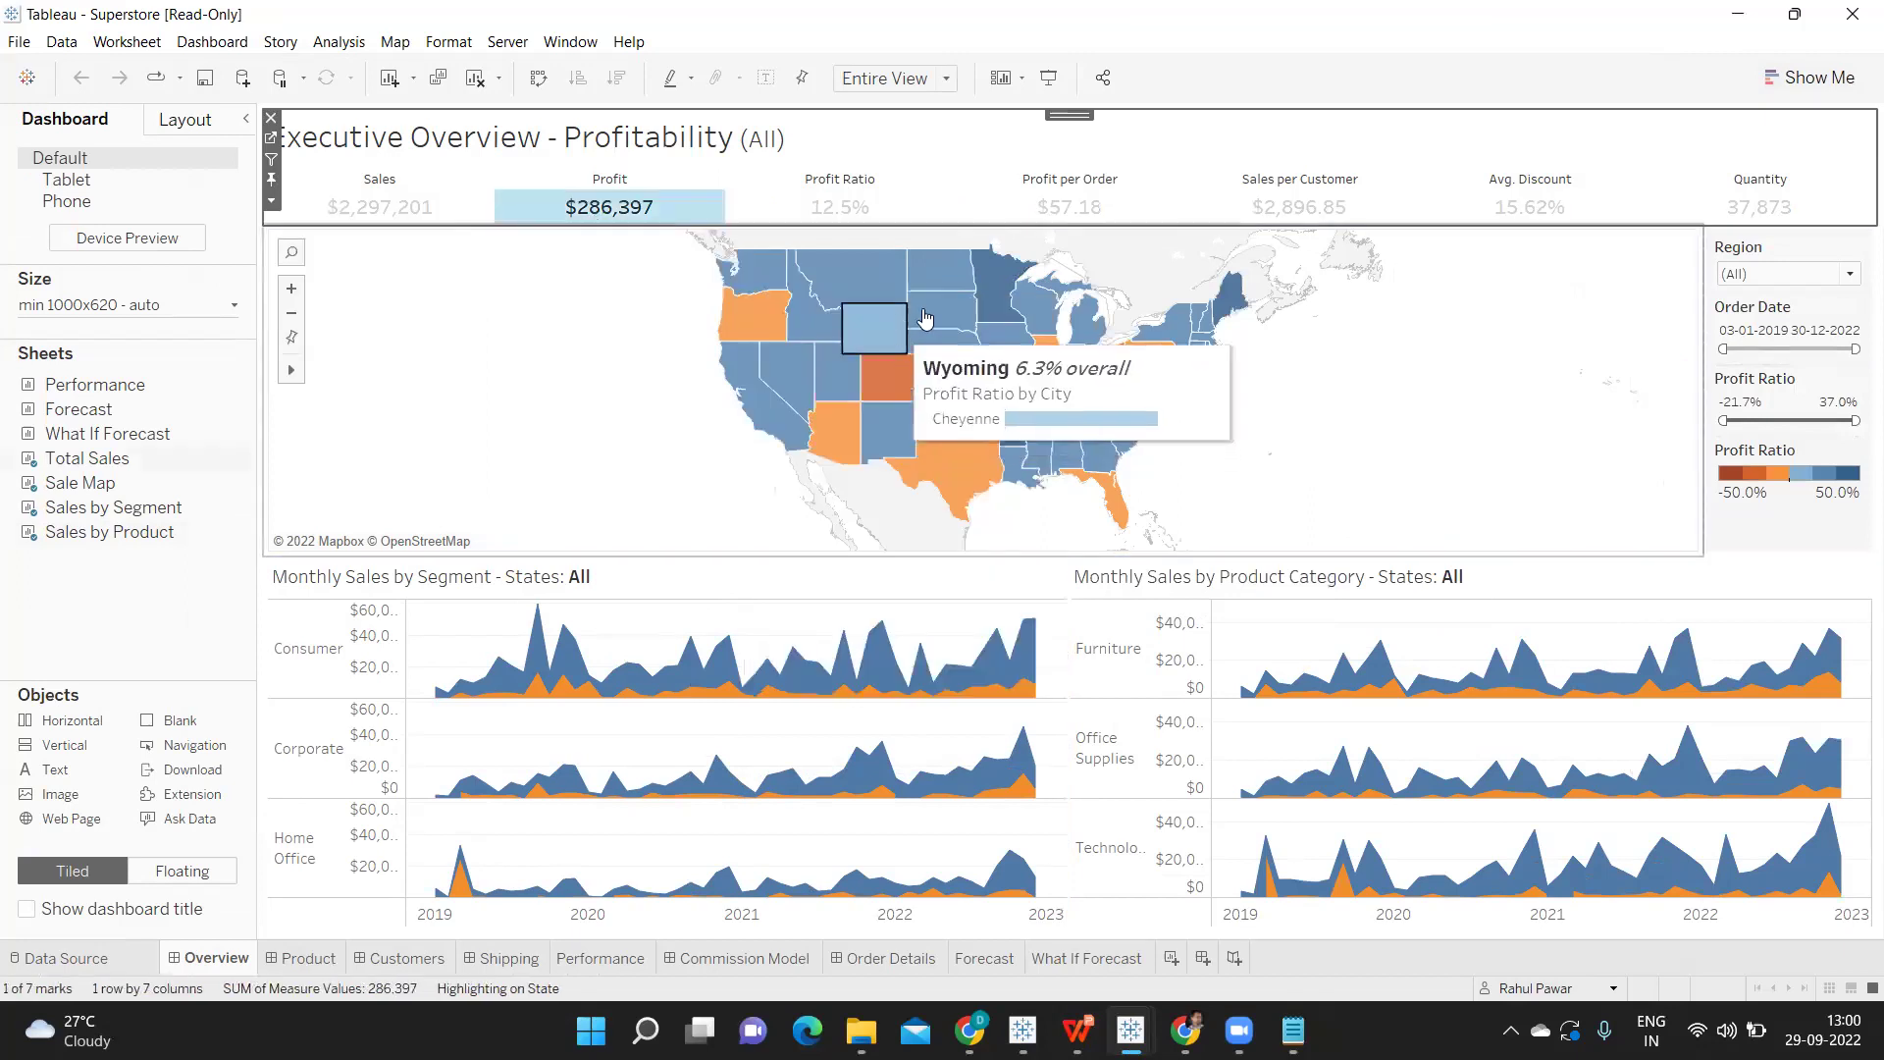
pyautogui.click(872, 339)
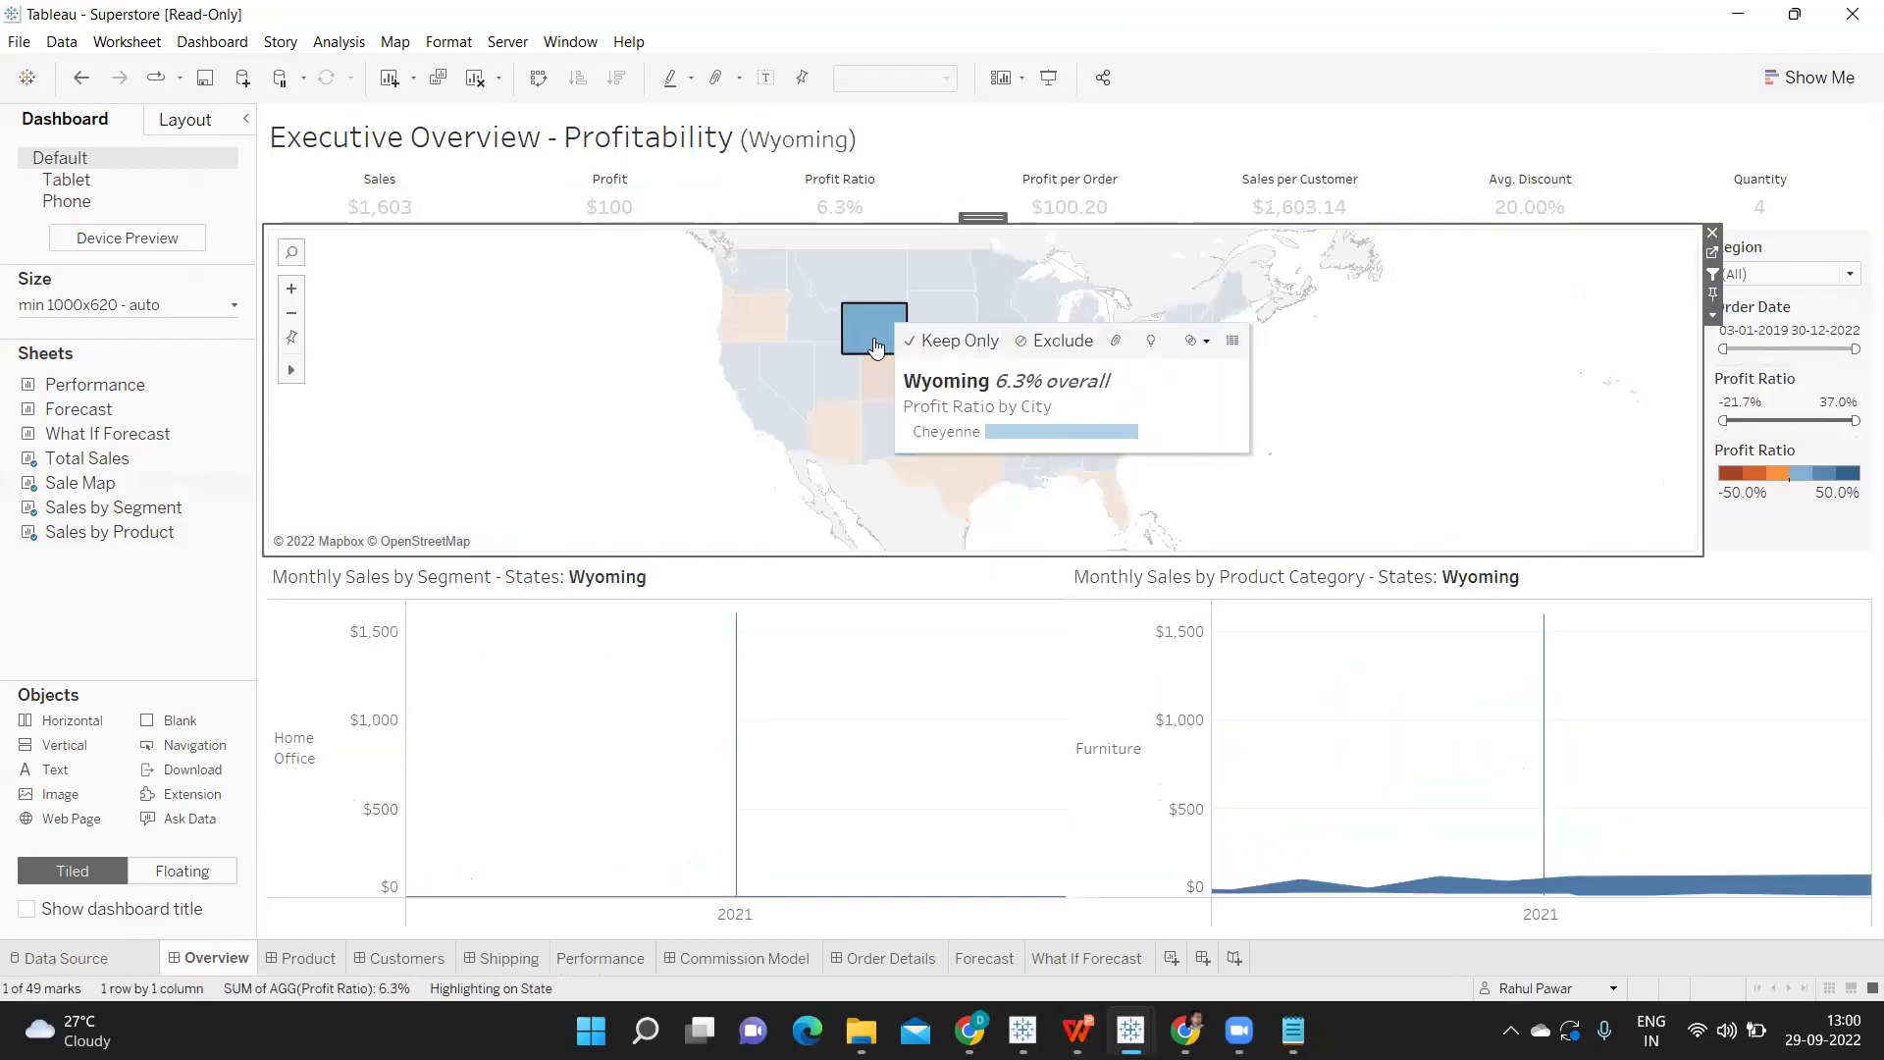
pyautogui.click(619, 226)
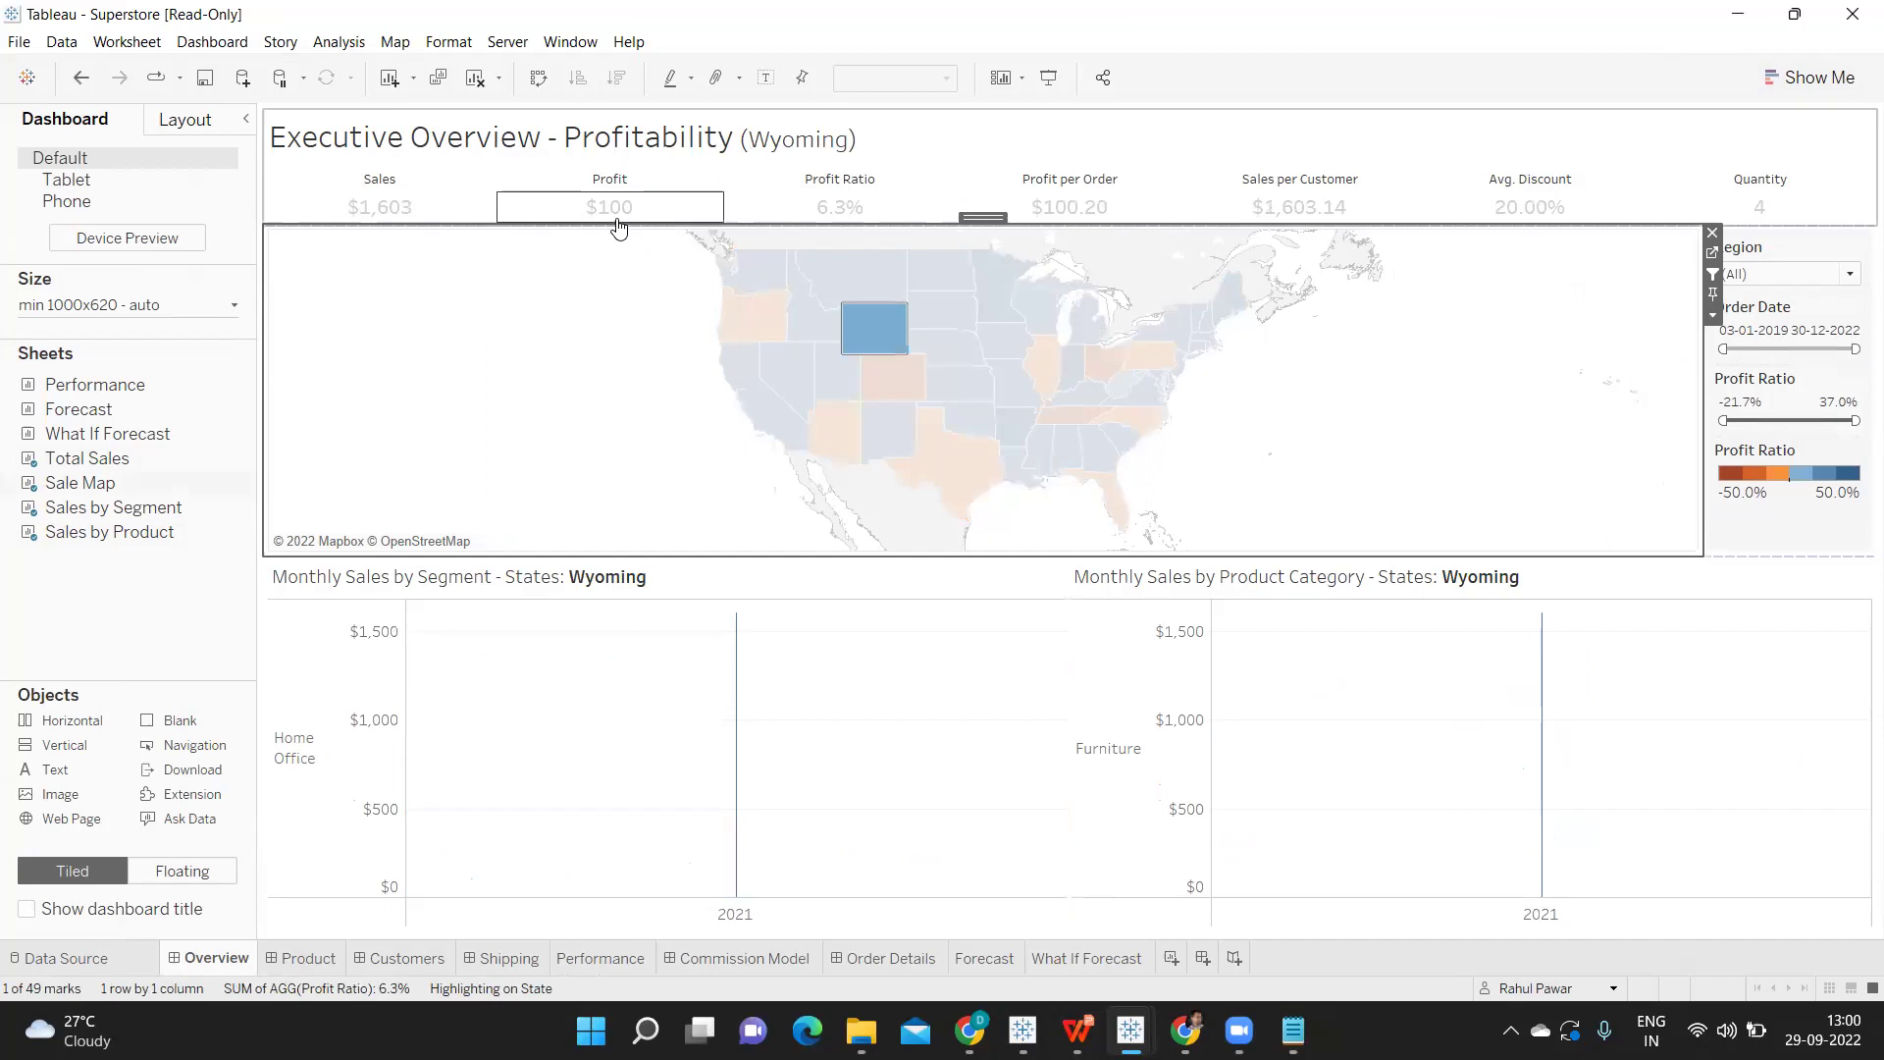
pyautogui.click(618, 226)
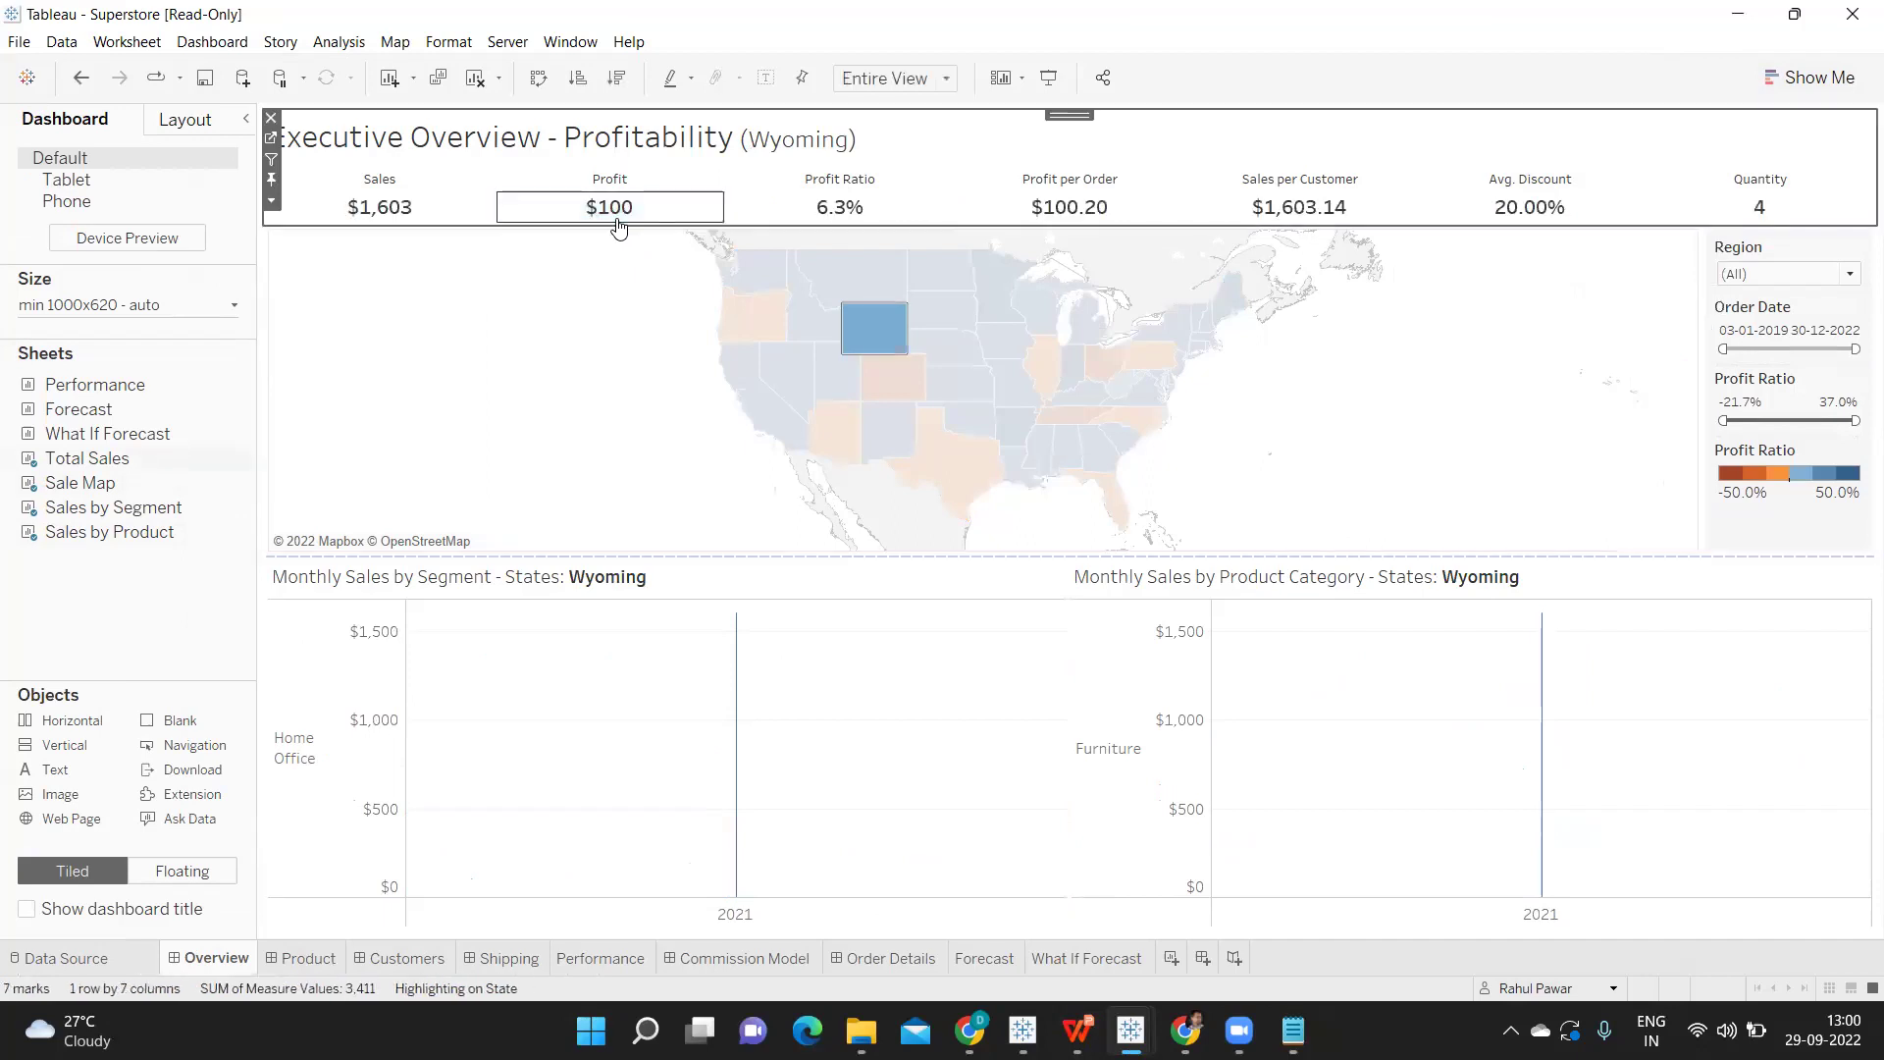
pyautogui.click(618, 226)
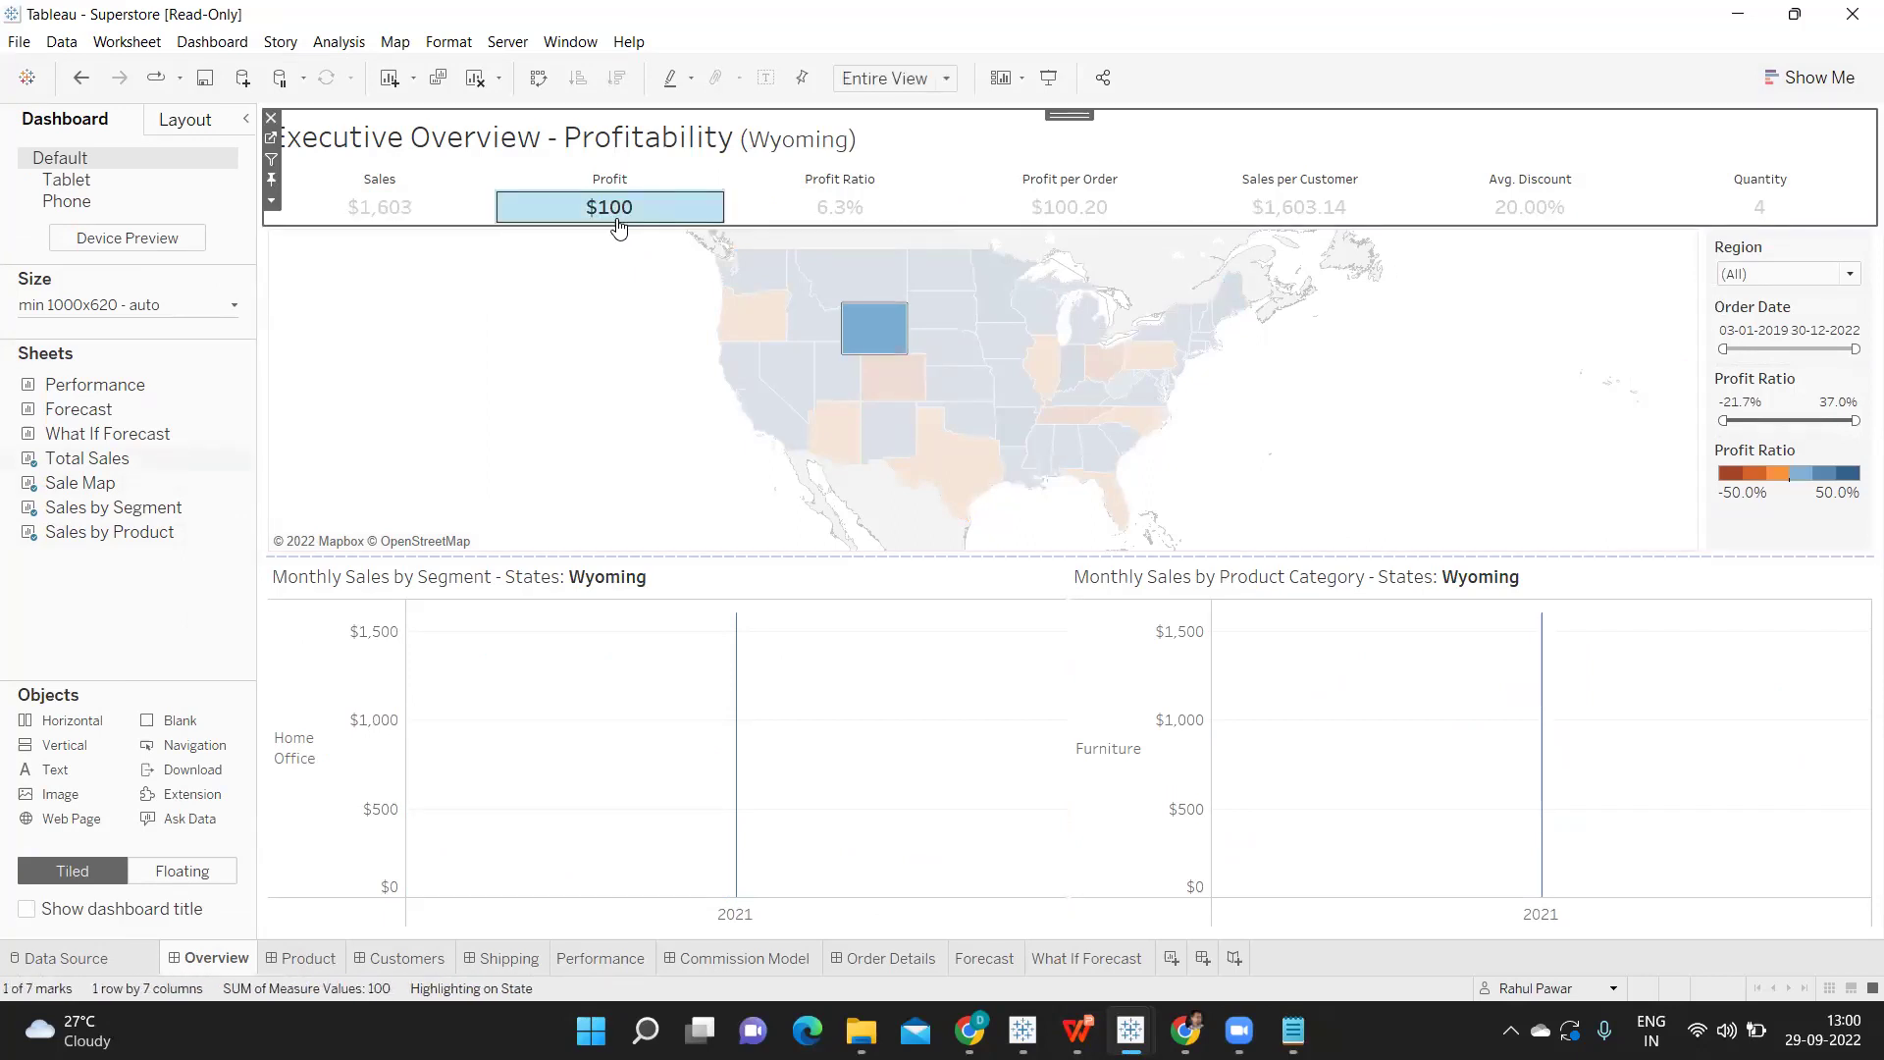
pyautogui.click(618, 226)
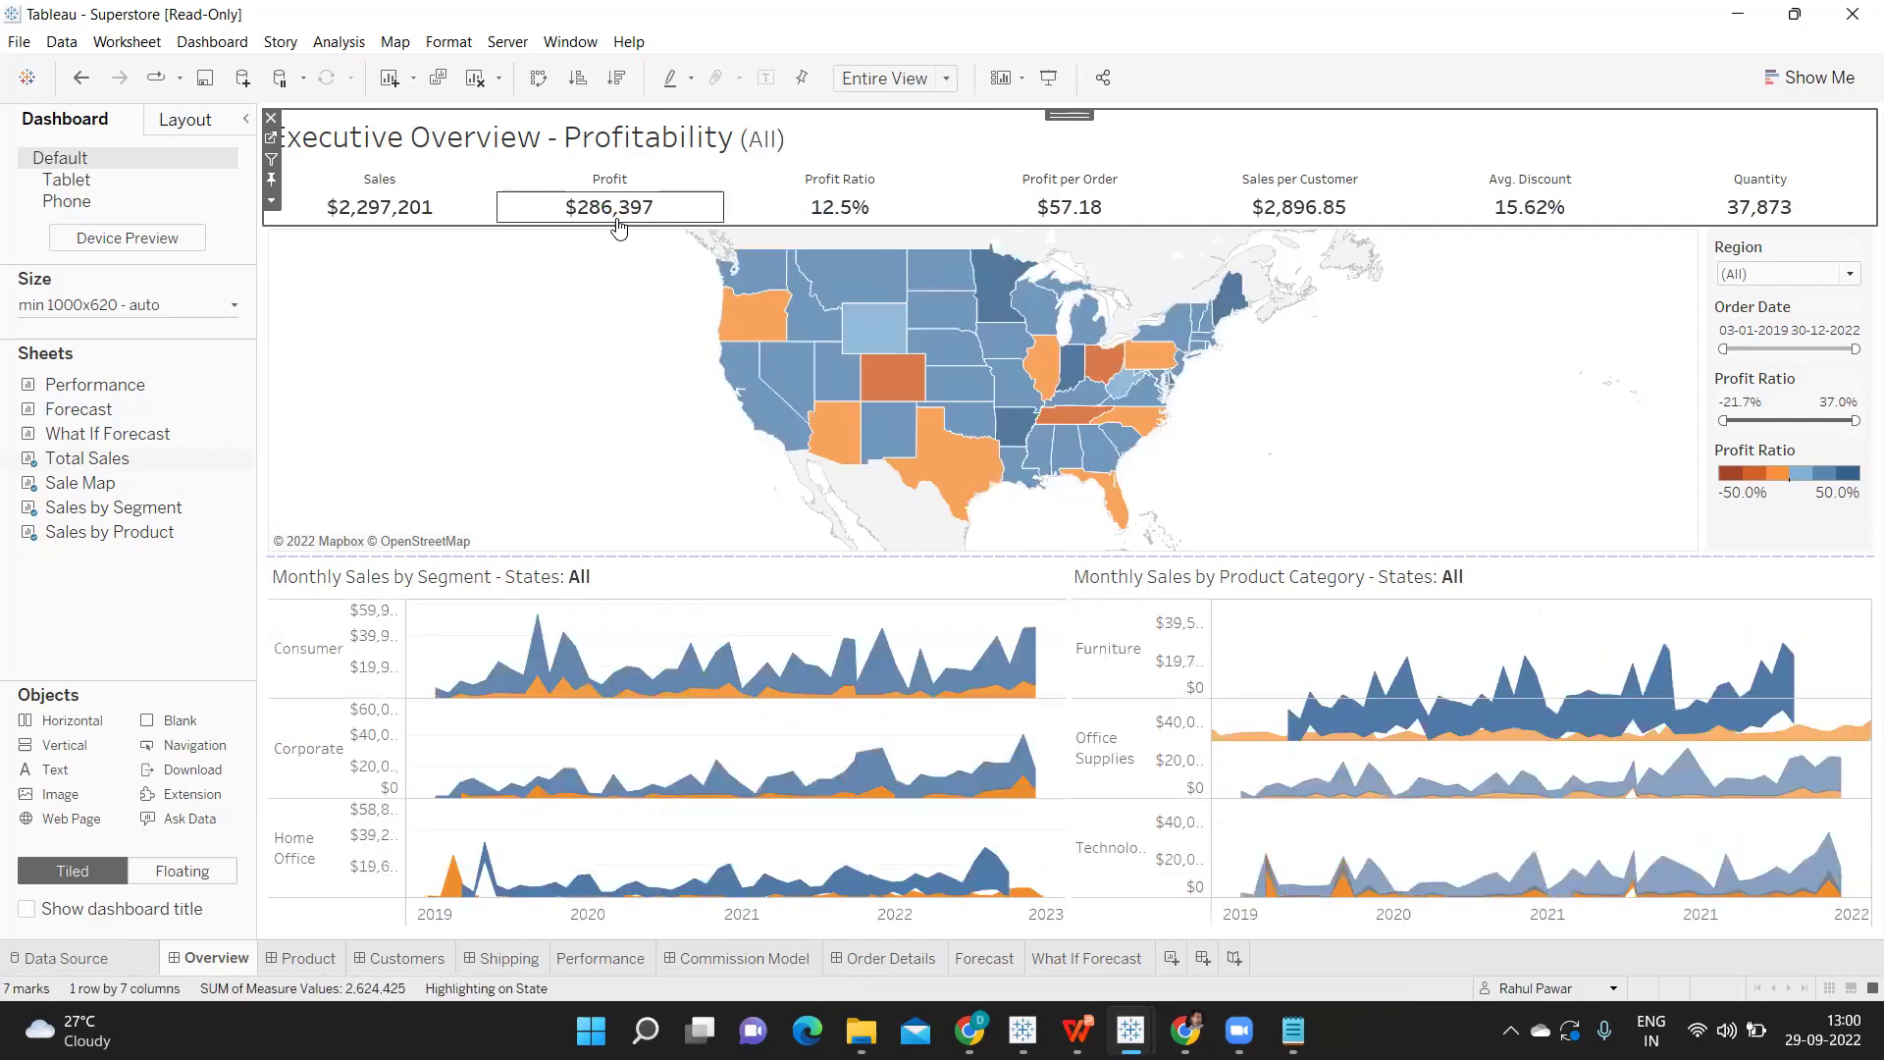
pyautogui.moveTo(1185, 1030)
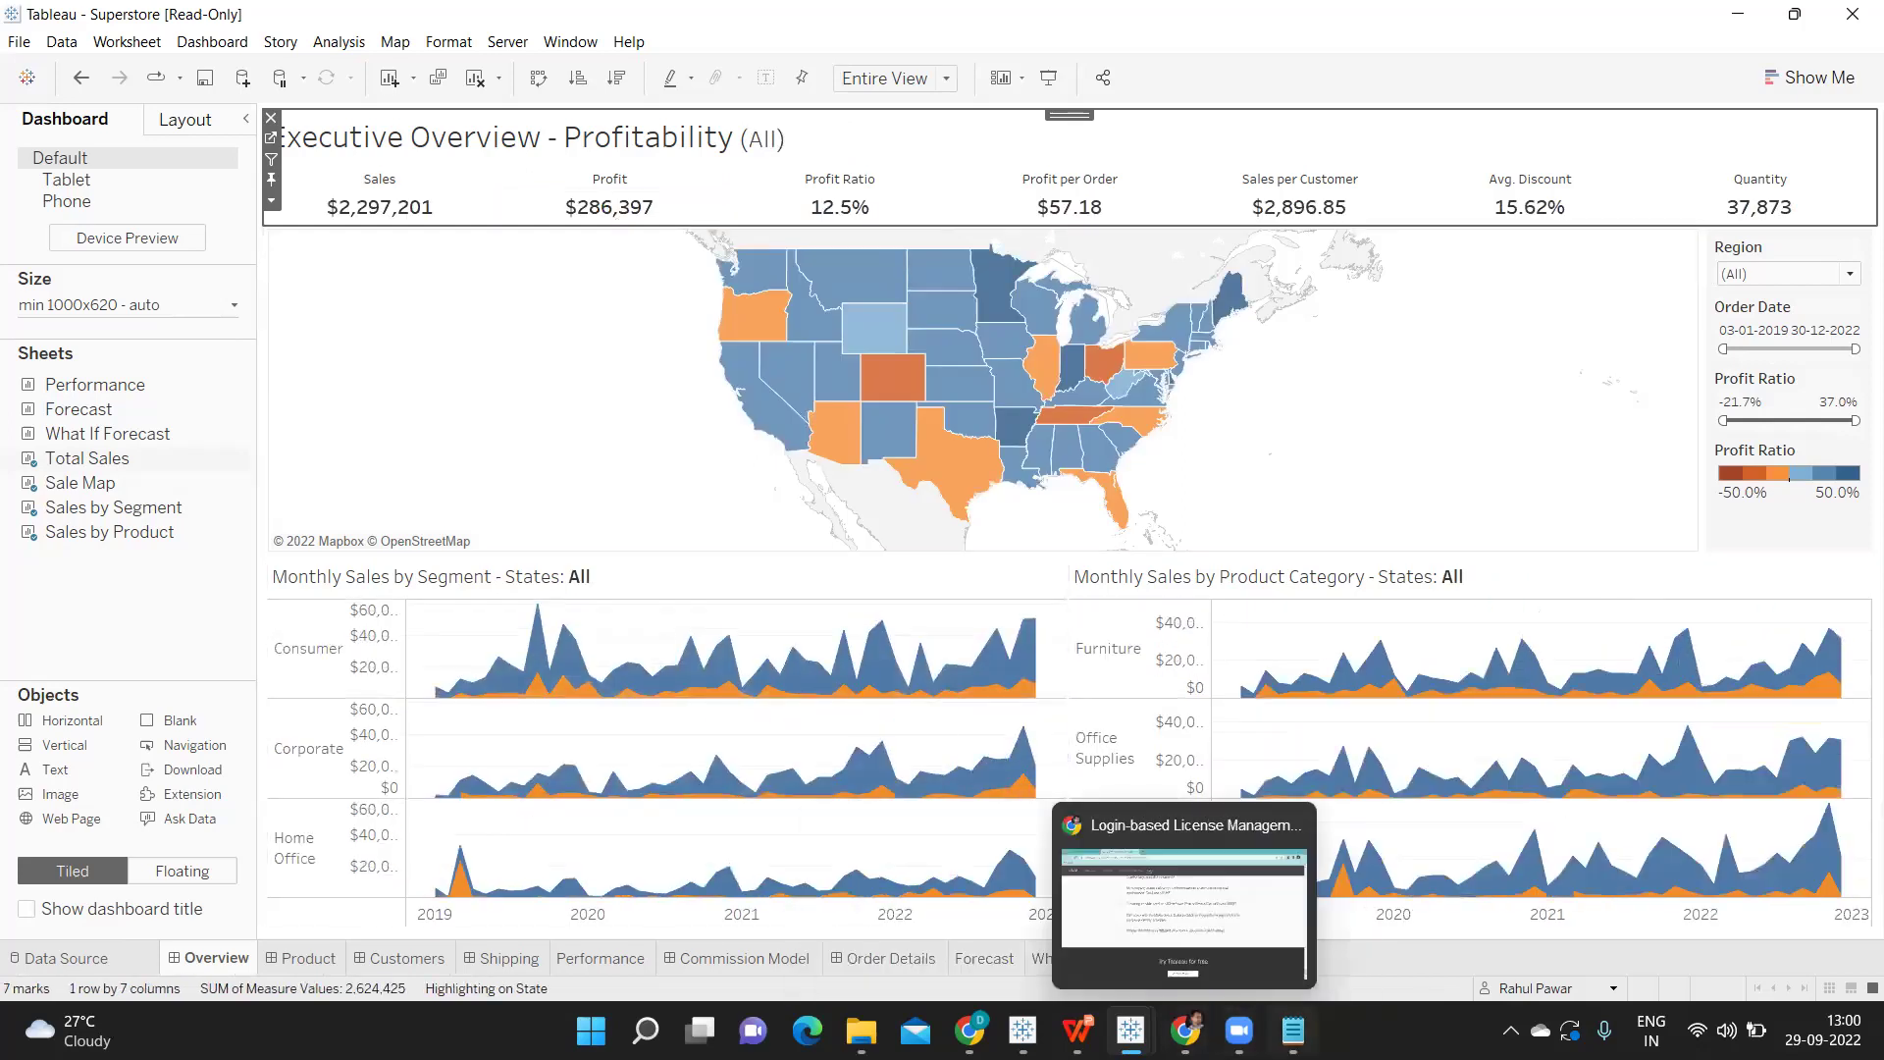
pyautogui.click(1293, 1030)
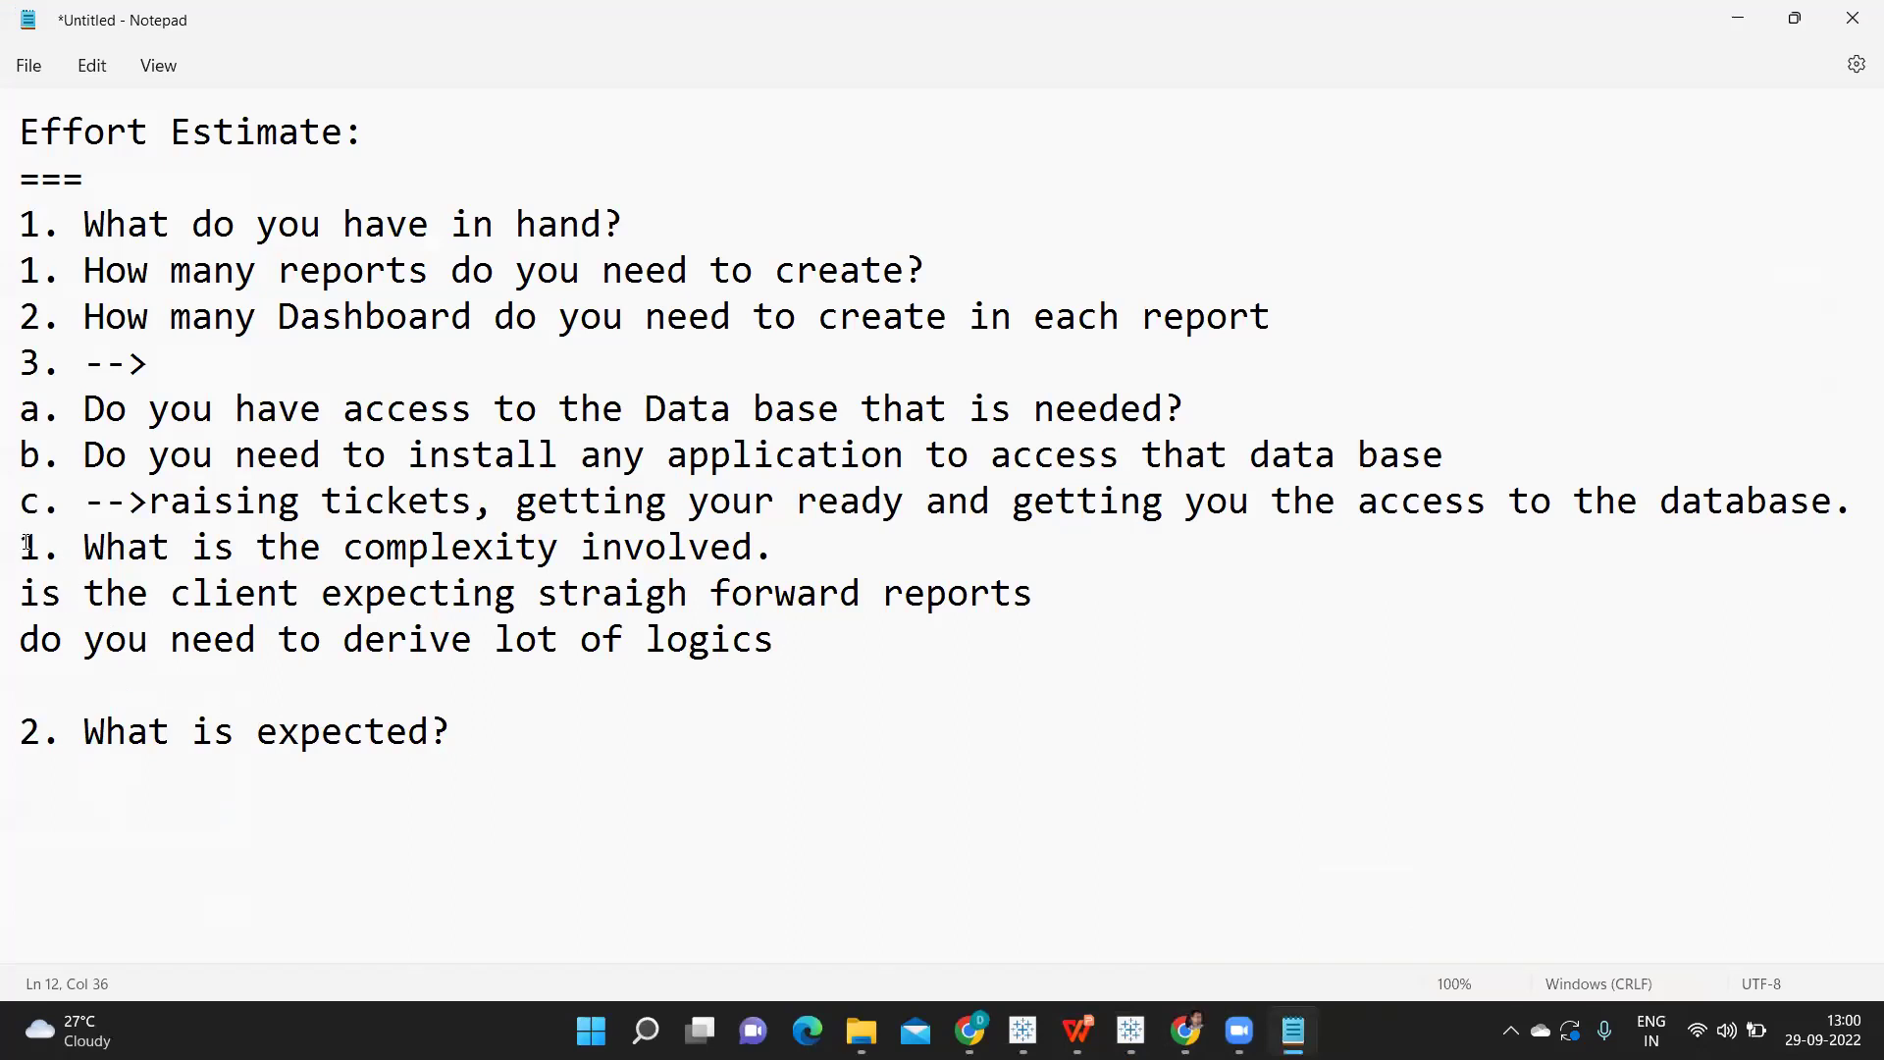
# Step: Below the complexity notes, list '1. Time to Develop' and '2. Time to Test'
pyautogui.moveTo(20, 547); pyautogui.dragTo(792, 653)
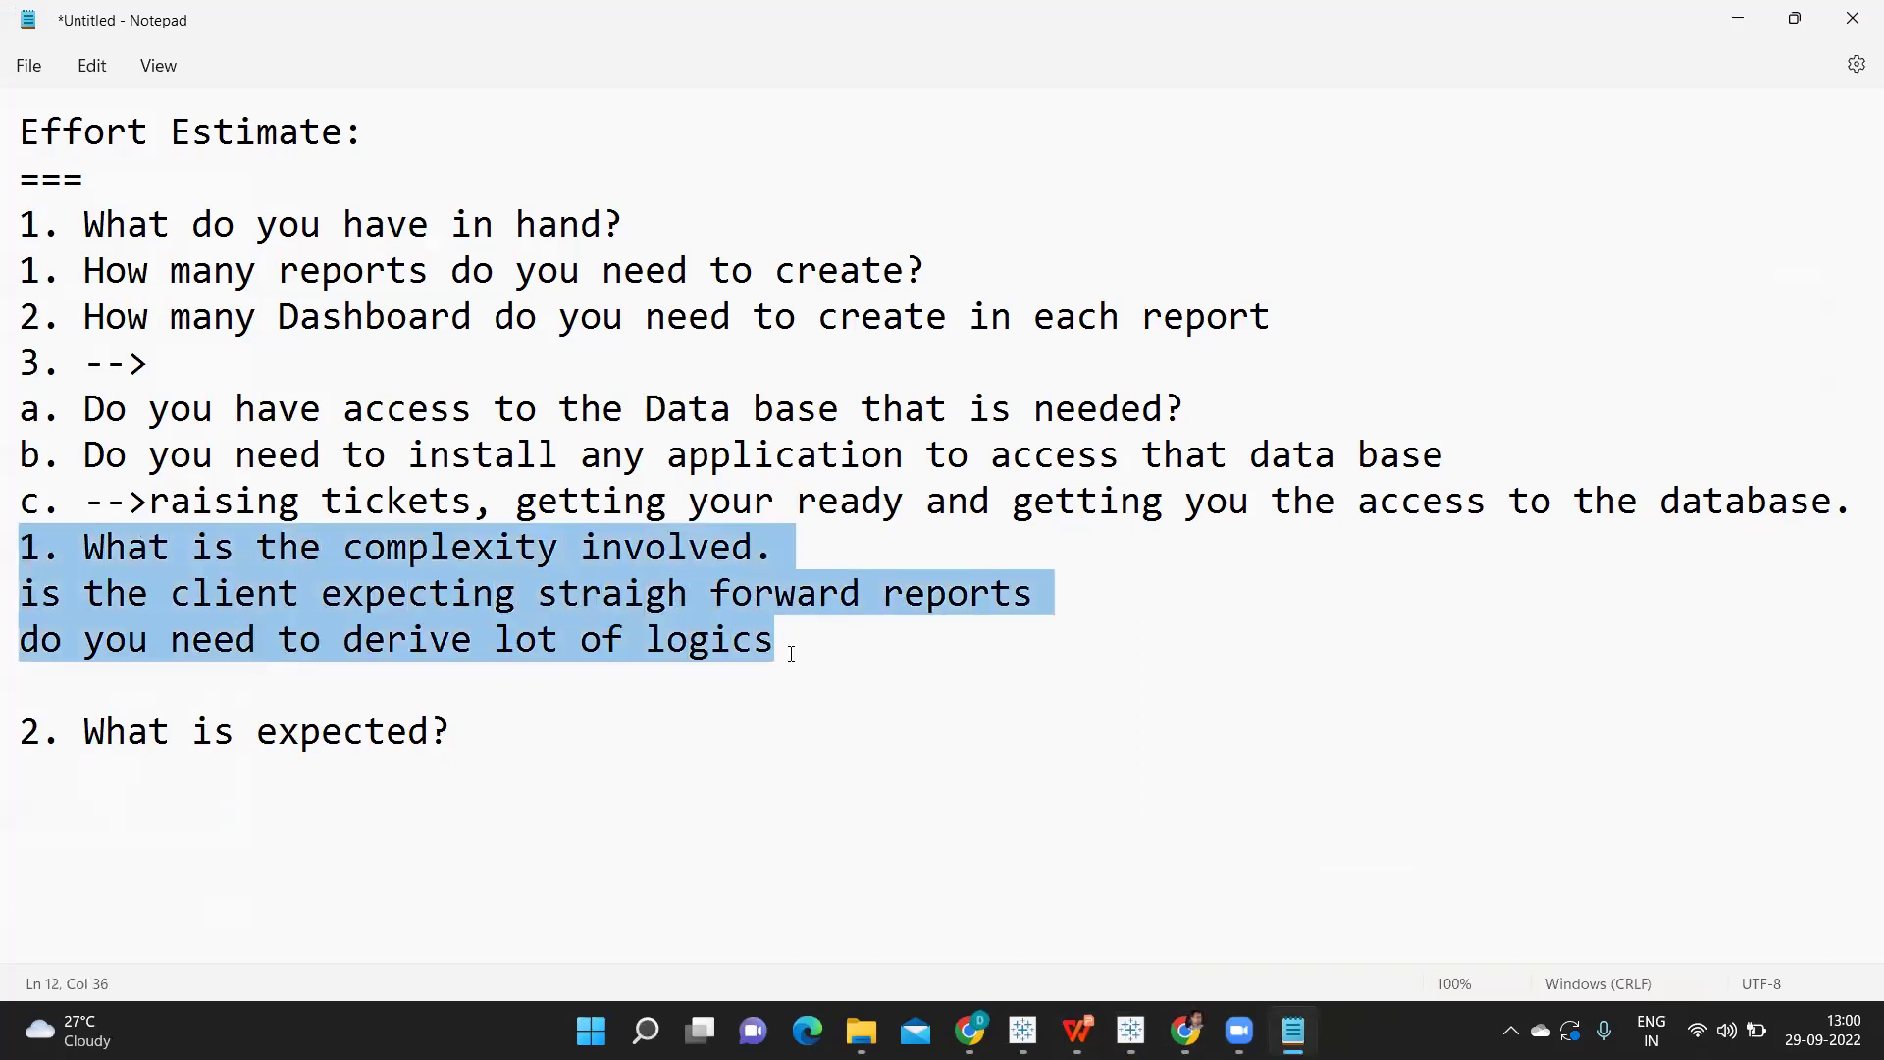
pyautogui.click(792, 644)
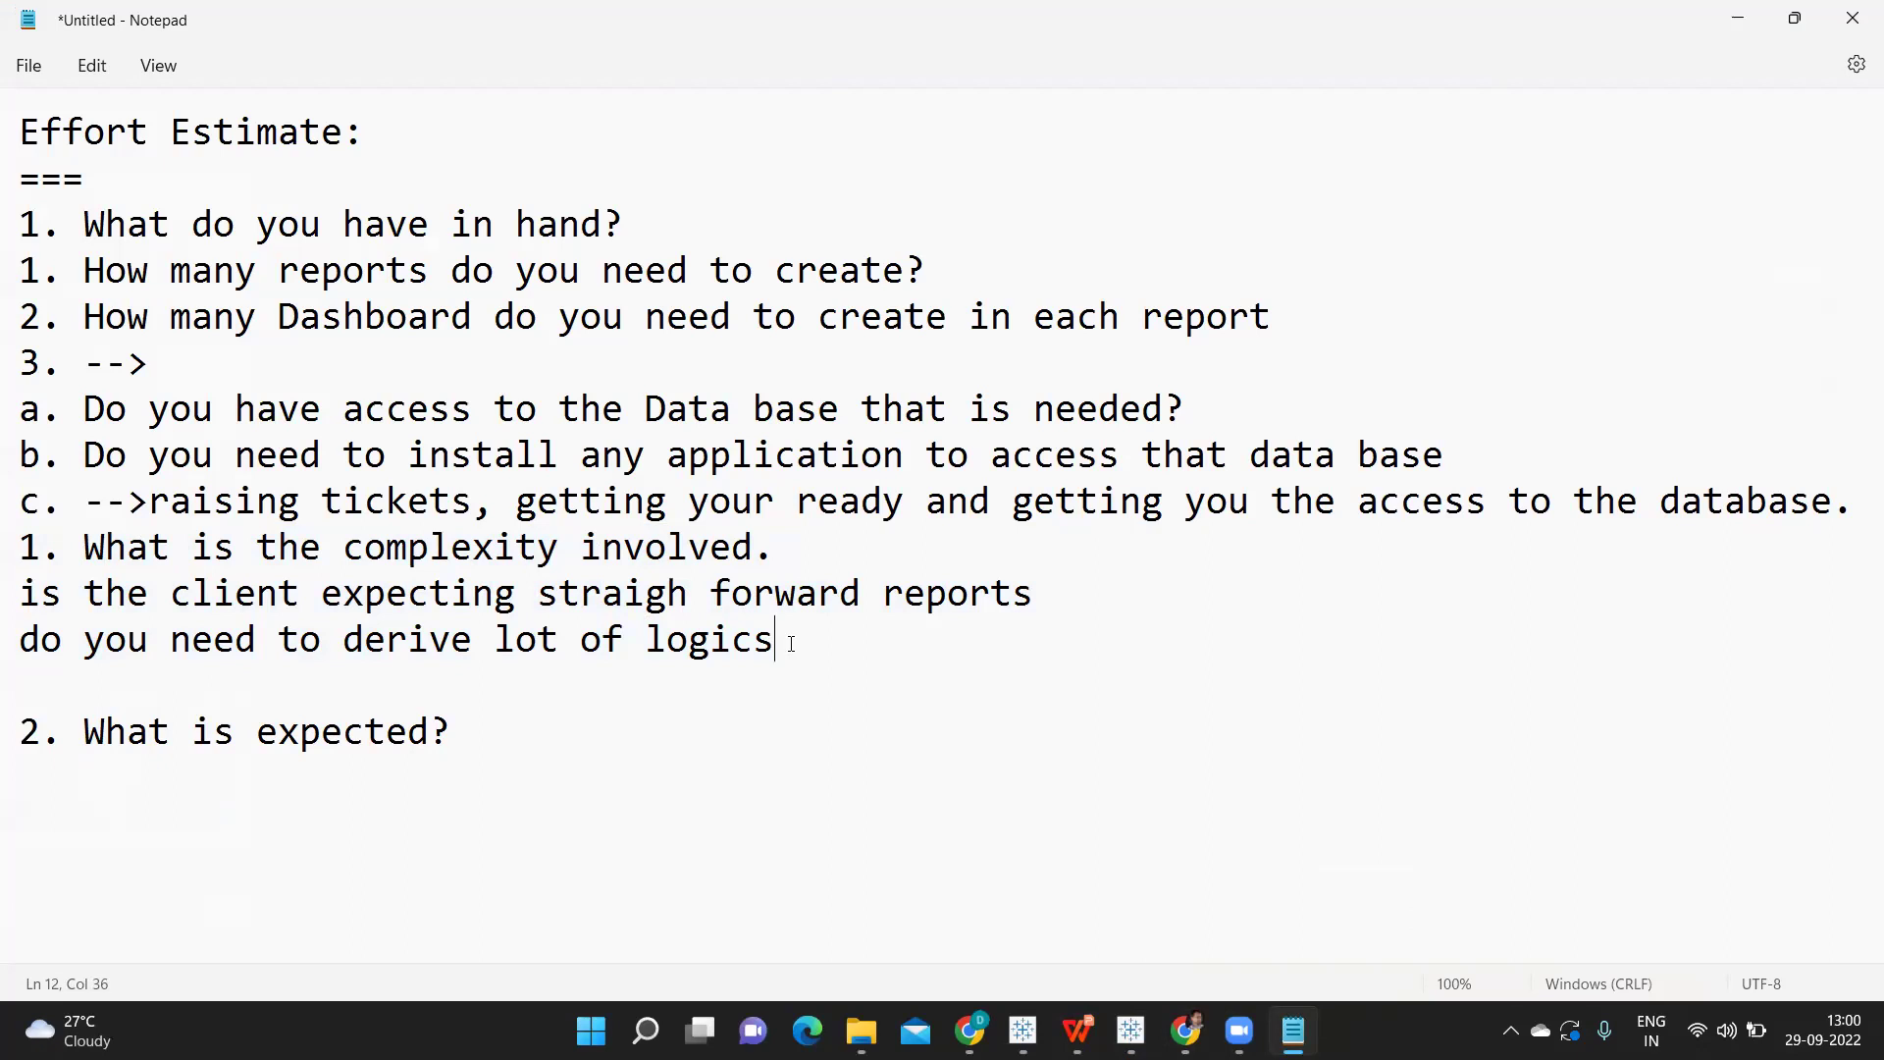
pyautogui.press('Return')
pyautogui.press('Return')
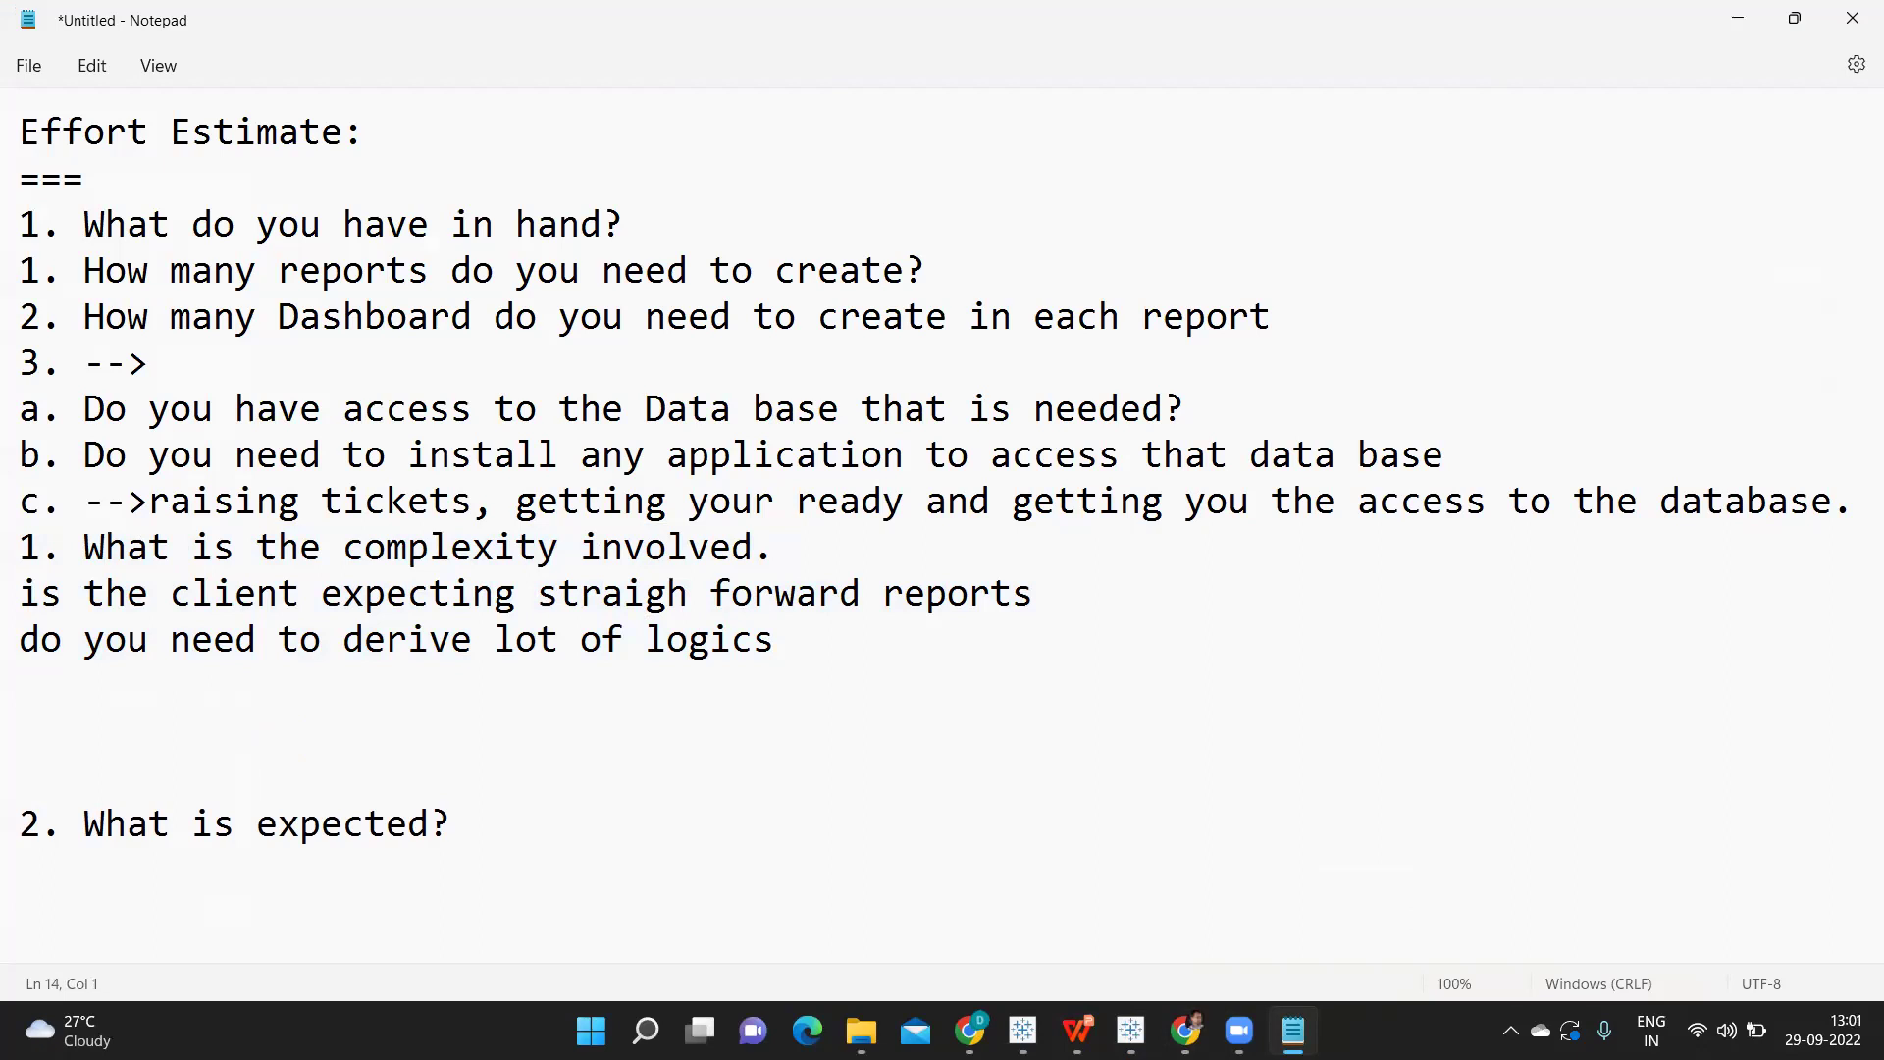
pyautogui.write('1. Time to ')
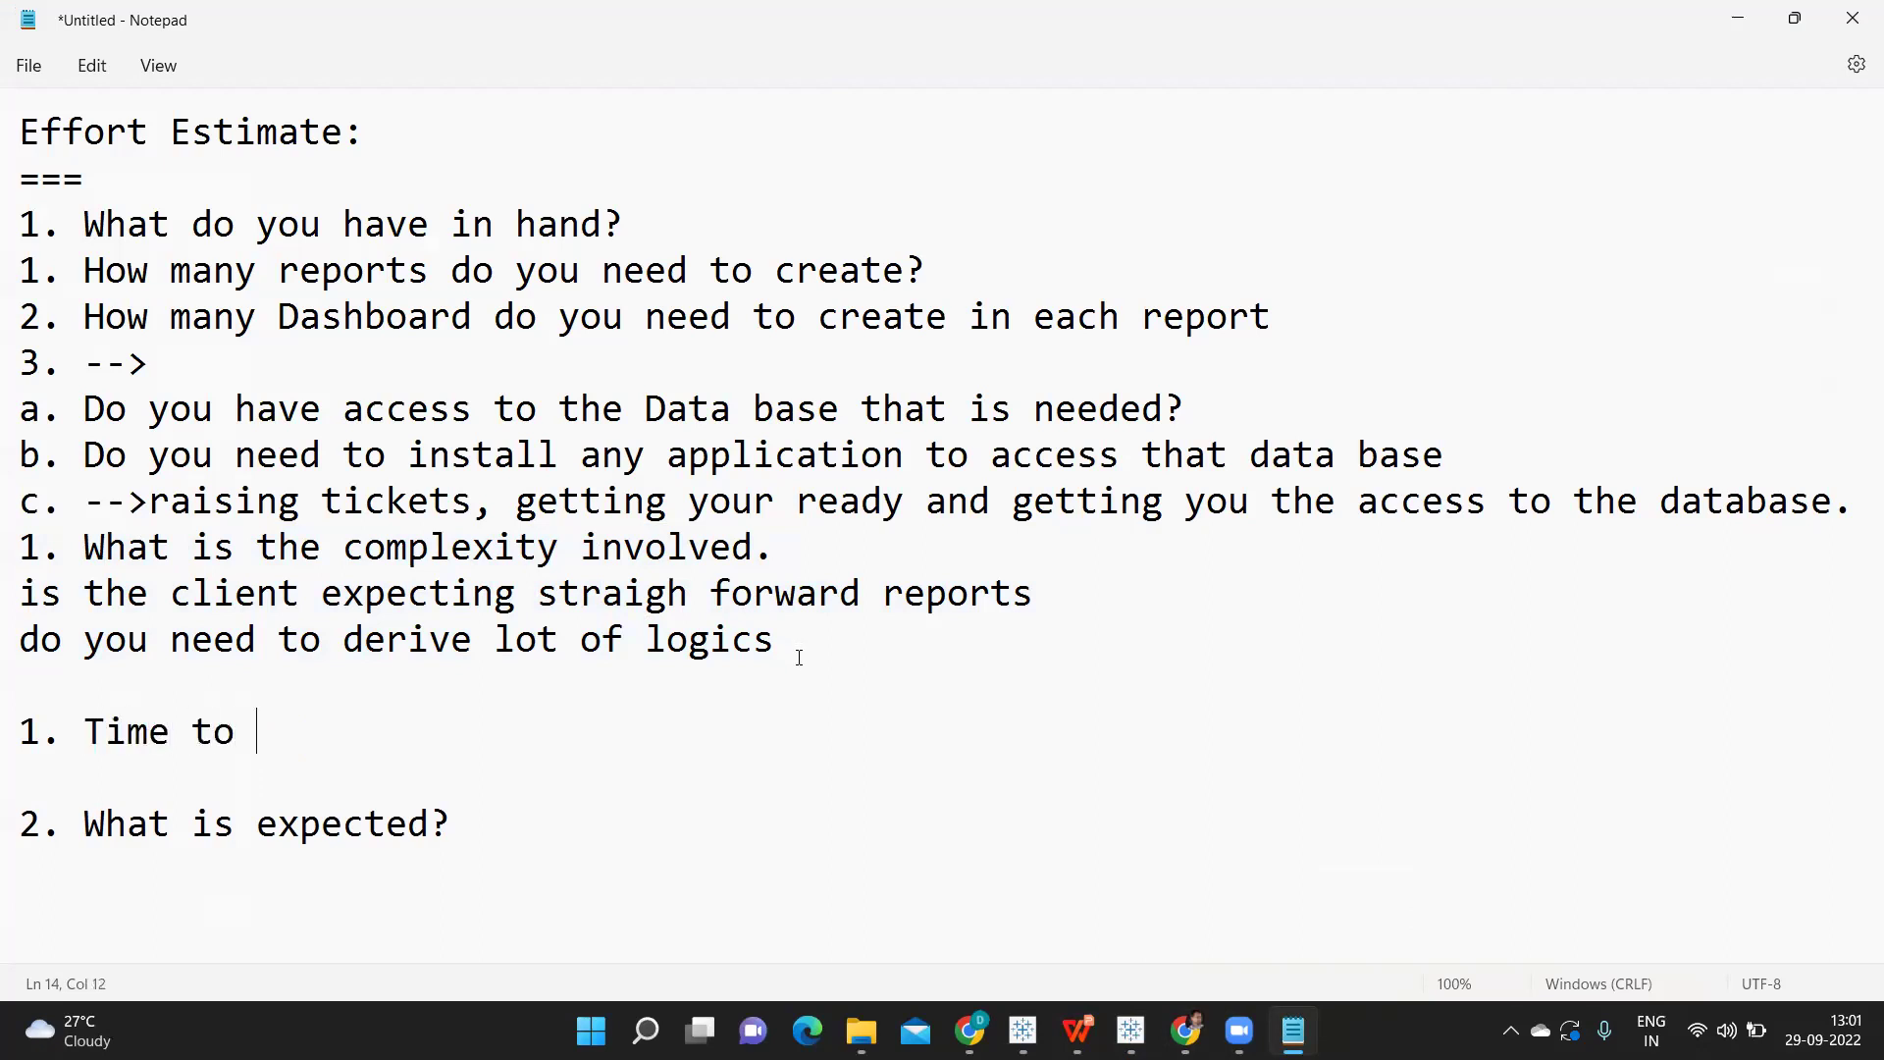
pyautogui.write('Develop')
pyautogui.press('Return')
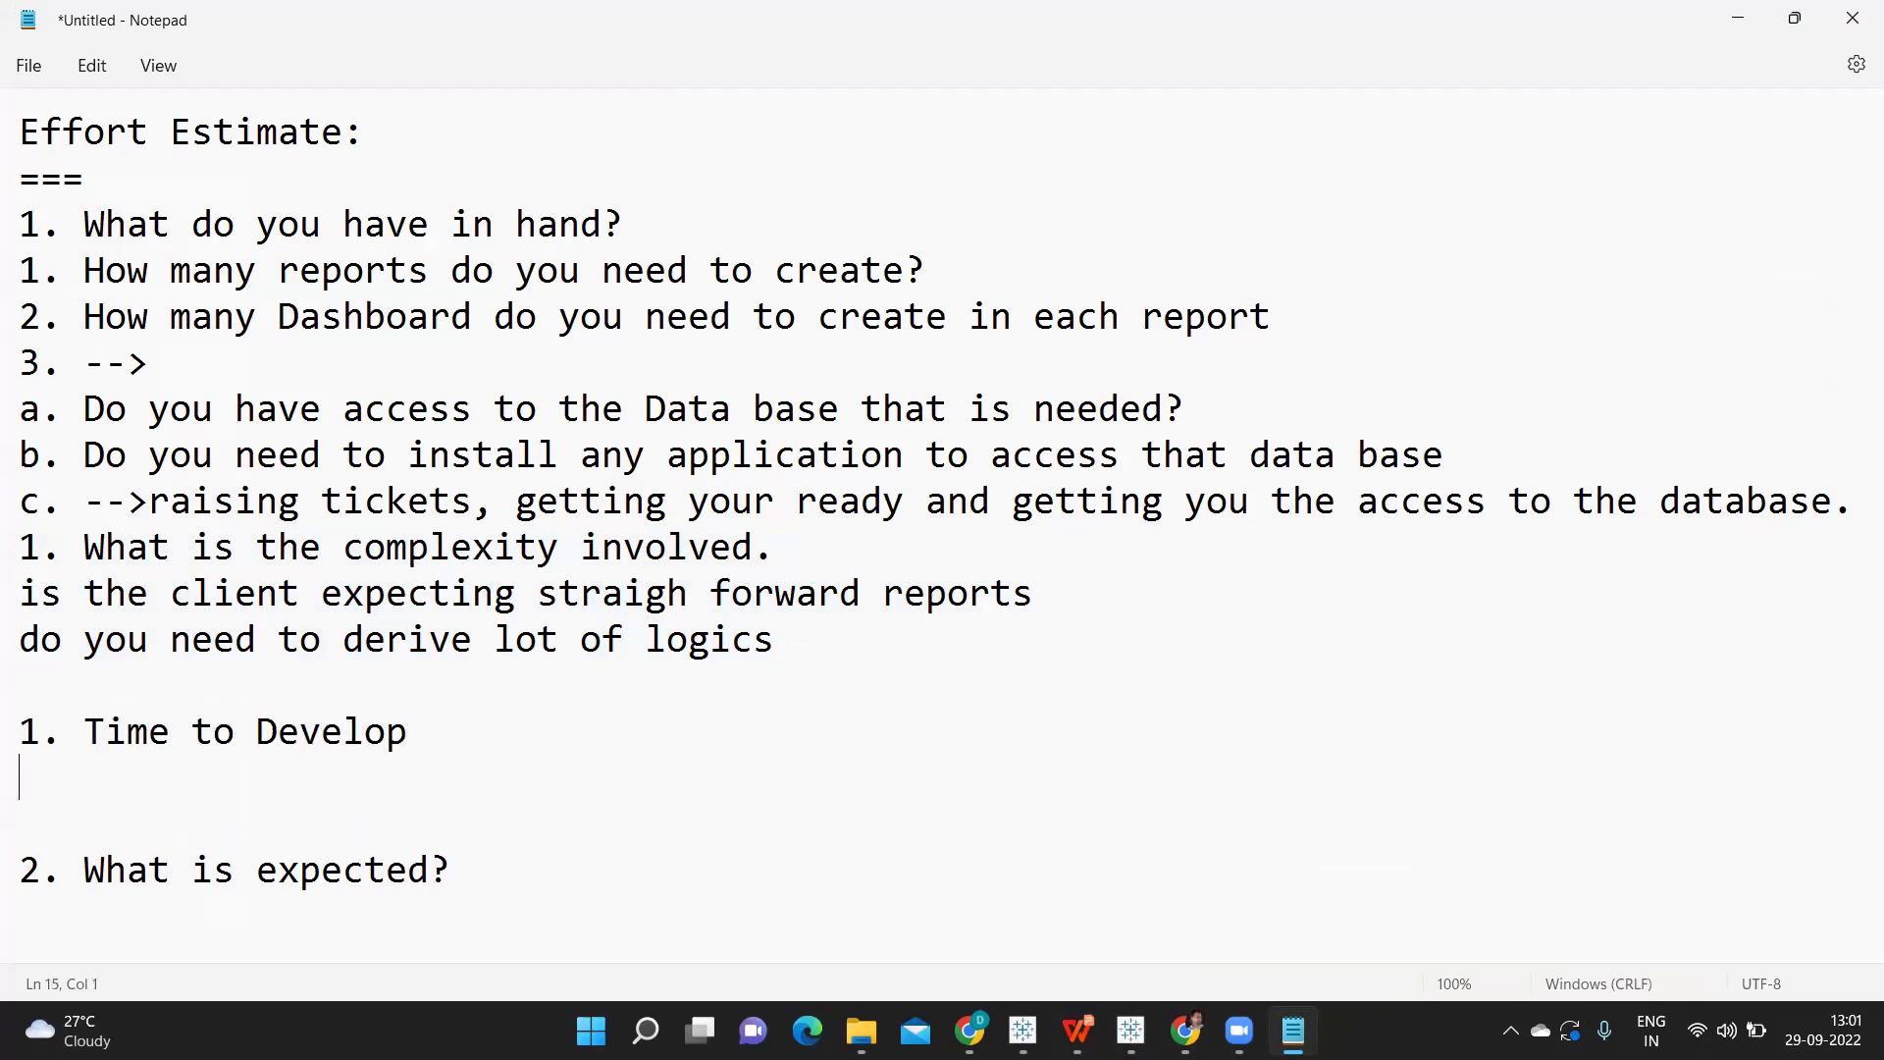
pyautogui.write('2. Time to ')
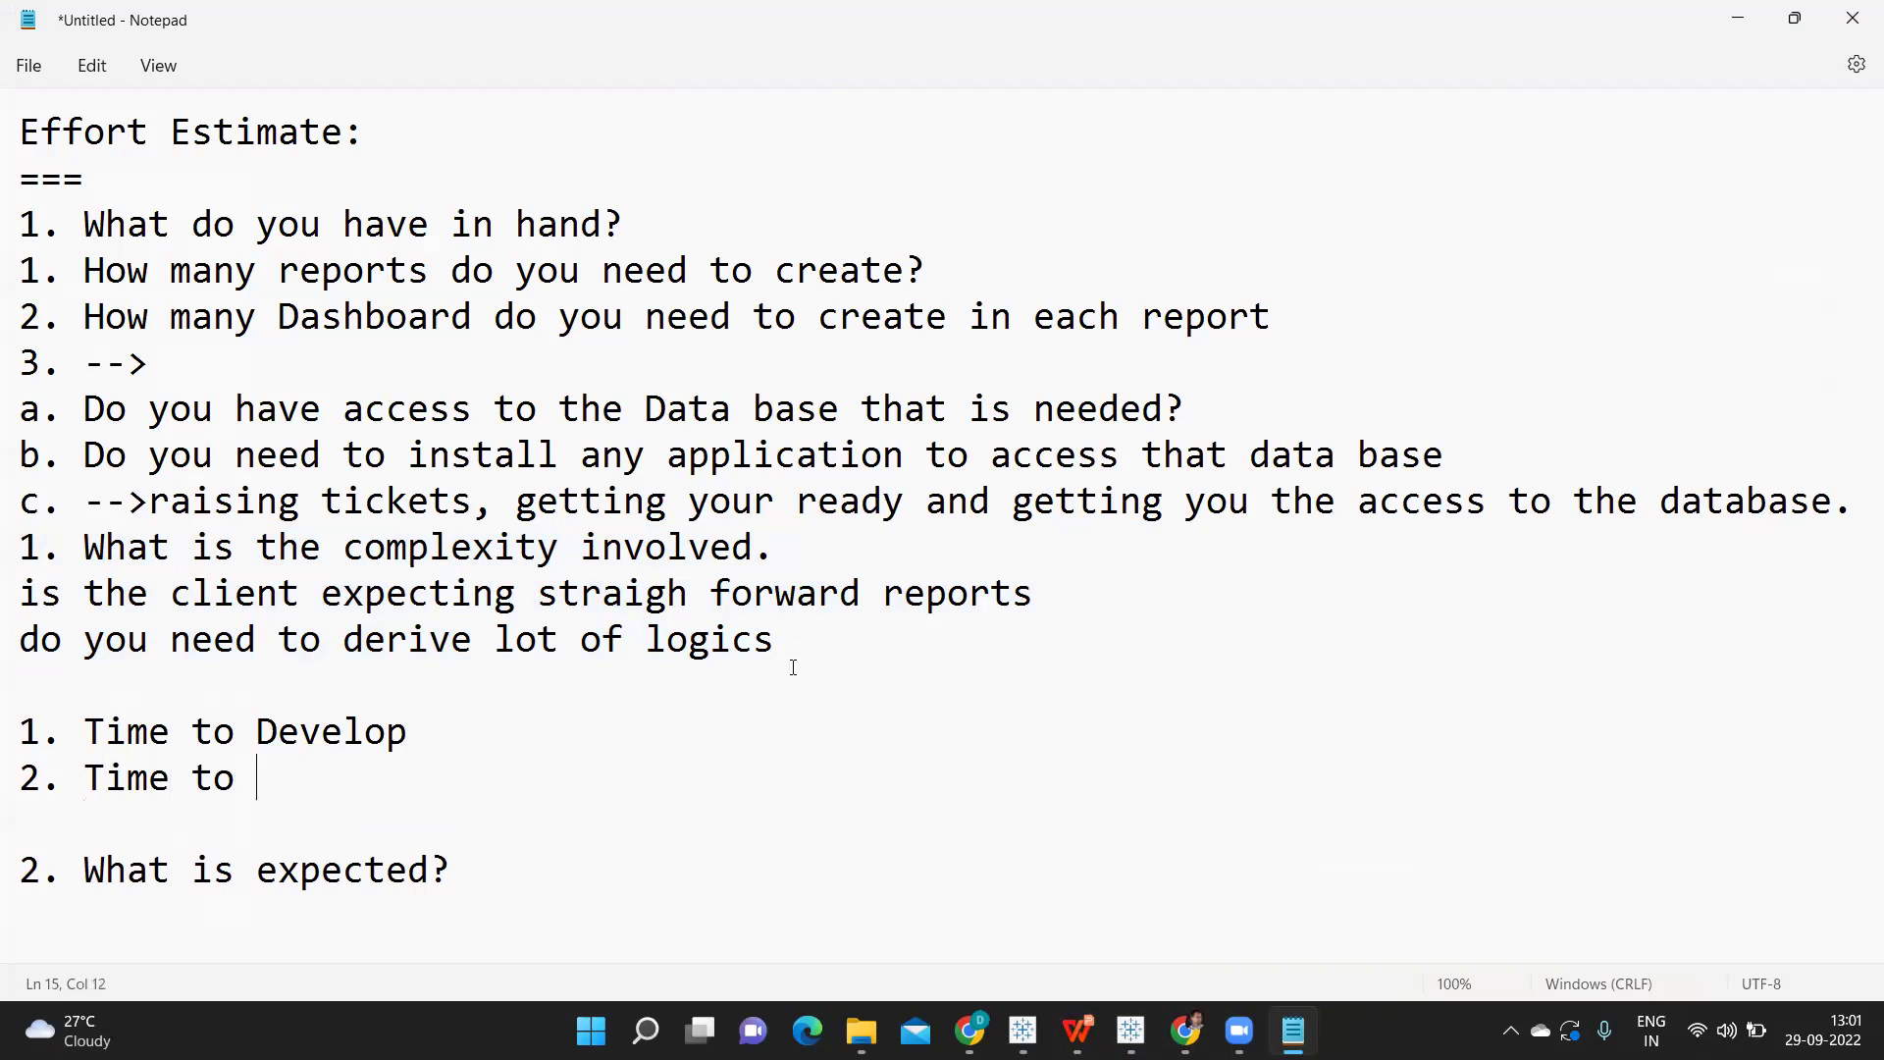
pyautogui.write('Test')
pyautogui.press('Return')
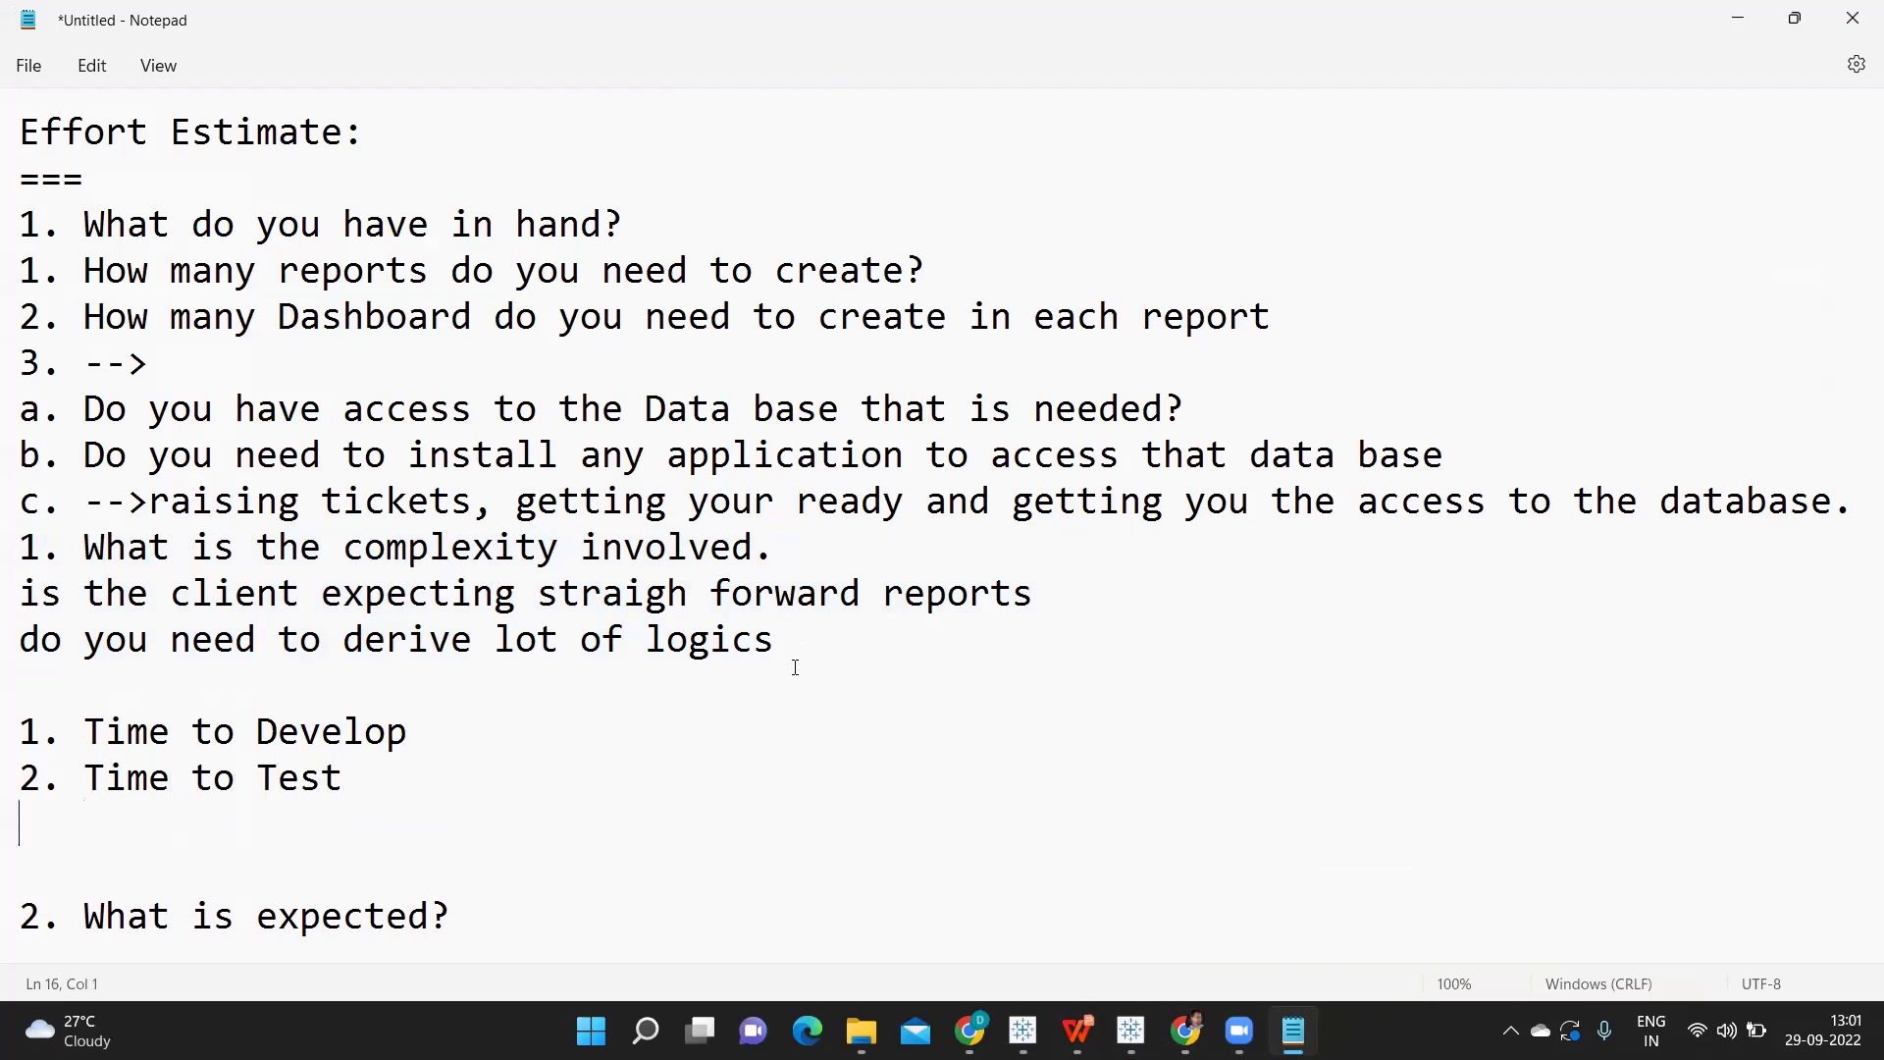
# Step: Add the third item '3. time to Impact analysis'
pyautogui.write('3. time to Doc')
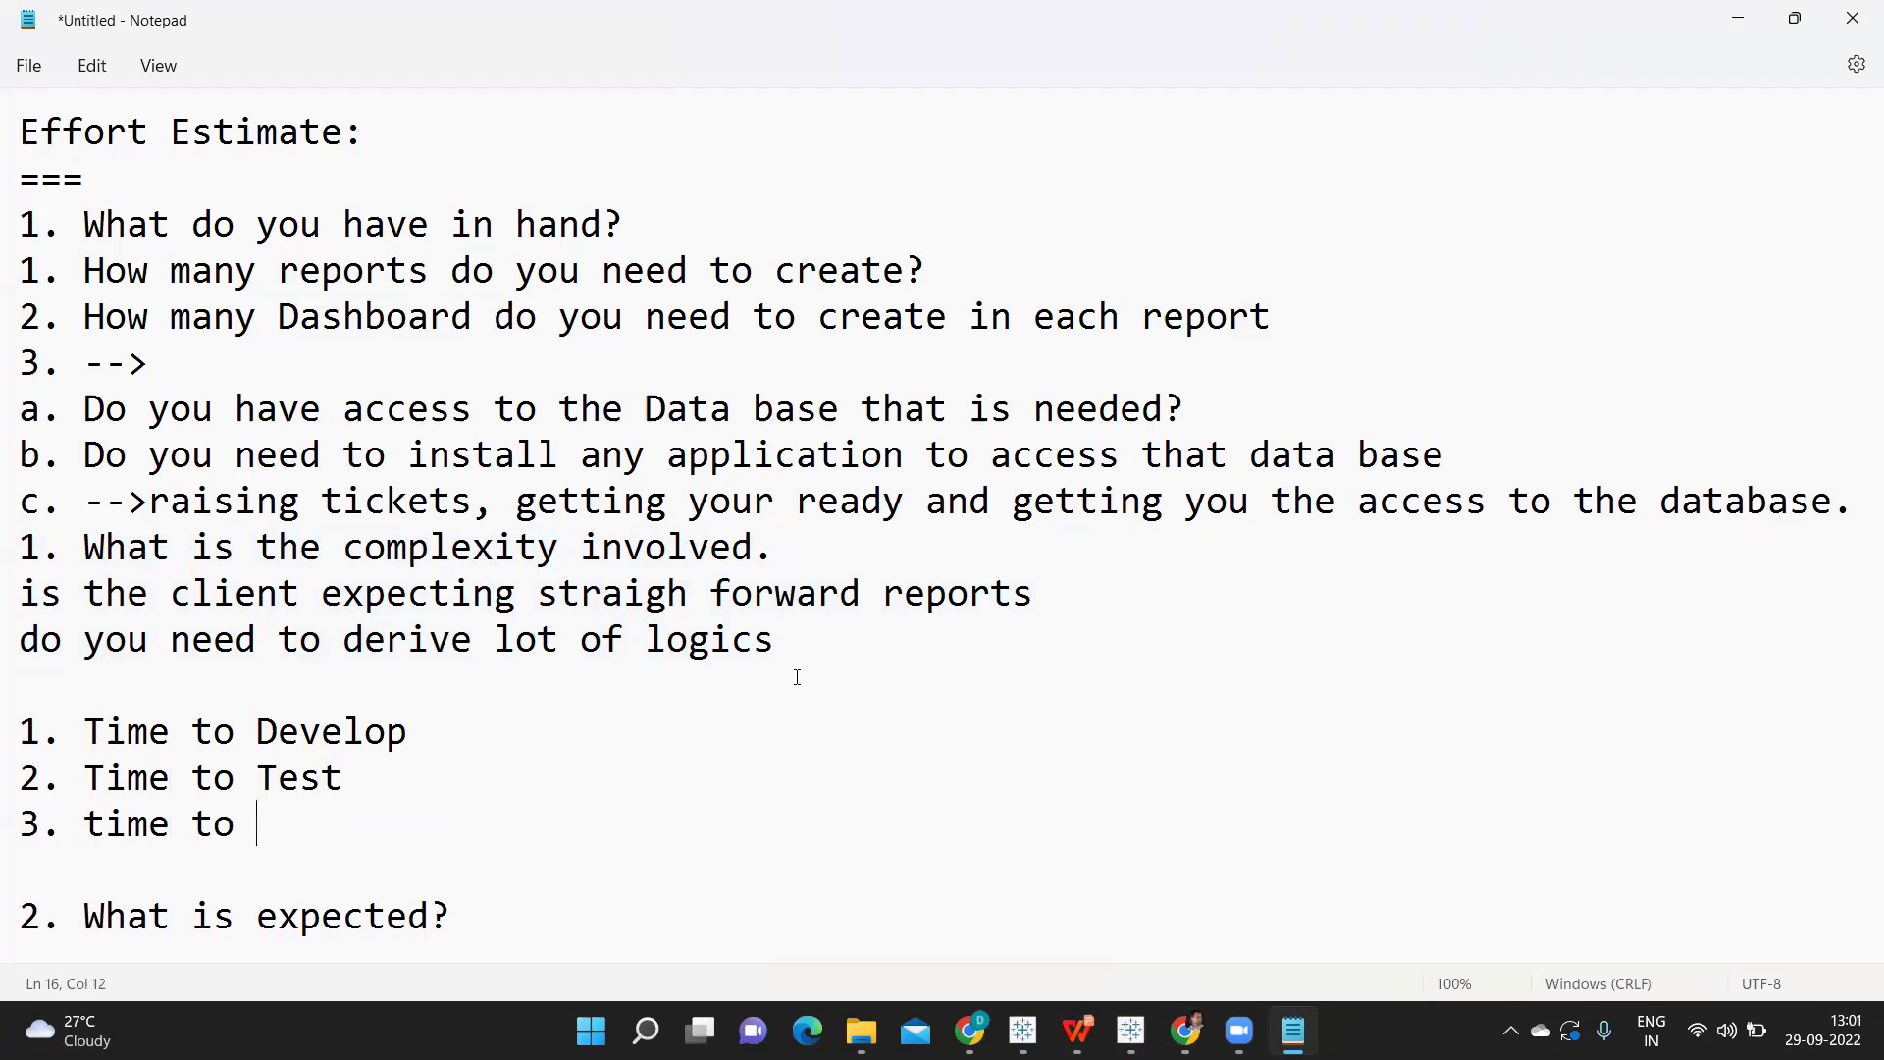
pyautogui.press('BackSpace')
pyautogui.press('BackSpace')
pyautogui.press('BackSpace')
pyautogui.write('Migr')
pyautogui.press('BackSpace')
pyautogui.press('BackSpace')
pyautogui.press('BackSpace')
pyautogui.press('BackSpace')
pyautogui.write('Do')
pyautogui.press('BackSpace')
pyautogui.write('oc')
pyautogui.write('umentat')
pyautogui.press('BackSpace')
pyautogui.press('BackSpace')
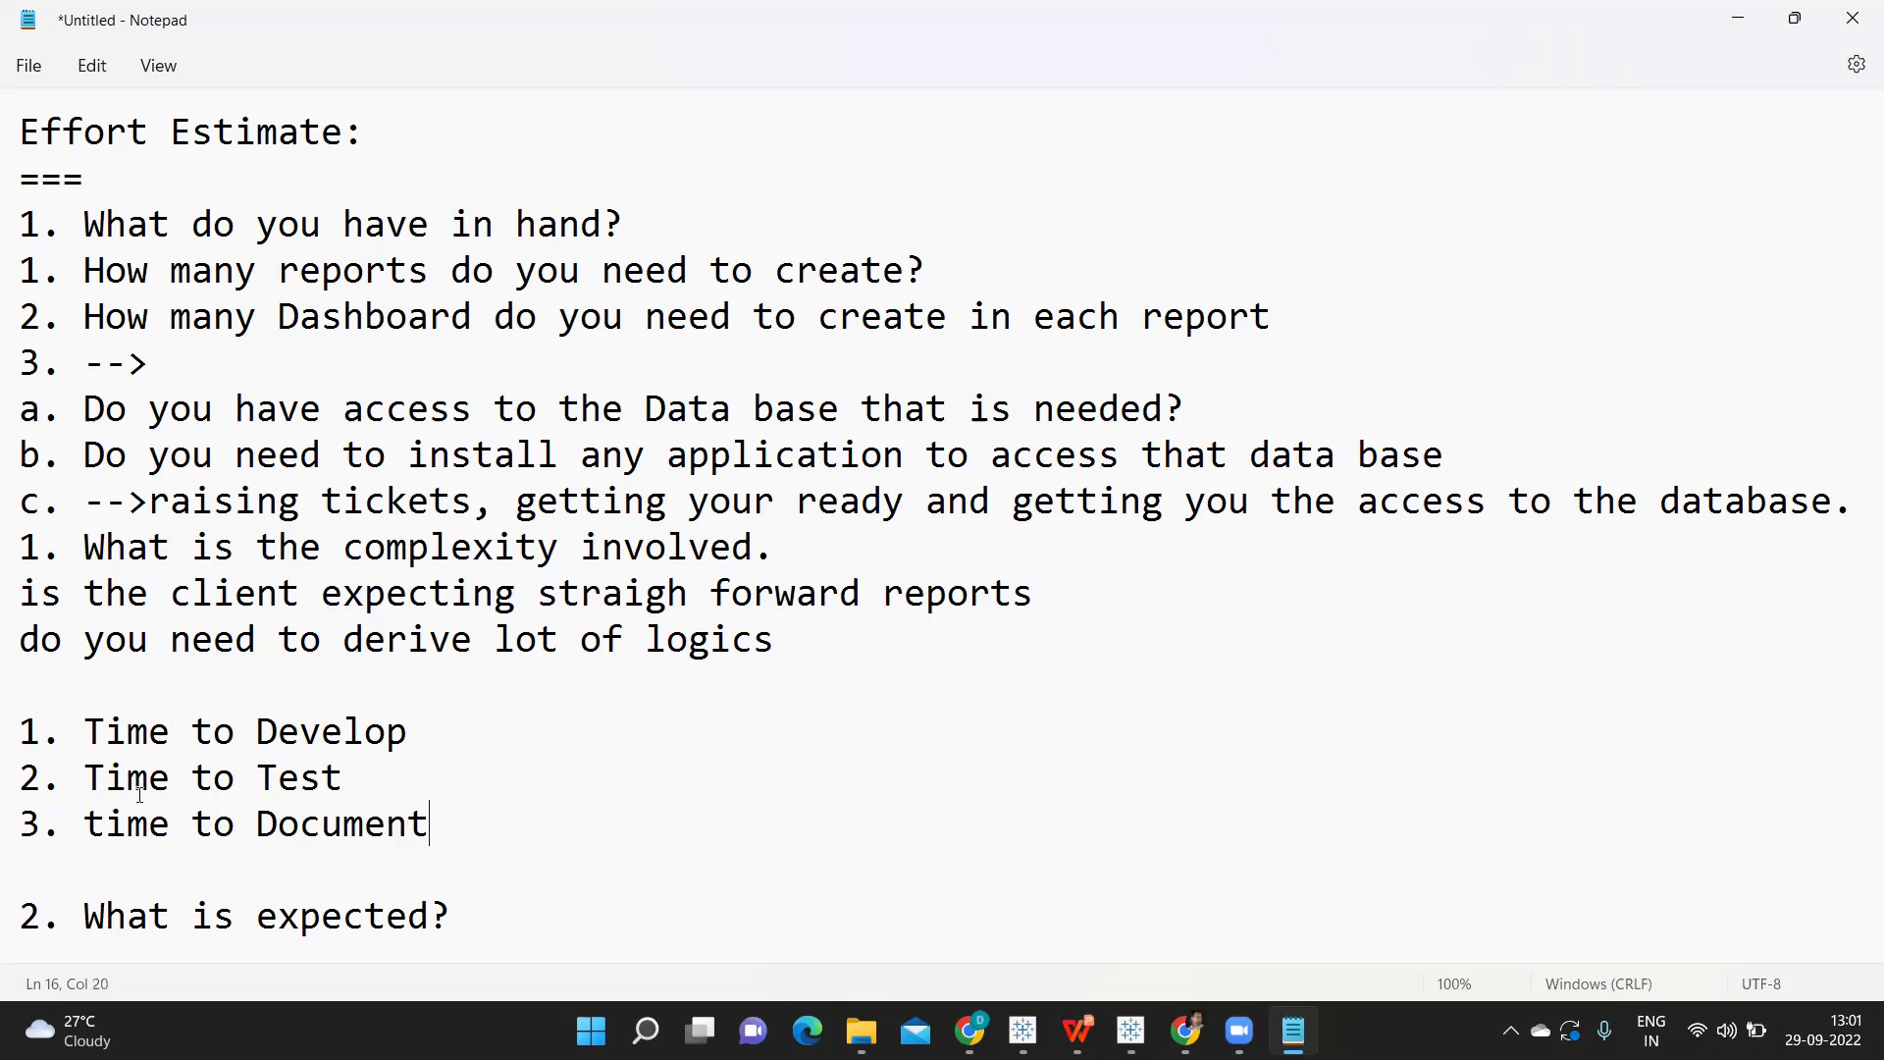
pyautogui.doubleClick(279, 834)
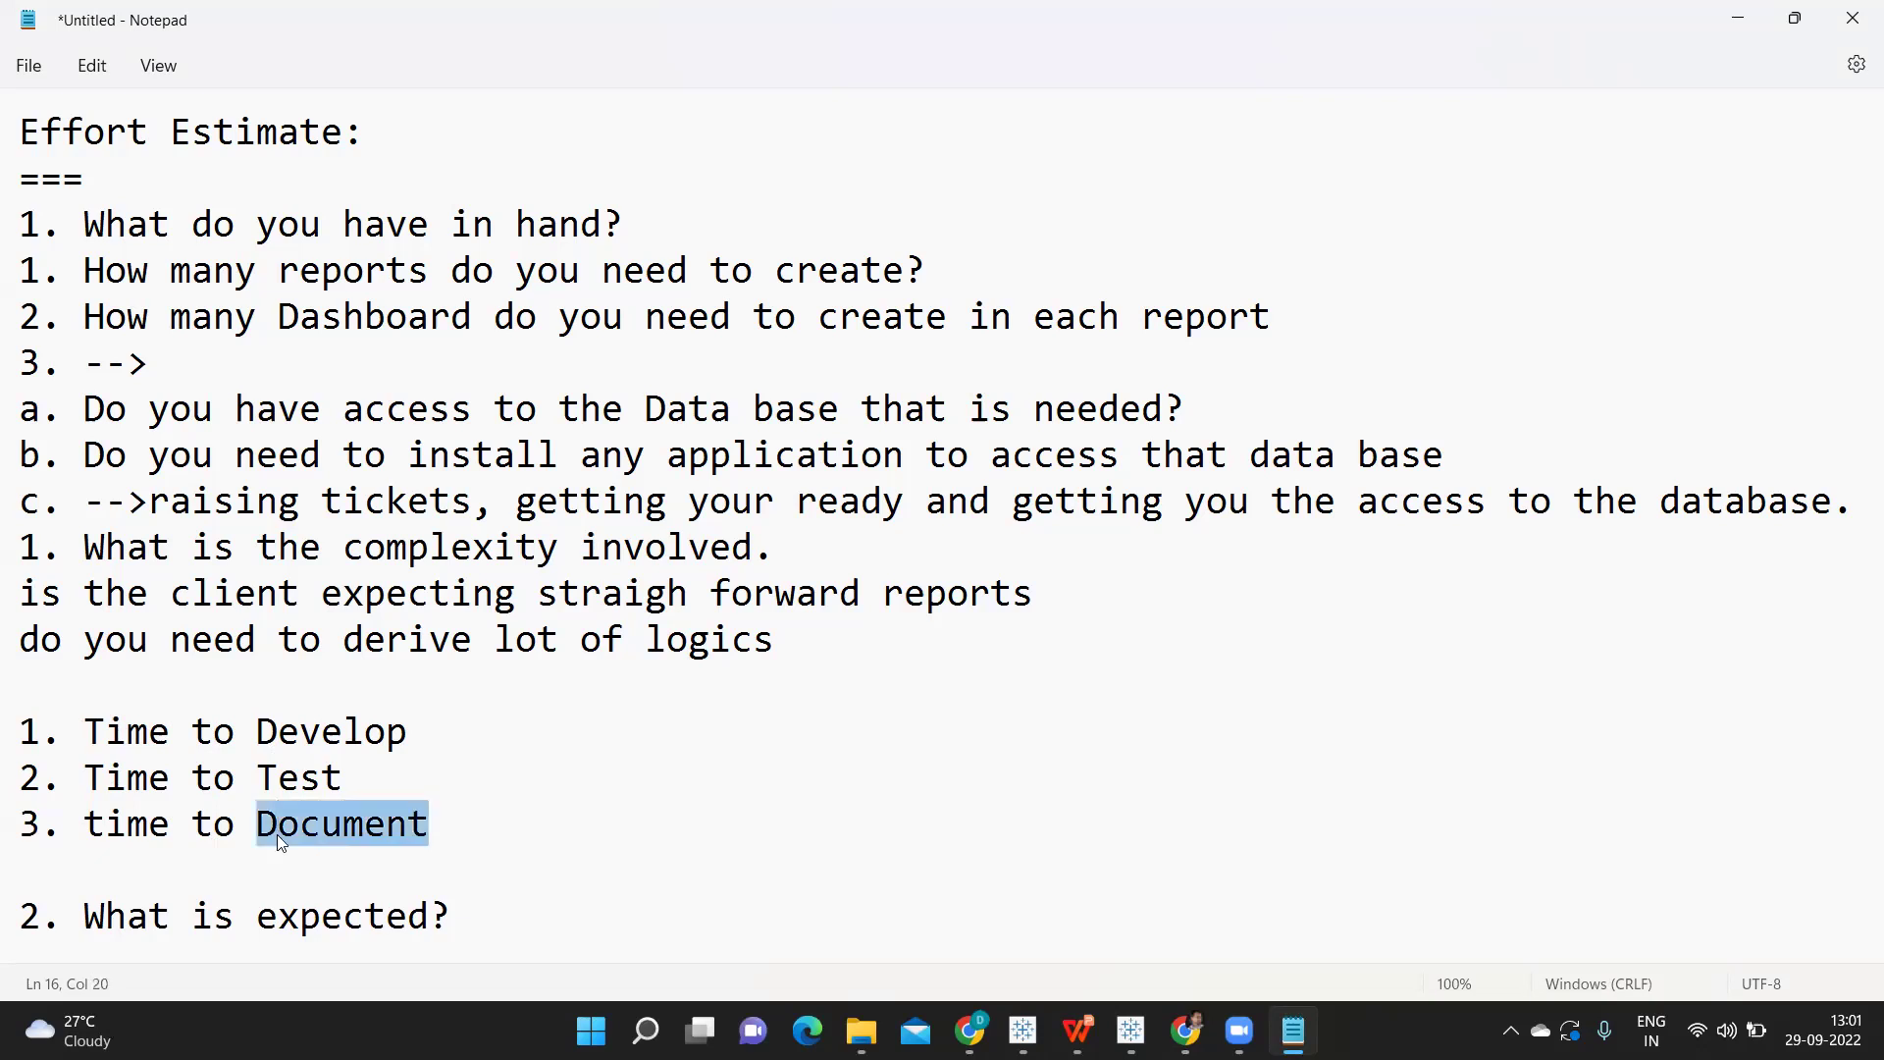
pyautogui.write('Analysis')
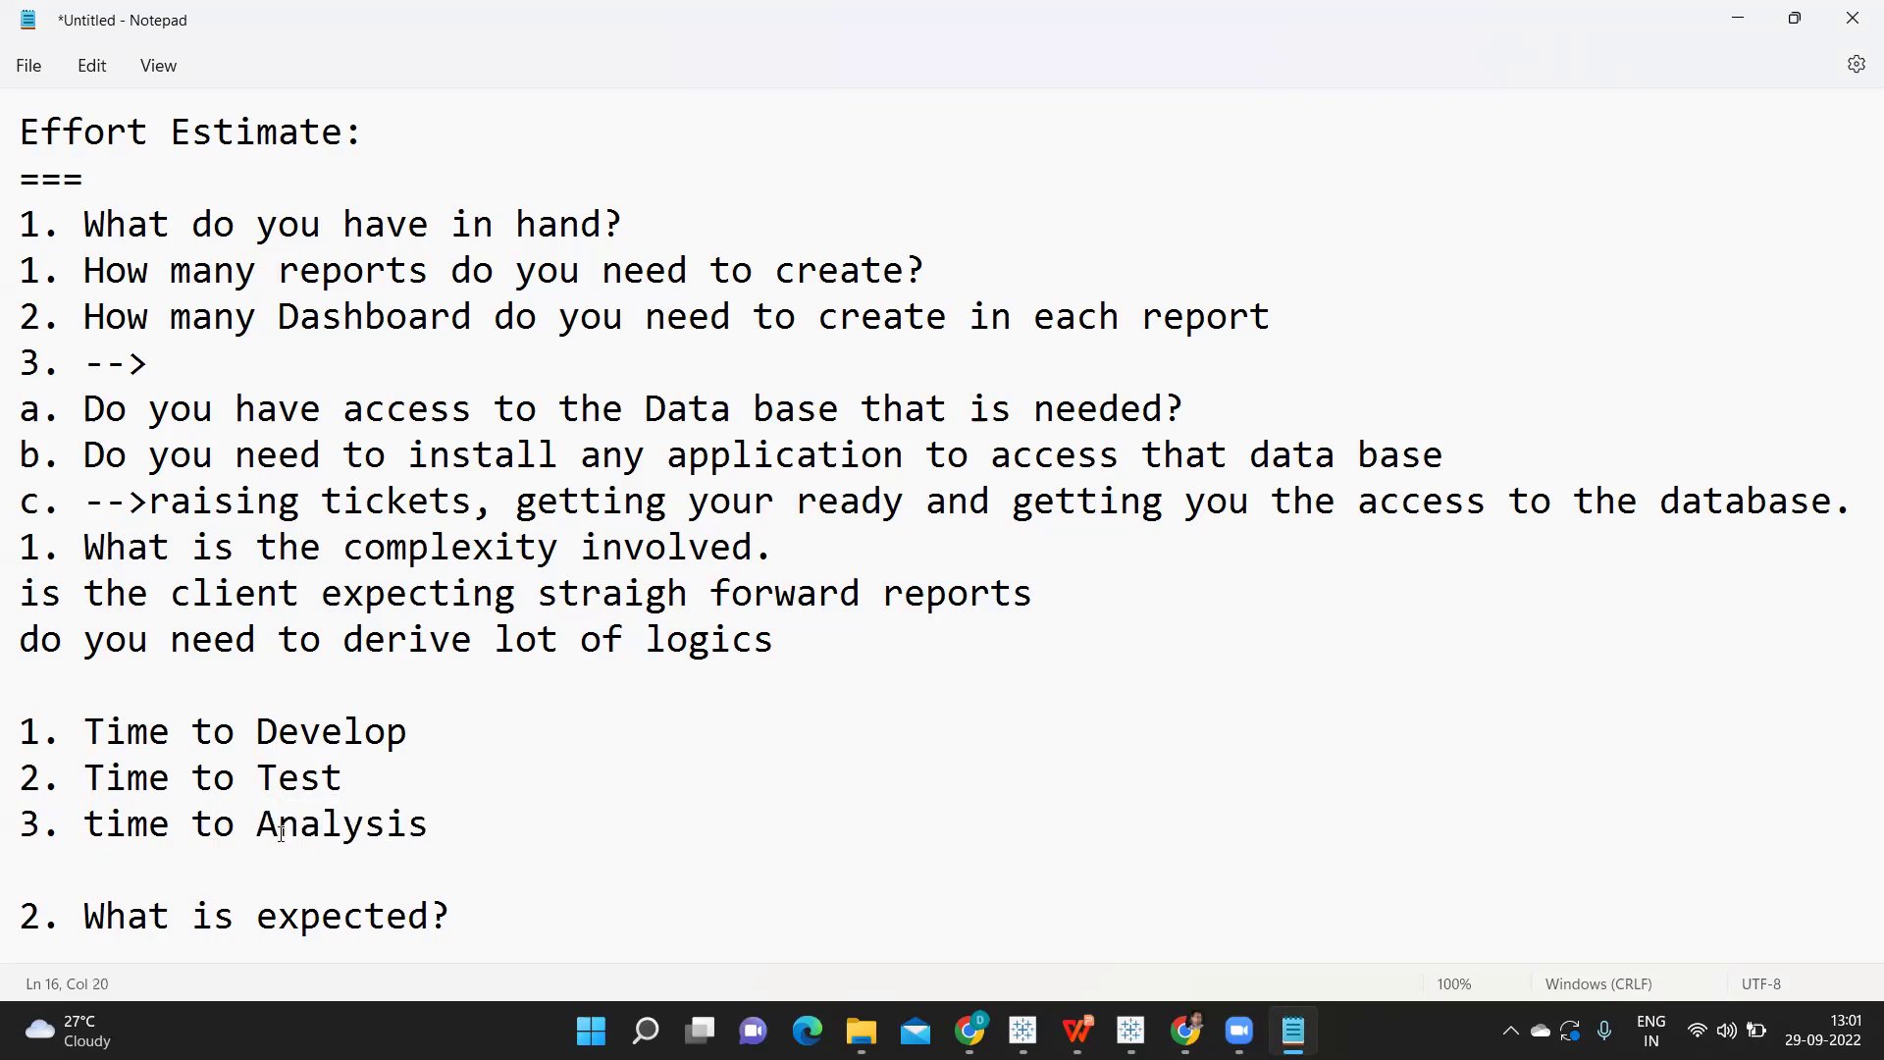
pyautogui.doubleClick(312, 831)
pyautogui.write('K')
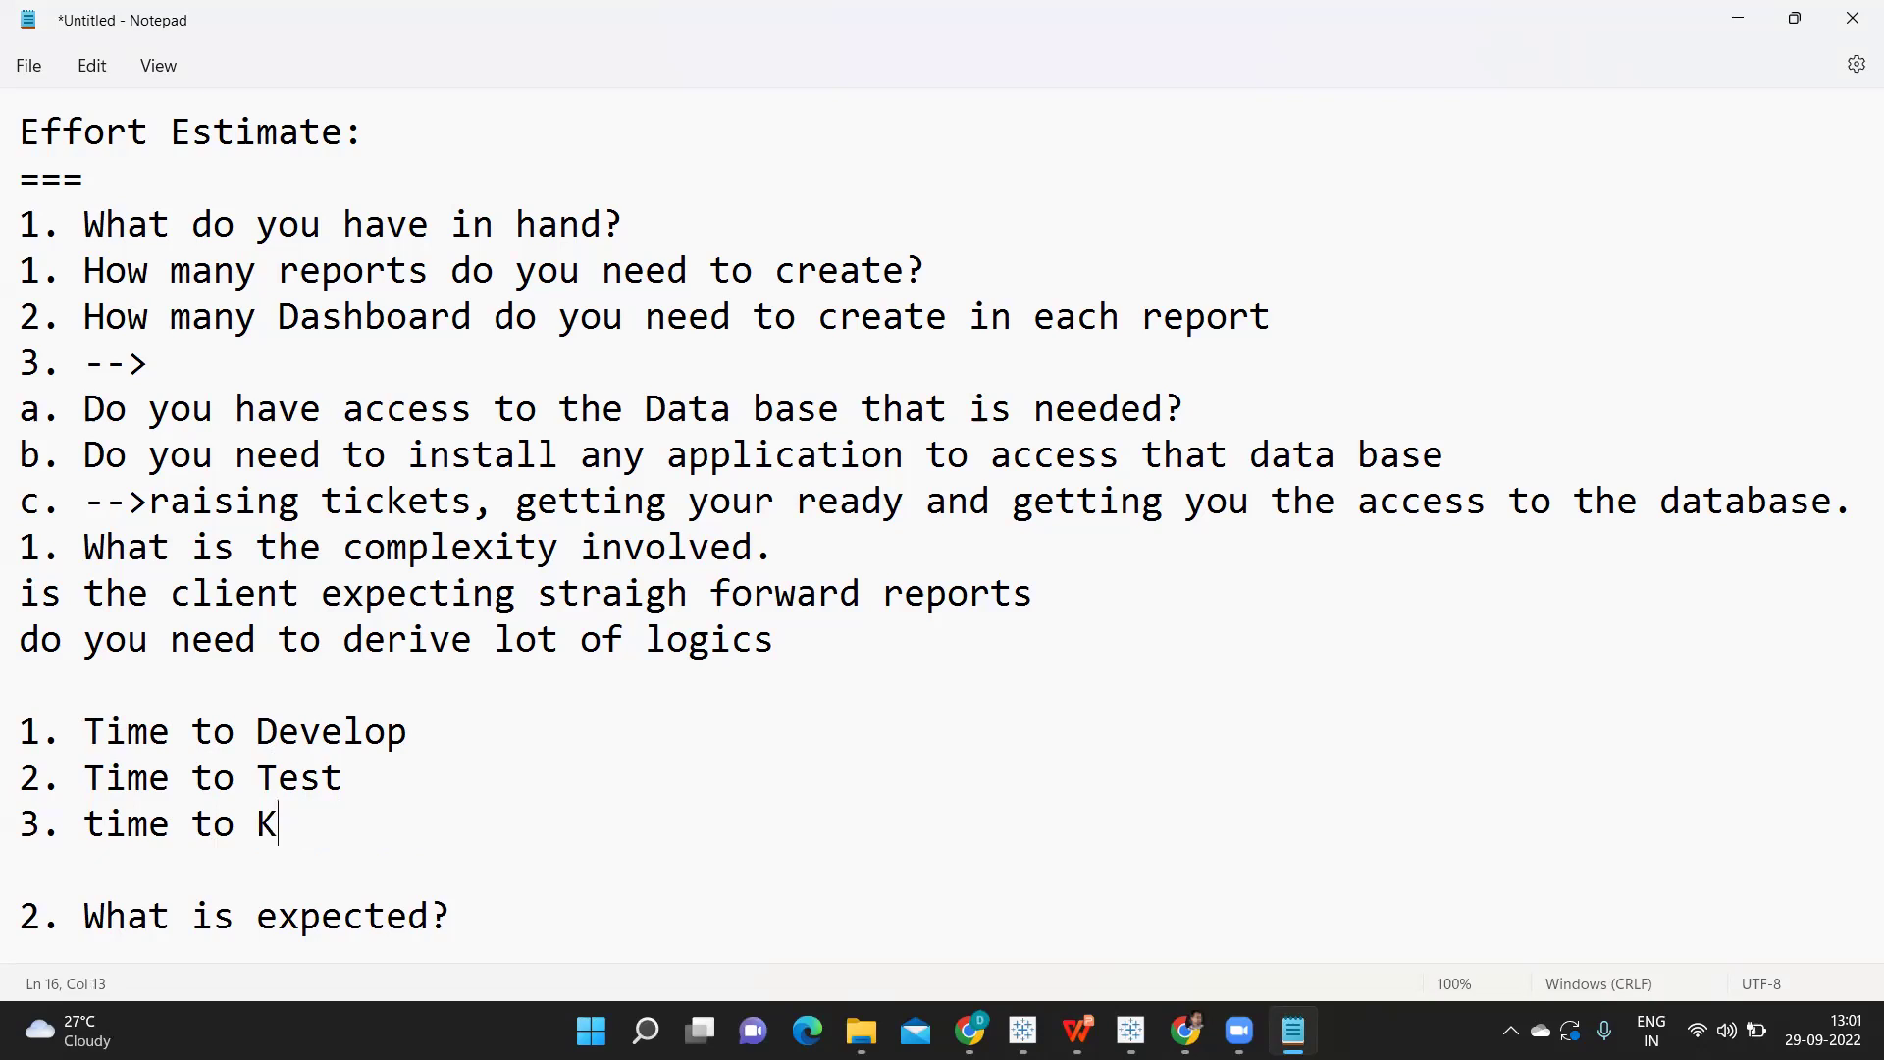
pyautogui.press('BackSpace')
pyautogui.write('Impact analysis')
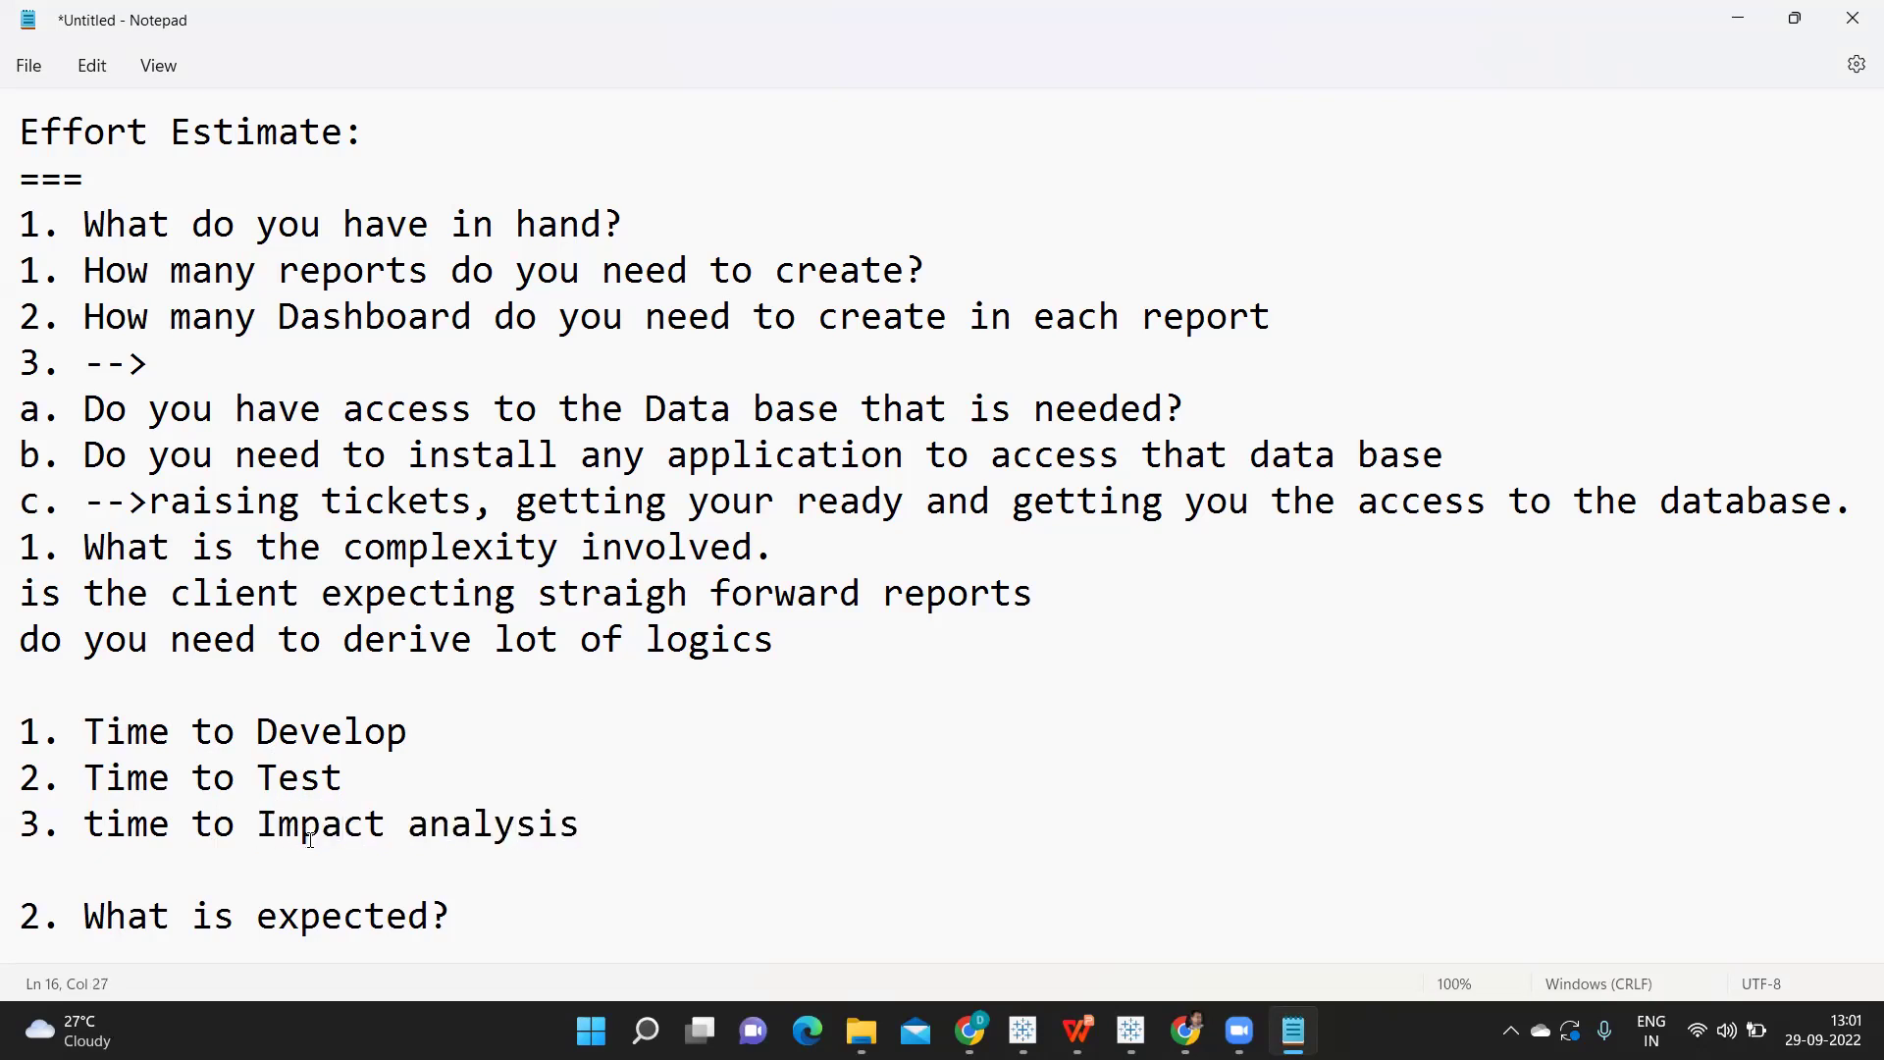
# Step: Capitalize 'Time' in item 3 and select the Time to Develop and Time to Test lines
pyautogui.click(95, 824)
pyautogui.moveTo(95, 822); pyautogui.dragTo(93, 829)
pyautogui.write('T')
pyautogui.moveTo(343, 778); pyautogui.dragTo(11, 738)
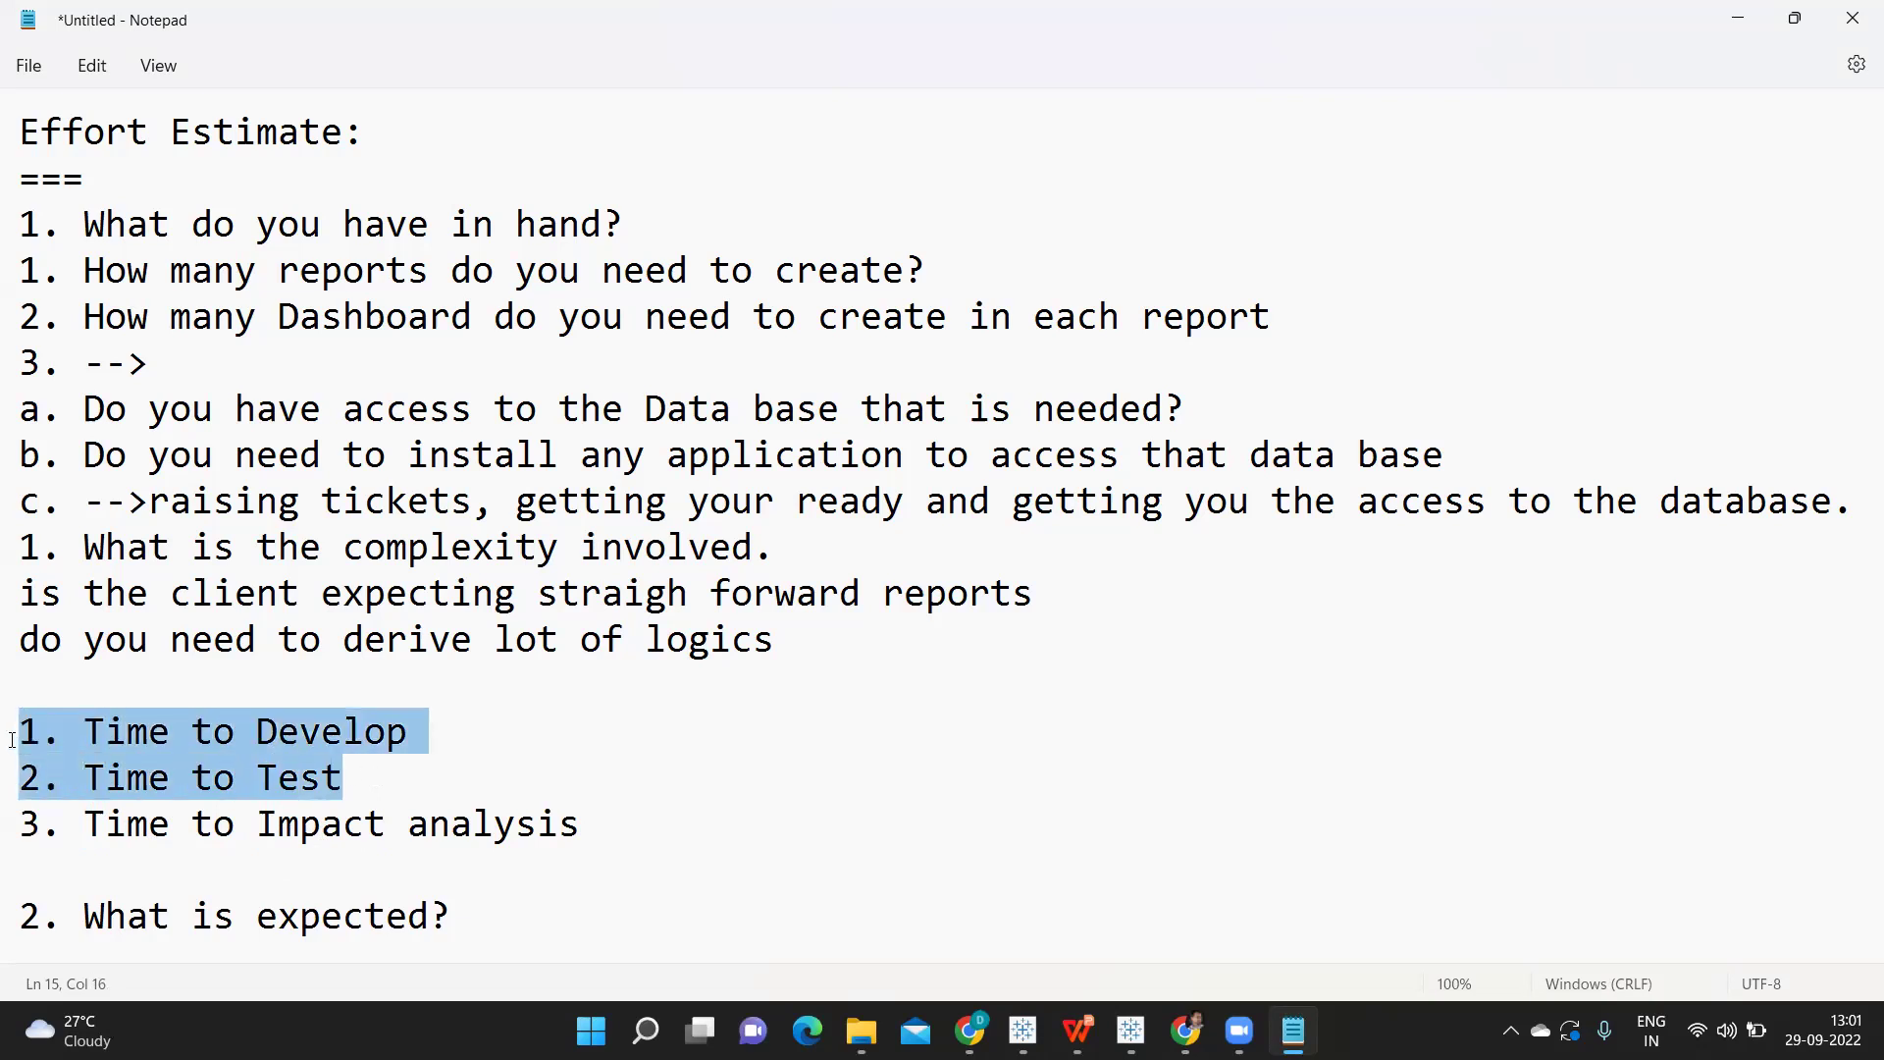
pyautogui.click(14, 738)
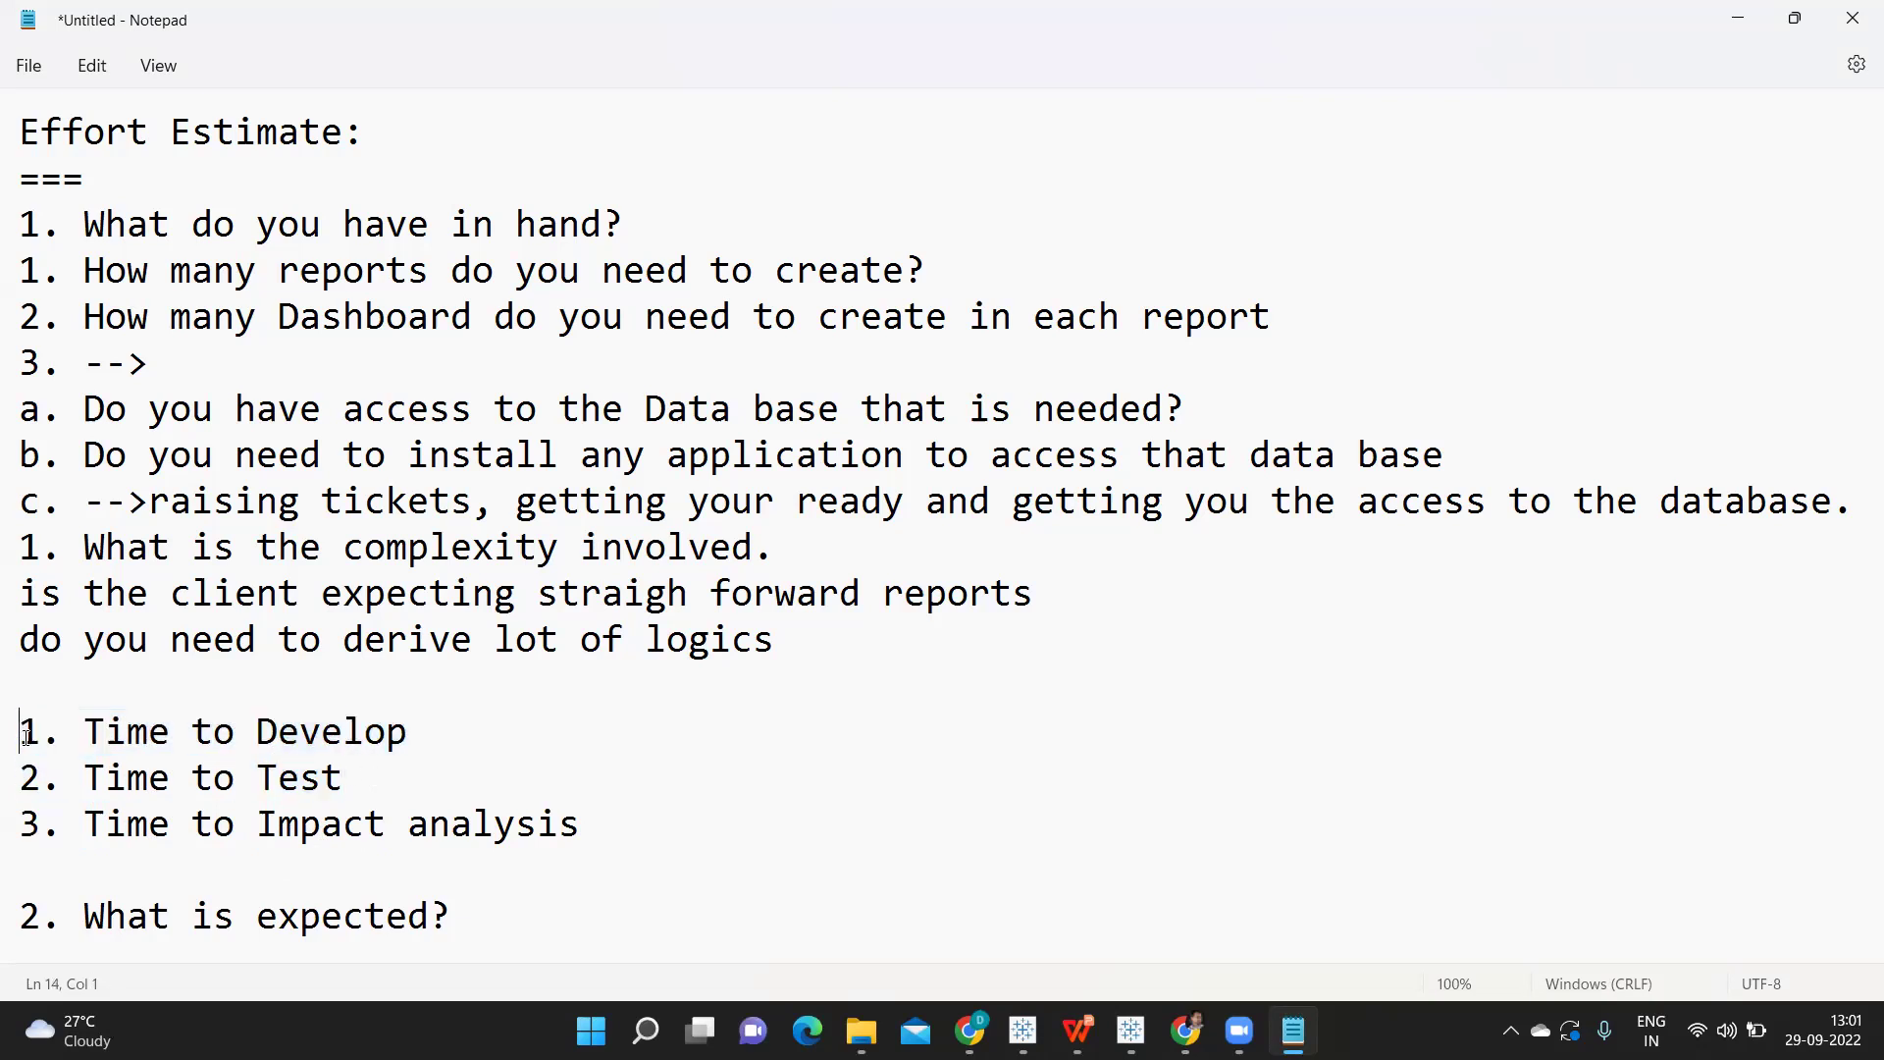
pyautogui.moveTo(14, 738); pyautogui.dragTo(383, 775)
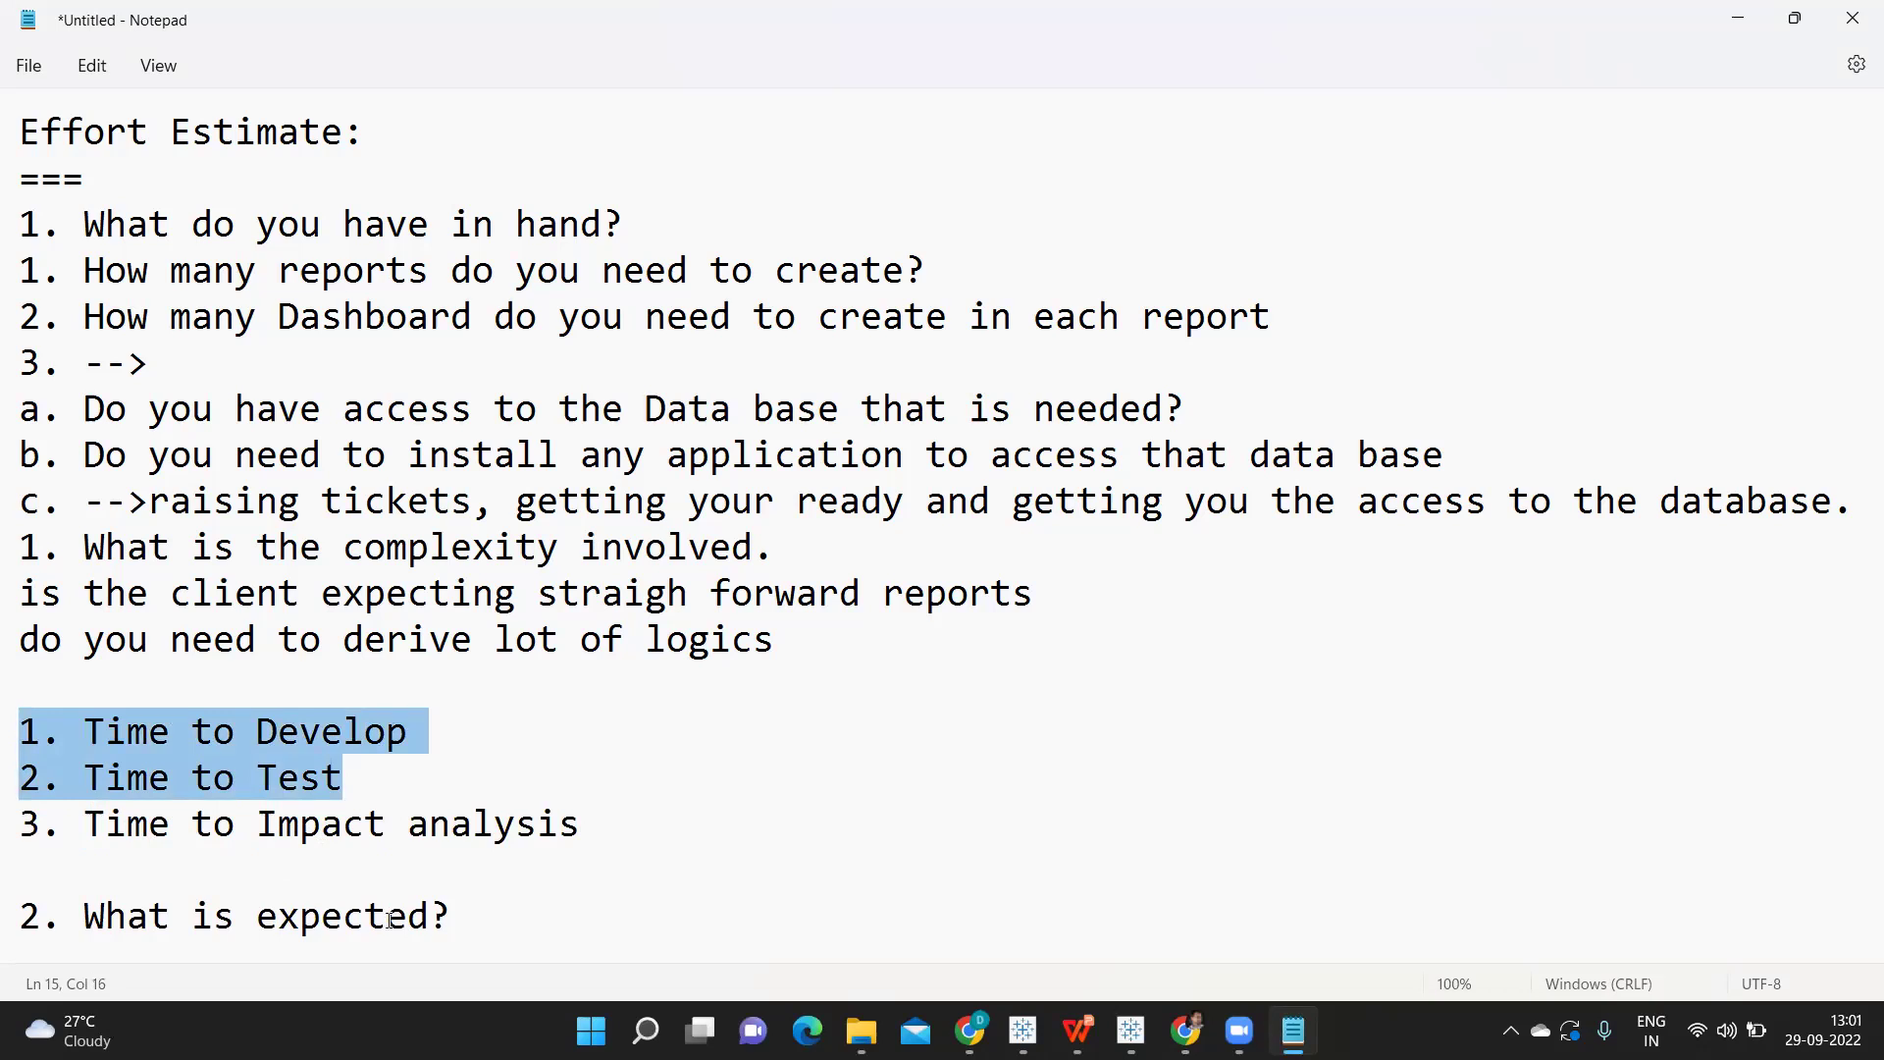
# Step: Under 'What is expected?' add '6 Hrs' and the note about the DB Team delivering complete data with calculations
pyautogui.scroll(-1, 386, 920)
pyautogui.click(525, 877)
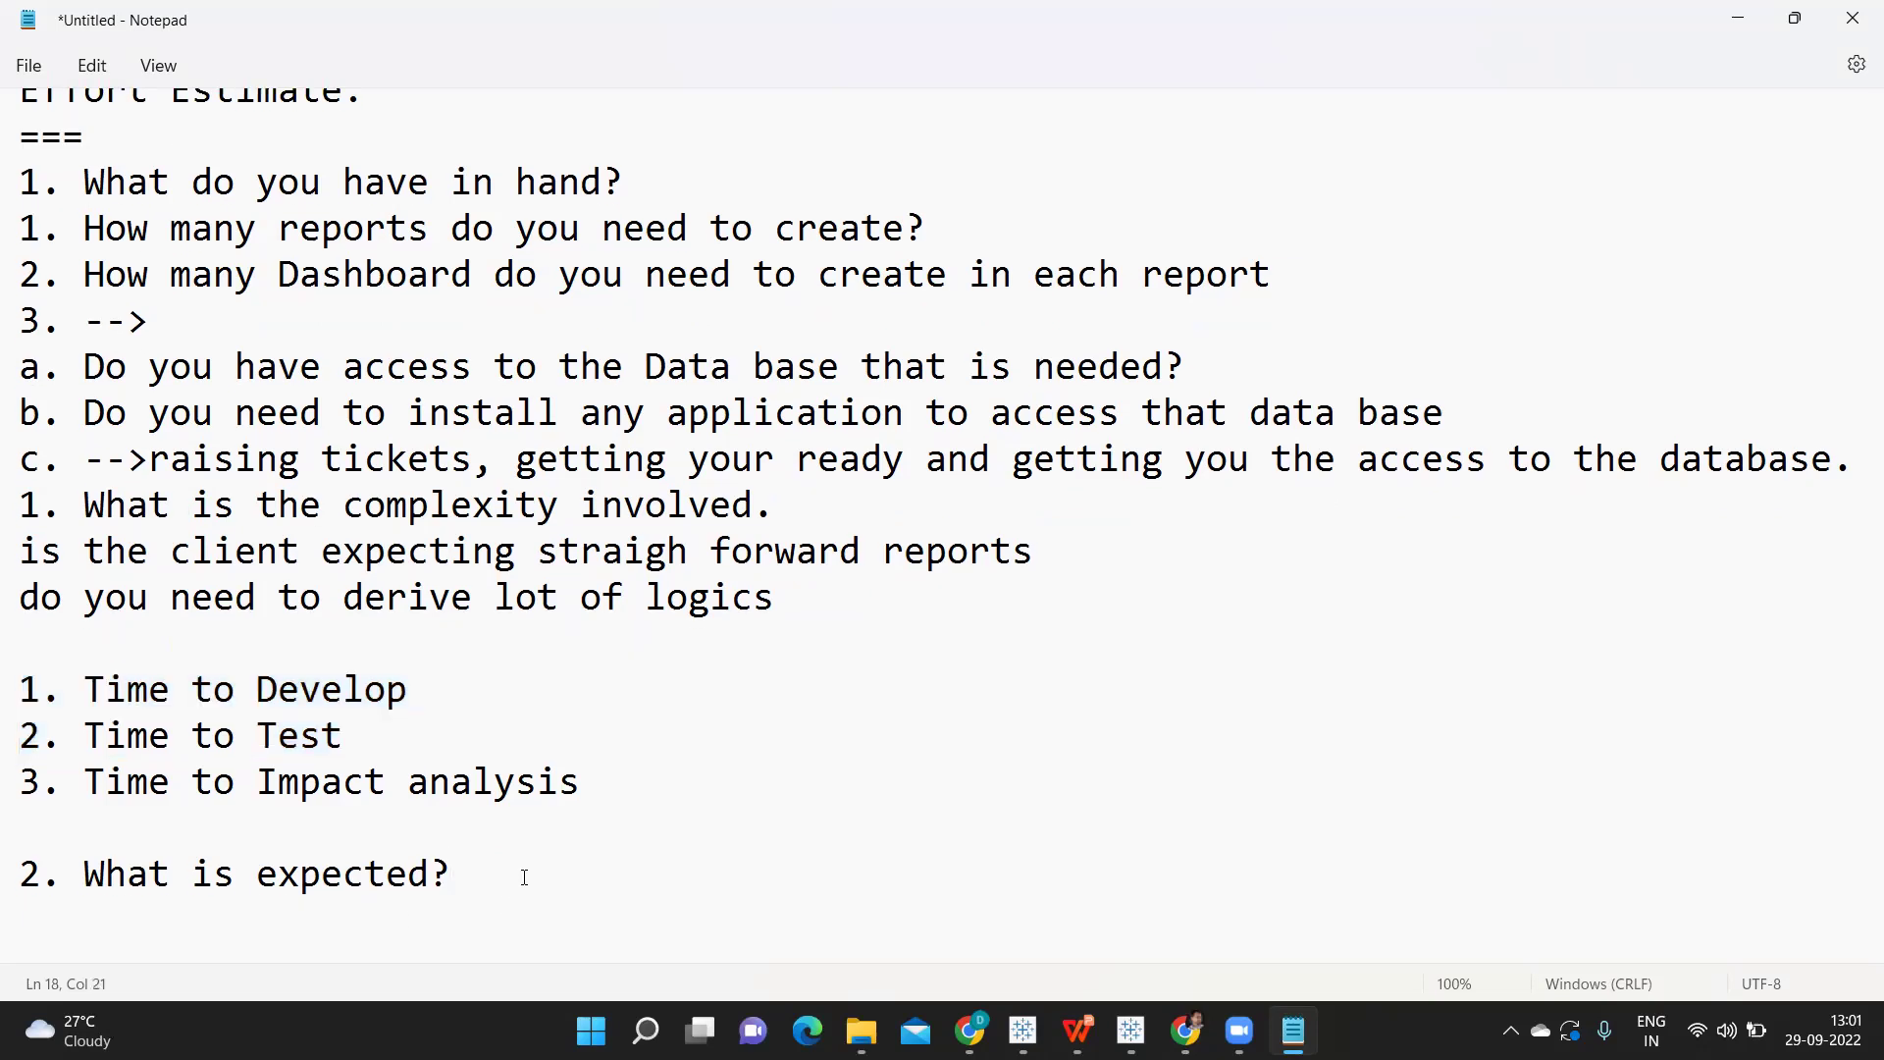
pyautogui.press('Return')
pyautogui.press('Return')
pyautogui.write('6')
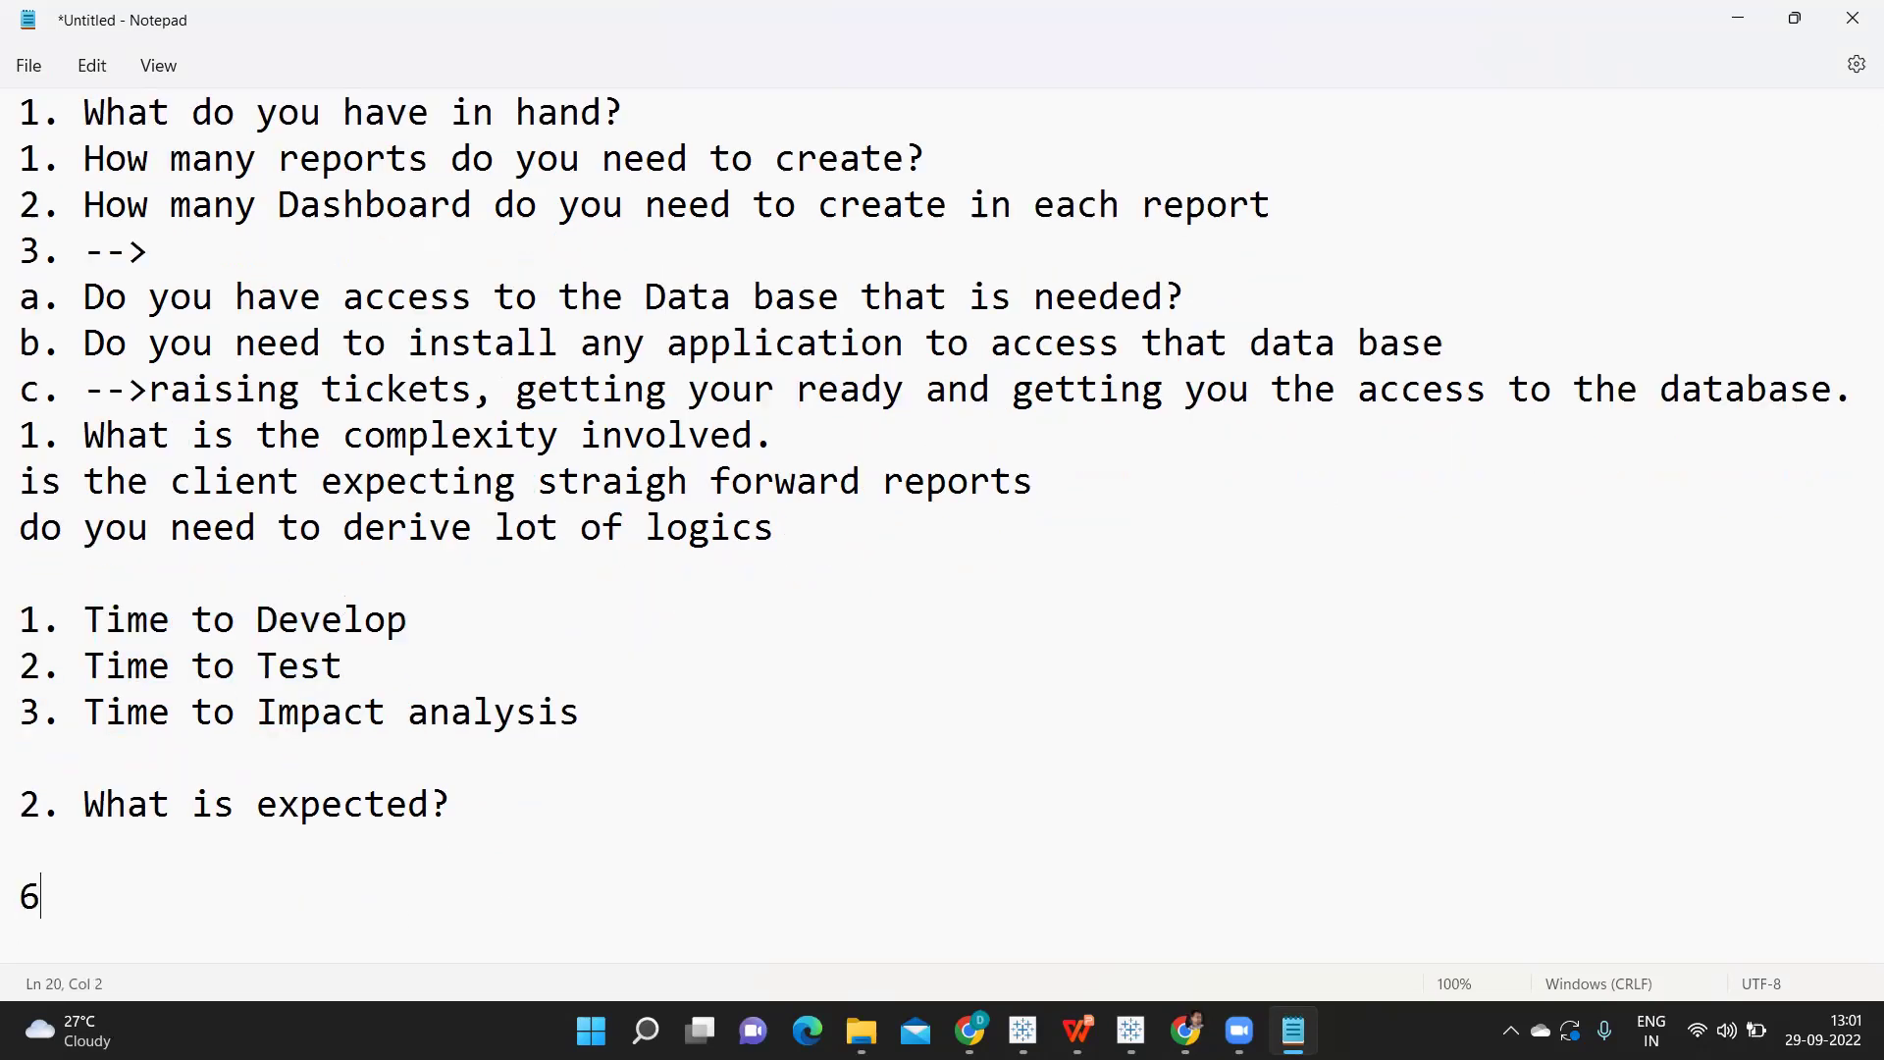
pyautogui.write(' Hrs')
pyautogui.press('Return')
pyautogui.write('DB Team ')
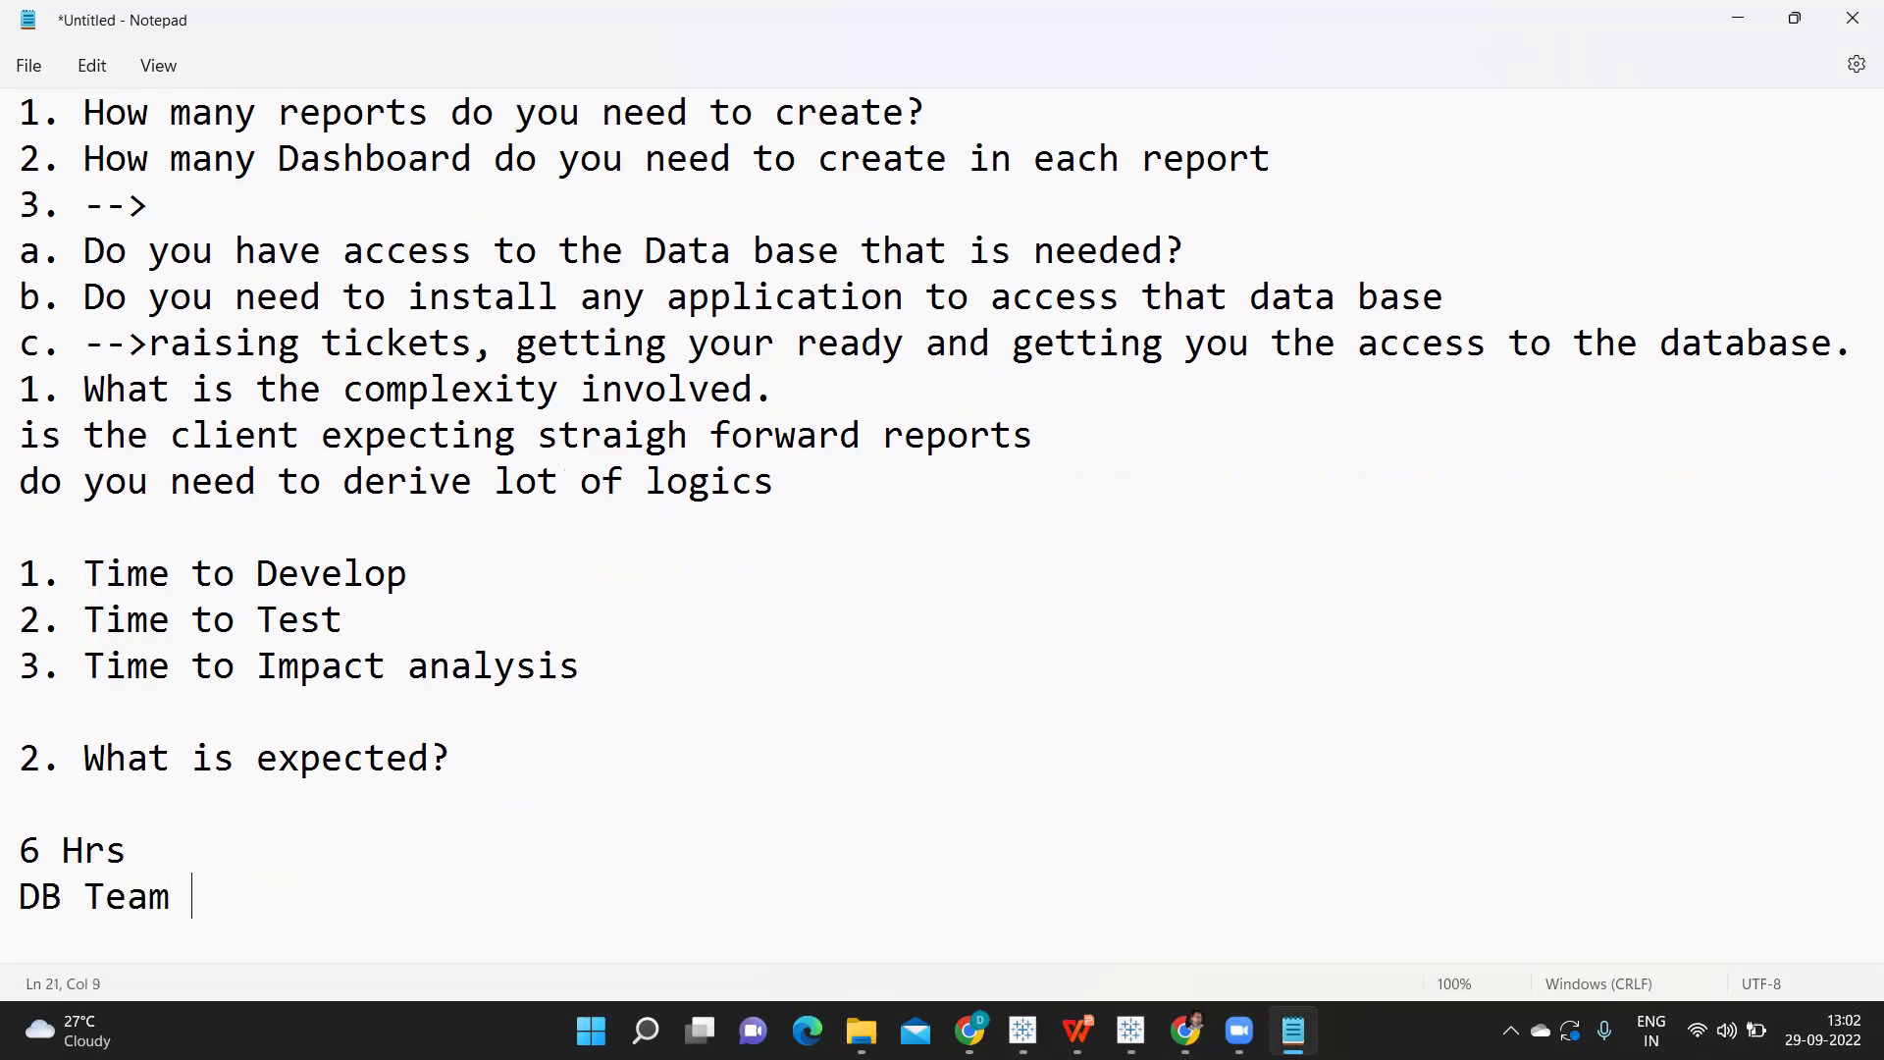
pyautogui.write('worked har')
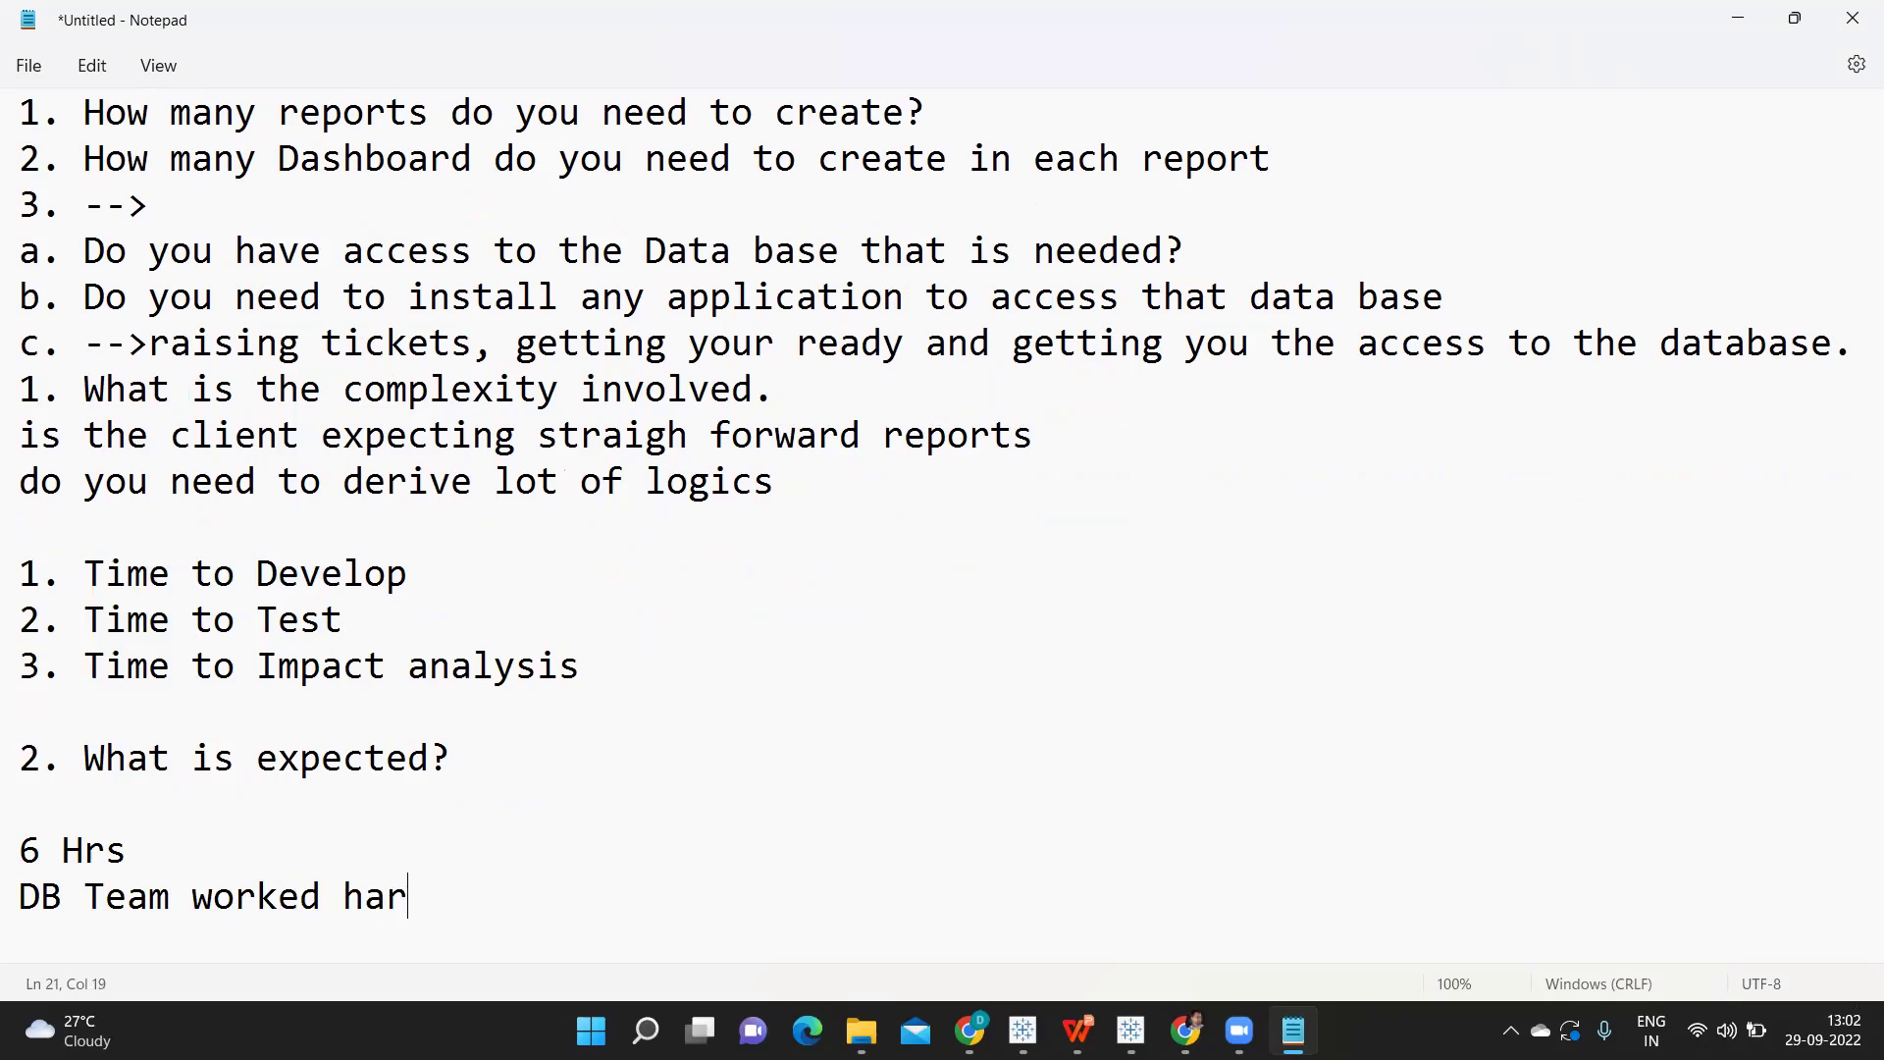
pyautogui.write('d to get you the completd')
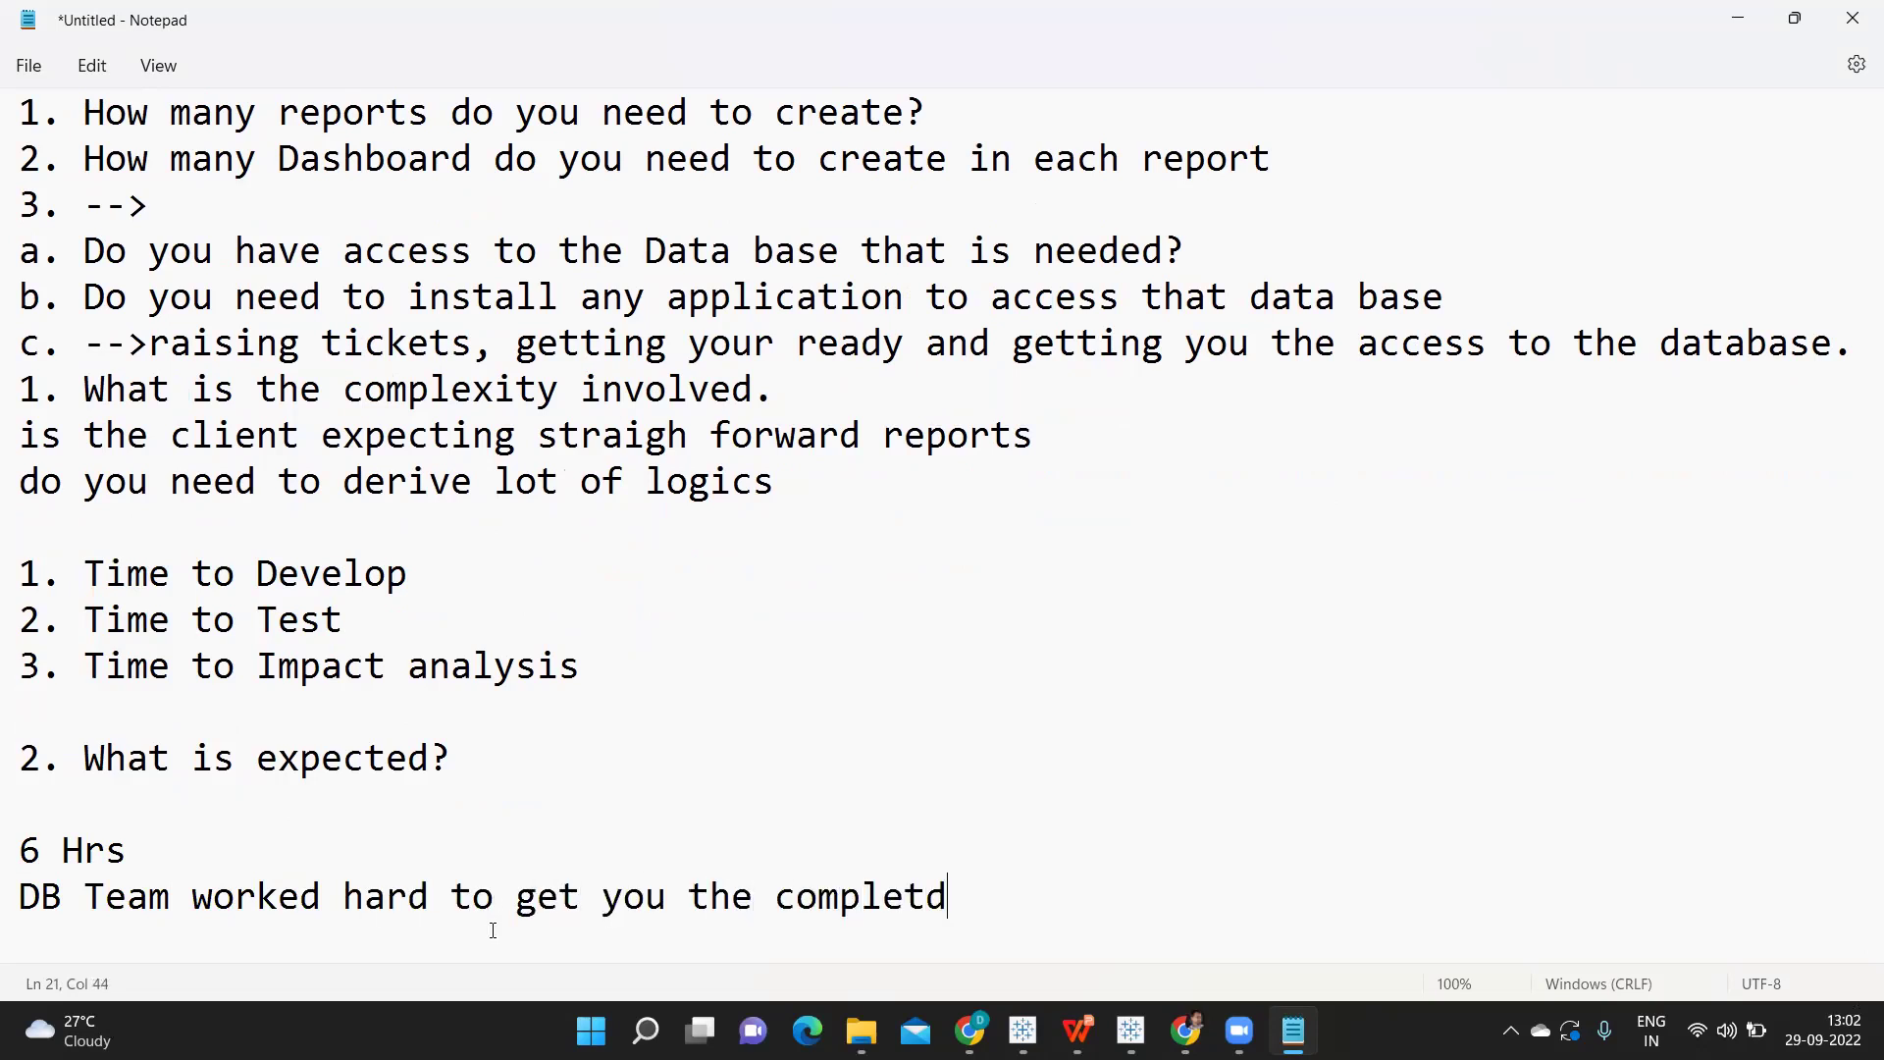
pyautogui.press('BackSpace')
pyautogui.write('e data wi')
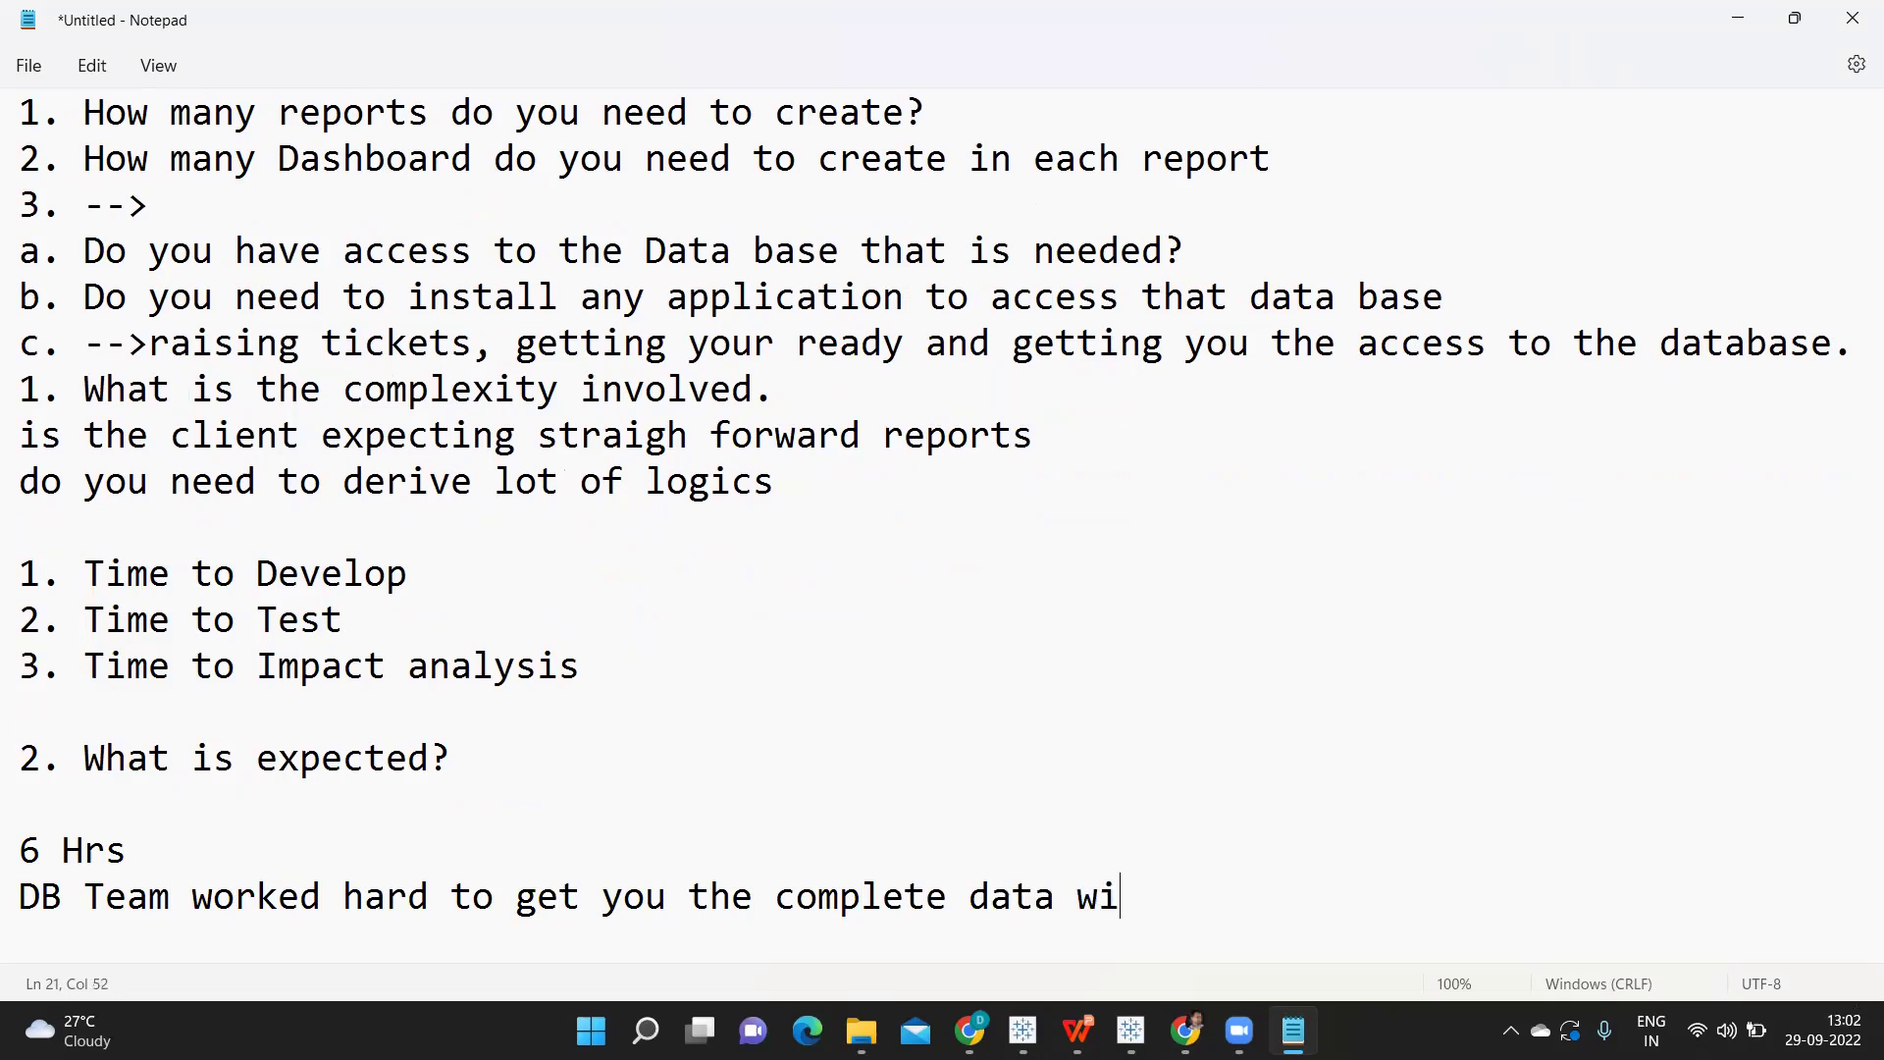
pyautogui.write('th all the calculaiton')
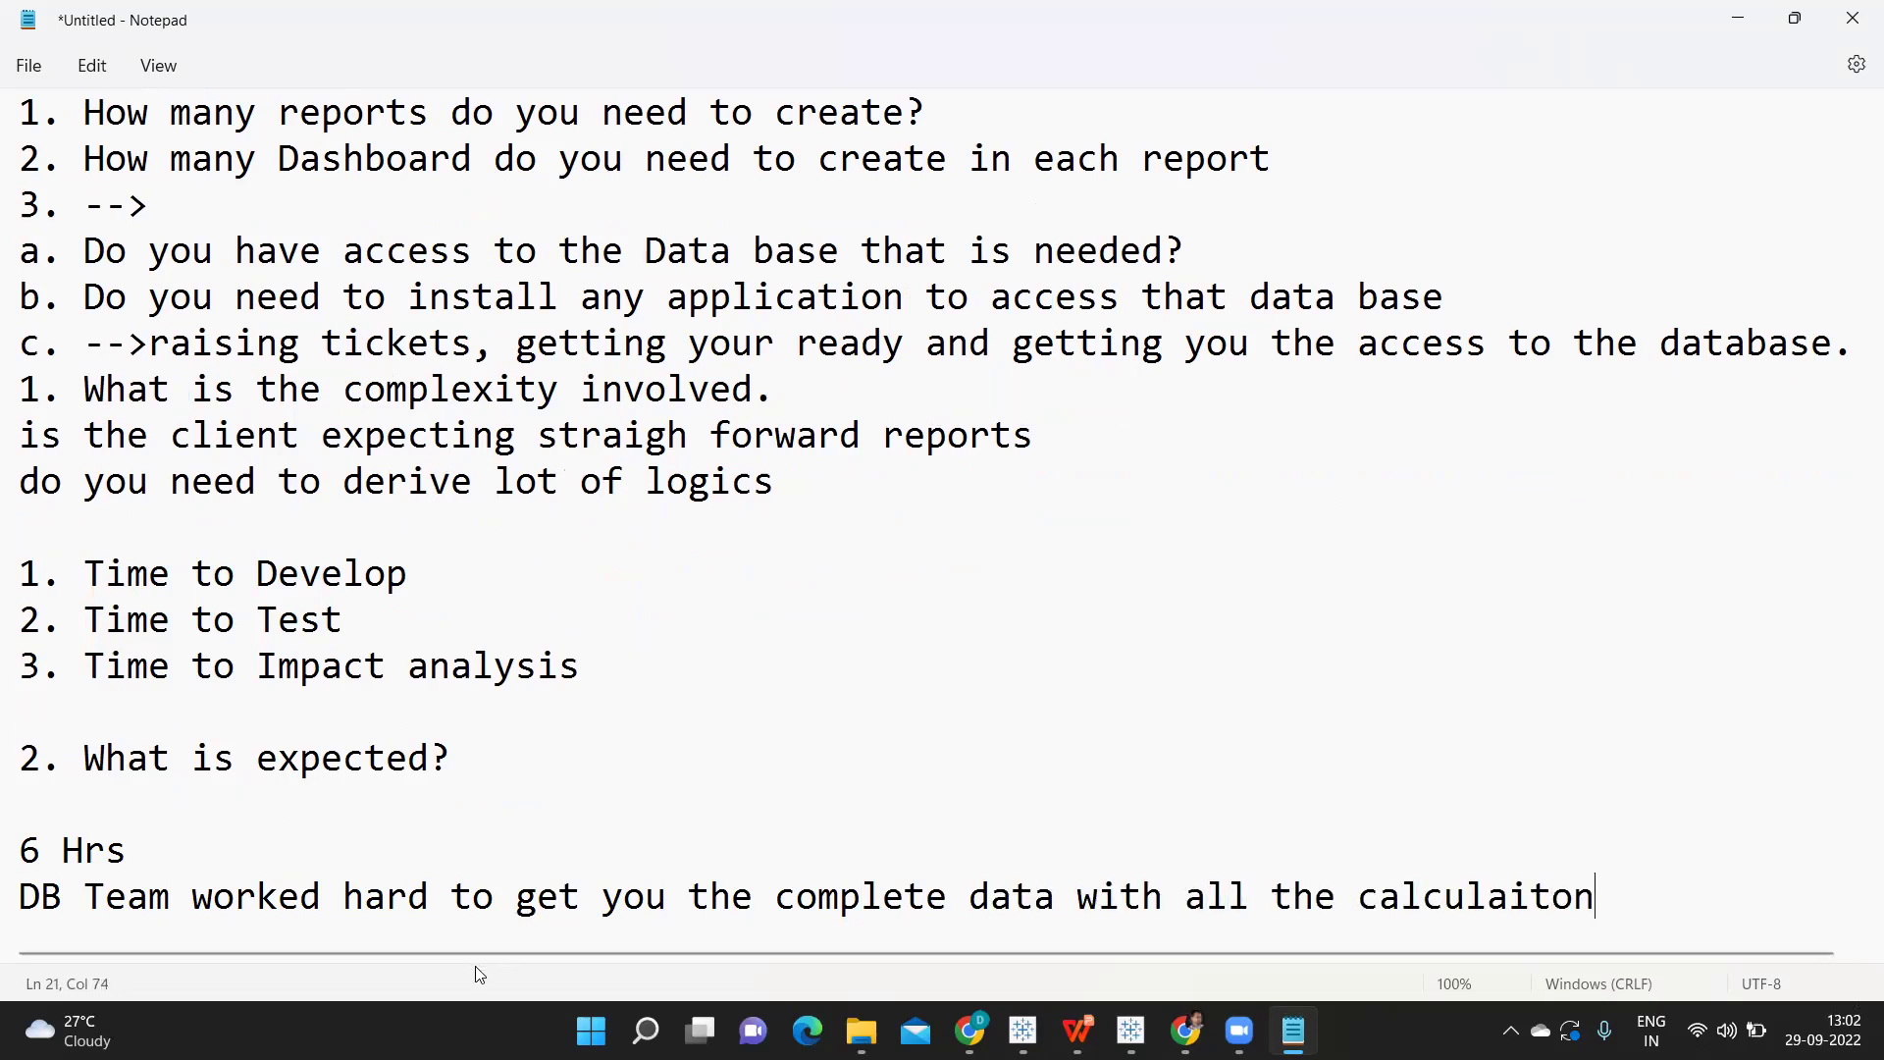
pyautogui.press('Return')
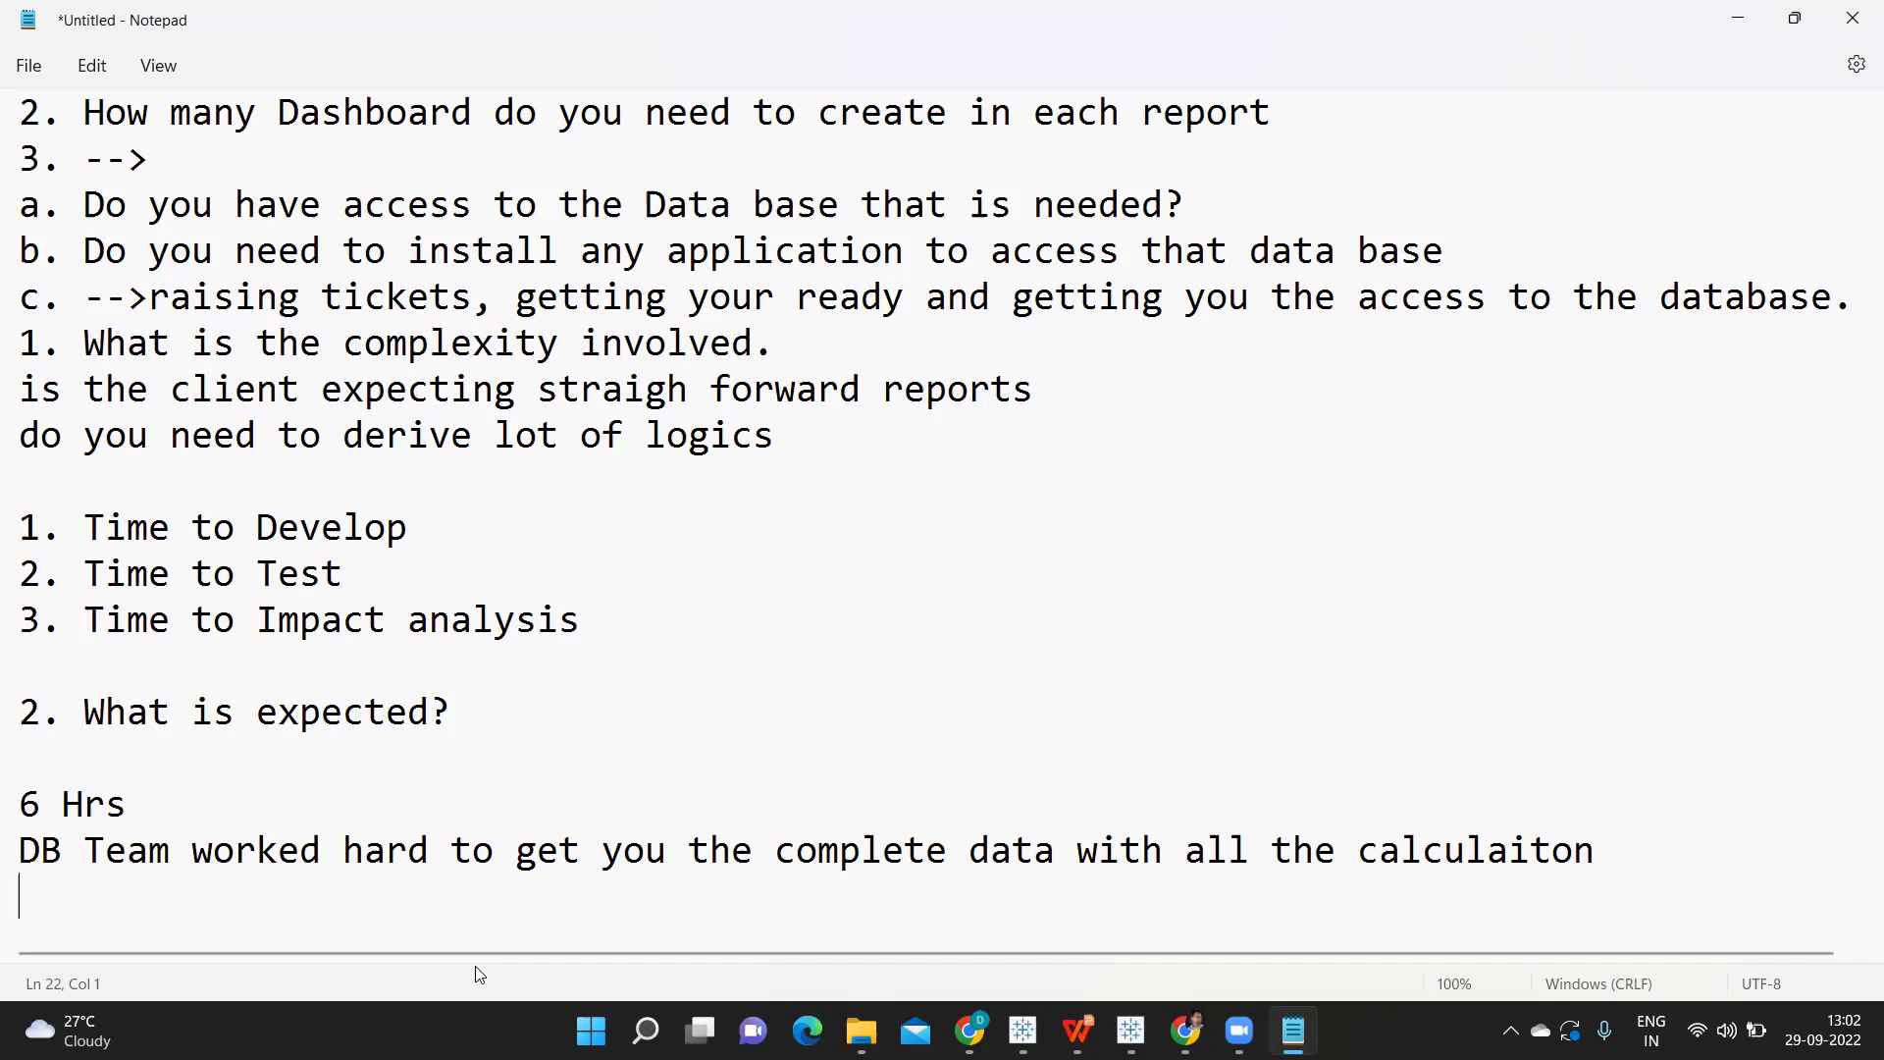
# Step: Type the buffer line '+2 8 Hrs', highlighting the 8 and the 6 Hrs figure while explaining
pyautogui.write('+2 8 Hrs')
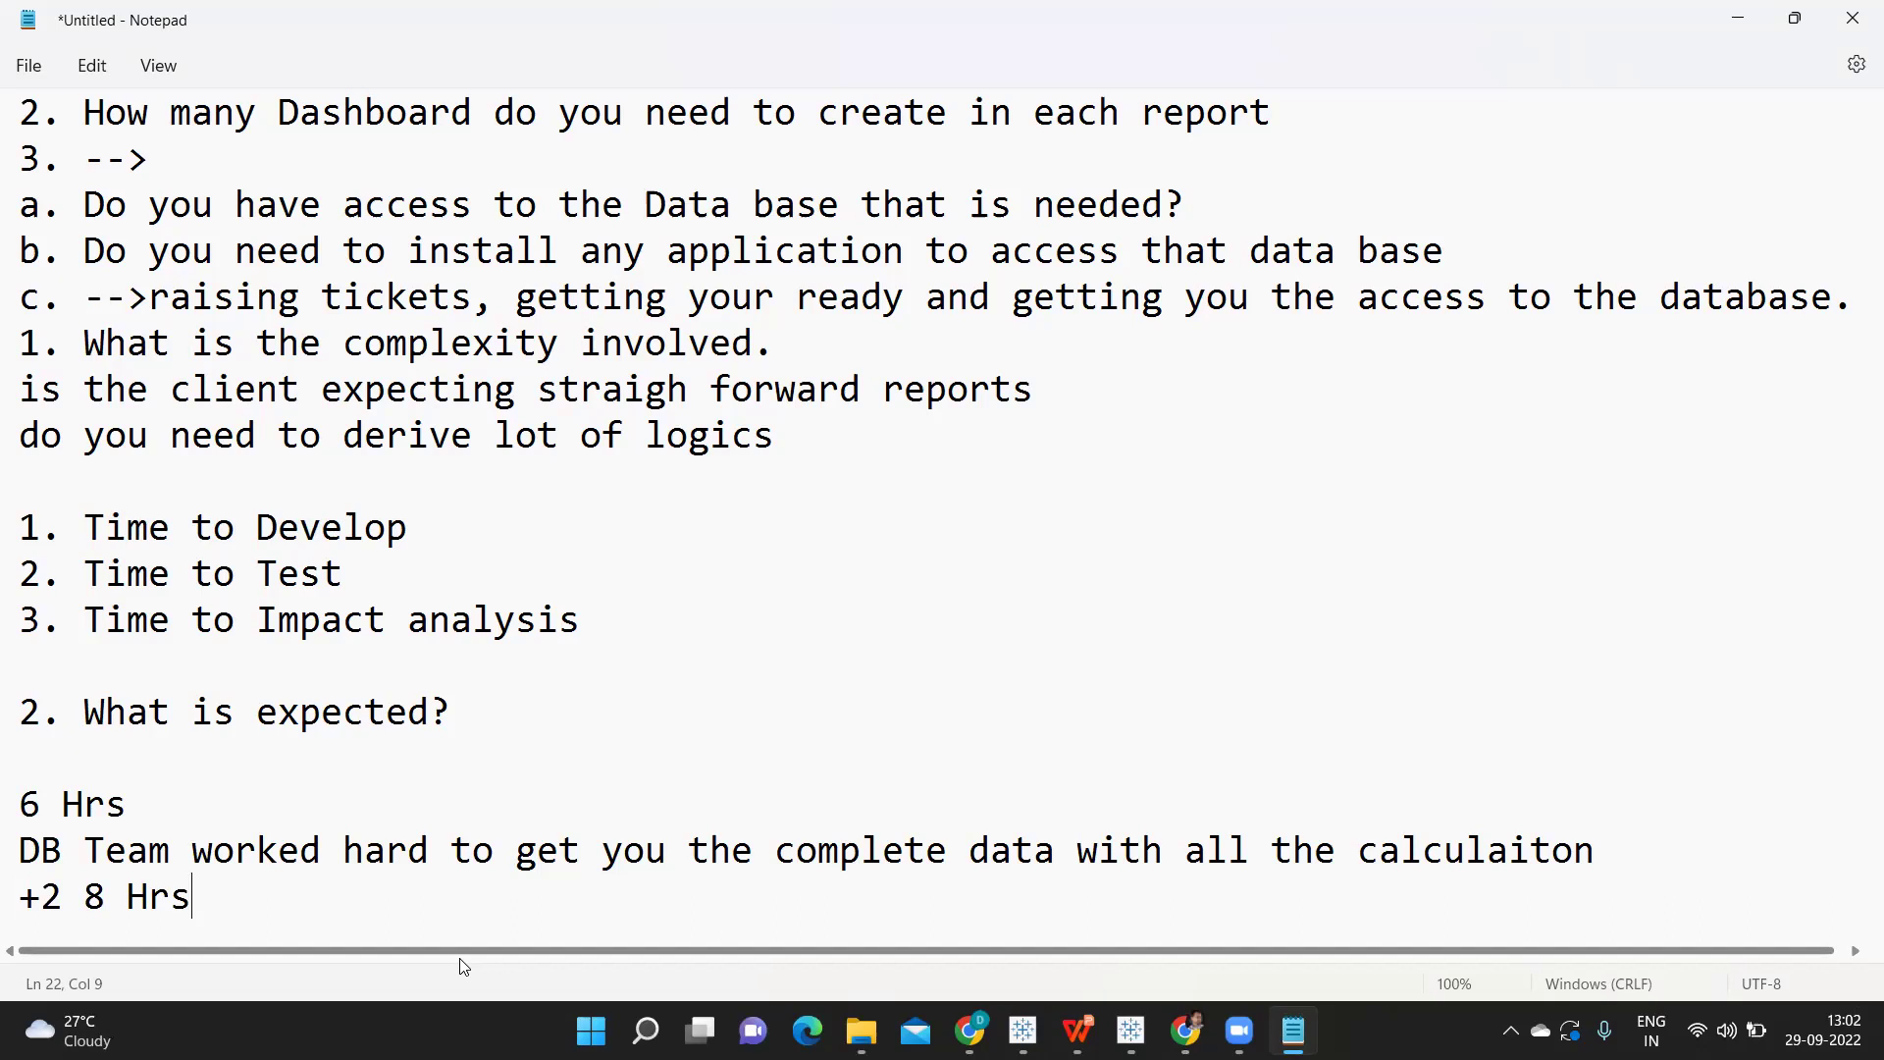
pyautogui.click(89, 895)
pyautogui.keyDown('shift'); pyautogui.click(211, 892); pyautogui.keyUp('shift')
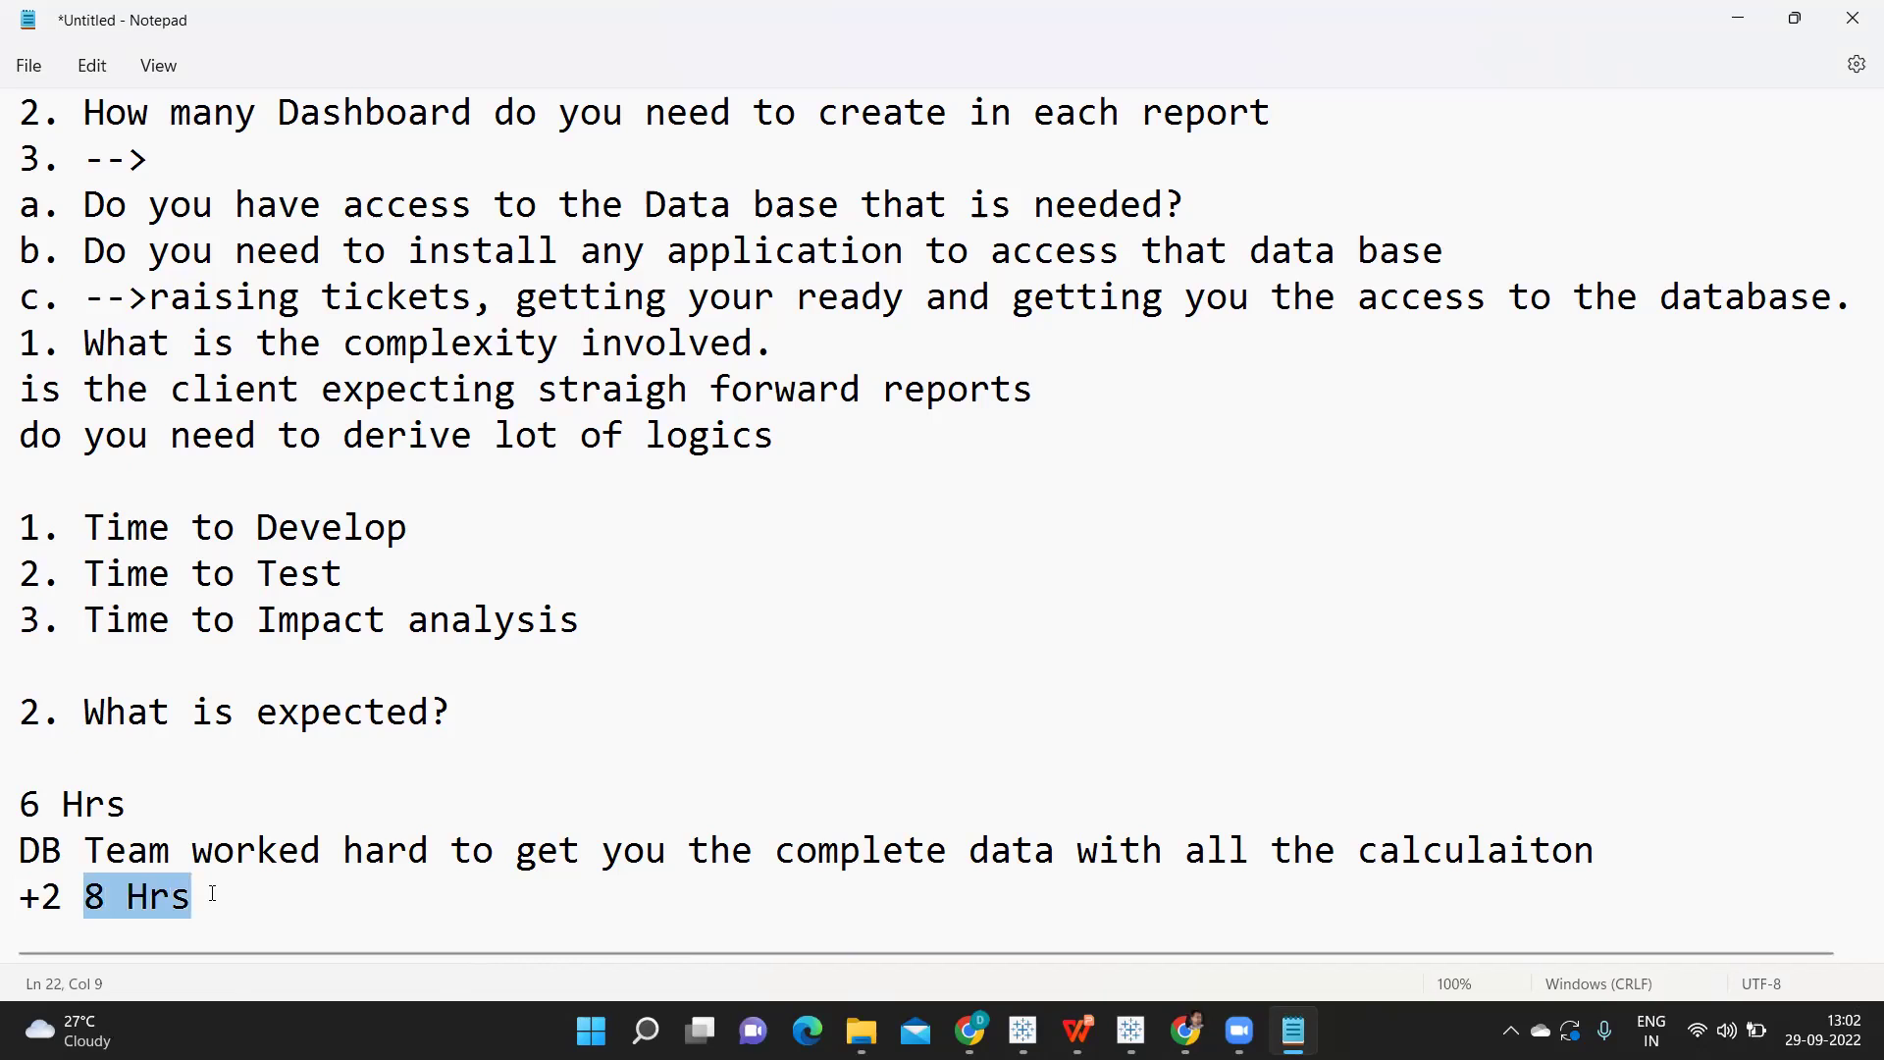
pyautogui.click(84, 900)
pyautogui.moveTo(84, 901); pyautogui.dragTo(106, 895)
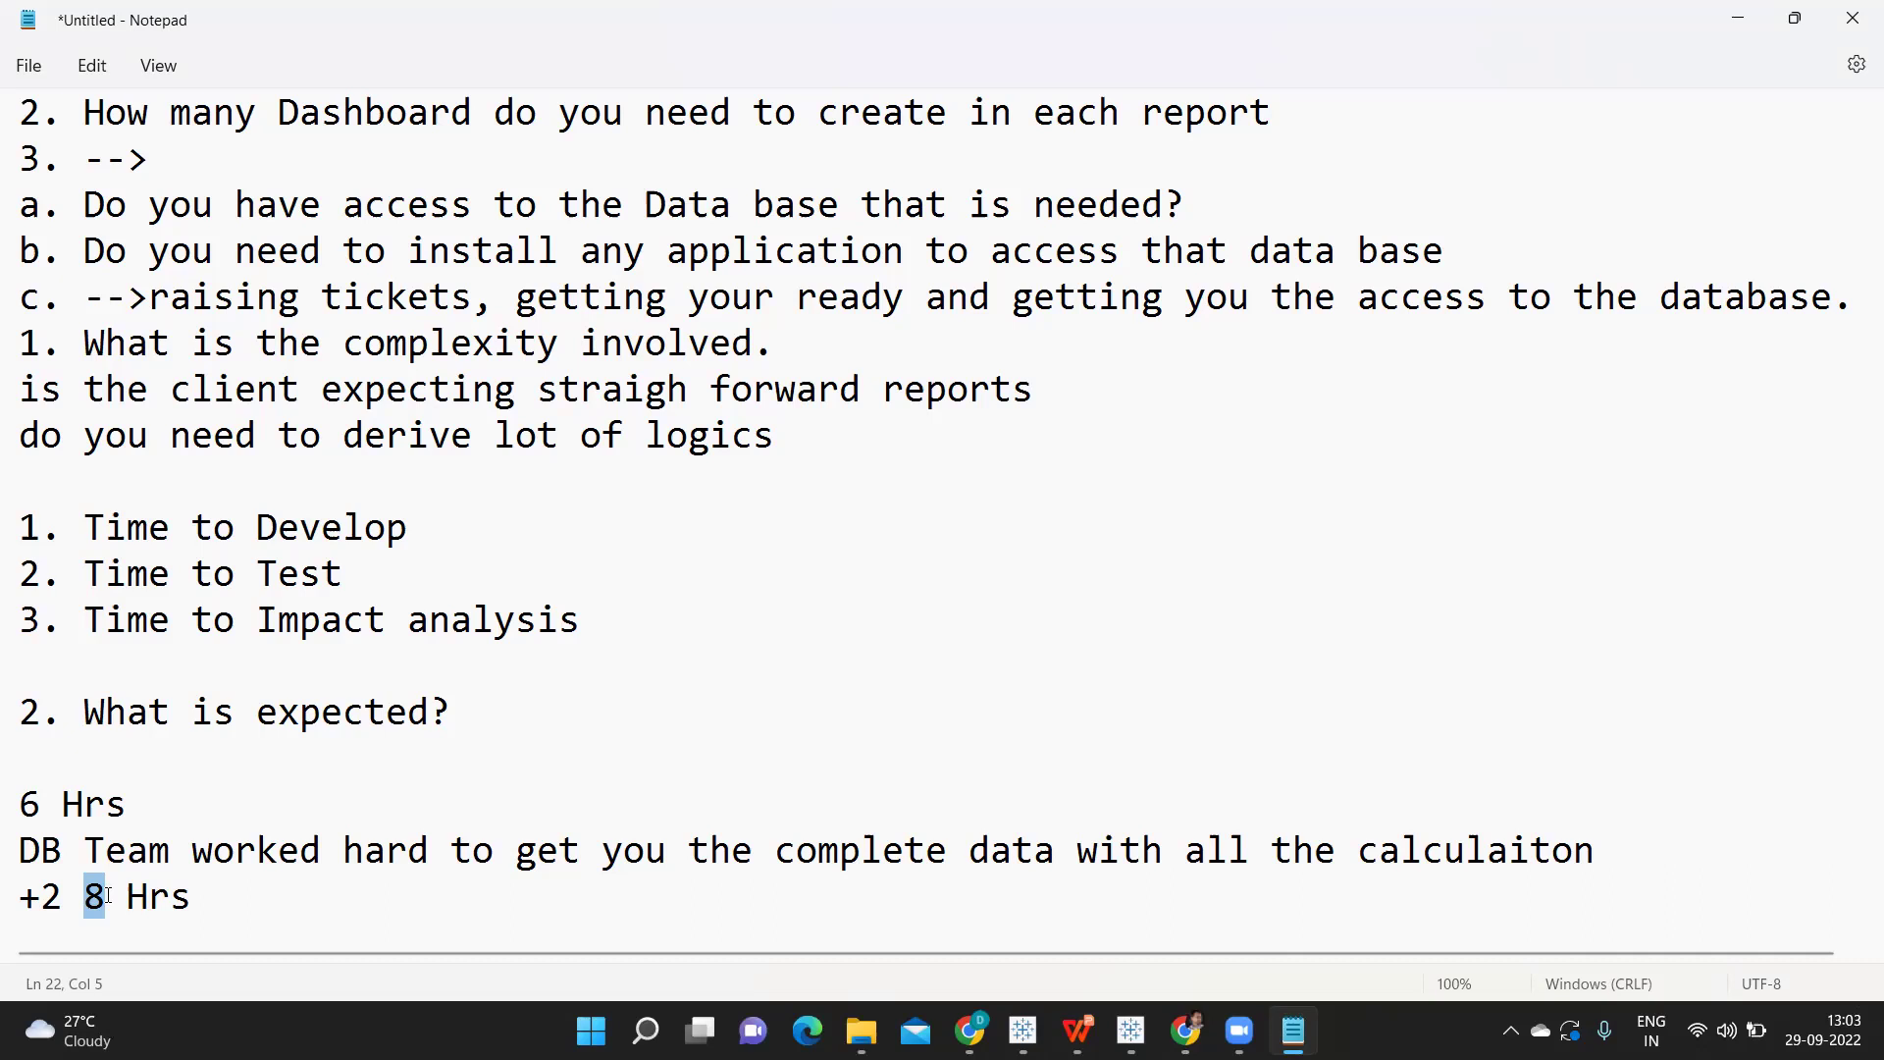
pyautogui.click(108, 895)
pyautogui.moveTo(61, 802); pyautogui.dragTo(11, 796)
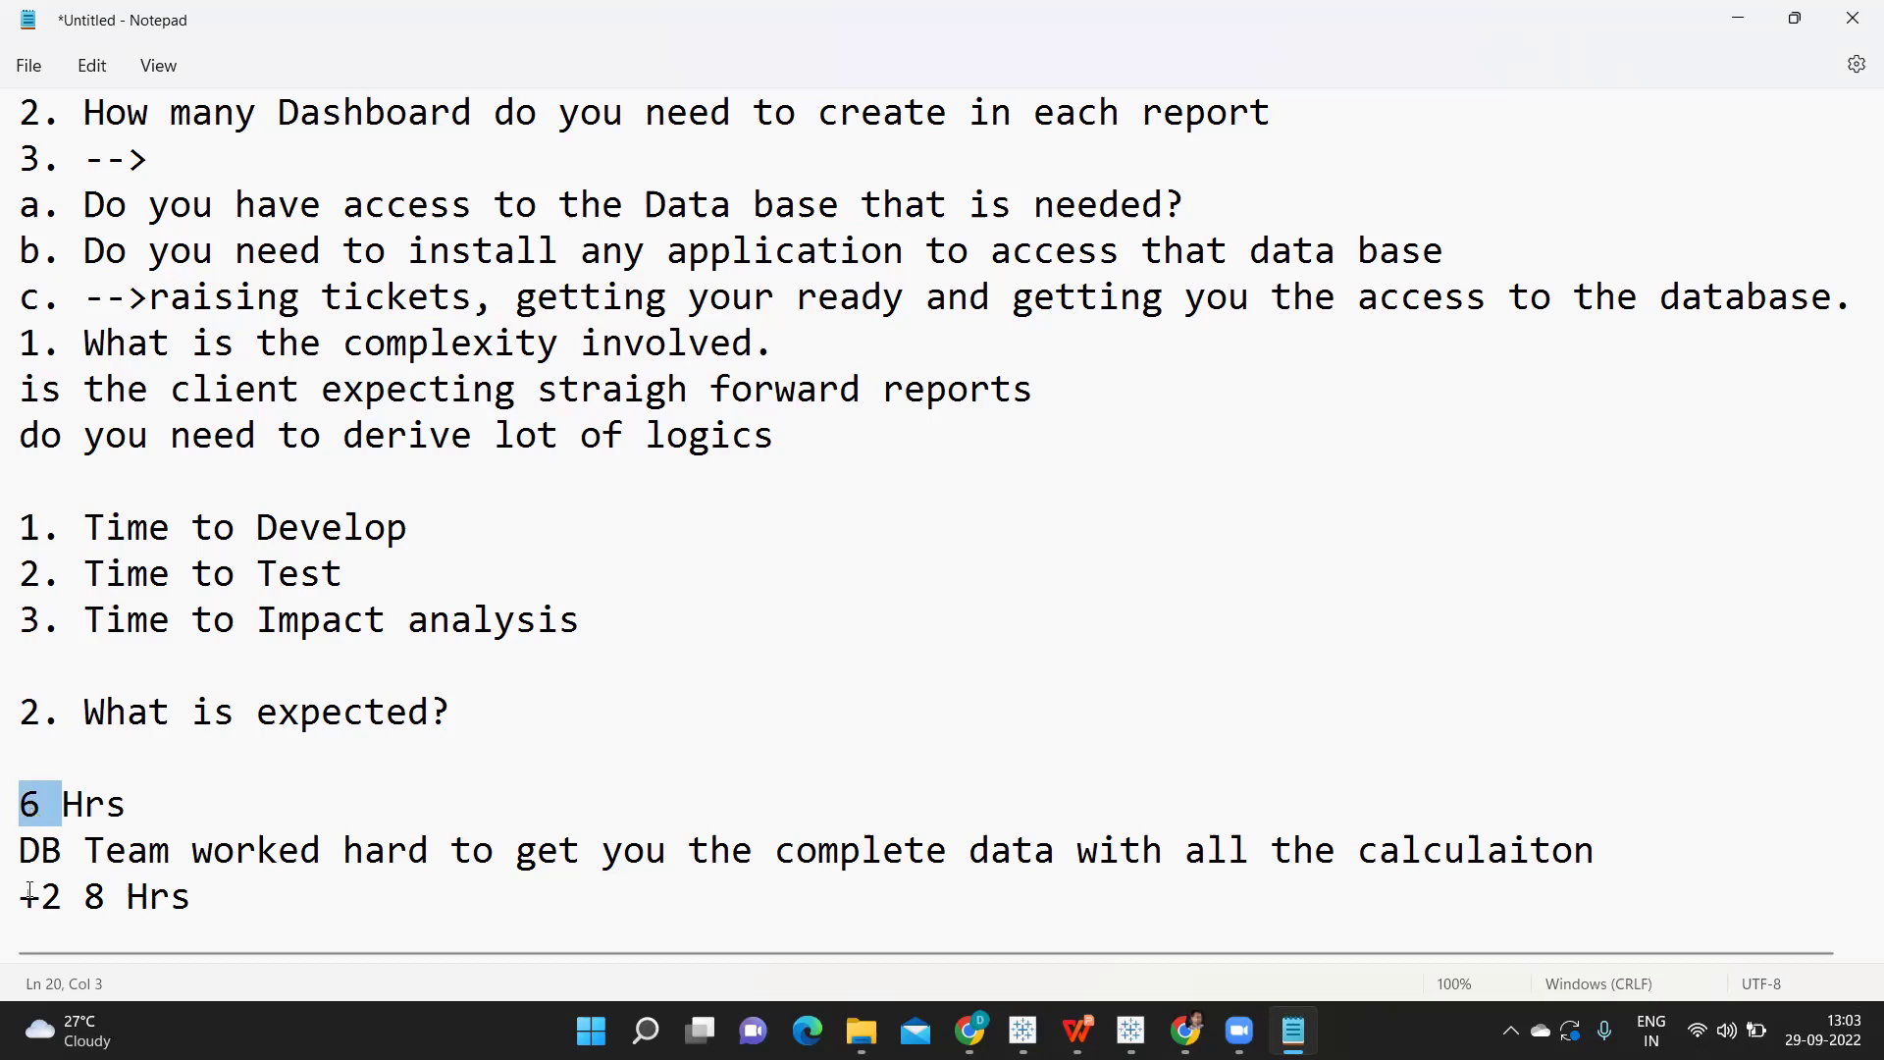
pyautogui.moveTo(106, 895); pyautogui.dragTo(86, 905)
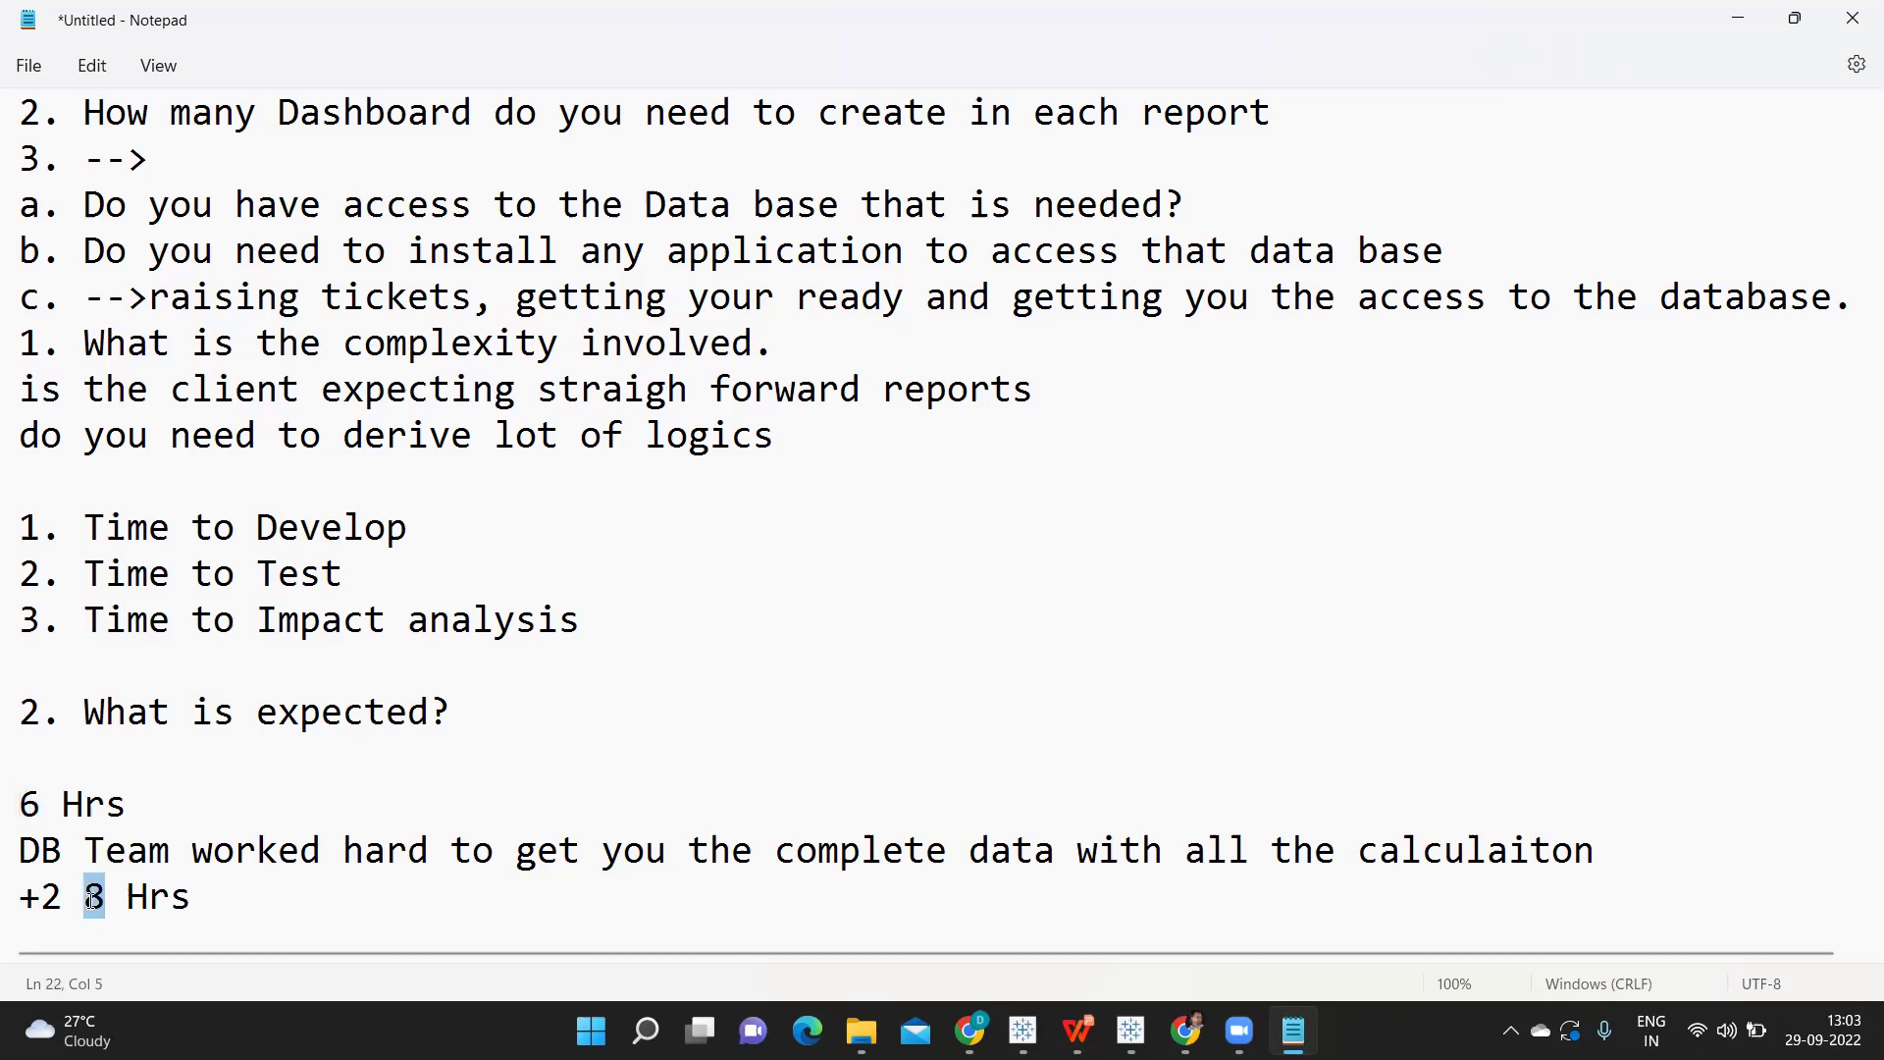
pyautogui.click(91, 909)
# Step: Append '12 HRs' to the '+2 8 Hrs' line and highlight the three-line hours example
pyautogui.click(235, 901)
pyautogui.write('12 HRs')
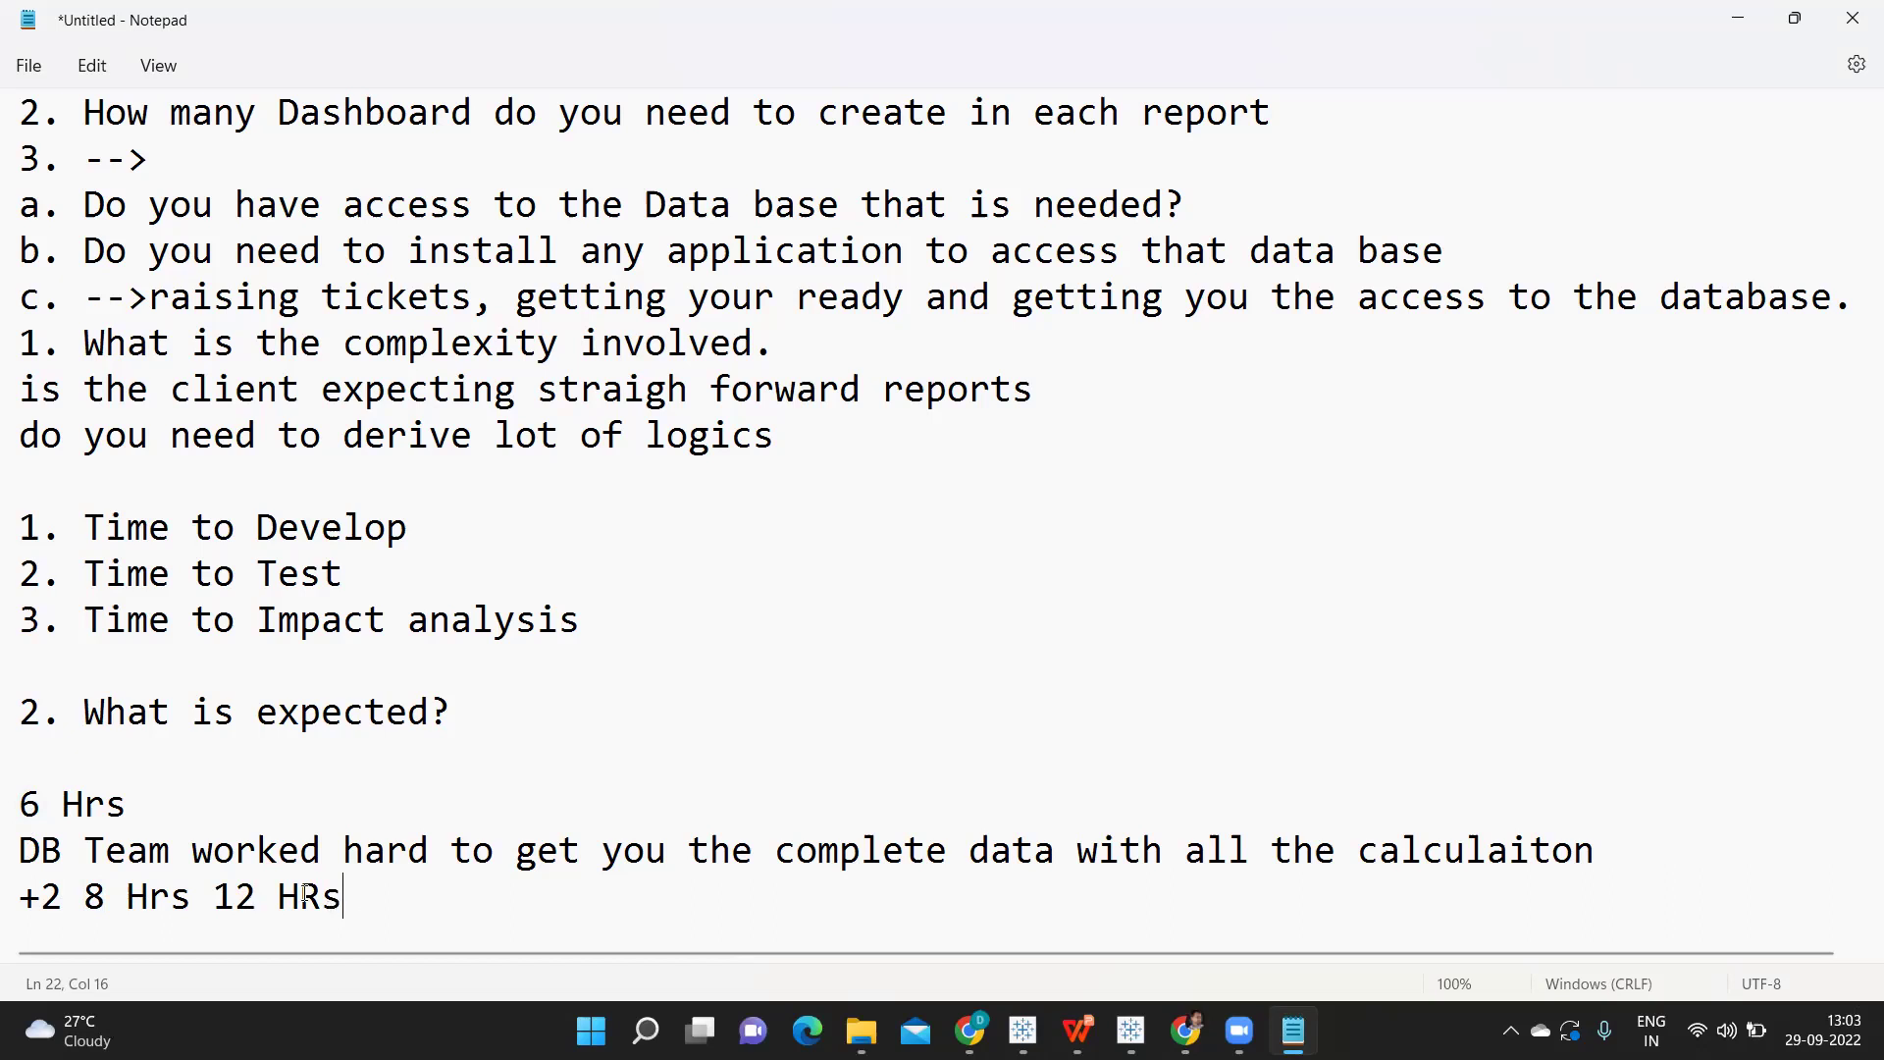
pyautogui.hotkey('shift', 'Left')
pyautogui.hotkey('shift', 'Left')
pyautogui.hotkey('shift', 'Left')
pyautogui.hotkey('shift', 'Left')
pyautogui.hotkey('shift', 'Left')
pyautogui.hotkey('shift', 'Left')
pyautogui.hotkey('shift', 'Left')
pyautogui.hotkey('shift', 'Left')
pyautogui.hotkey('shift', 'Left')
pyautogui.moveTo(10, 849); pyautogui.dragTo(12, 806)
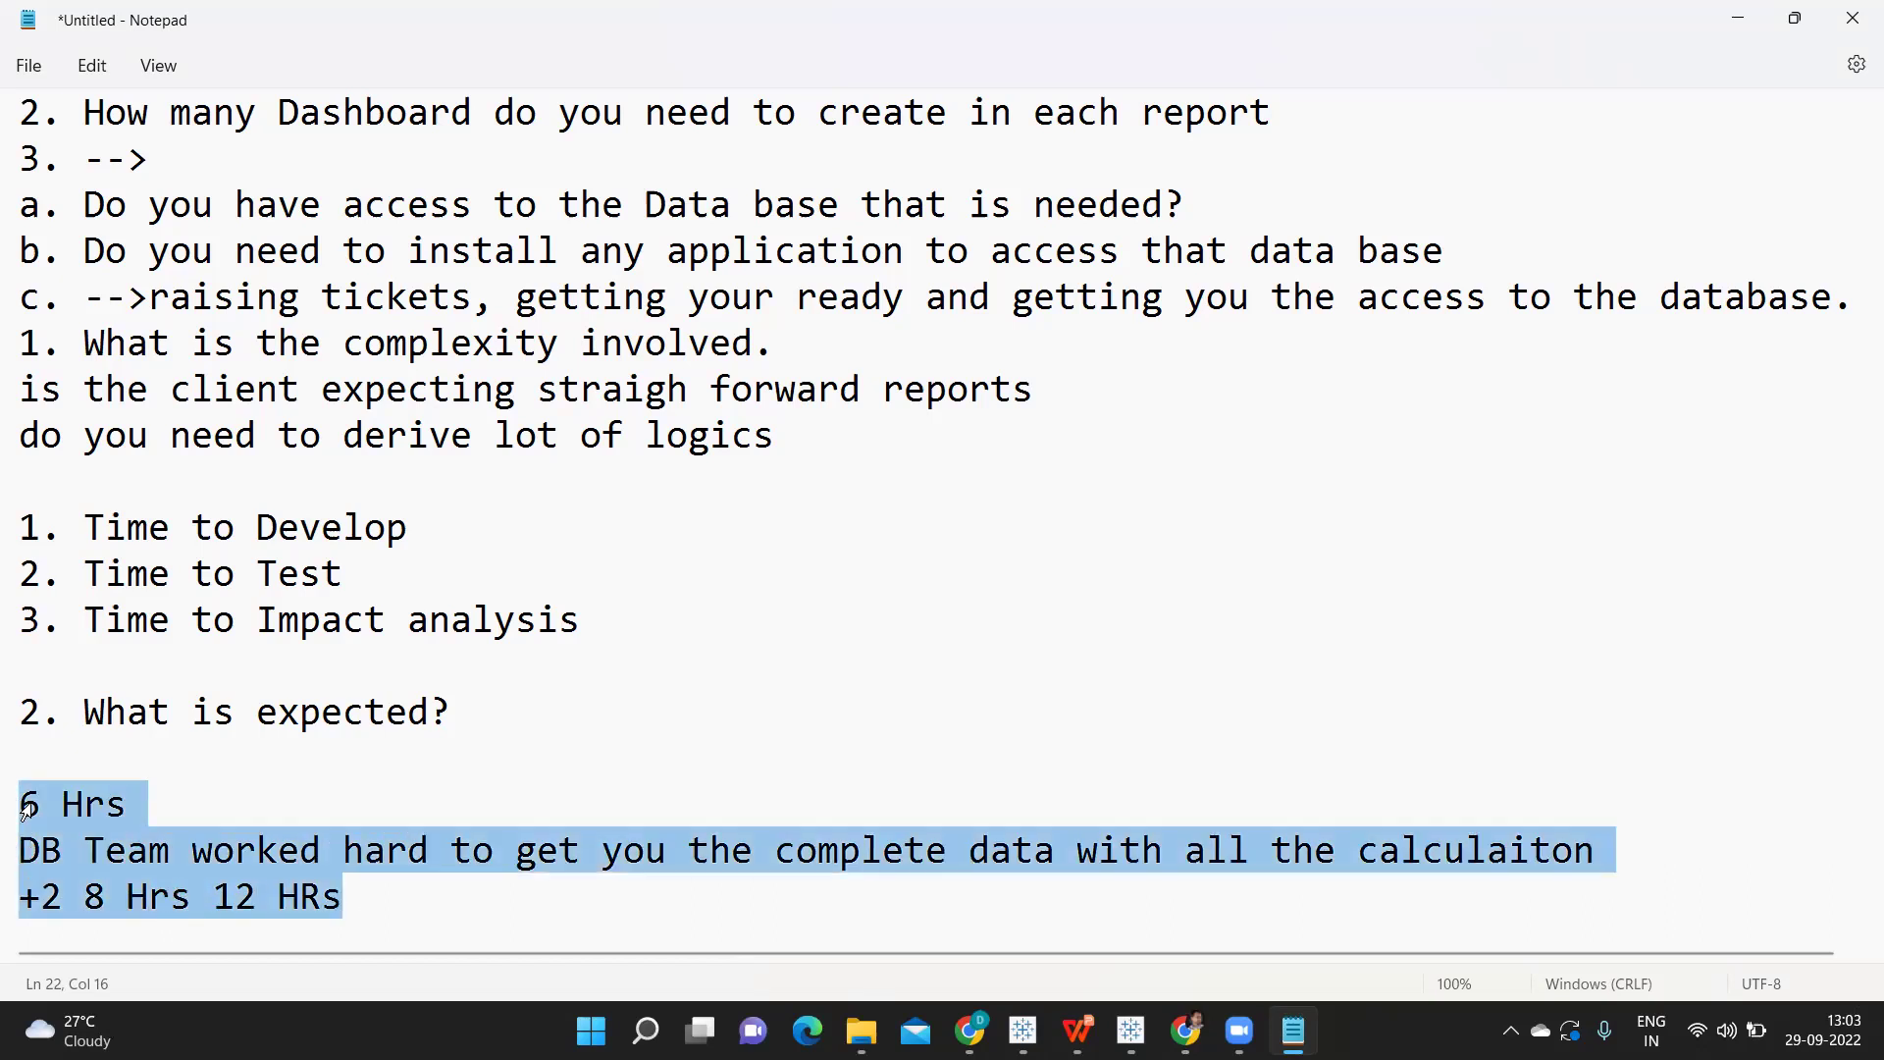
pyautogui.click(342, 896)
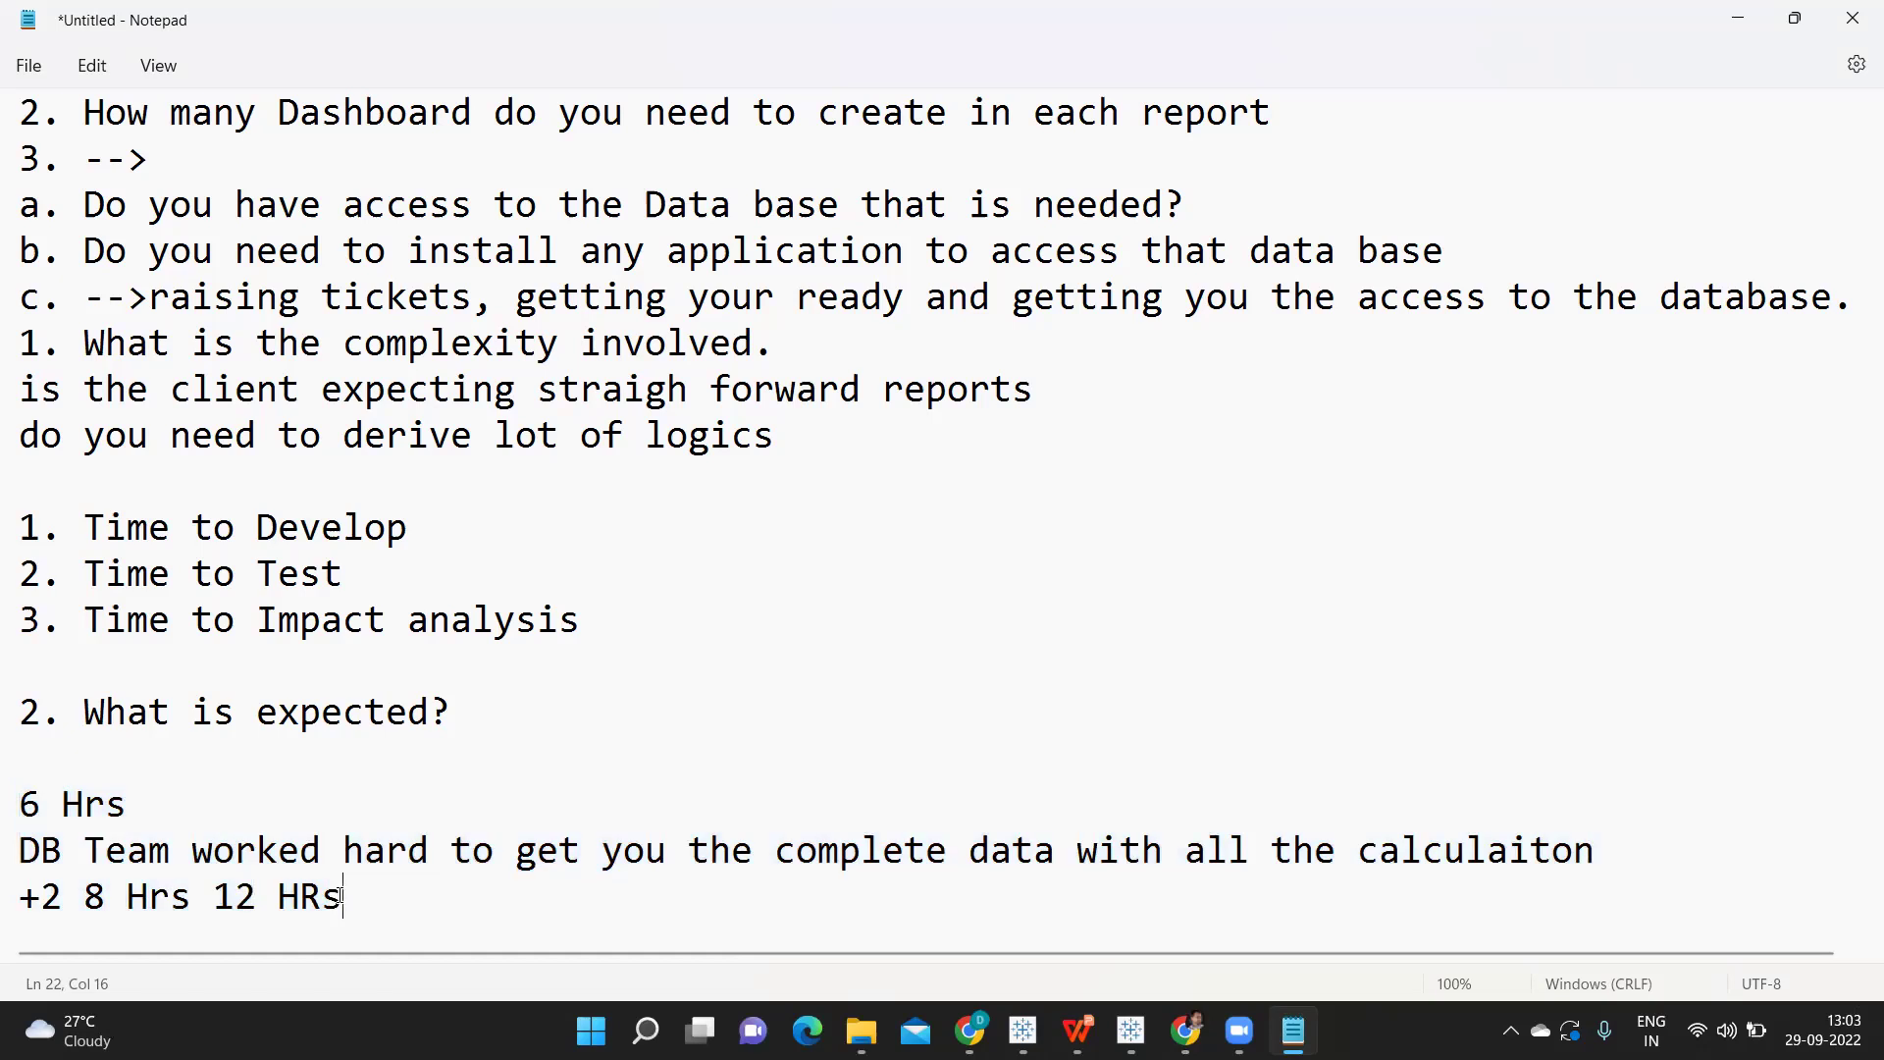
pyautogui.moveTo(19, 850); pyautogui.dragTo(375, 912)
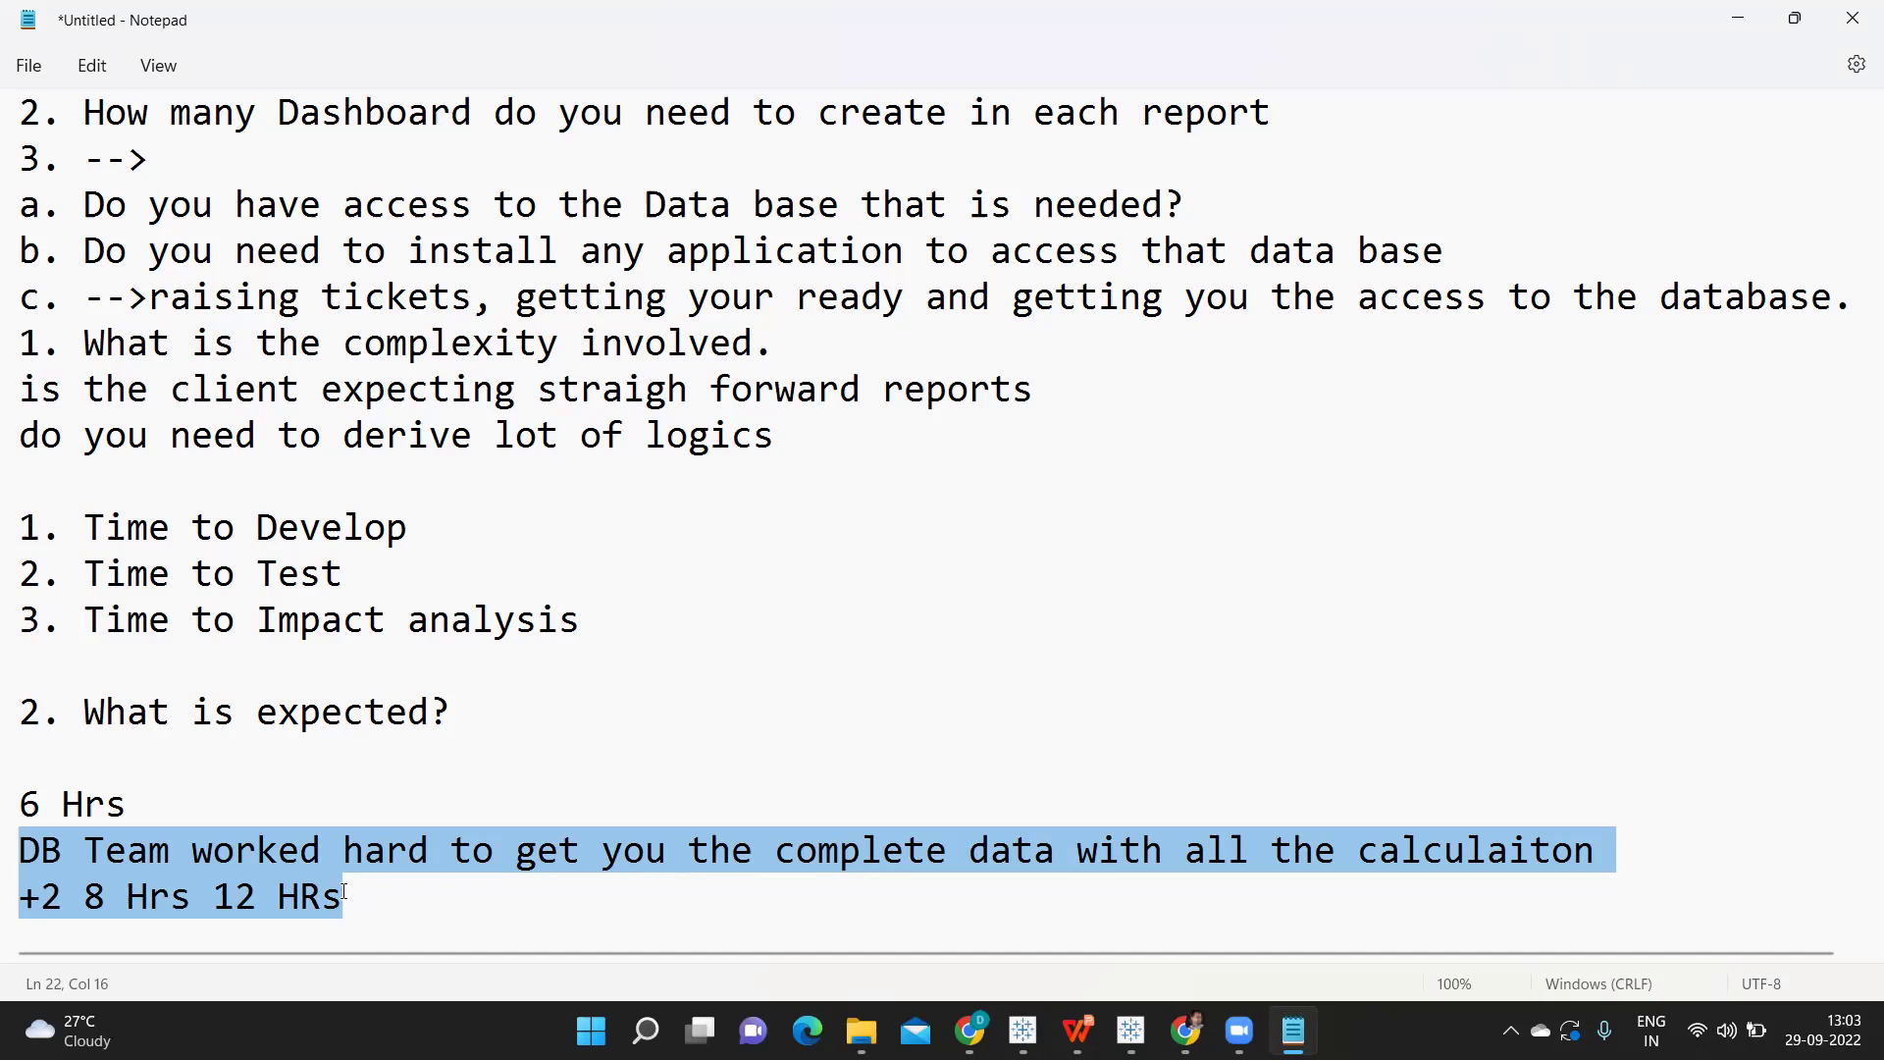
pyautogui.doubleClick(322, 860)
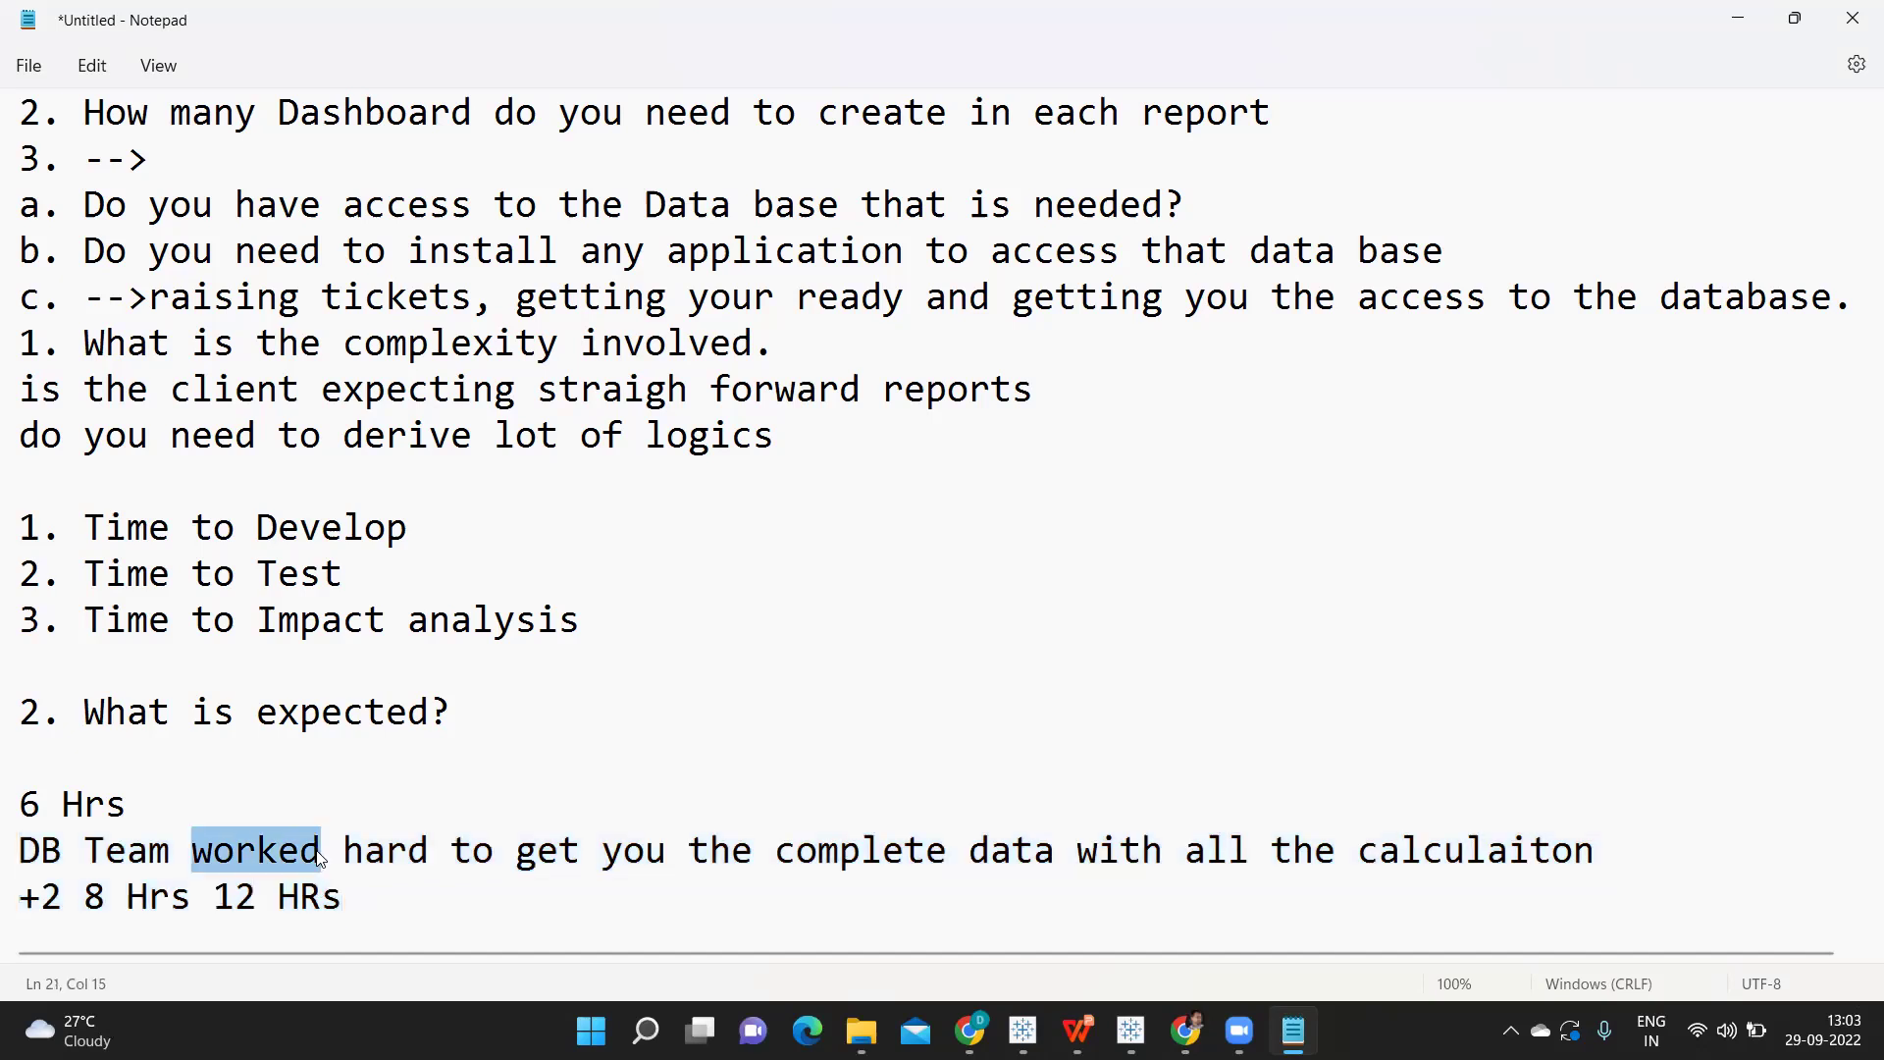
pyautogui.doubleClick(152, 891)
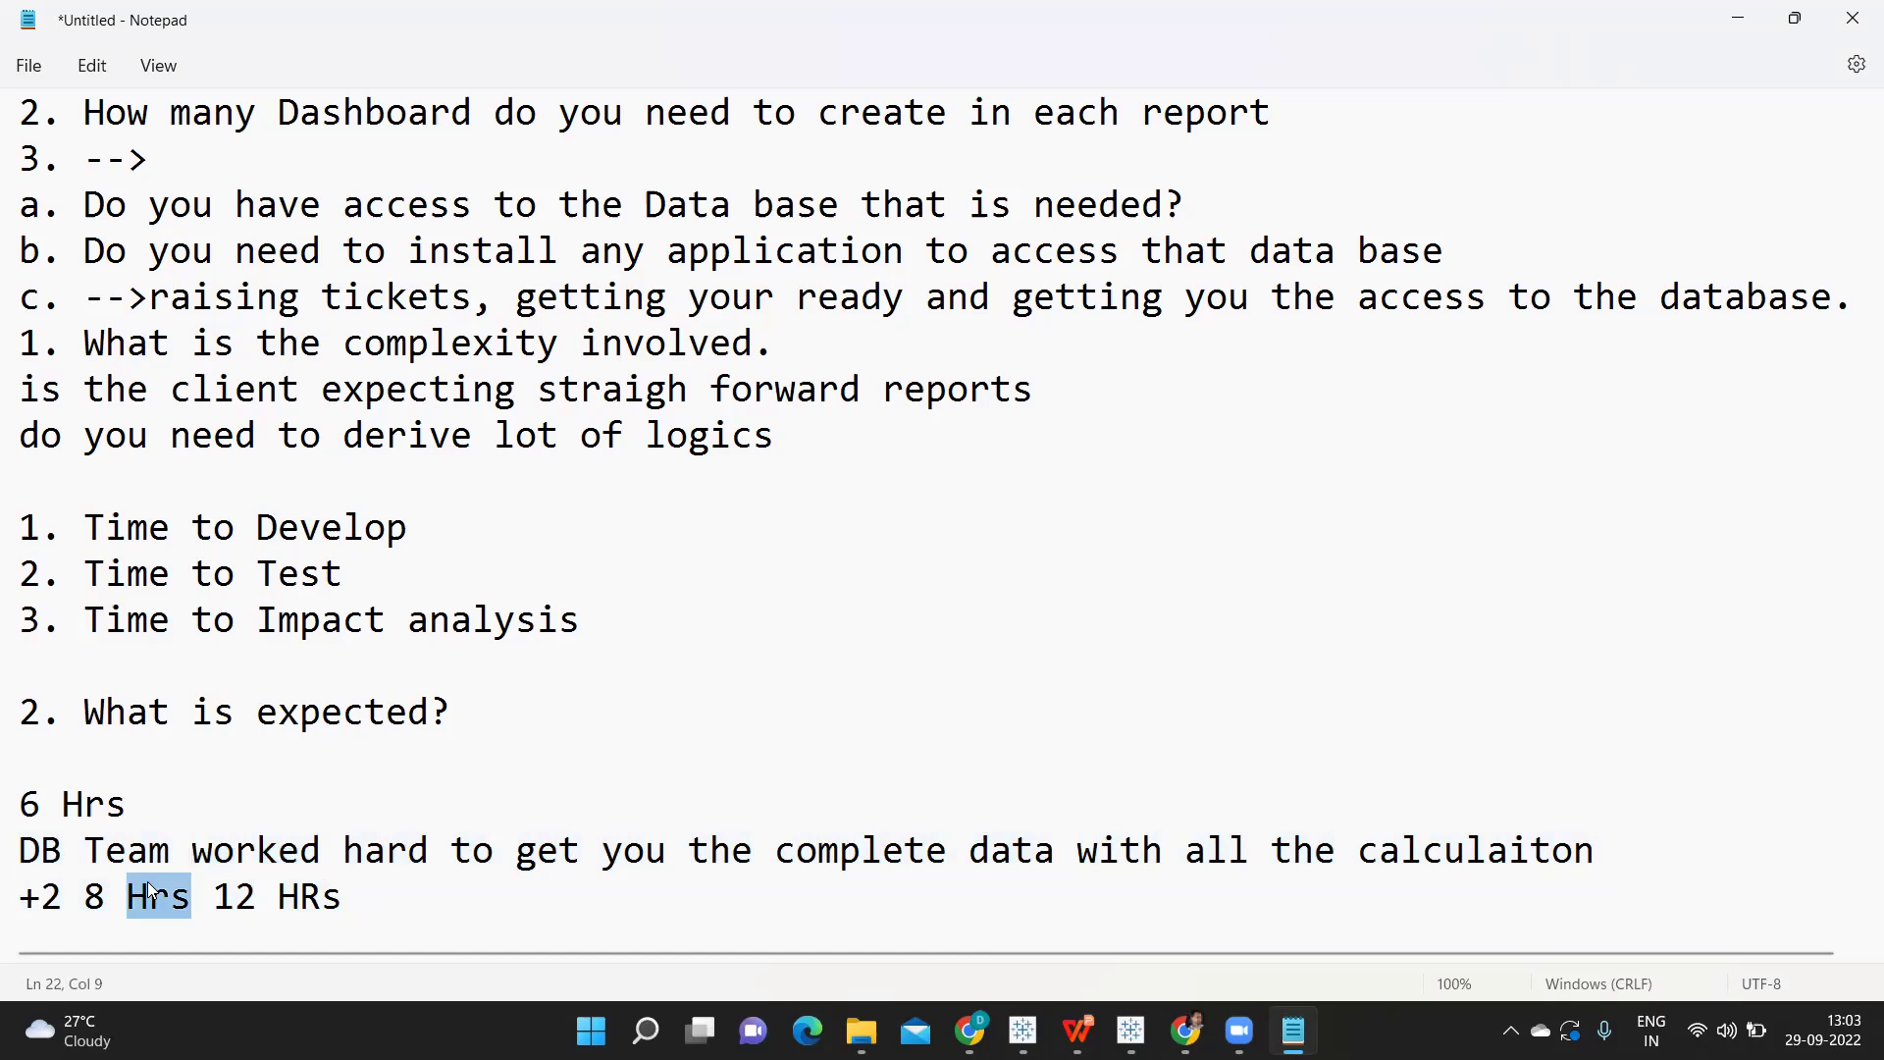
pyautogui.doubleClick(284, 584)
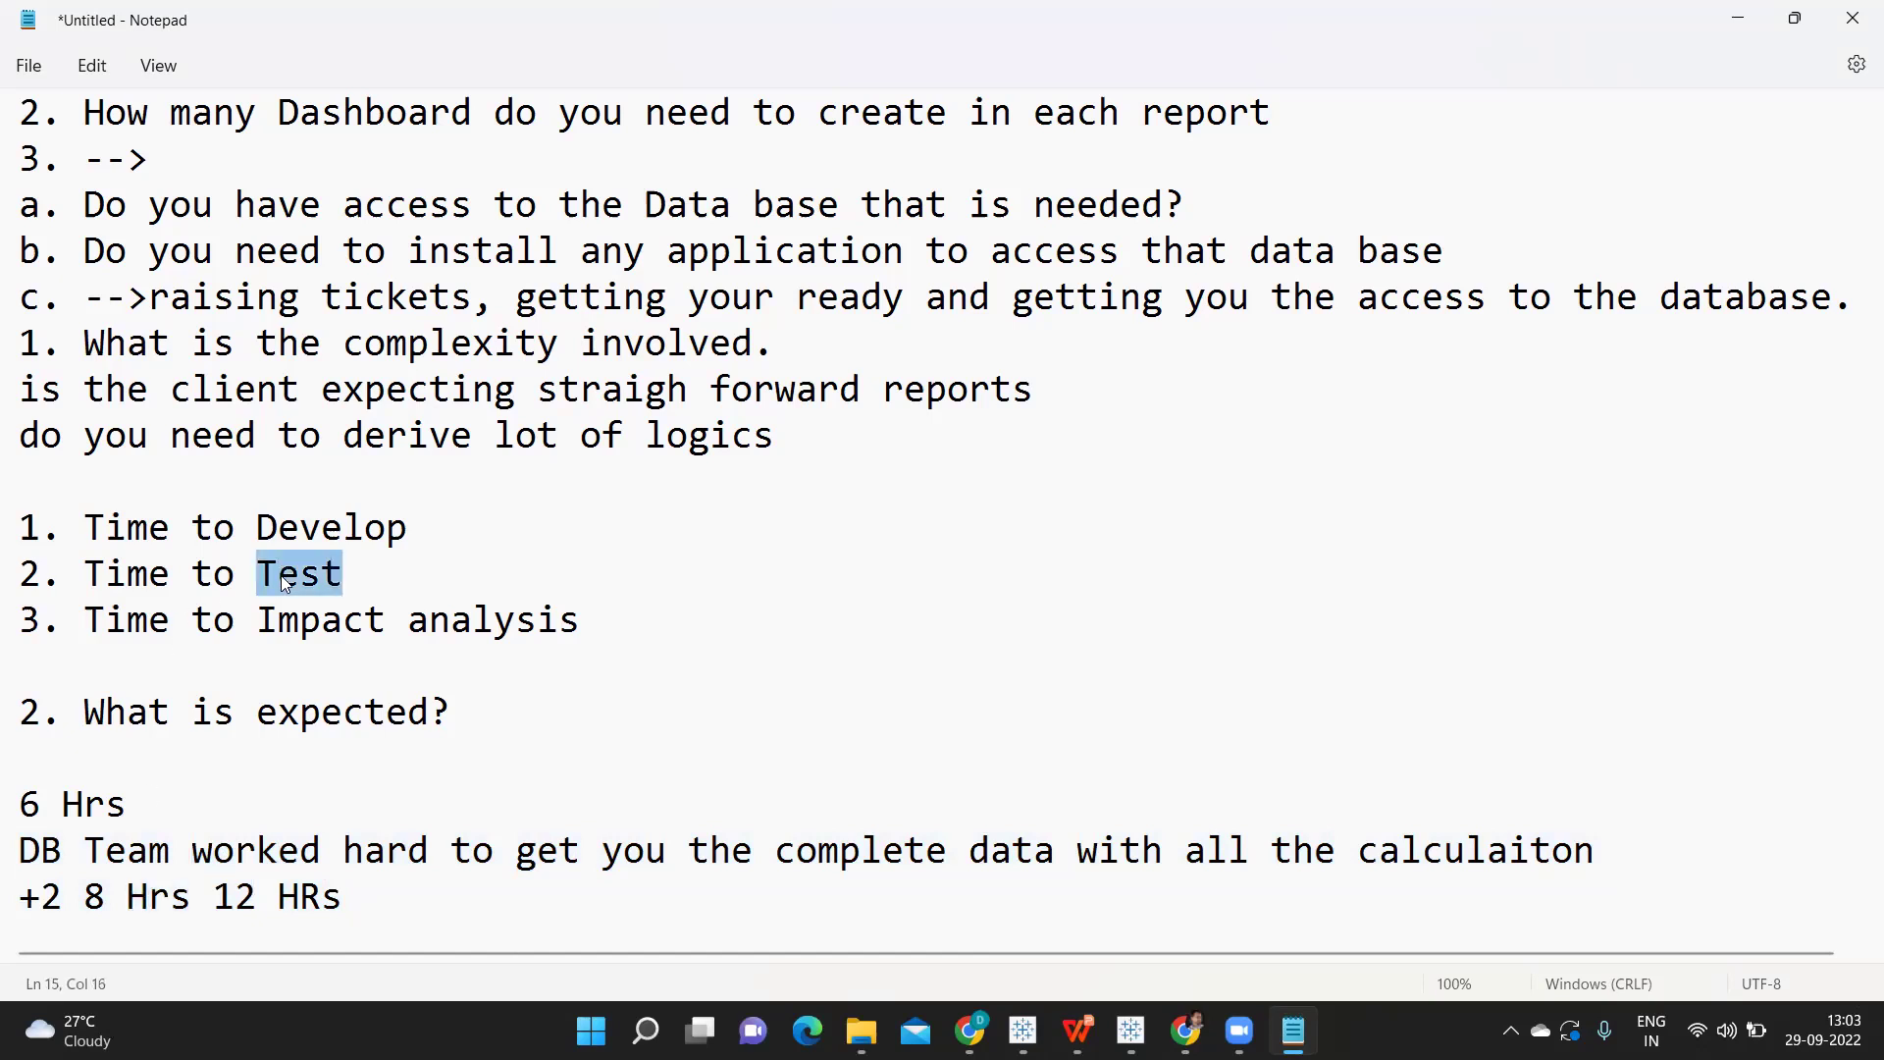
pyautogui.click(362, 579)
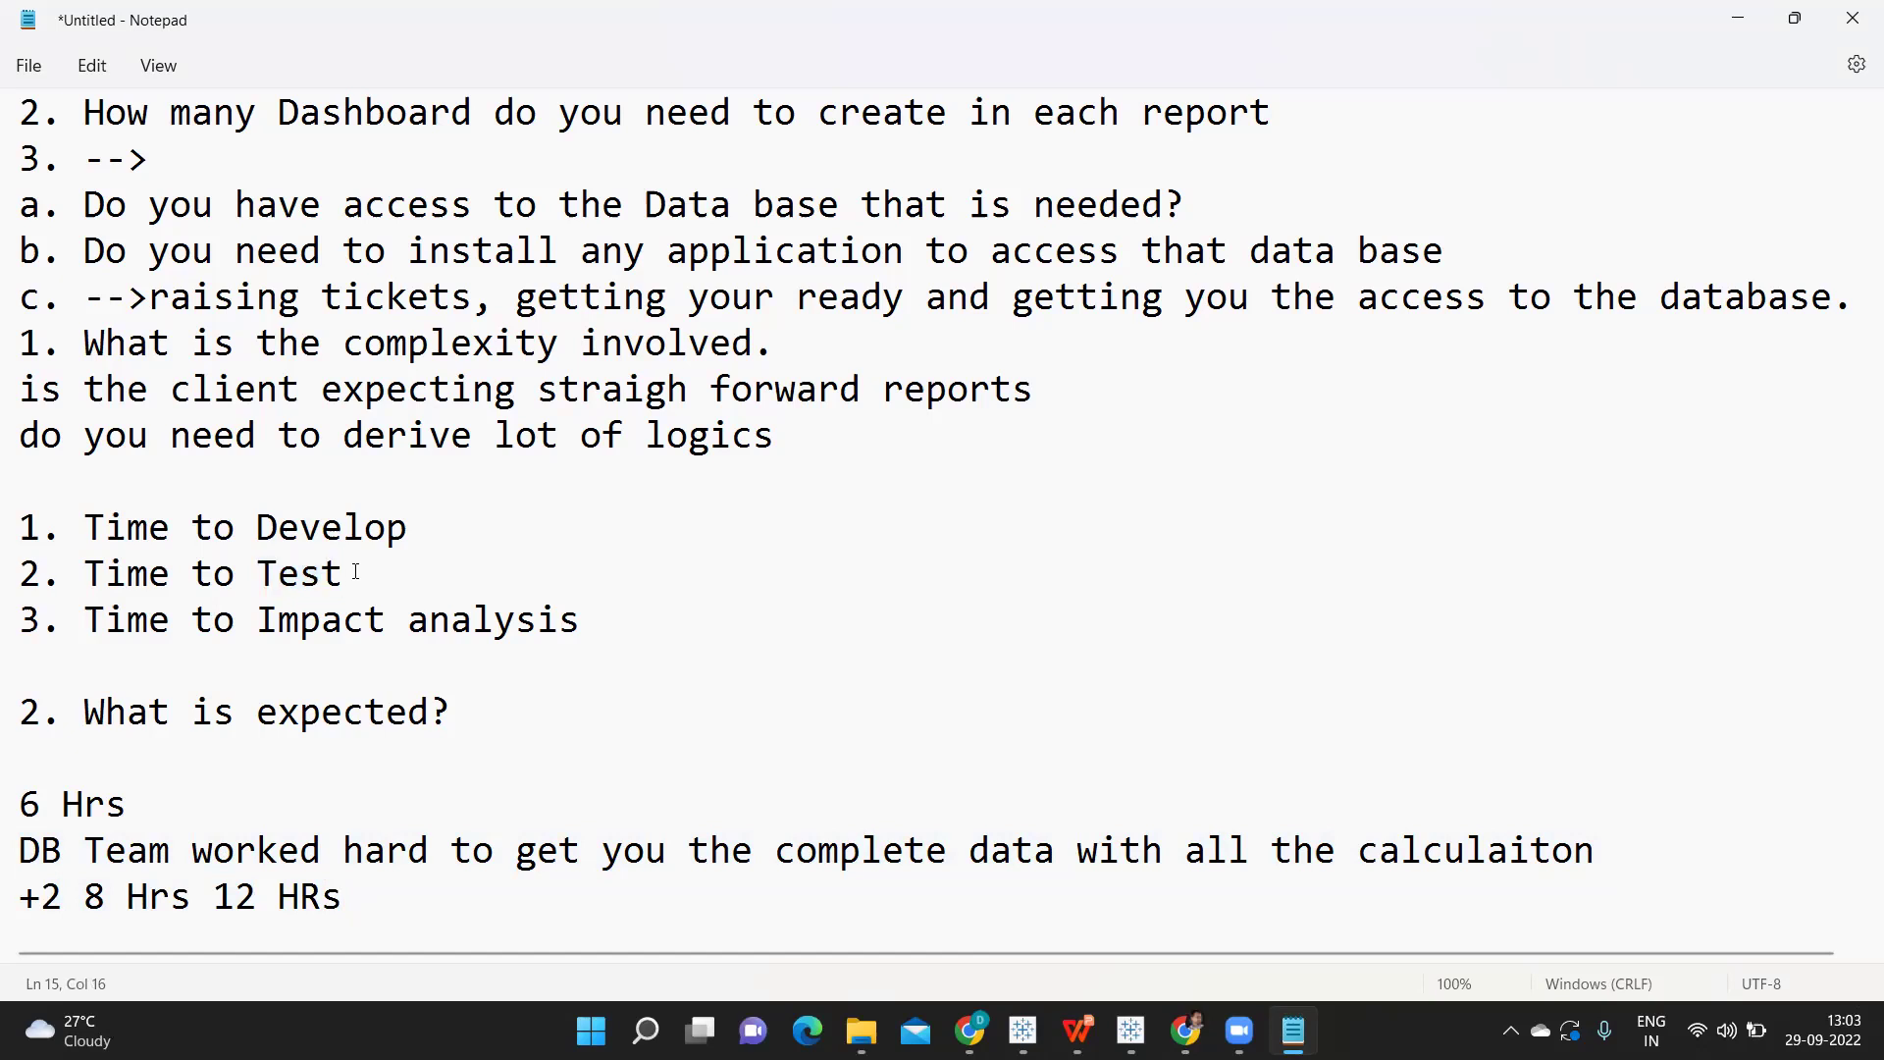
pyautogui.click(643, 622)
# Step: Add '4. Time to Automate' on a new line below '3. Time to Impact analysis'
pyautogui.press('Return')
pyautogui.write('4. ')
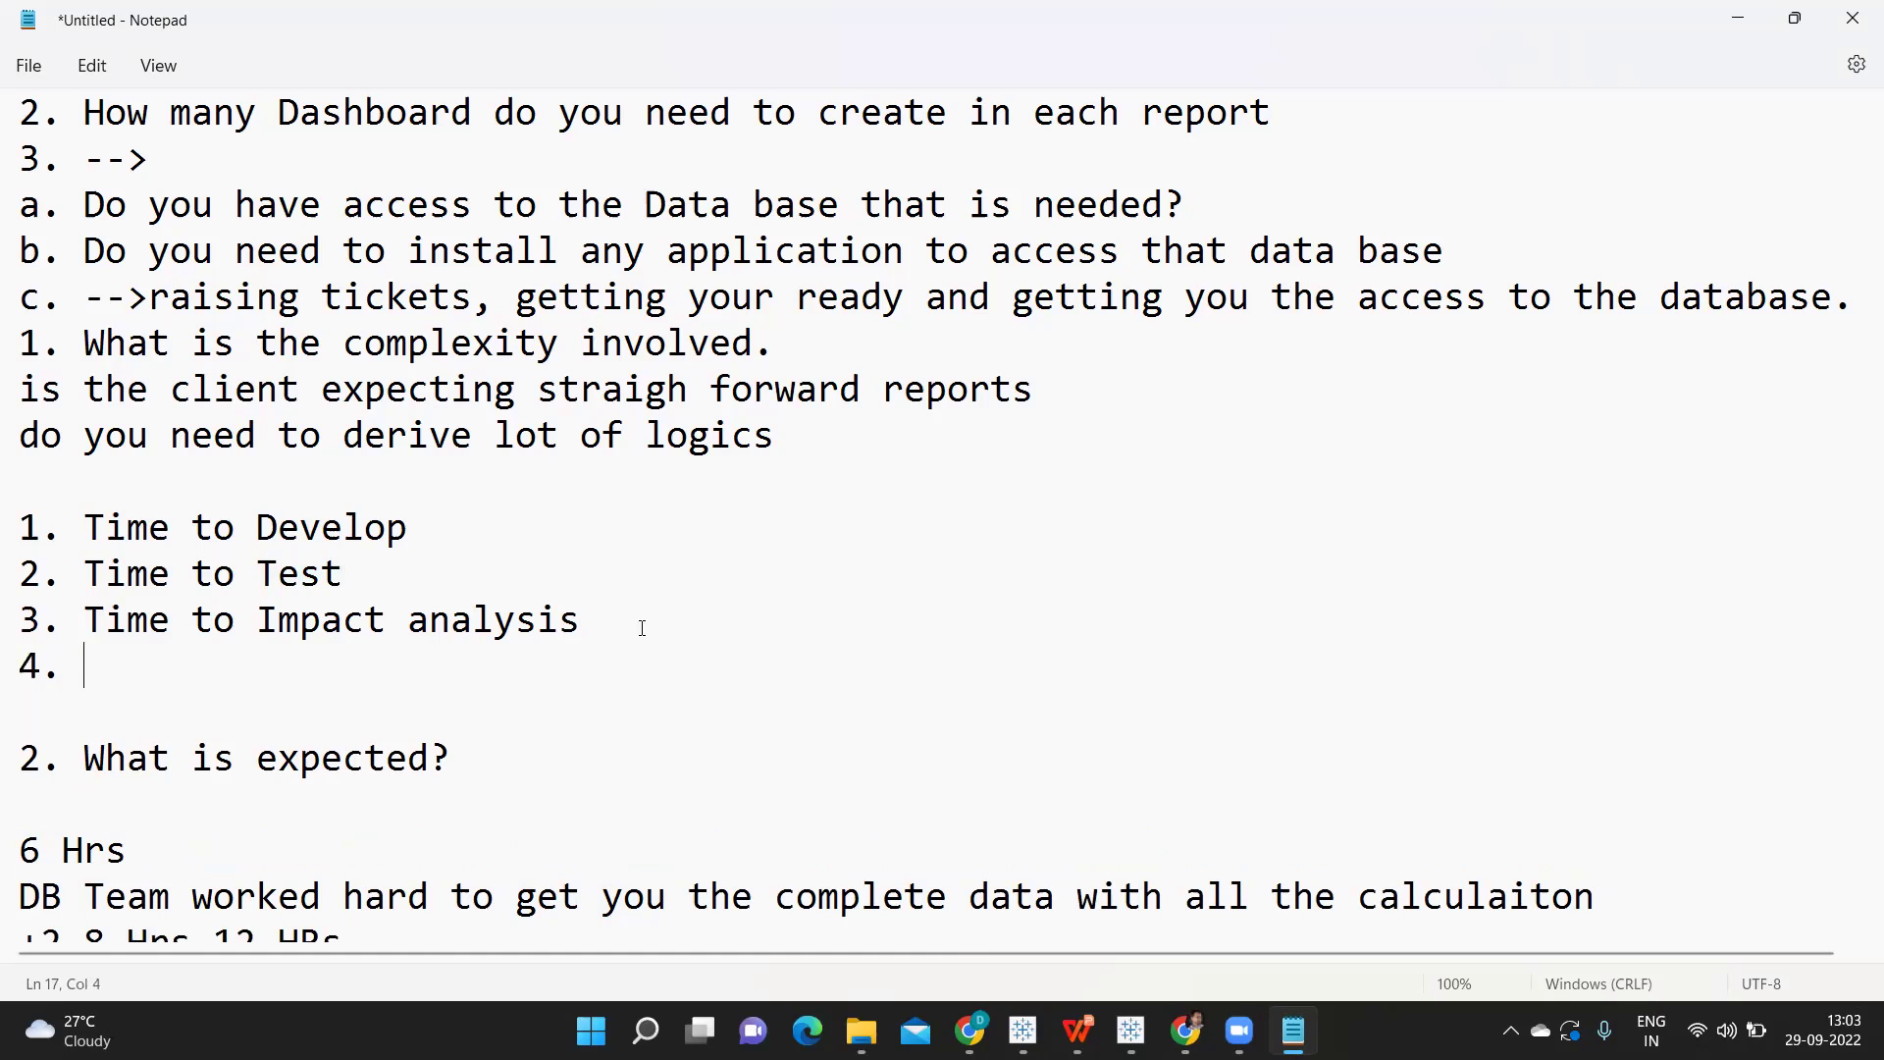
pyautogui.write('Time to A')
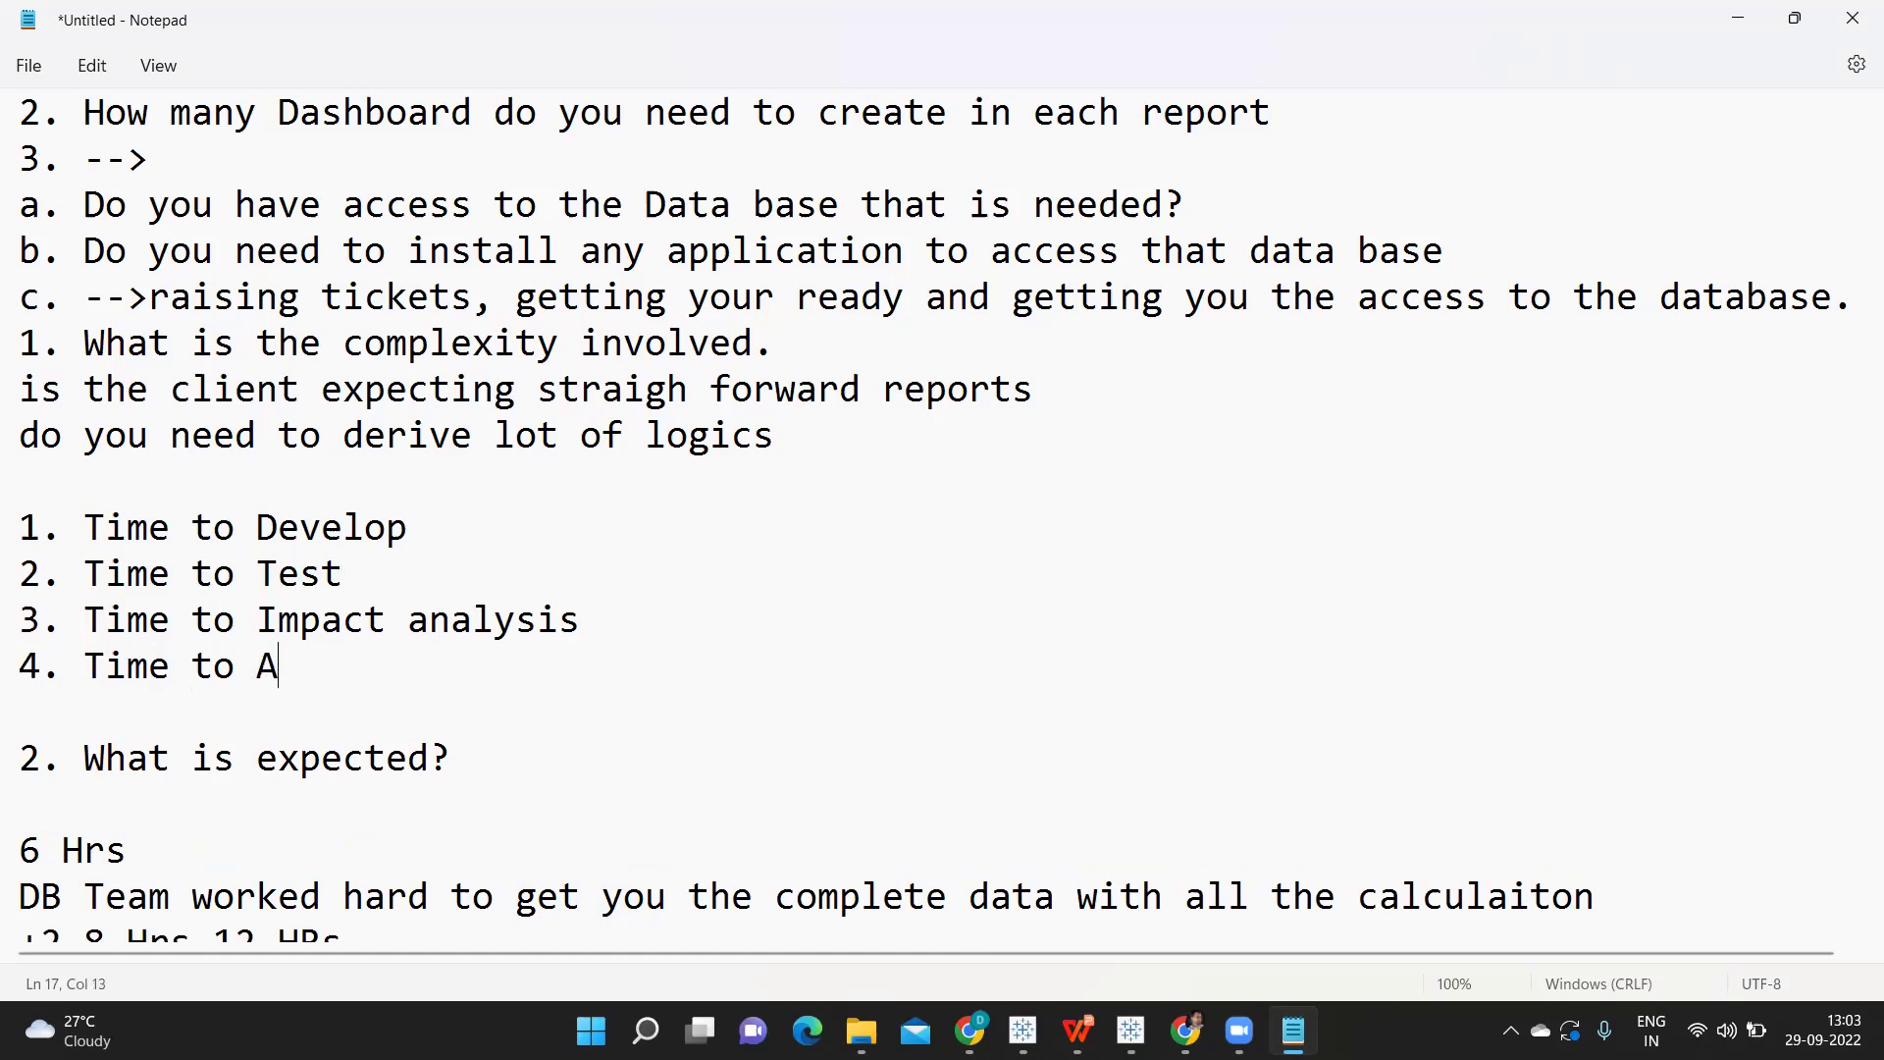
pyautogui.write('utomate')
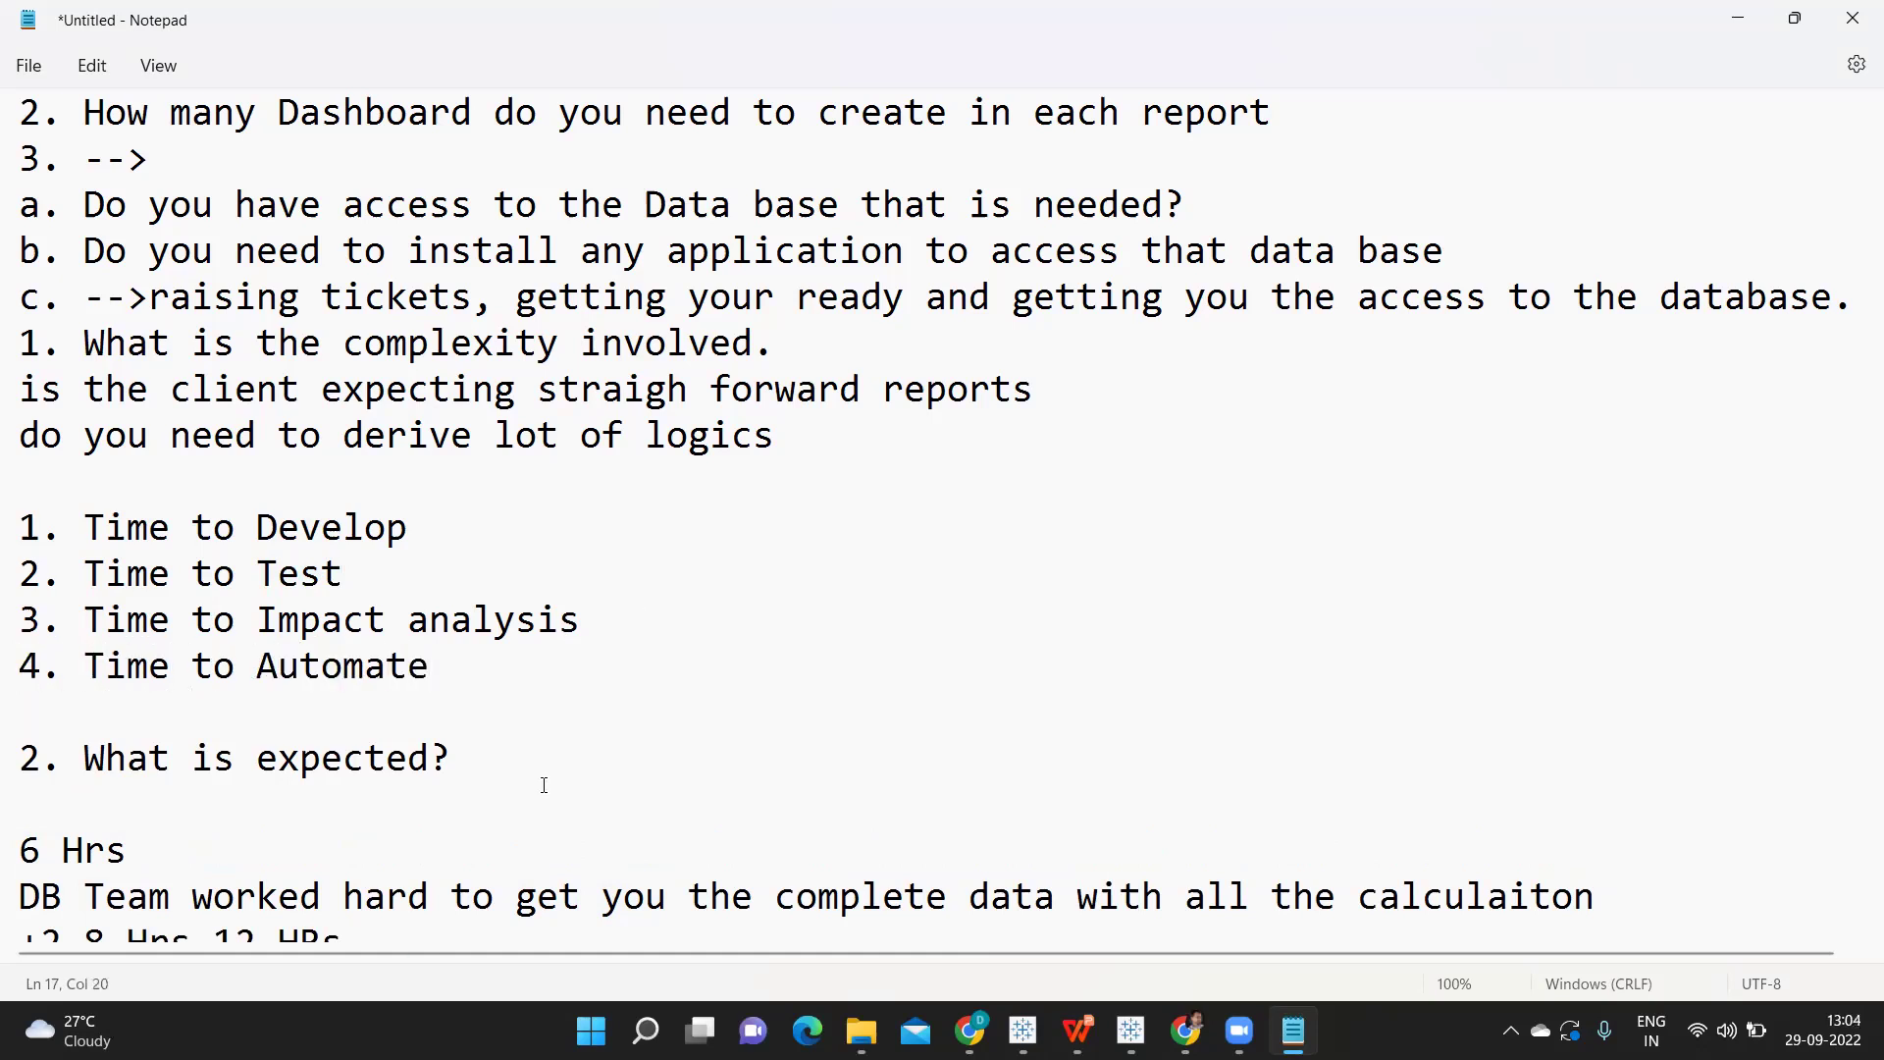